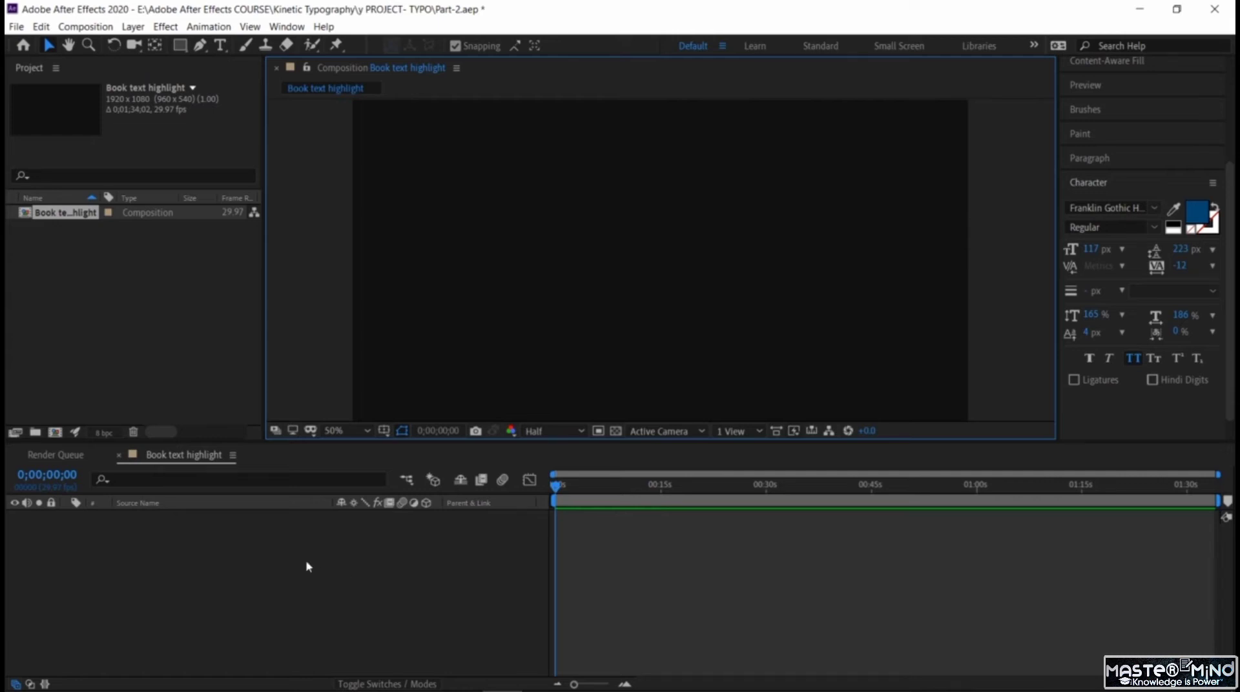
Add a text layer reading "Then Someone" in the upper half of the composition.
click(219, 44)
click(546, 247)
click(546, 247)
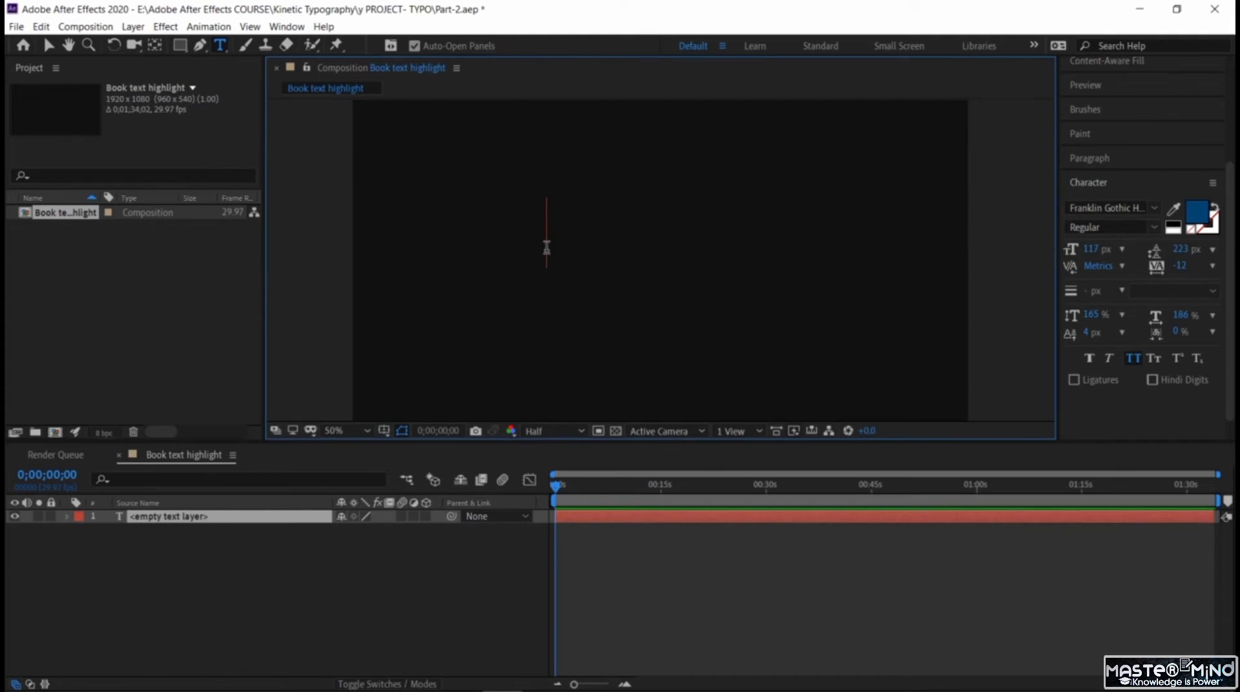
text(T)
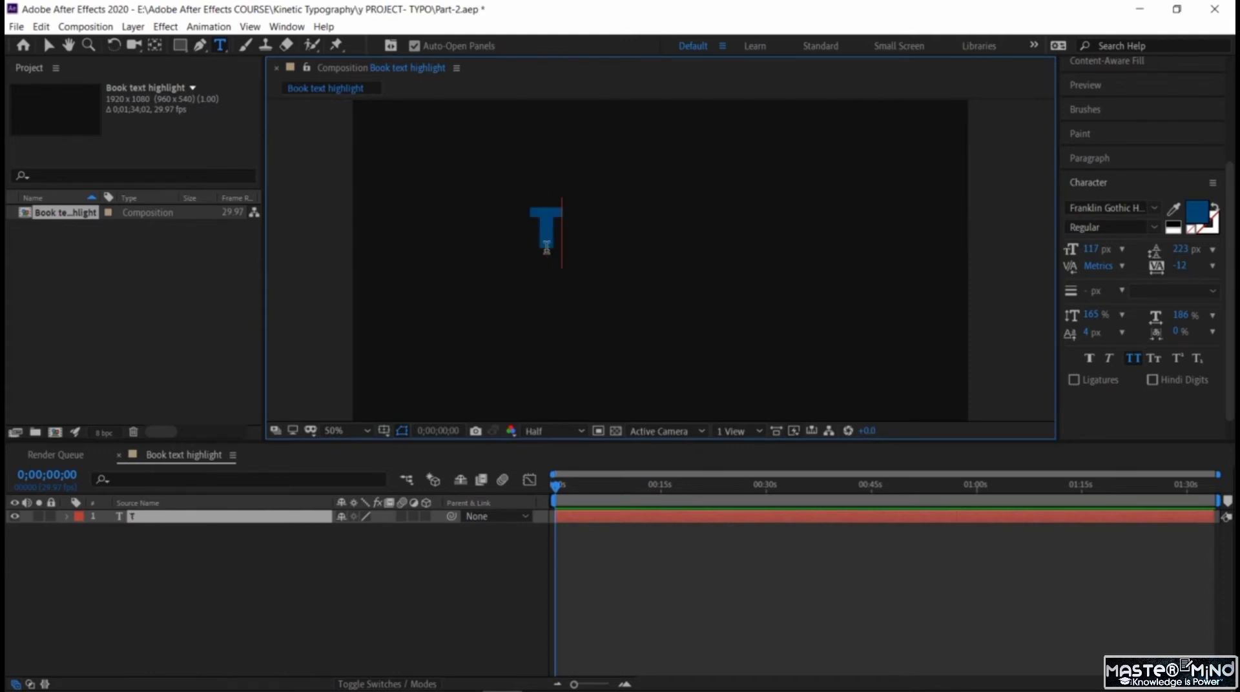
text(hen)
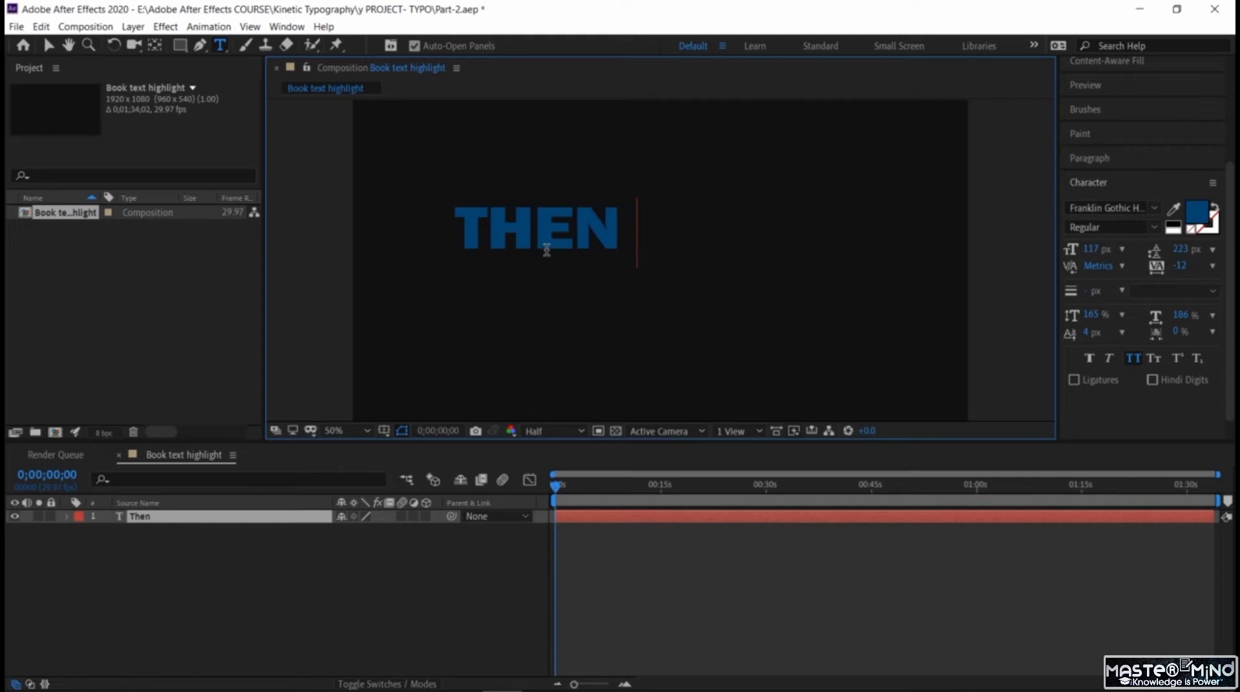
text( Someone)
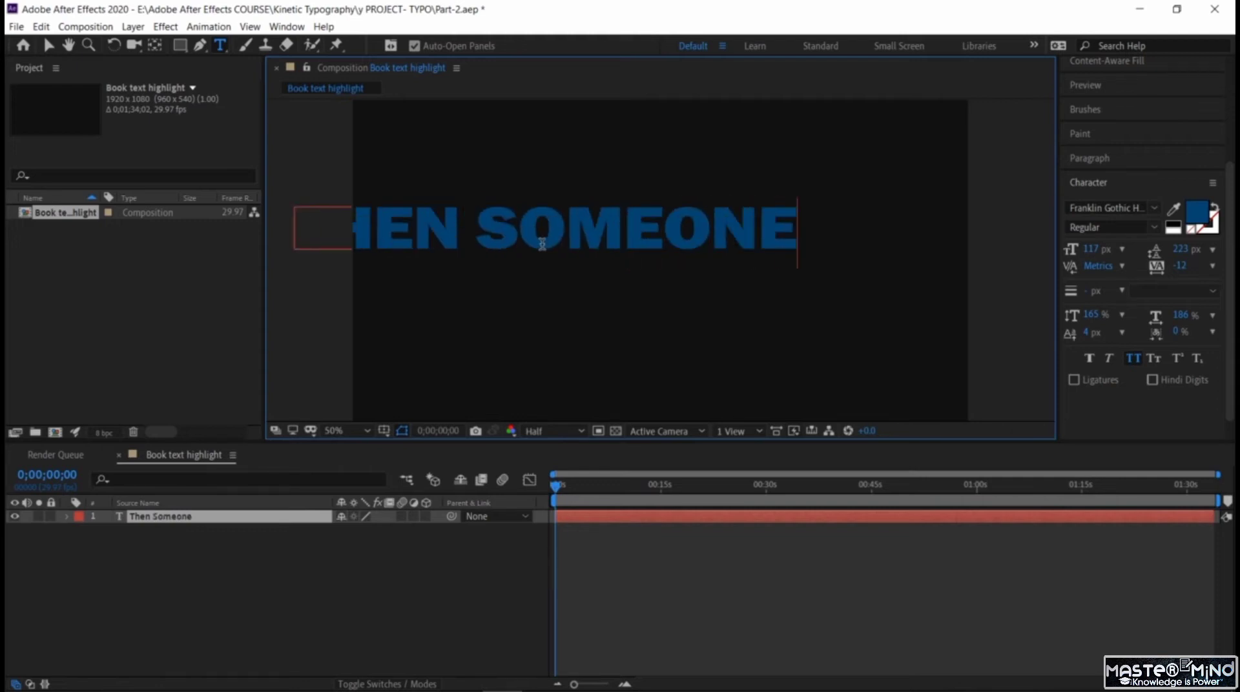
Move the "Then Someone" text fully into the upper part of the frame, centred horizontally, and set its font size to 114 px.
click(49, 45)
drag(544, 245, 641, 212)
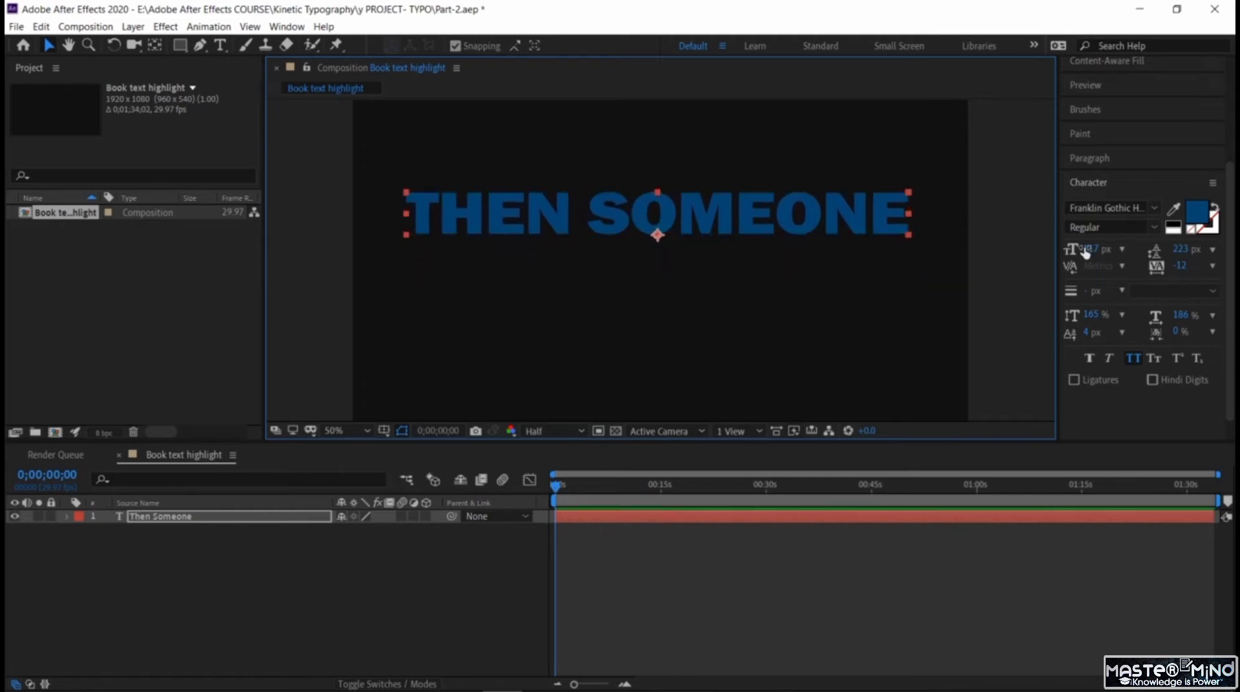
drag(1090, 250, 1102, 256)
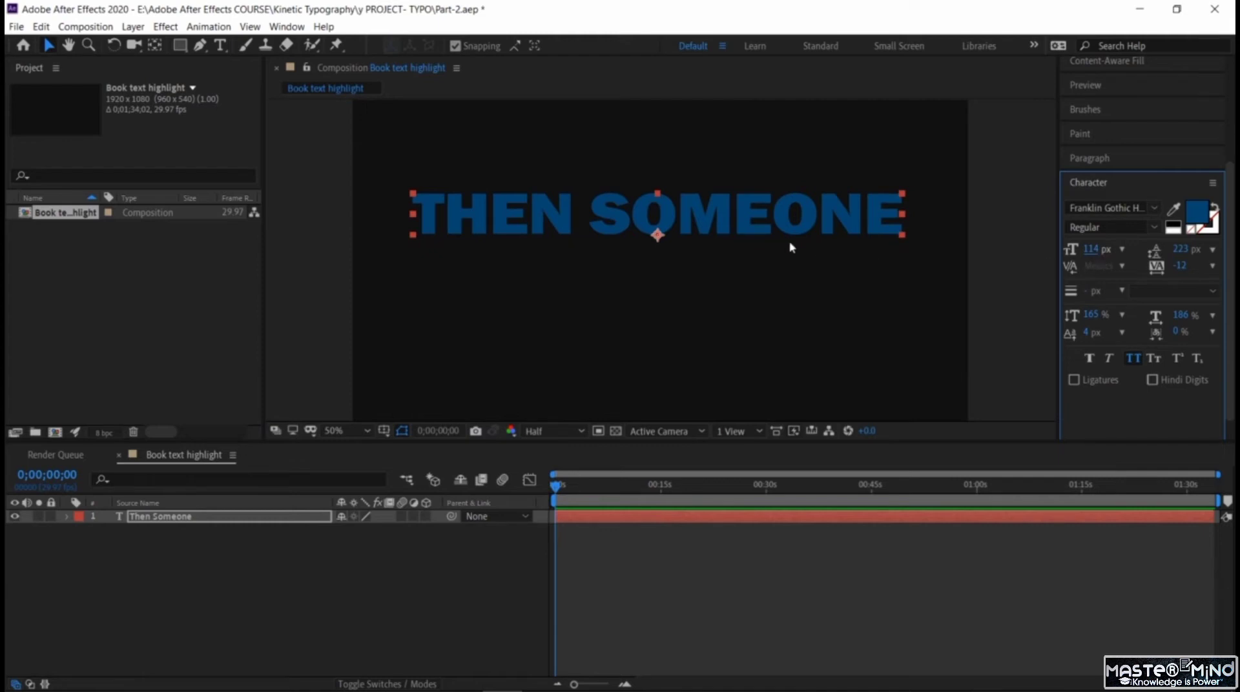
click(597, 223)
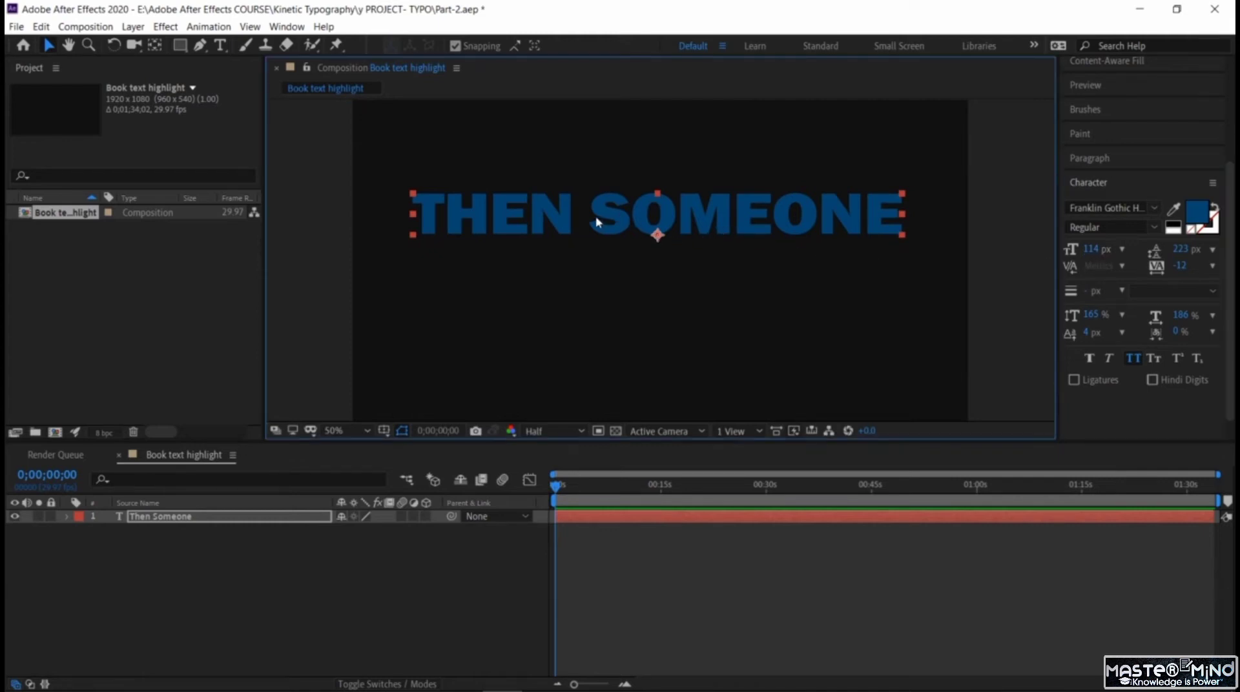
double_click(612, 224)
click(593, 214)
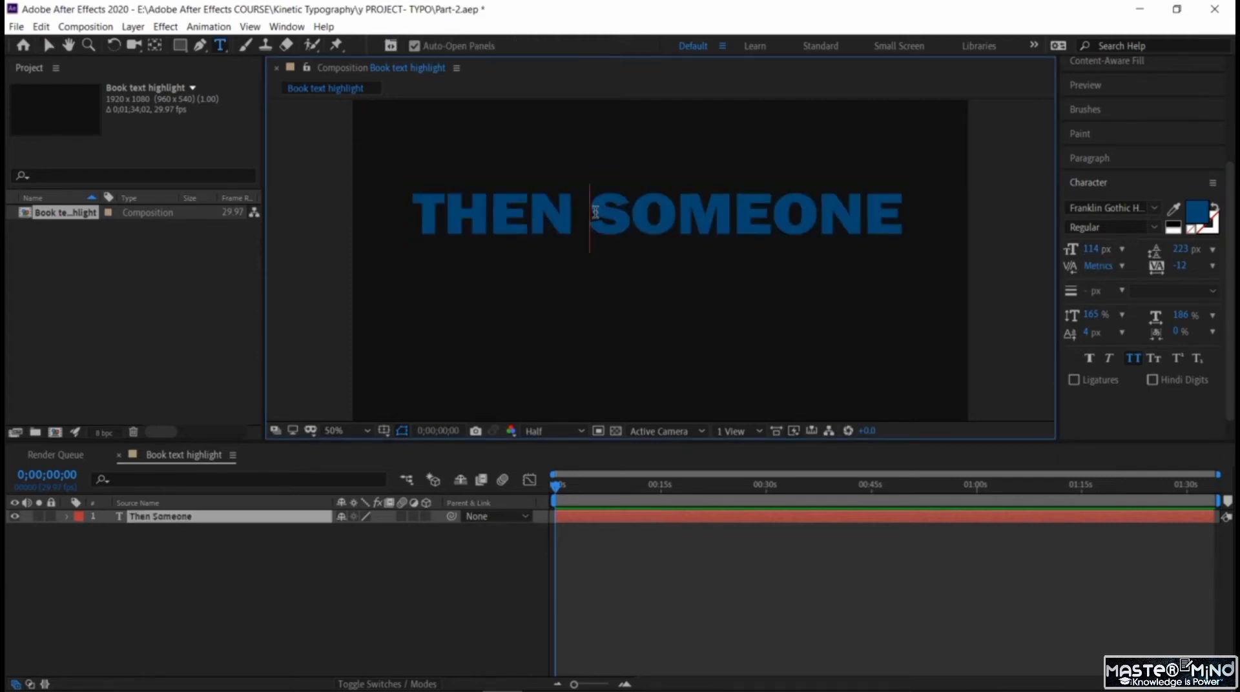
key(Escape)
click(595, 213)
key(Delete)
key(Delete)
key(Delete)
key(Delete)
key(Delete)
key(Delete)
key(Delete)
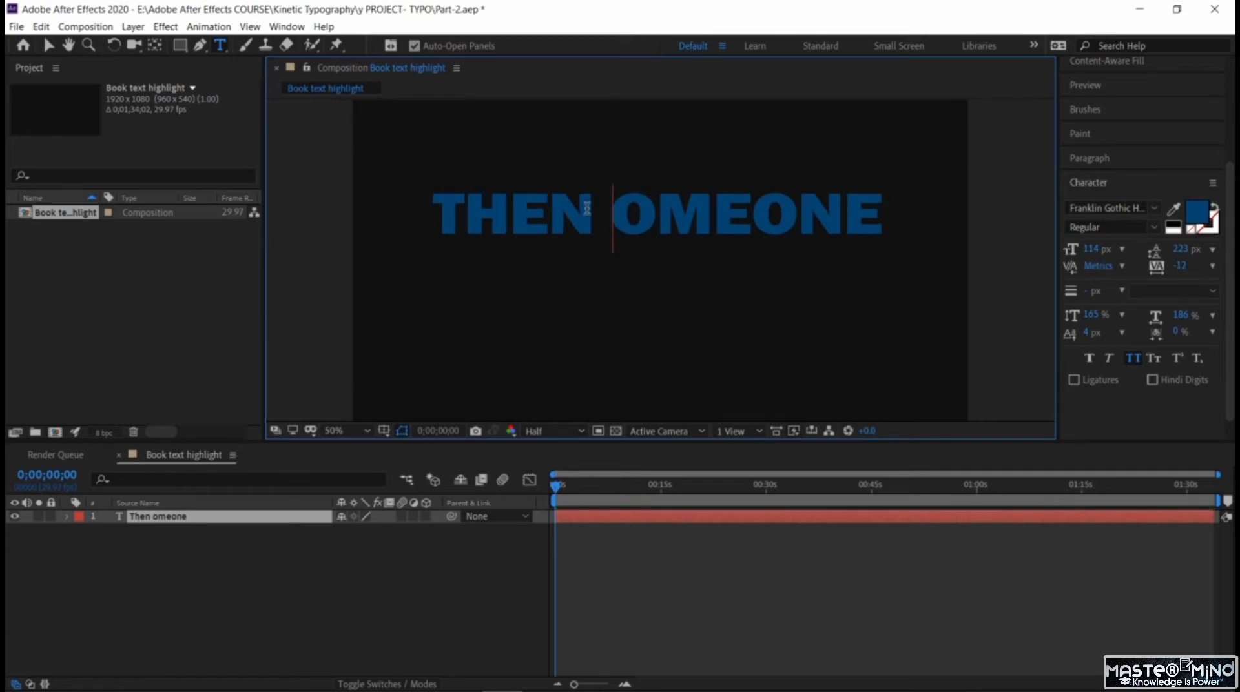
key(BackSpace)
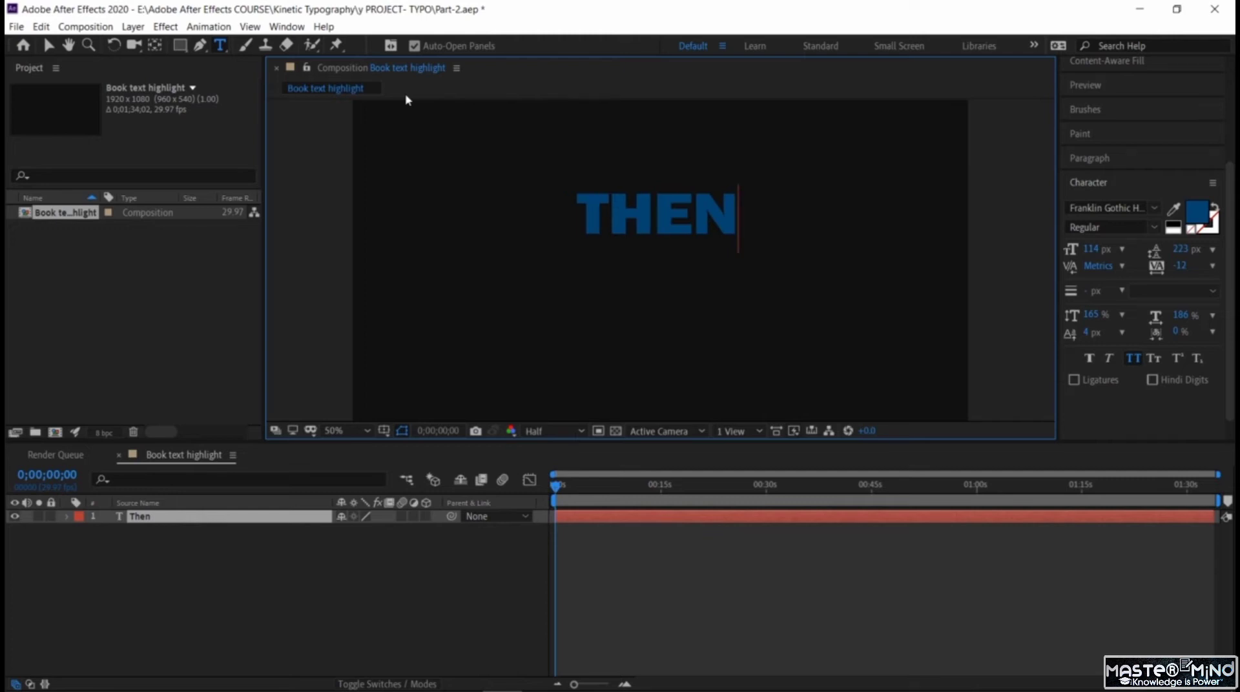
text(Someone)
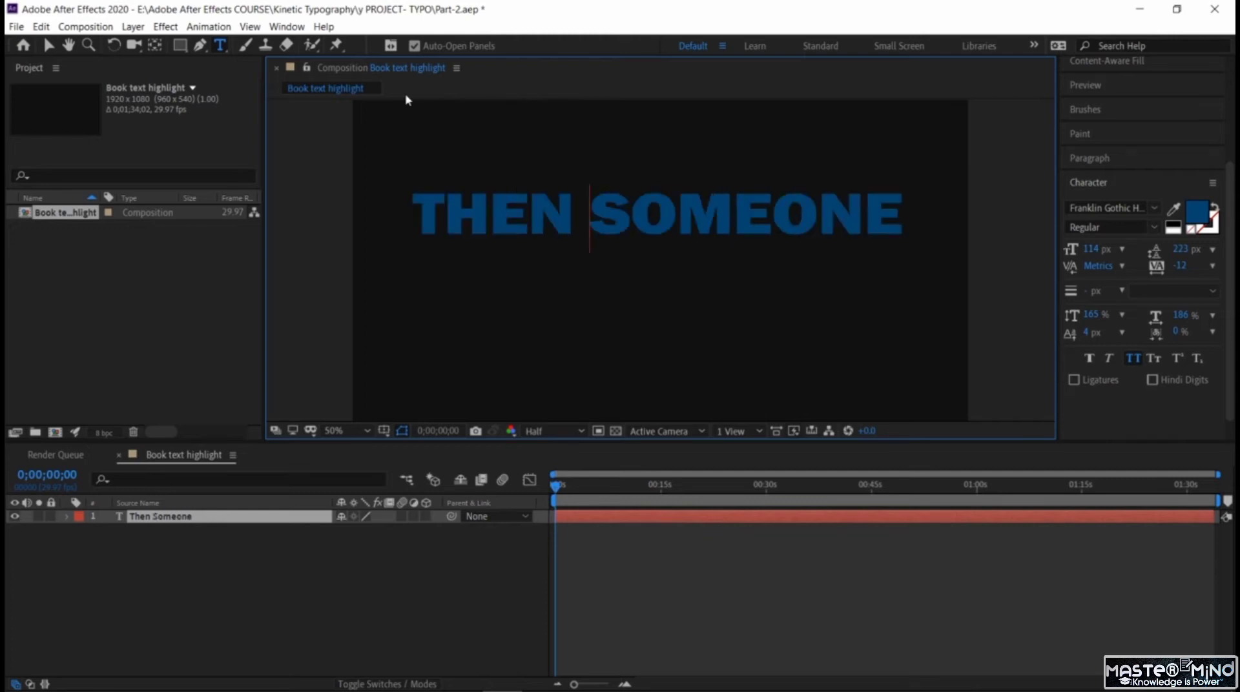
Change the fill colour of the whole "Then Someone" text to near-white ECF0F3.
triple_click(586, 203)
click(1197, 211)
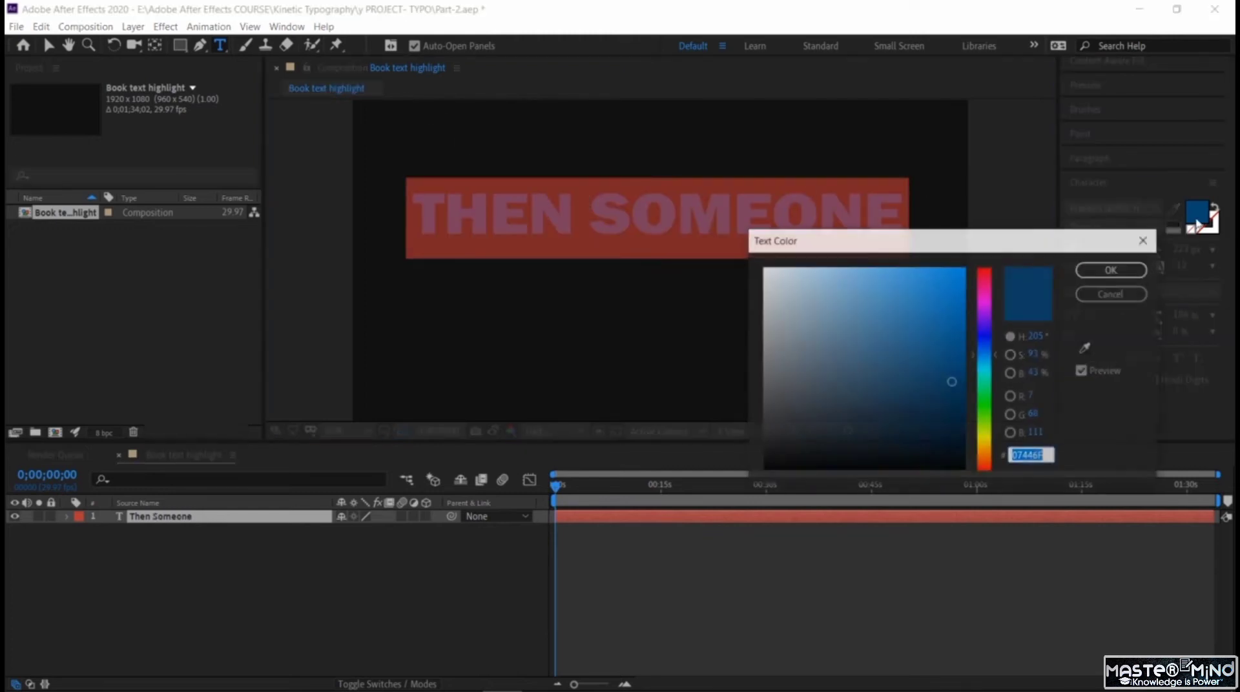
click(766, 276)
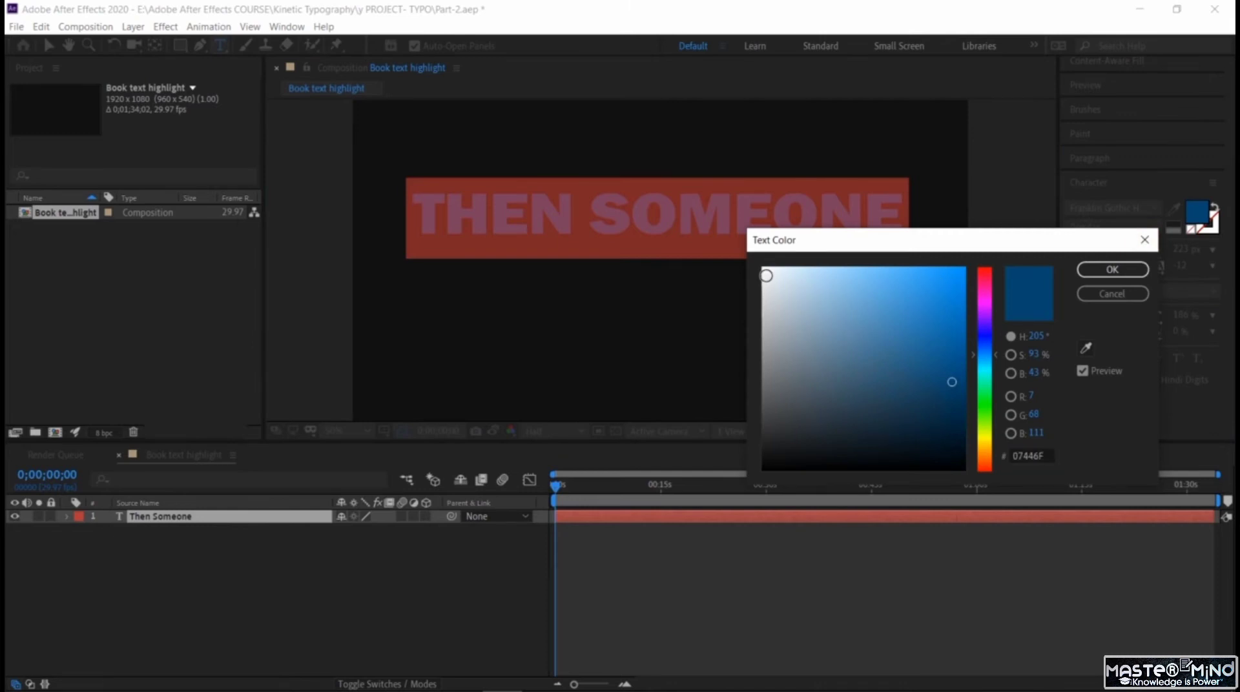
click(1112, 268)
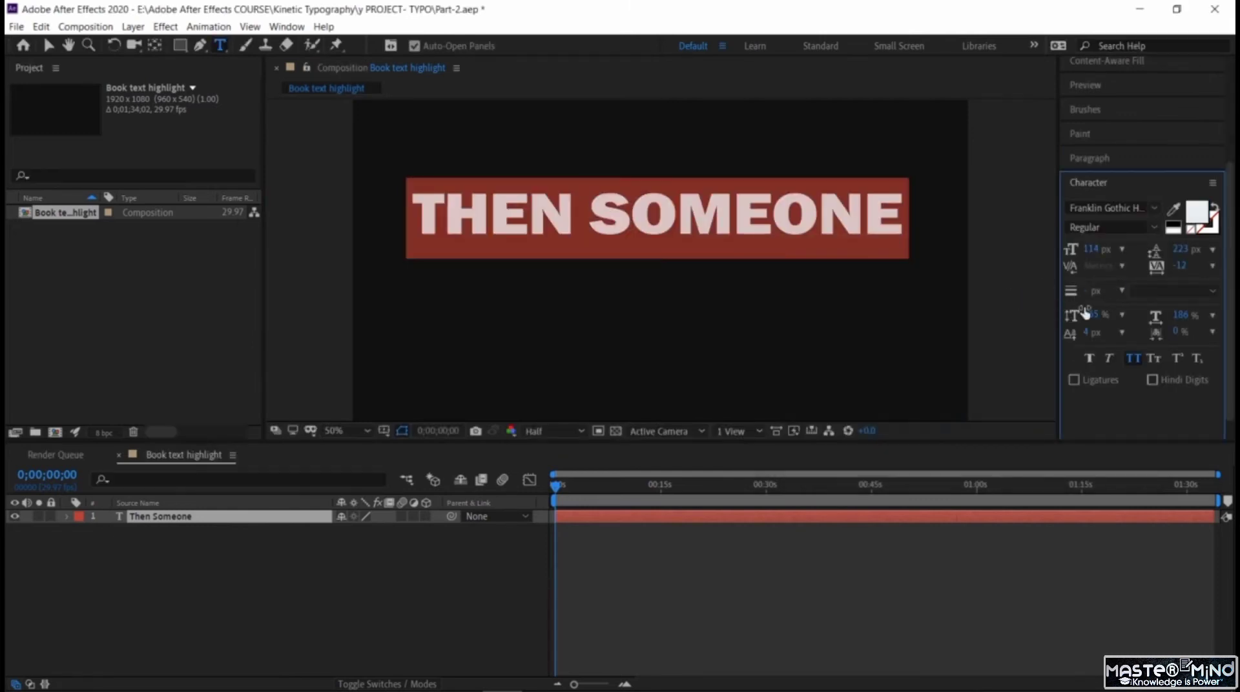
Move the "Then Someone" text slightly higher in the frame and deselect it.
click(49, 44)
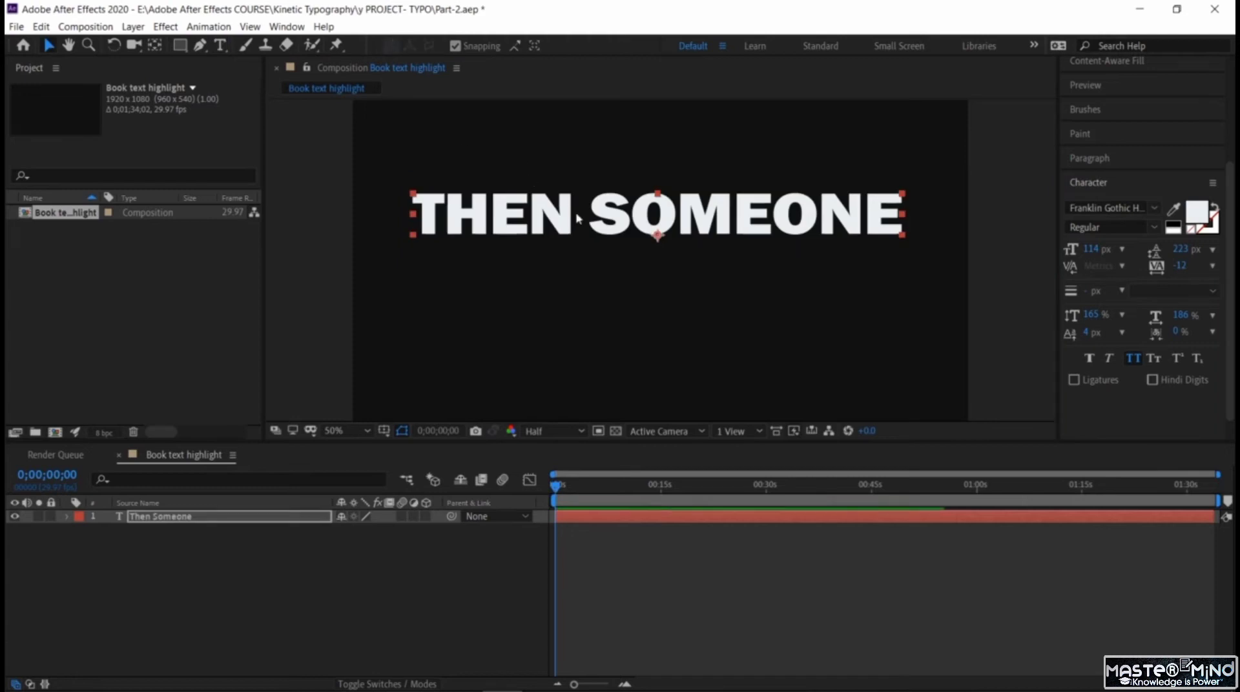
drag(577, 219, 579, 198)
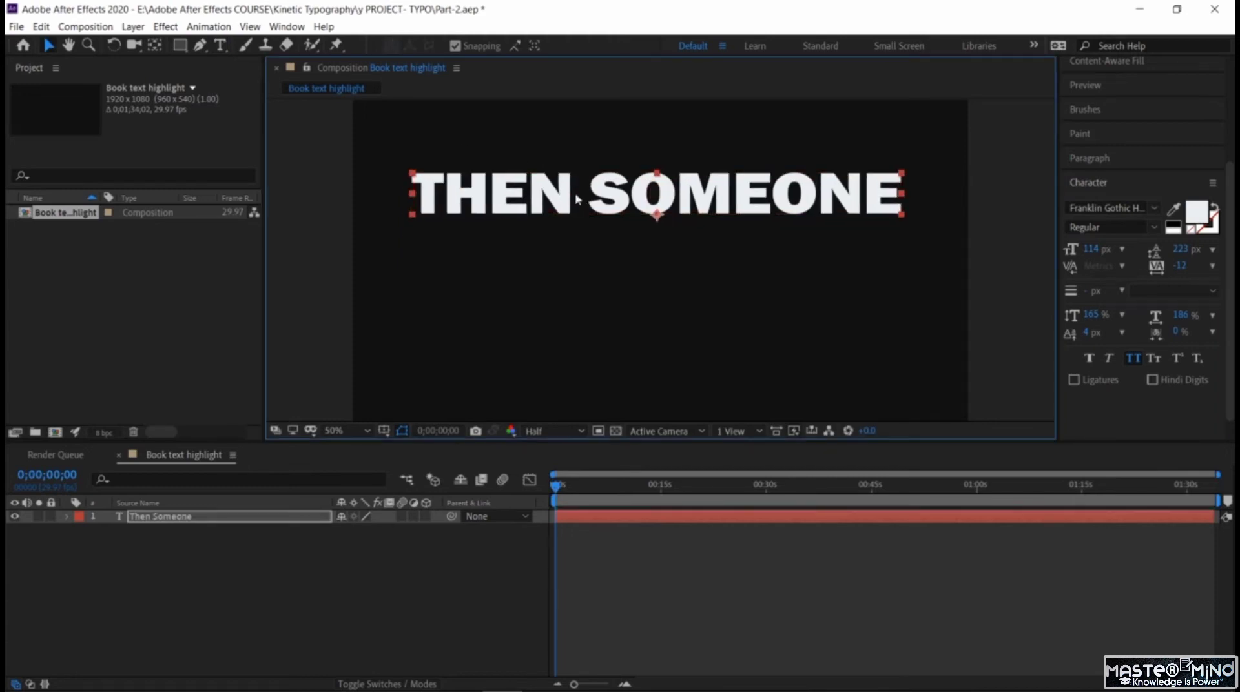
click(397, 241)
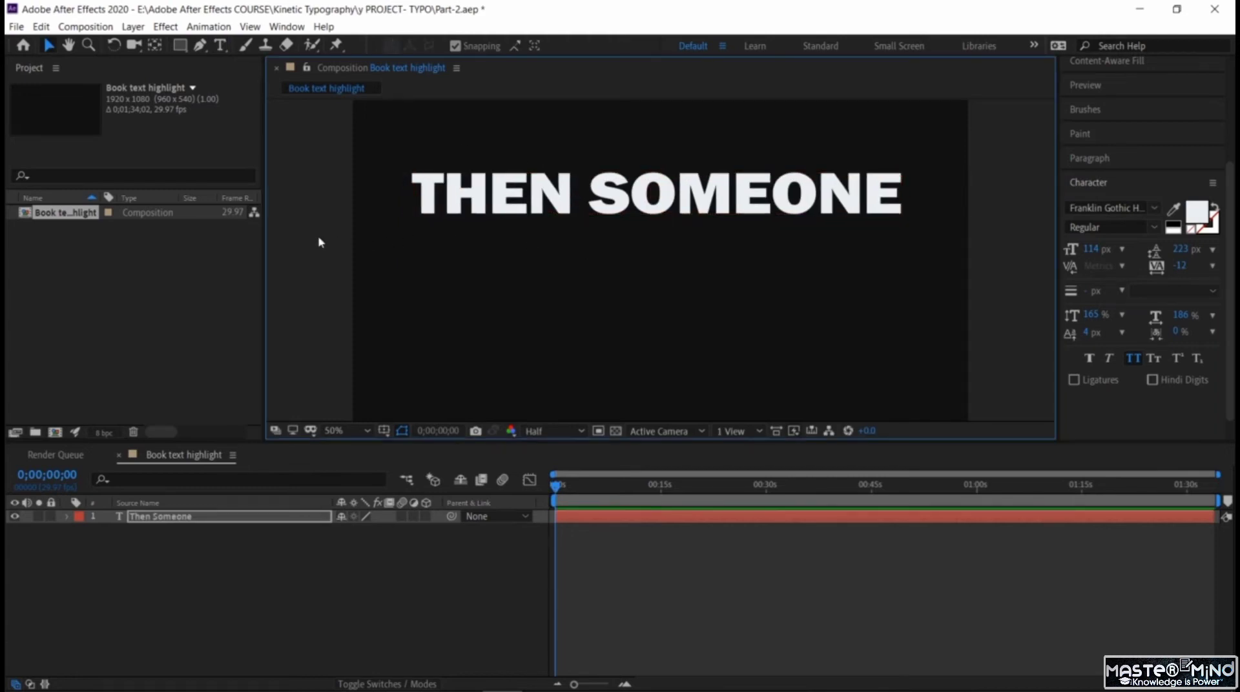
Add a second text layer reading "Invented" and place it beneath "Then Someone" with a clear gap between the lines.
click(221, 45)
click(465, 247)
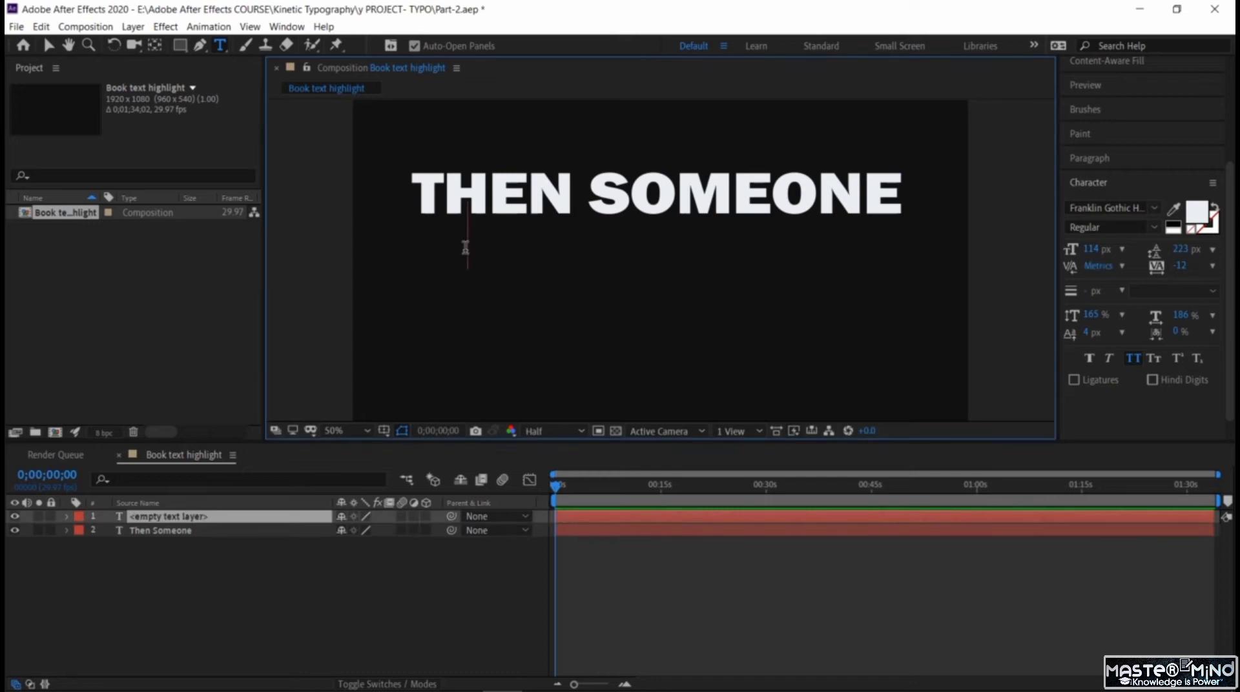
text(I)
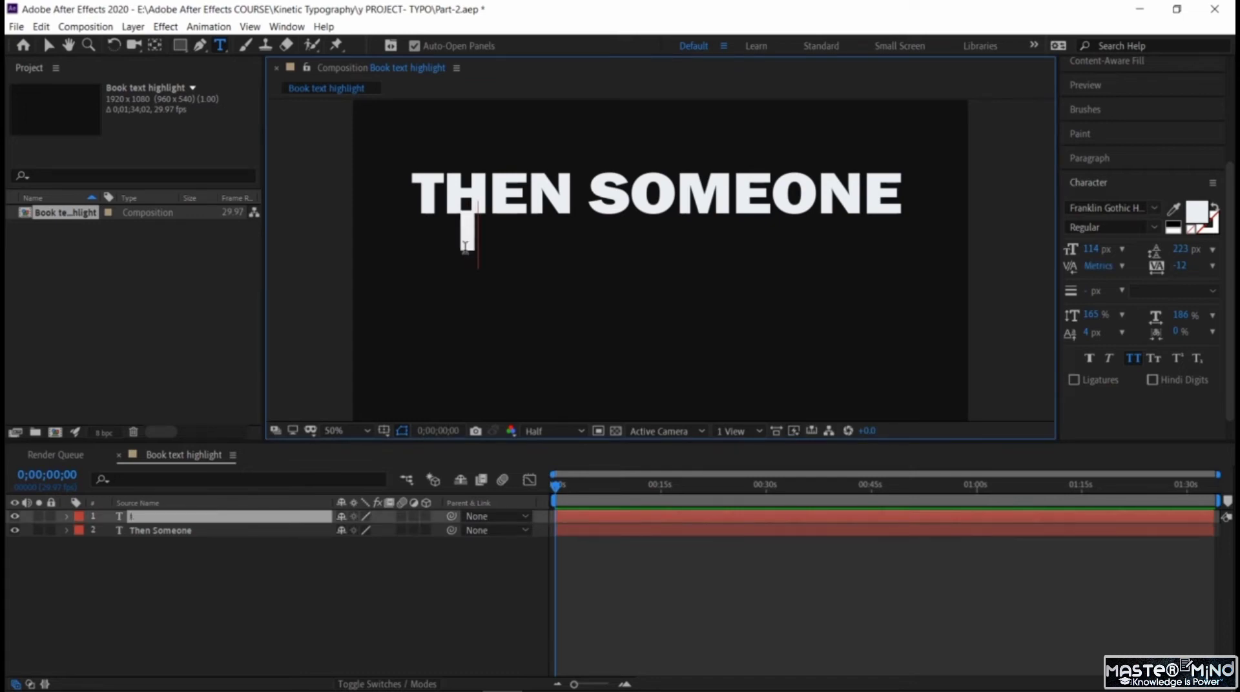
text(nvented)
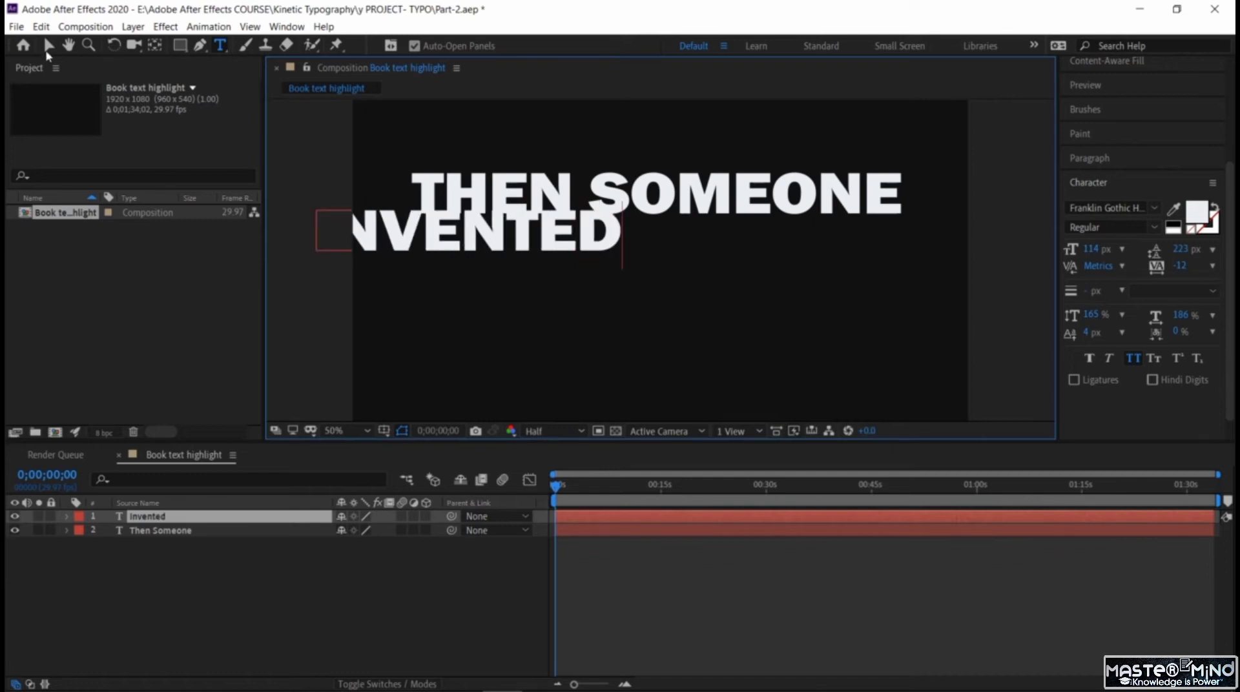
click(48, 45)
drag(434, 240, 570, 302)
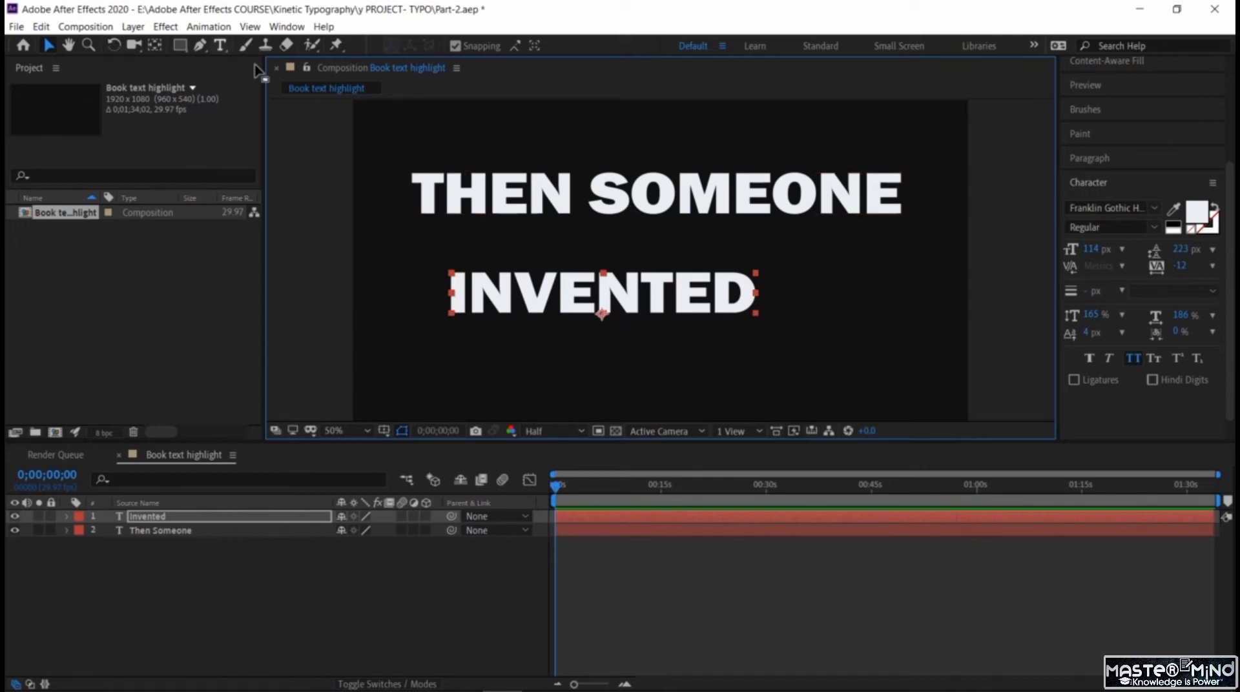
Change the fill colour of the "Invented" text to light green 90E79D and leave text editing.
double_click(543, 309)
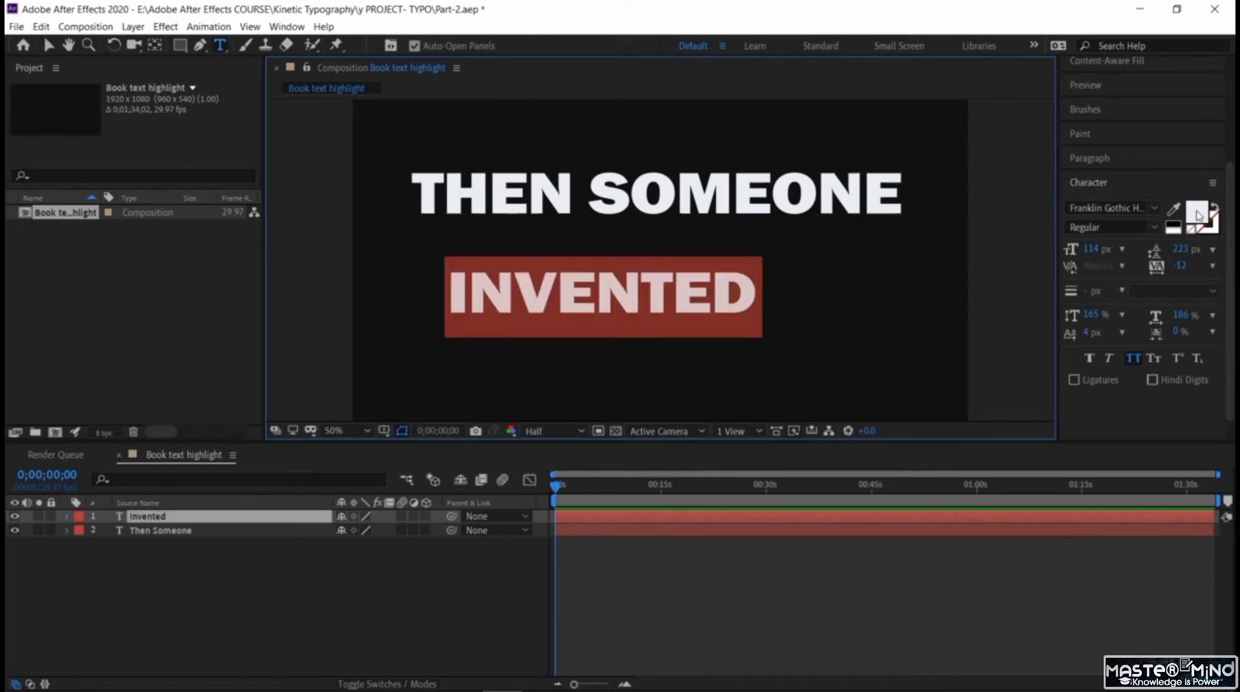
click(1198, 215)
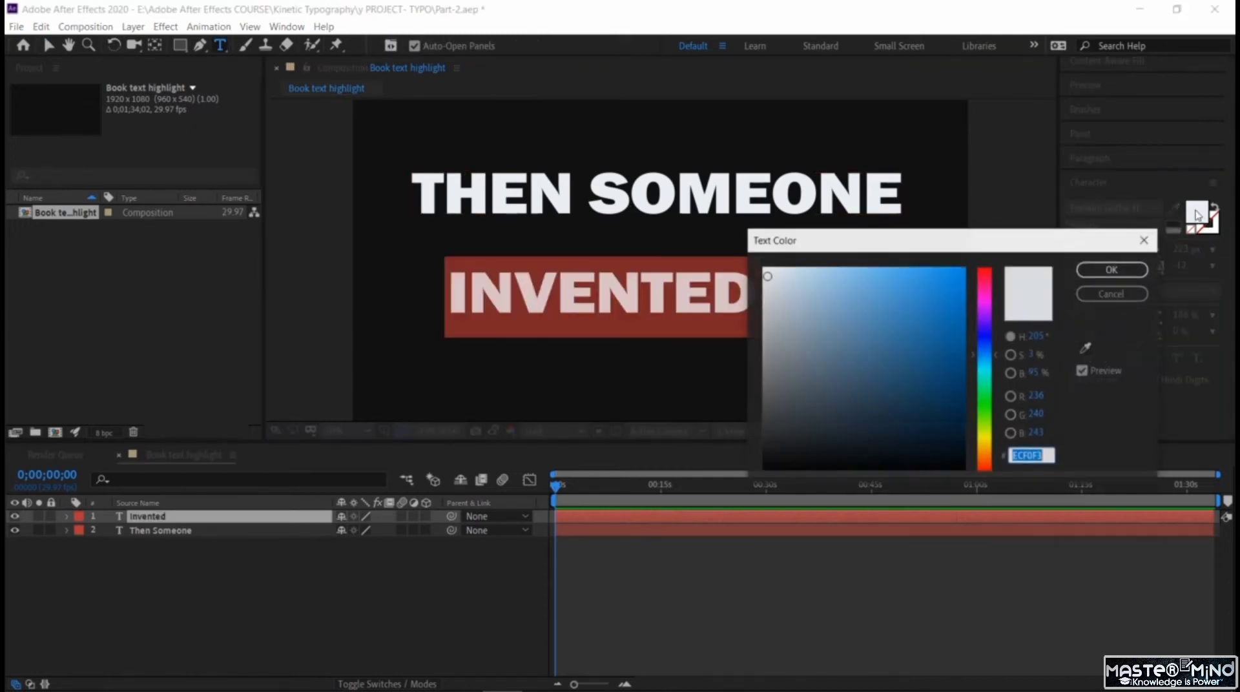
click(986, 398)
drag(837, 285, 840, 280)
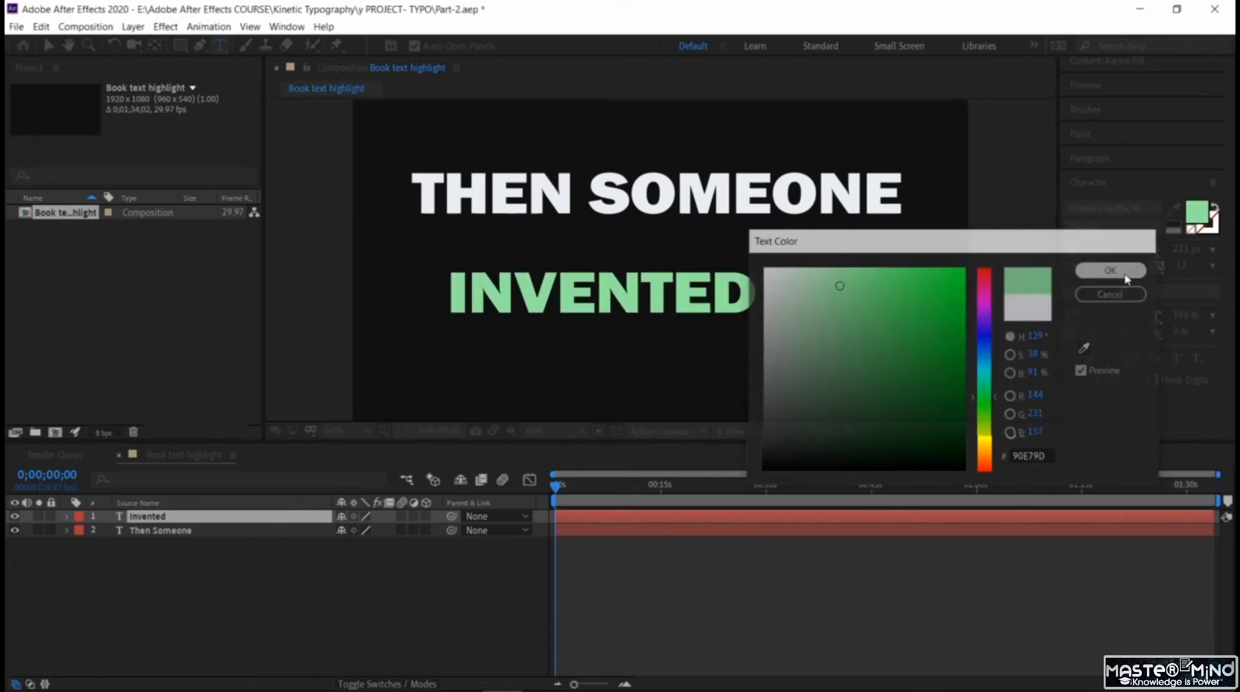
click(1104, 270)
click(715, 293)
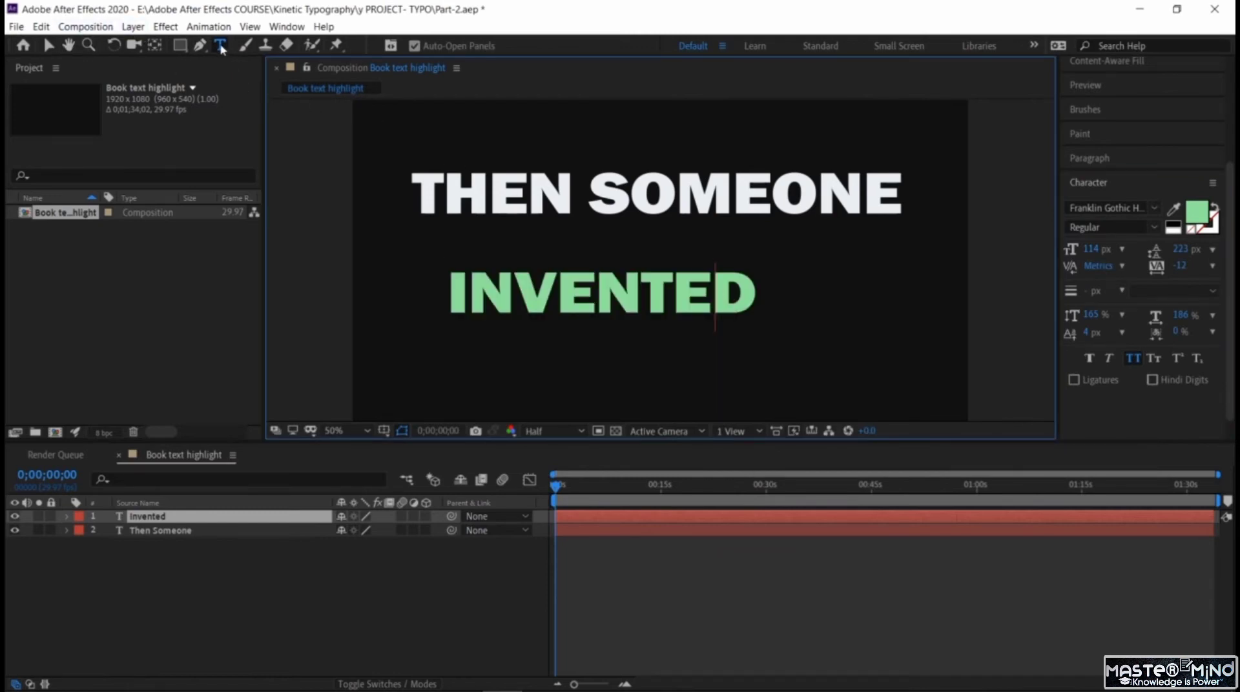
click(48, 44)
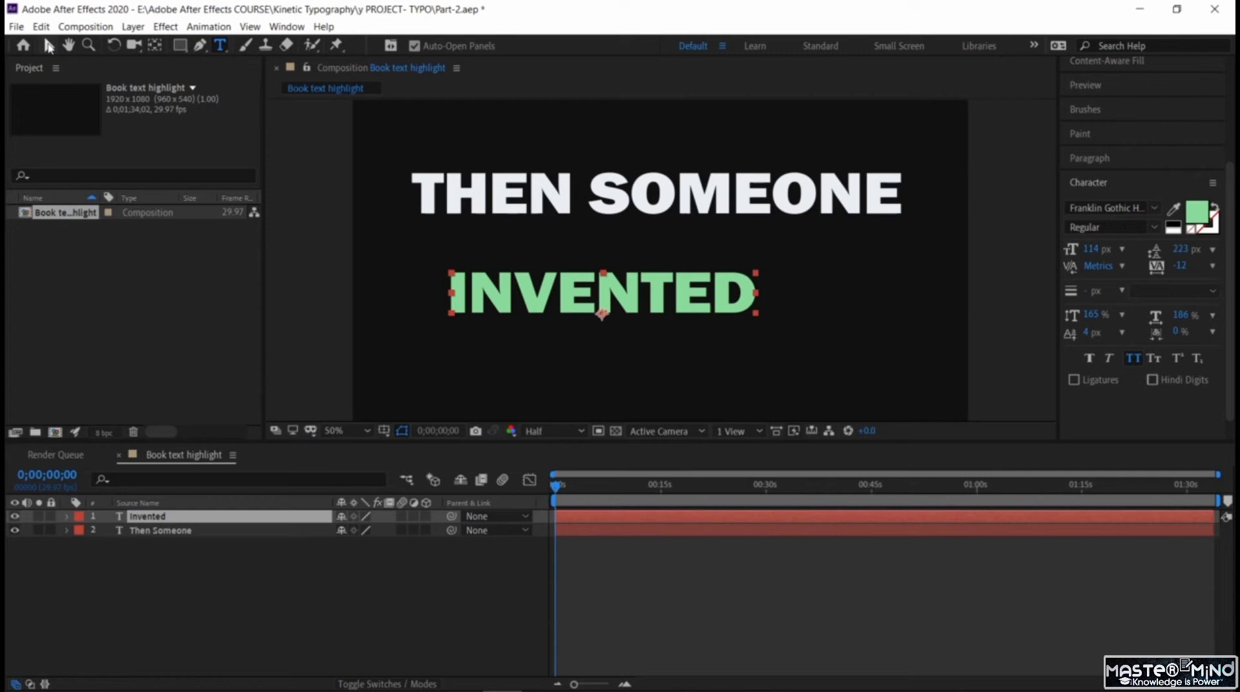
Add a third text layer reading "coins" just to the right of "Invented".
click(222, 46)
click(818, 314)
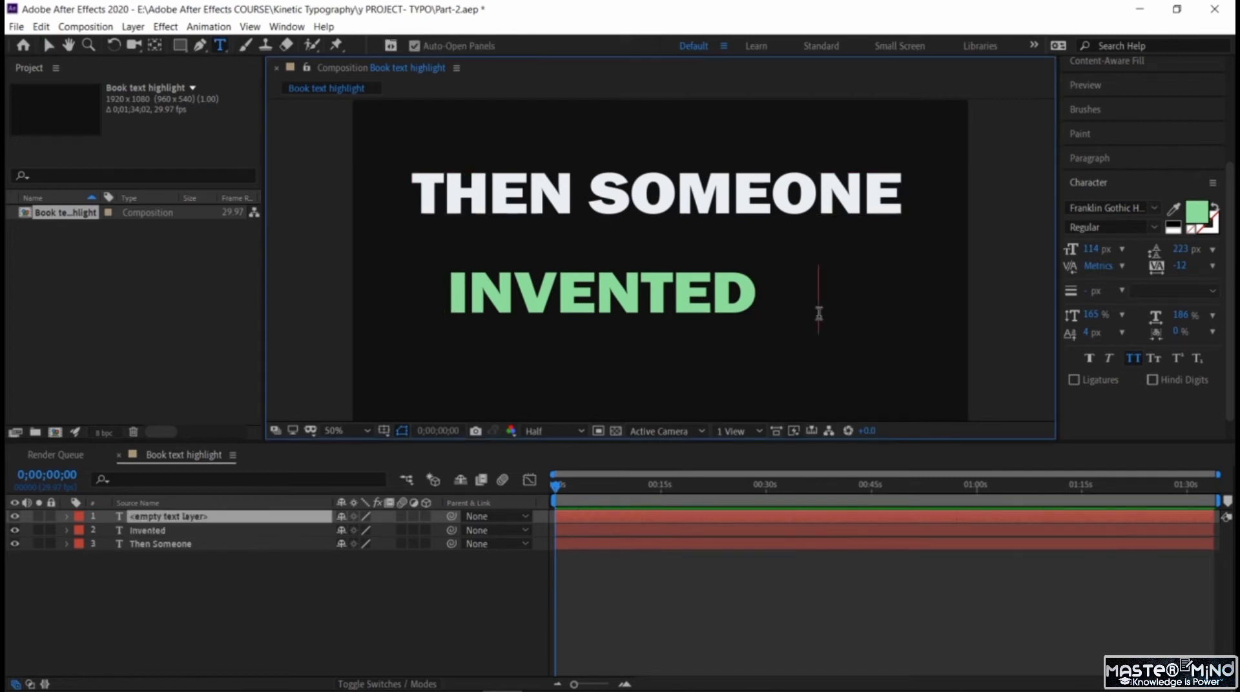
text(coins)
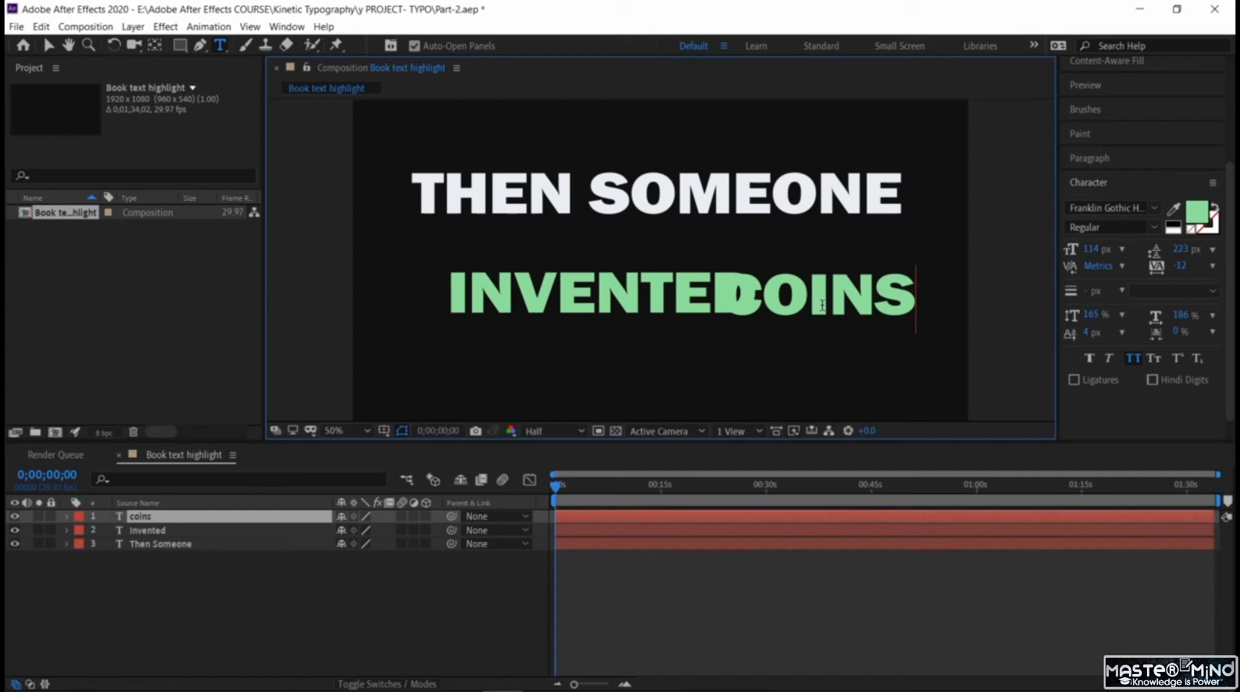
Change the fill colour of the "coins" text to golden yellow FAD545.
key(ctrl+a)
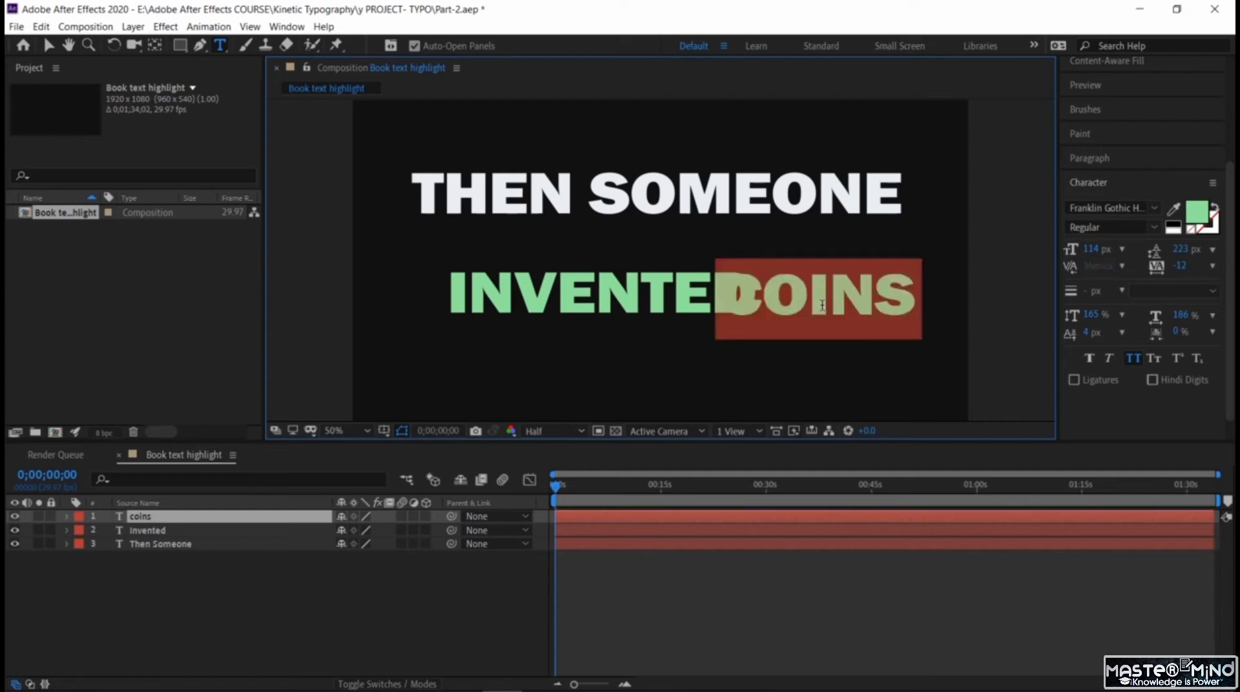
click(1197, 214)
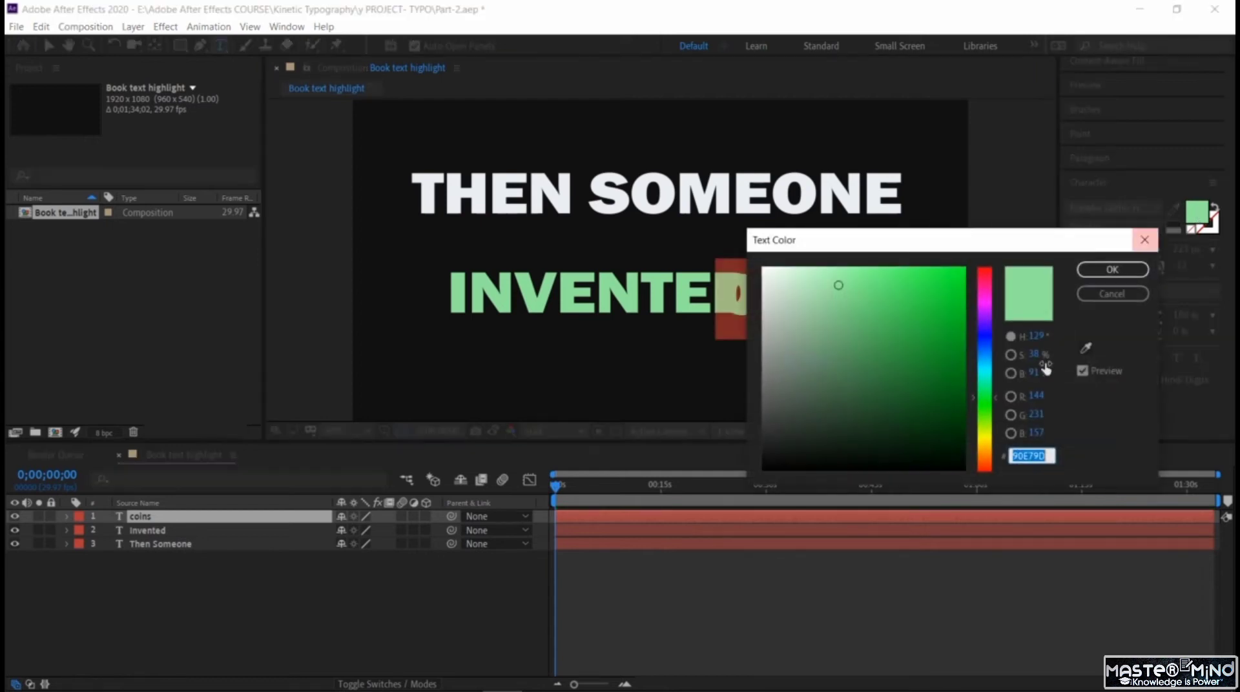
click(986, 441)
click(909, 289)
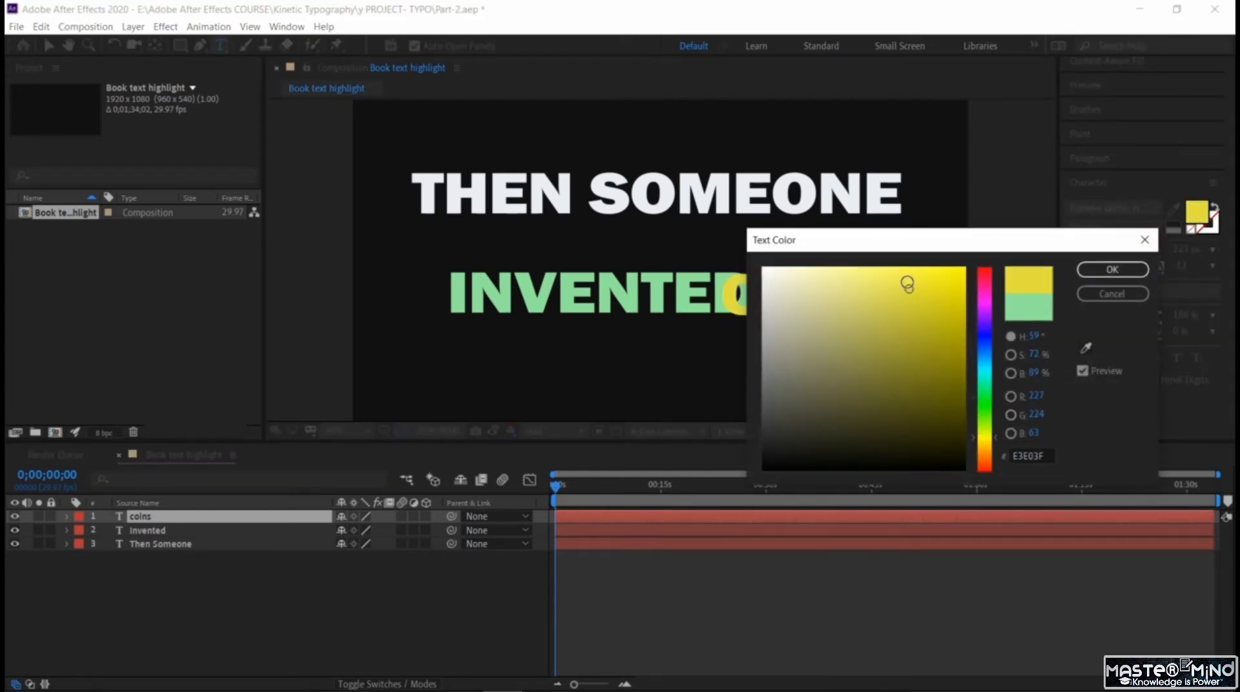
click(907, 280)
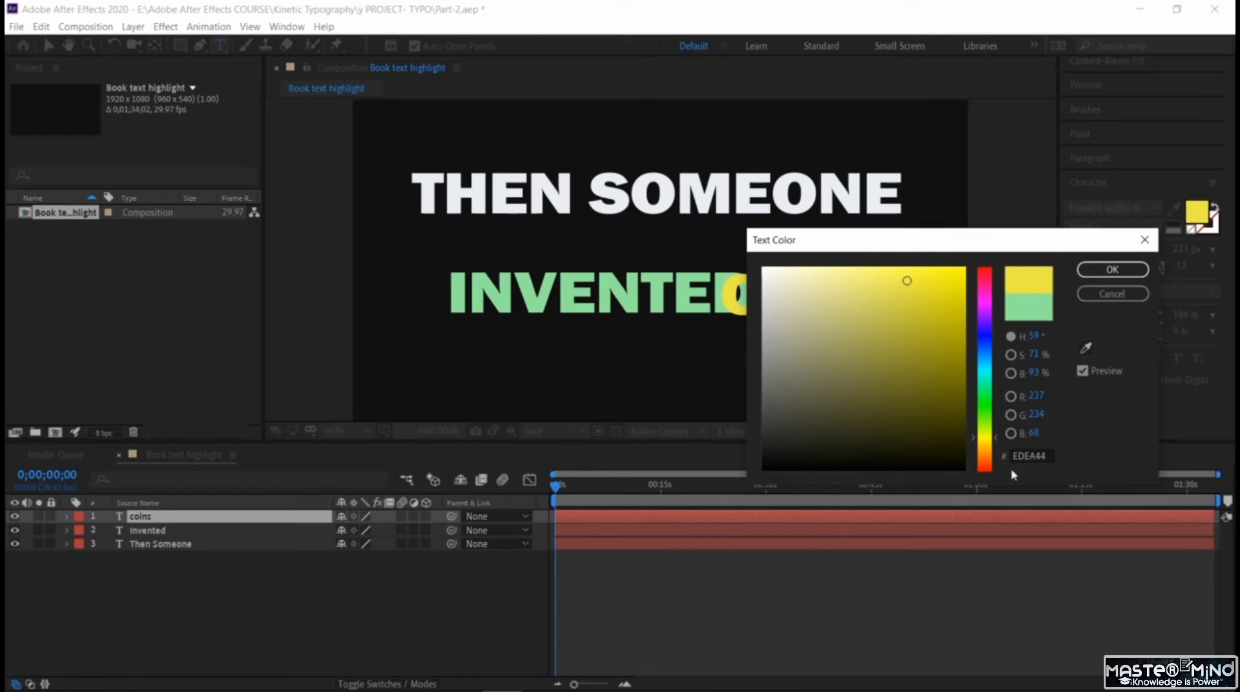
click(993, 446)
drag(906, 280, 909, 270)
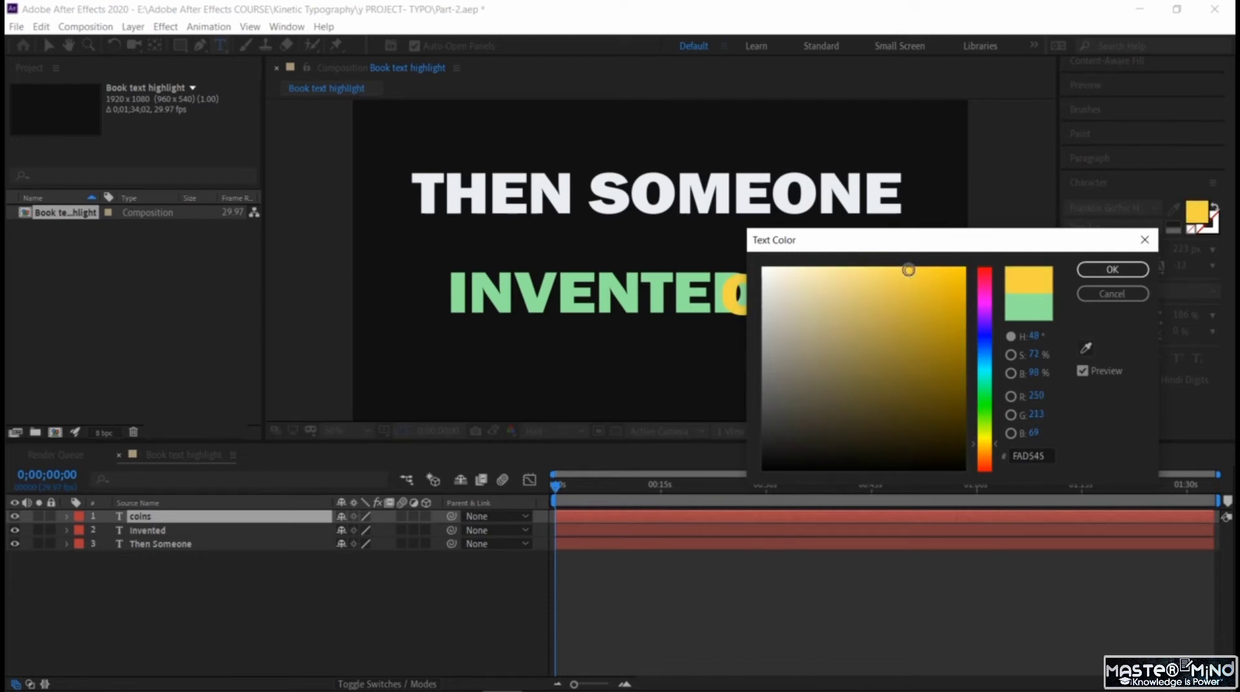
click(1112, 269)
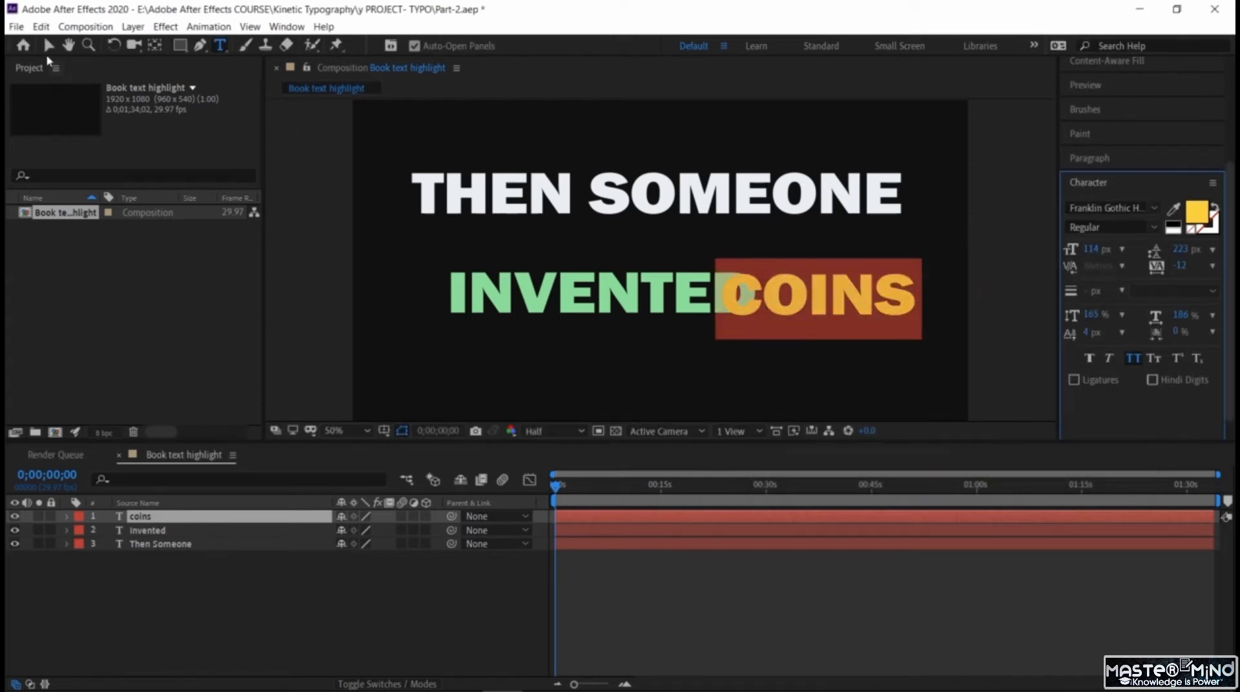
Move the "coins" text down so it sits below and to the right of "Invented".
click(48, 45)
drag(792, 312, 807, 352)
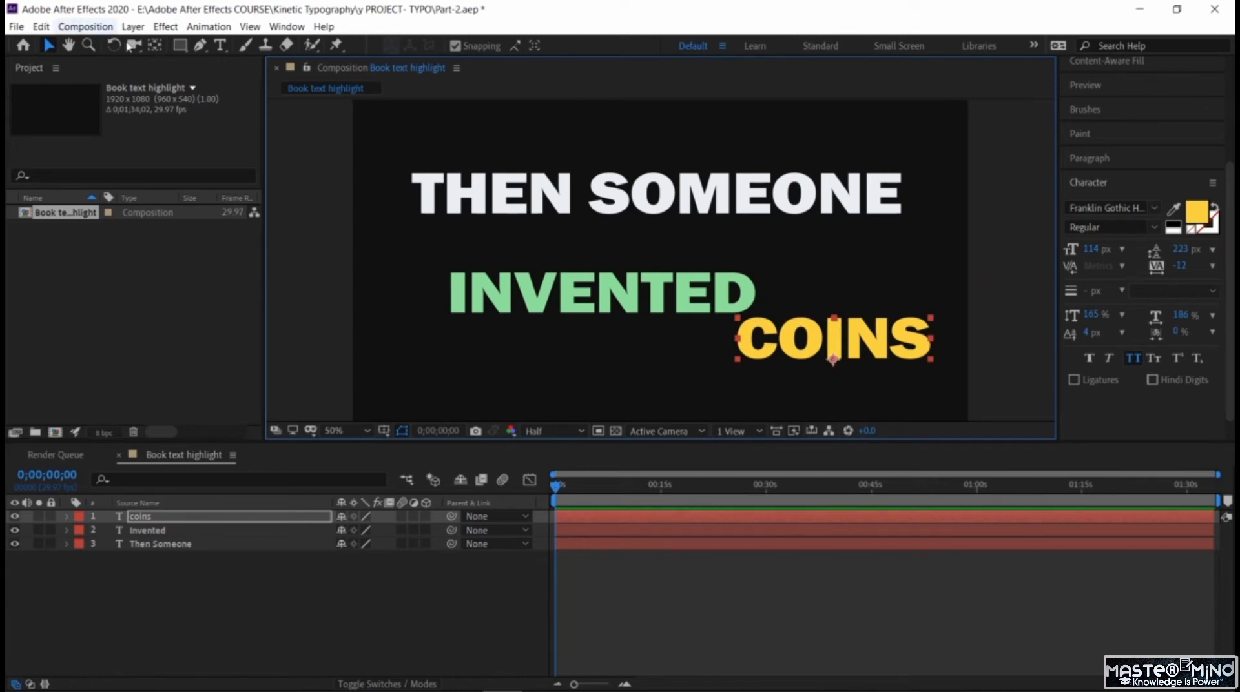
Move the anchor points of the "coins" and "Invented" text layers to the centre of their upper edges.
click(155, 45)
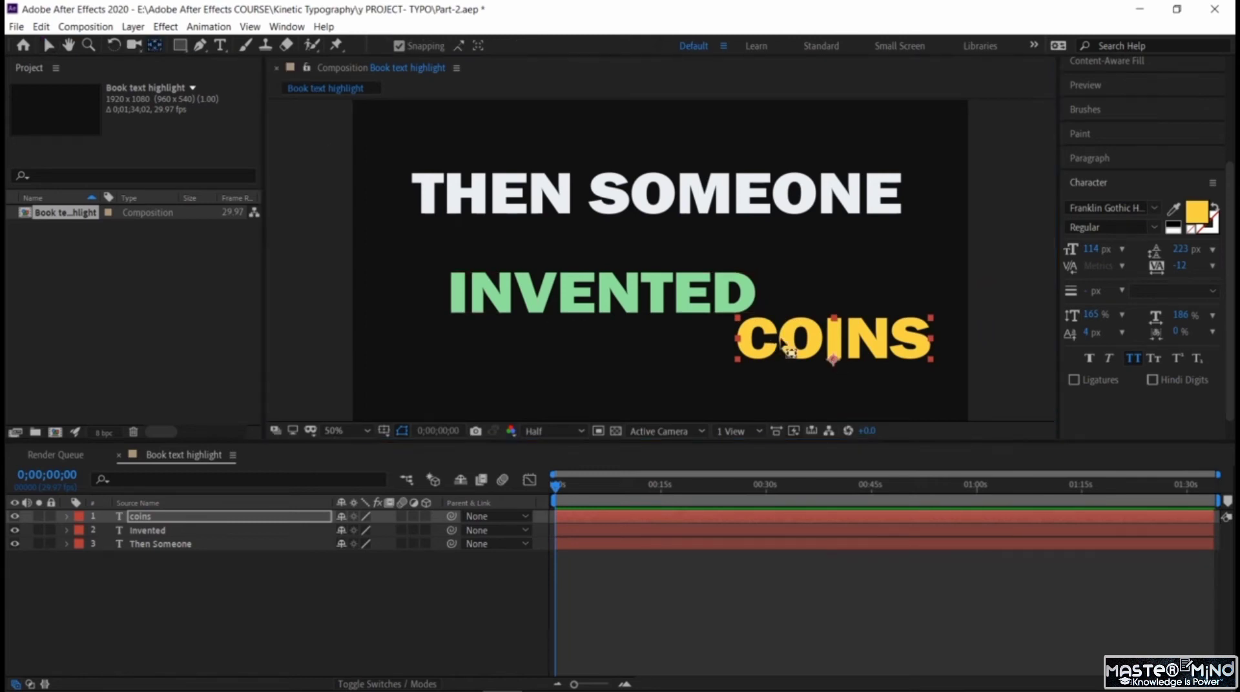
drag(834, 359, 834, 317)
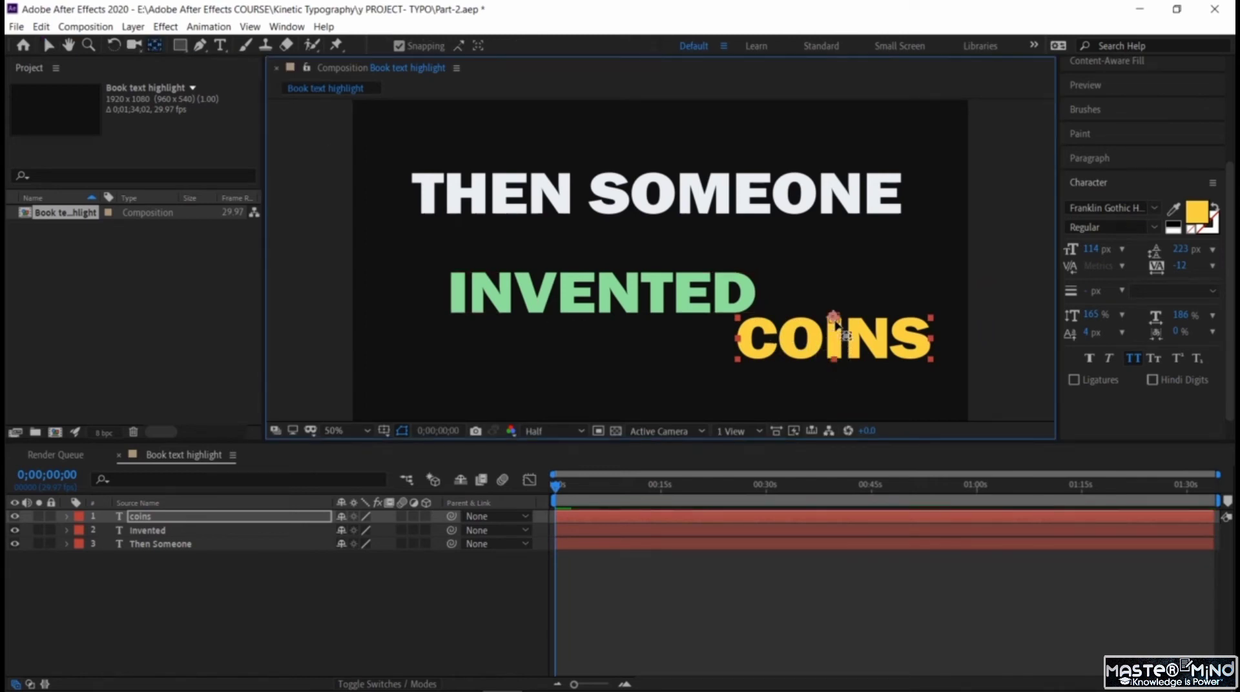
click(550, 287)
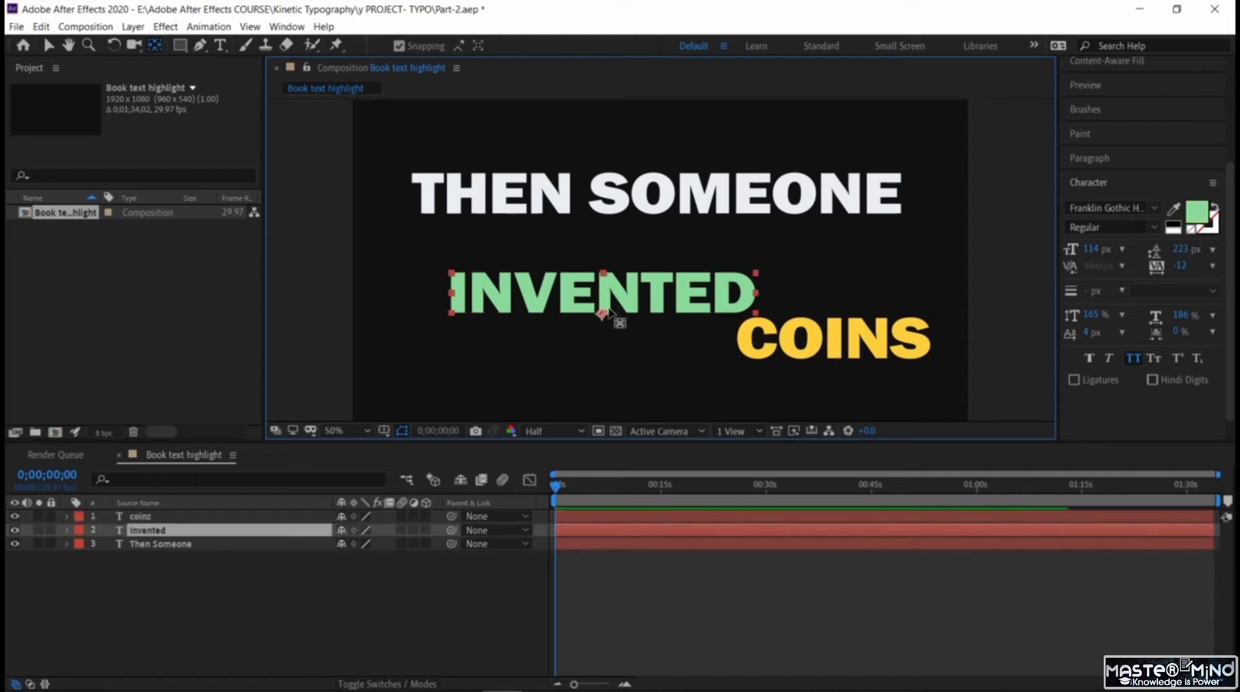
drag(604, 314, 608, 292)
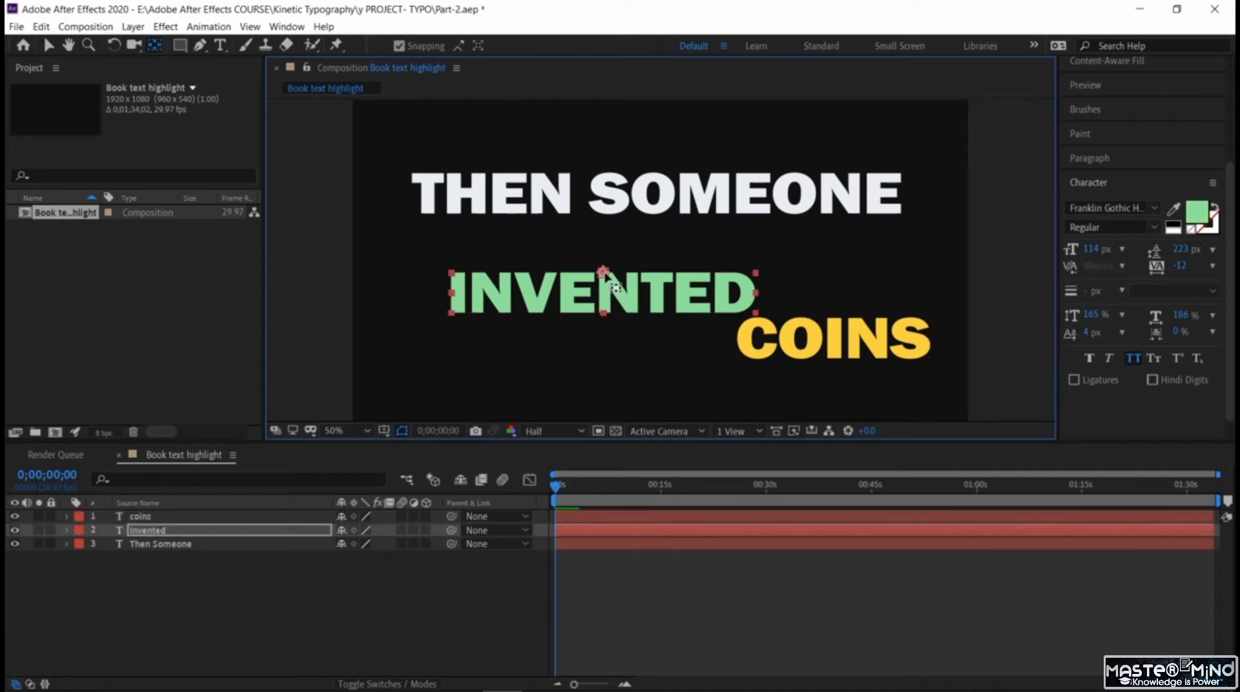
click(629, 201)
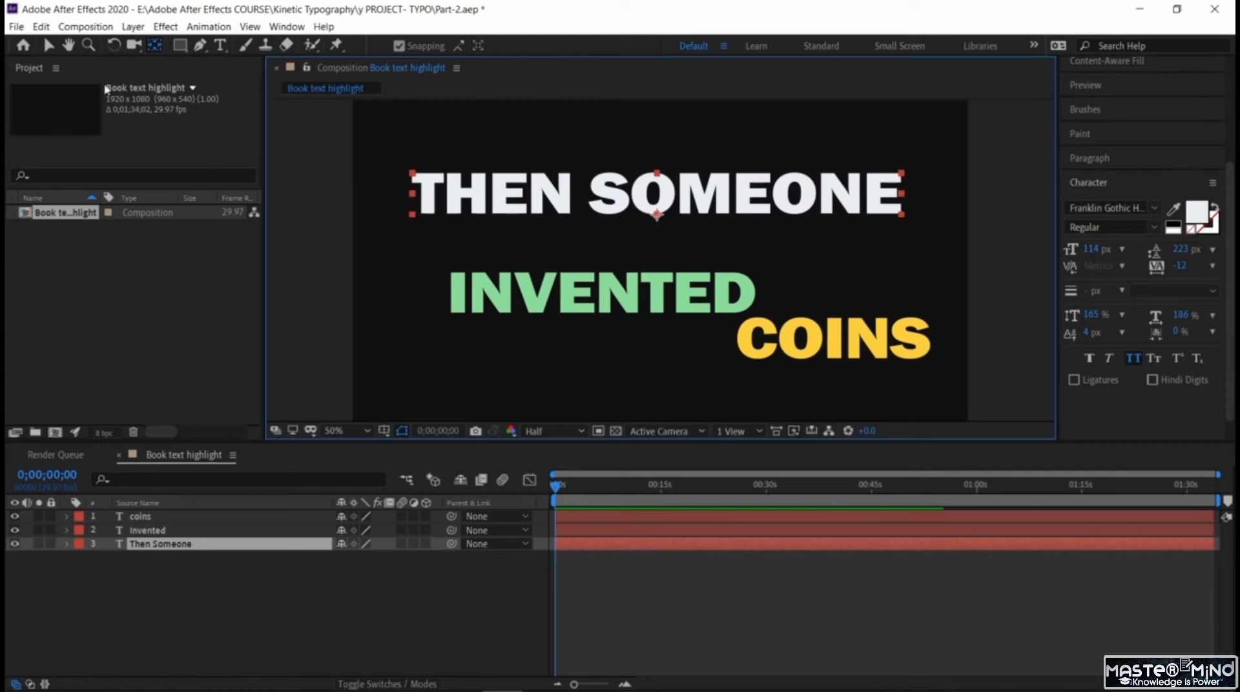
click(50, 45)
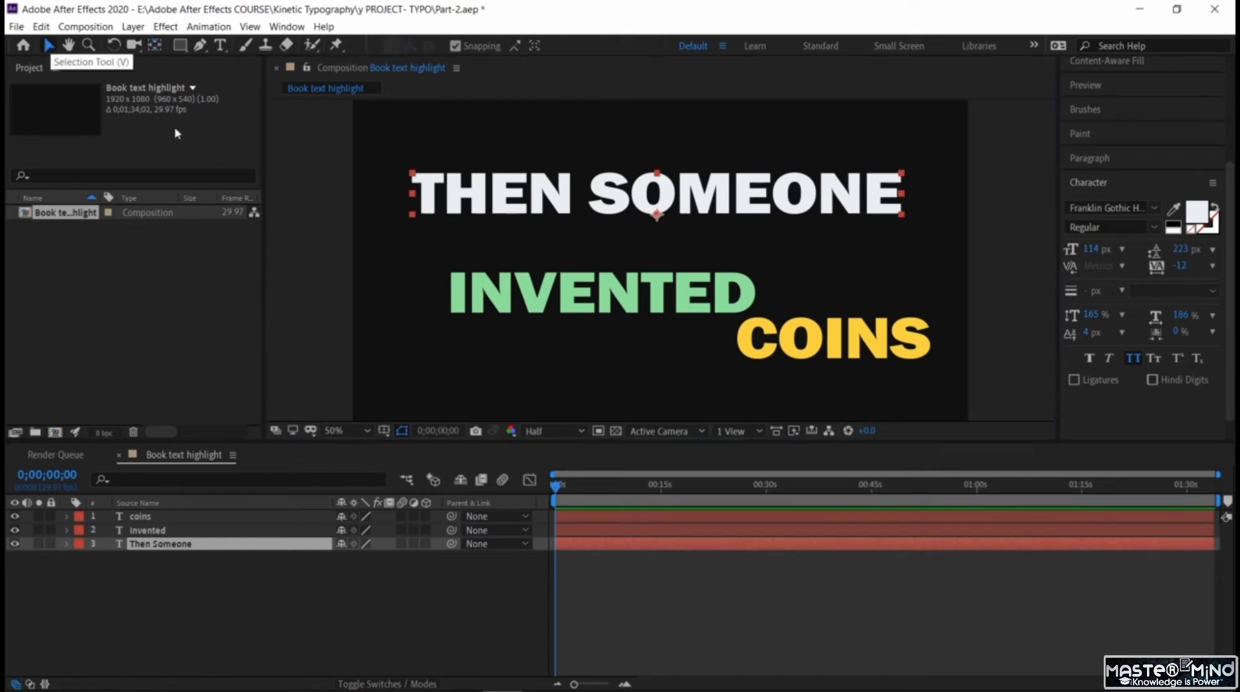
Turn the "coins", "Invented" and "Then Someone" text layers into 3D layers.
click(820, 347)
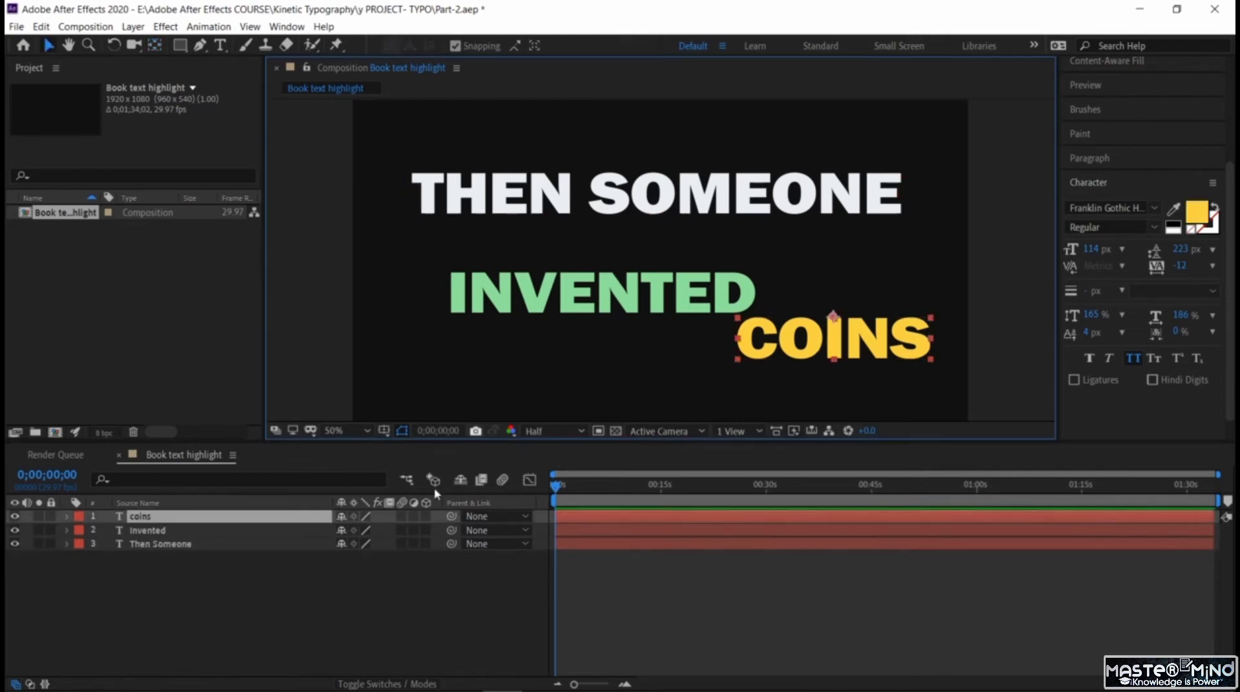
click(426, 518)
click(425, 531)
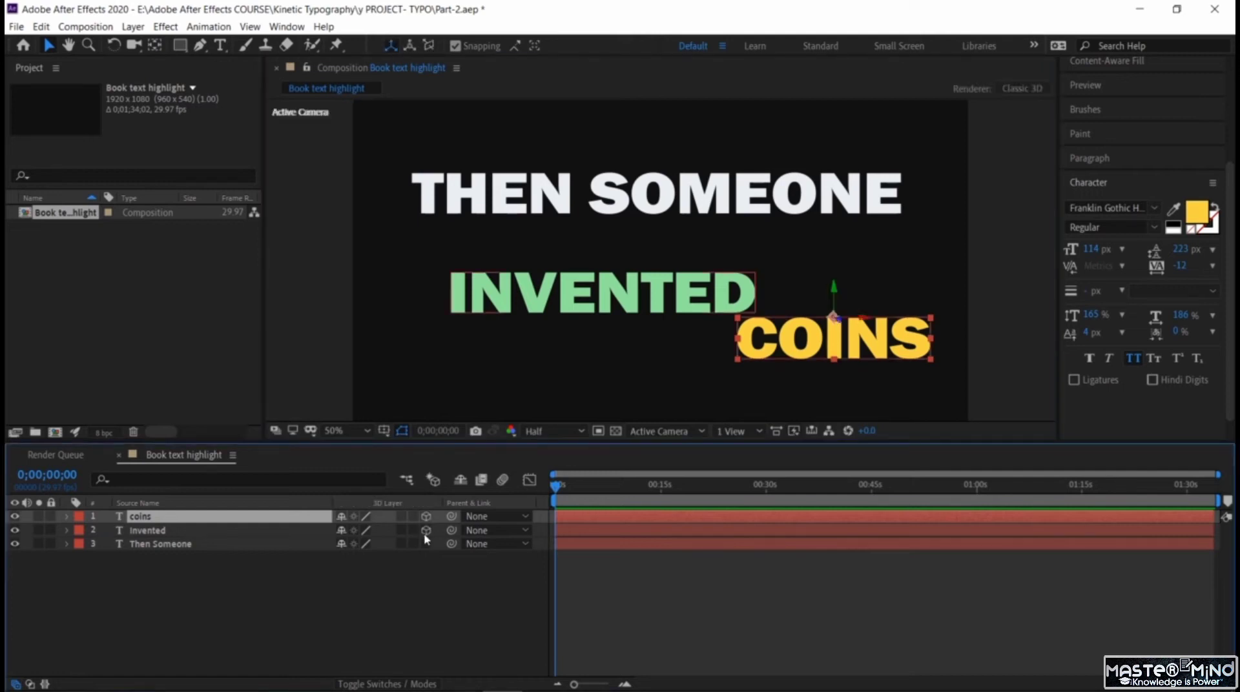
click(426, 545)
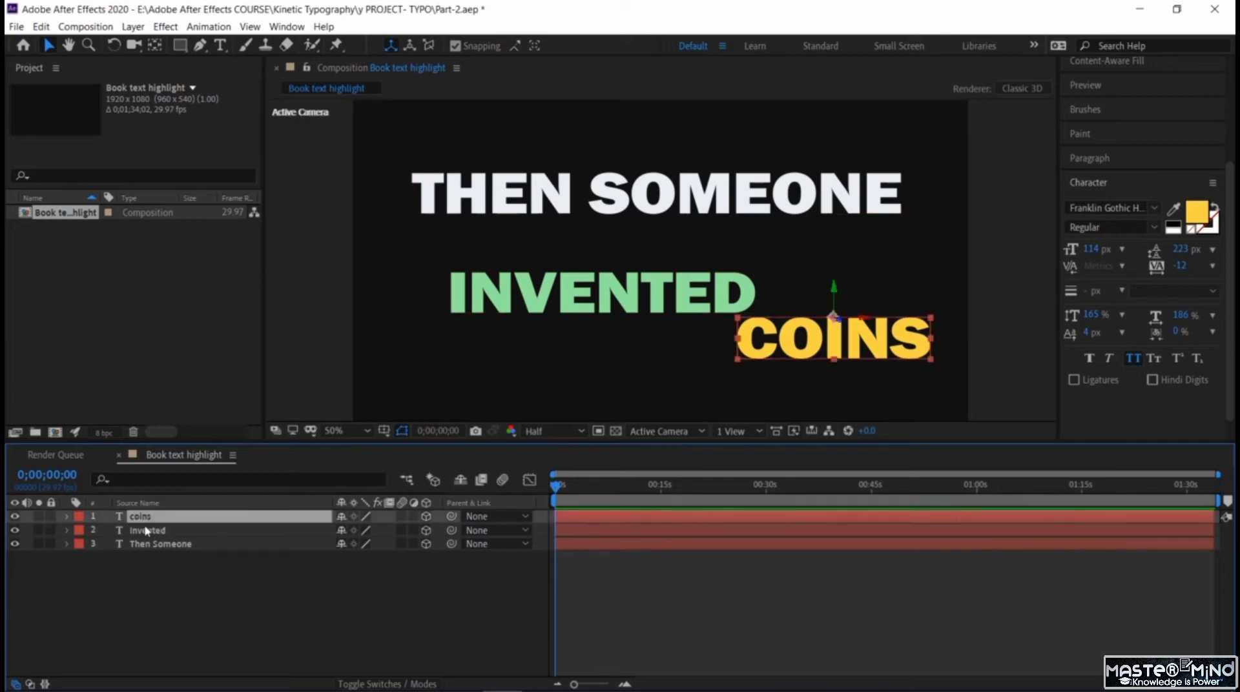
Examine the 3D material options of the "coins" layer and collapse its properties again.
click(67, 516)
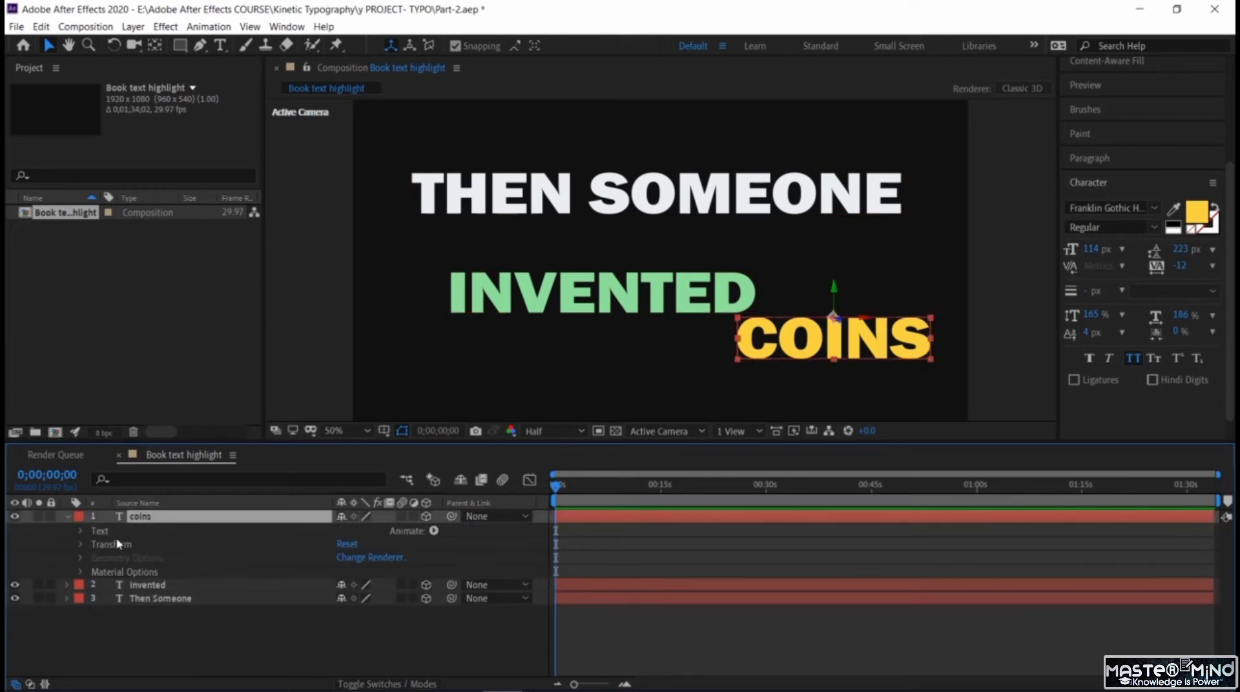
click(82, 572)
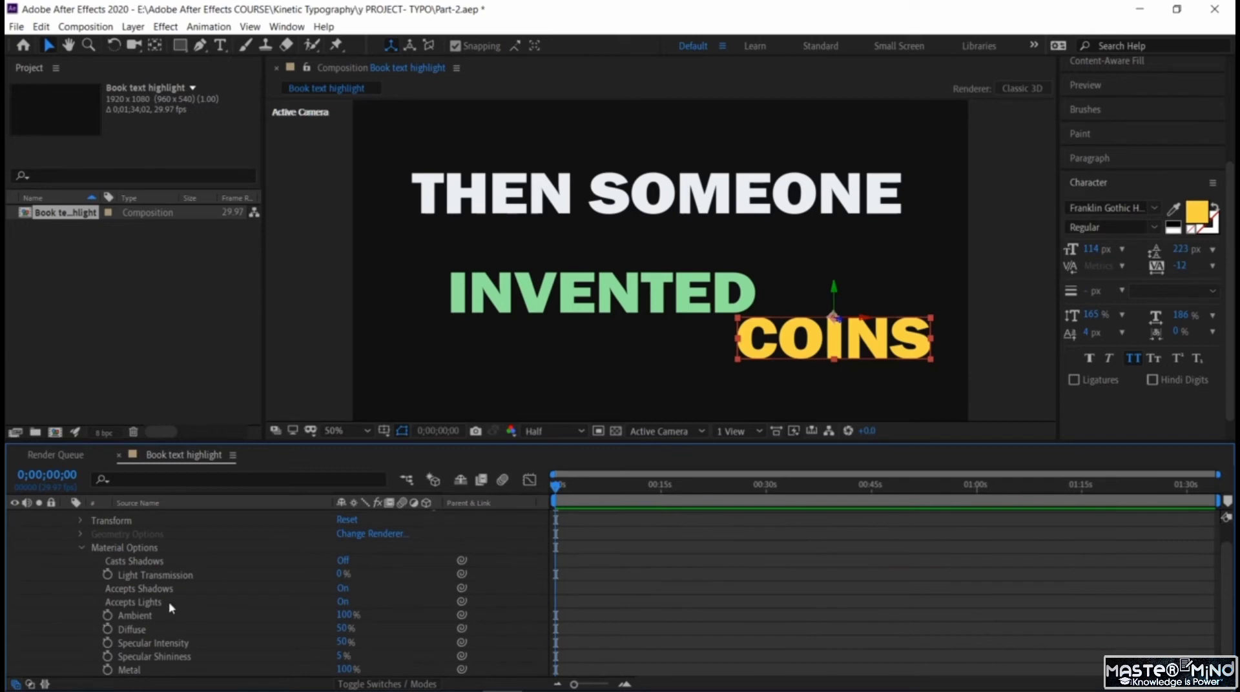
scroll(171, 608, down, 1)
scroll(163, 613, up, 2)
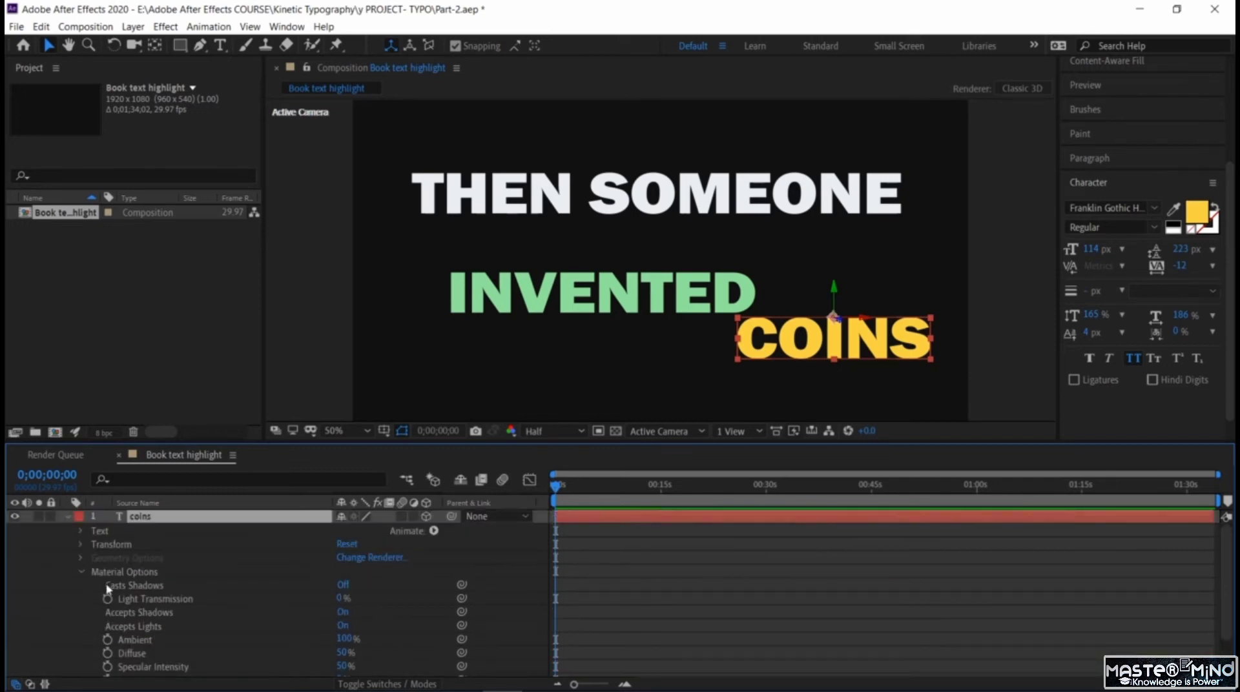
click(81, 573)
click(67, 517)
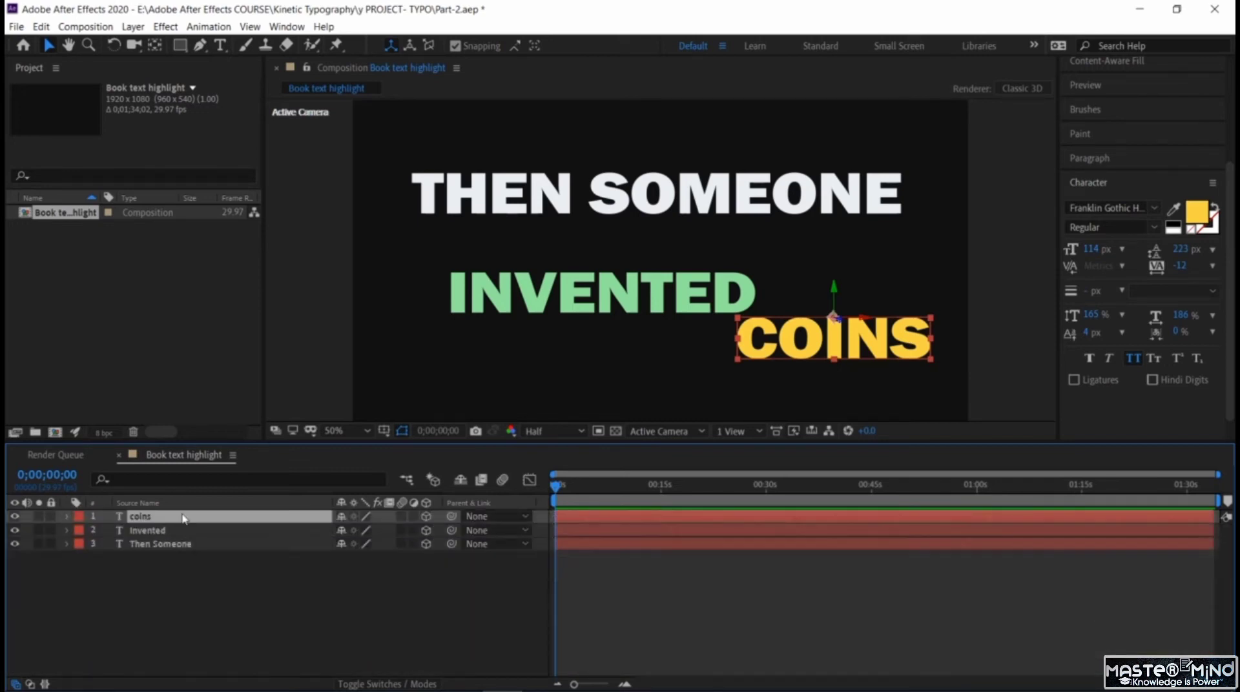
Set the Z Rotation of the "coins" layer to -90°.
key(r)
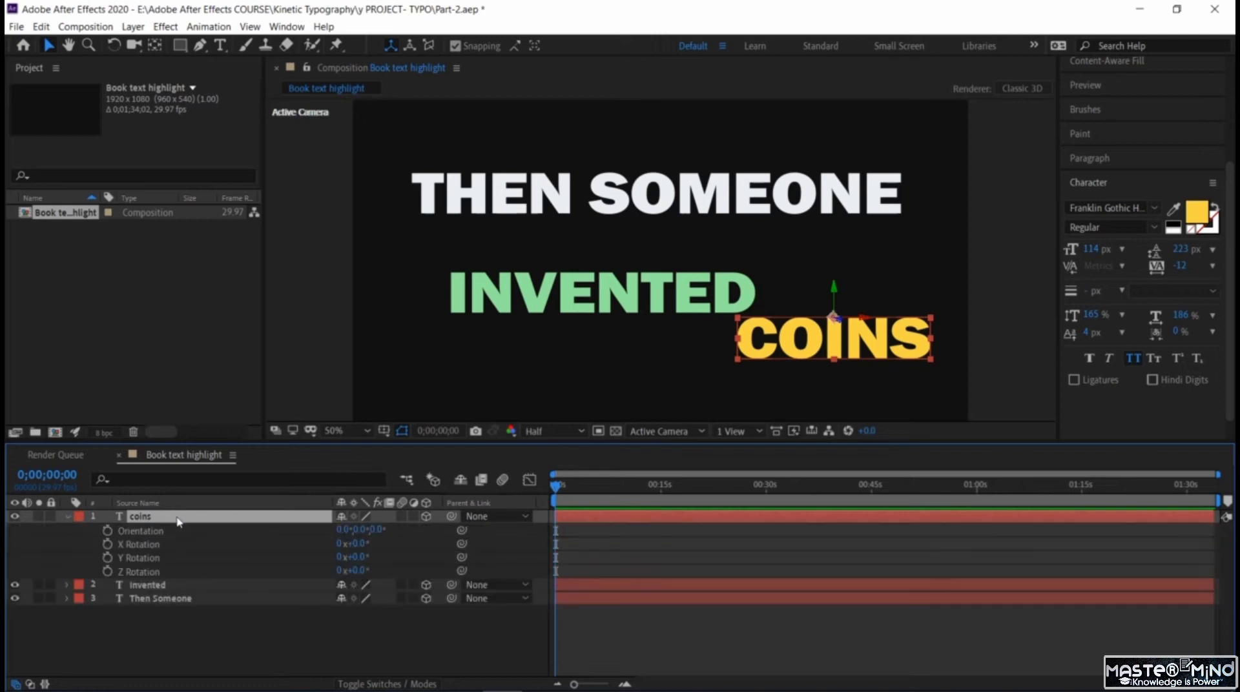
drag(349, 570, 355, 568)
click(355, 569)
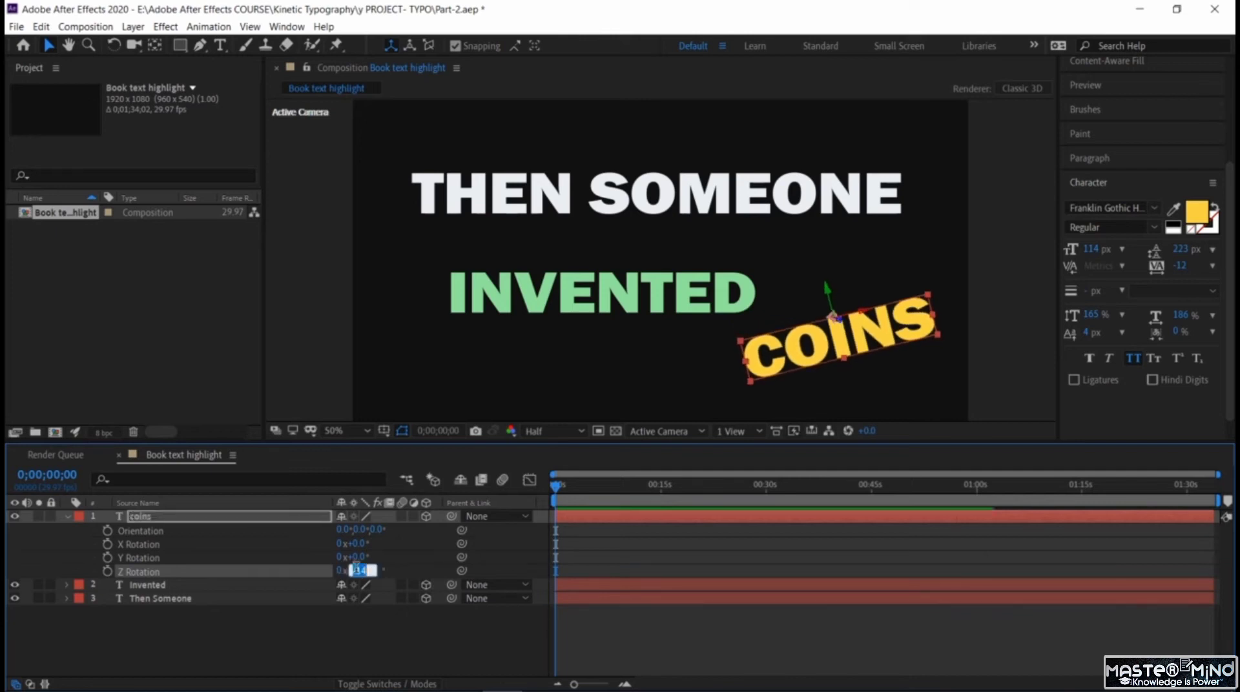
text(-90)
key(Return)
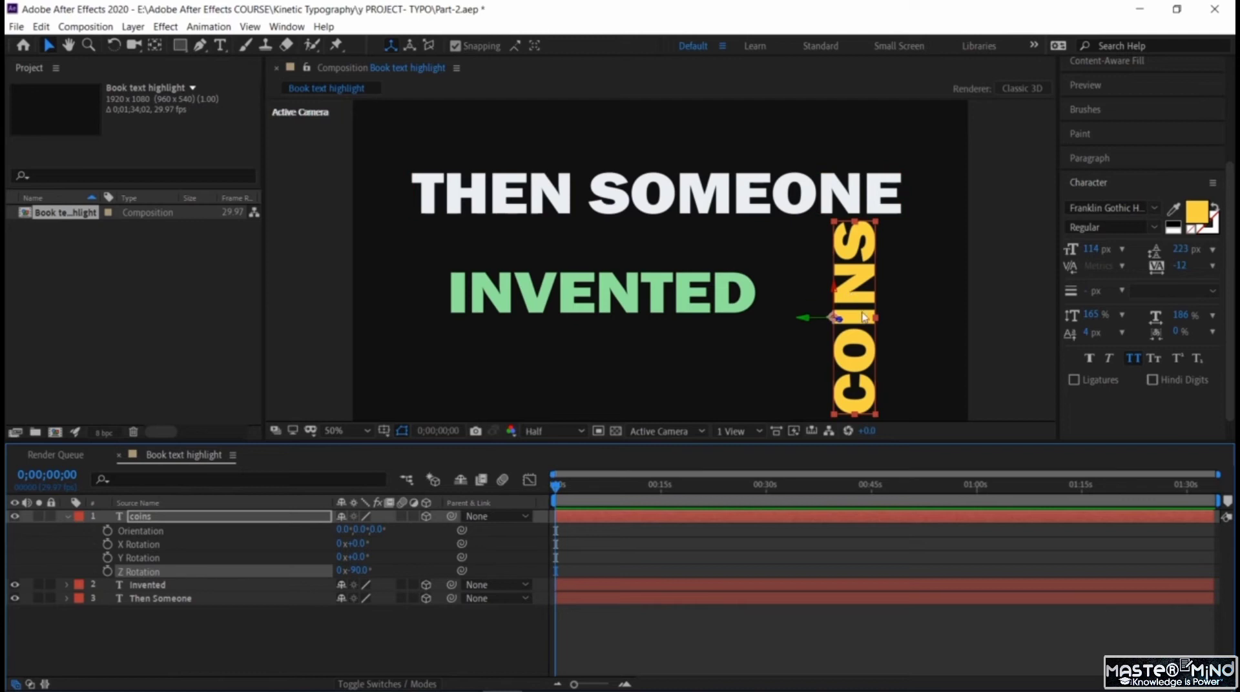
Arrange the texts with "Then Someone" at about 898, 592, "Invented" just beneath it and the vertical "coins" against its right end.
drag(862, 297, 898, 226)
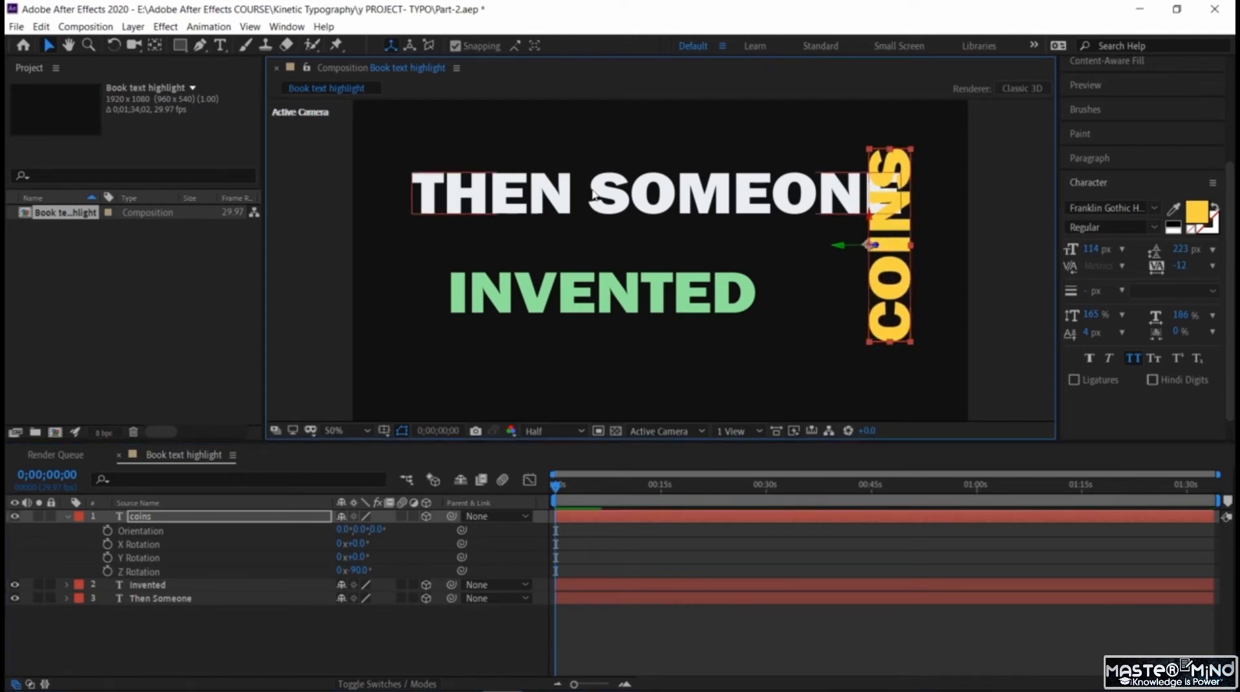
click(595, 215)
drag(593, 215, 602, 248)
click(618, 307)
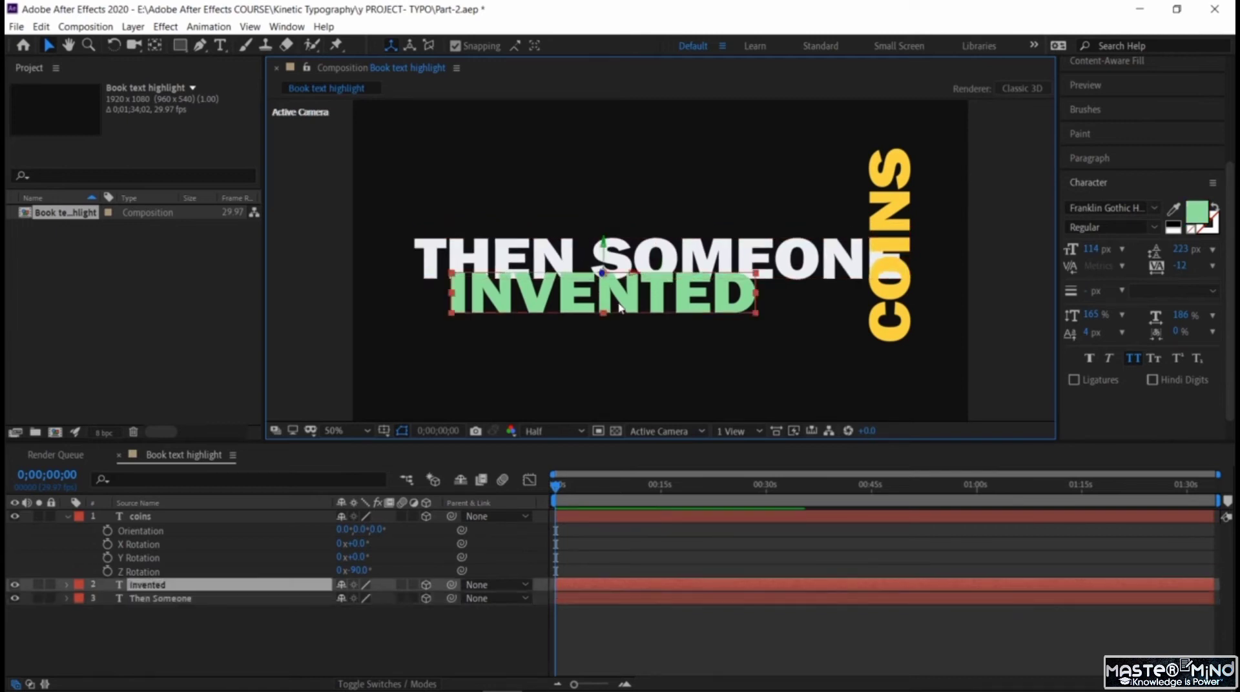
drag(620, 309, 662, 331)
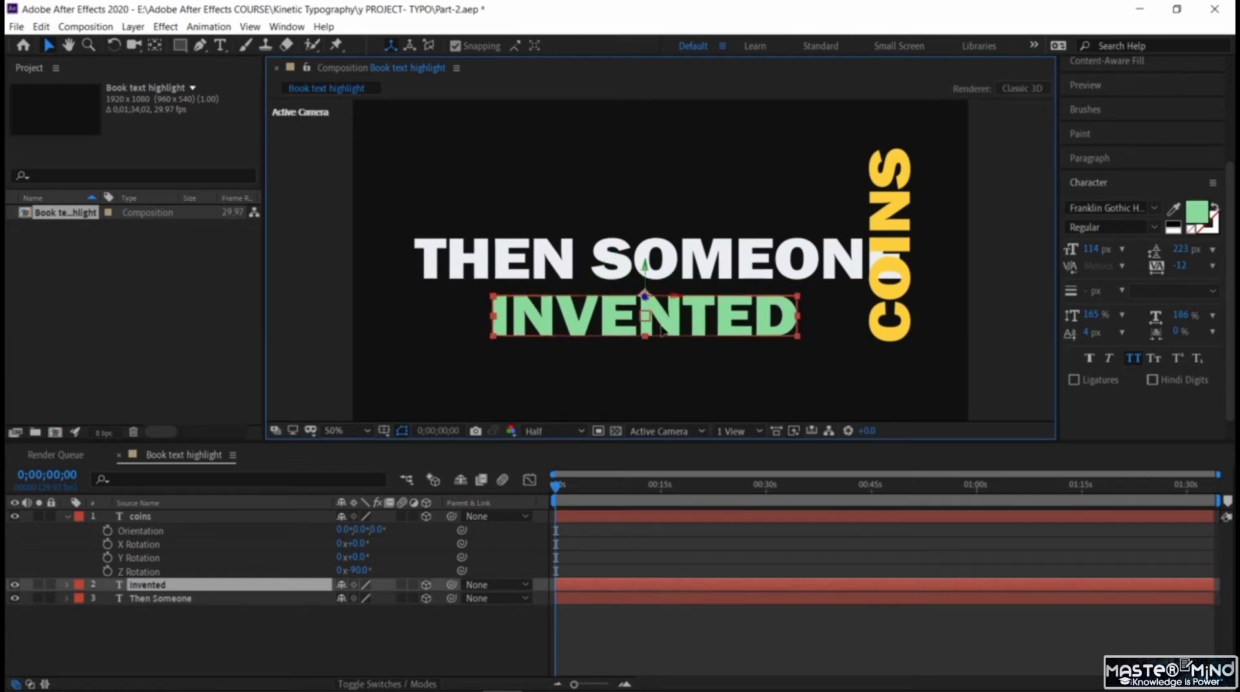
drag(630, 257, 612, 260)
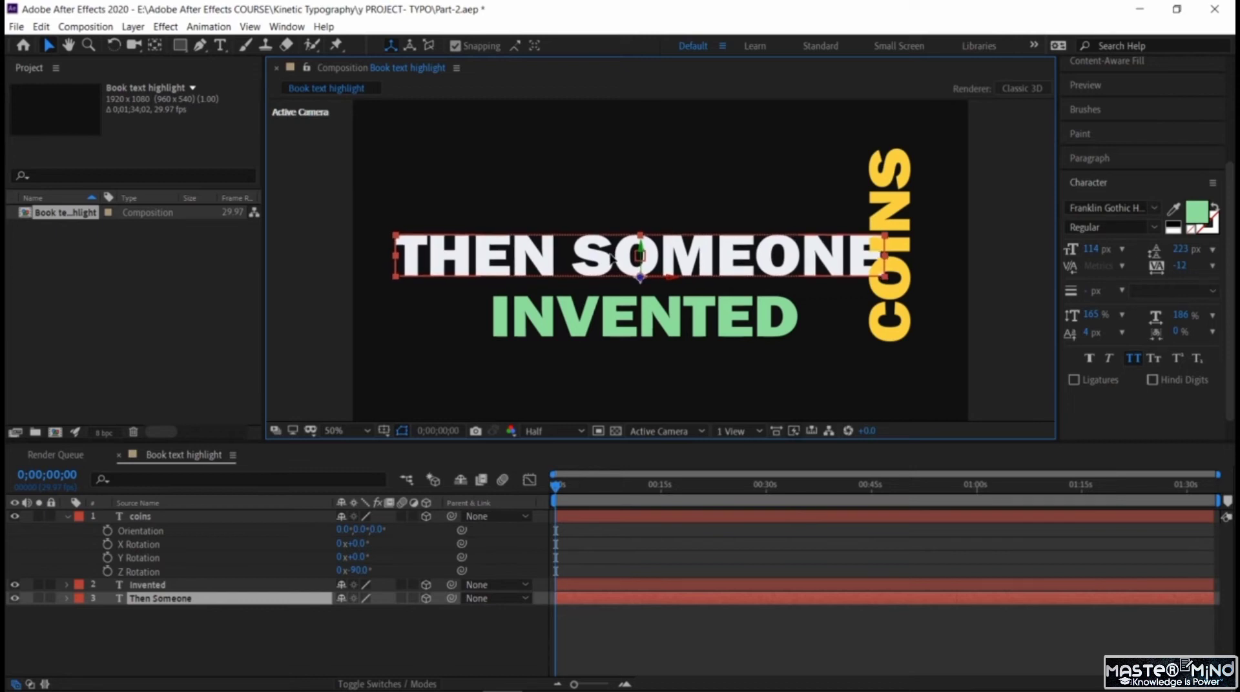
drag(908, 296, 928, 308)
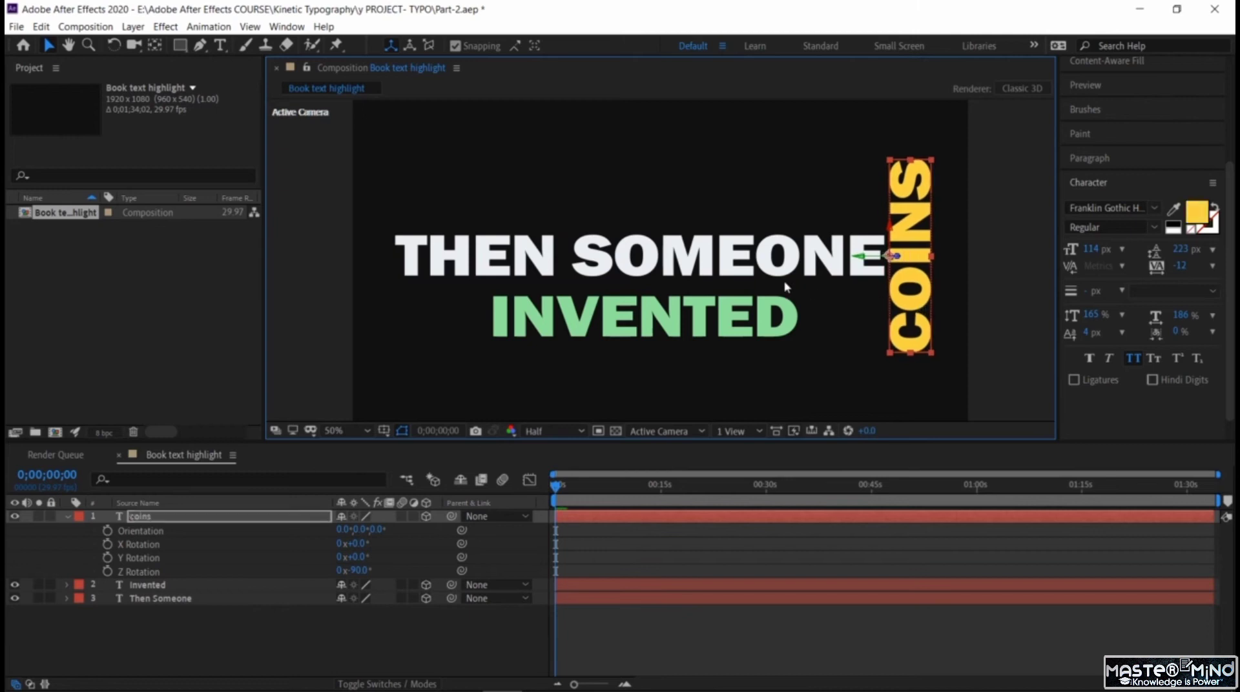
click(659, 301)
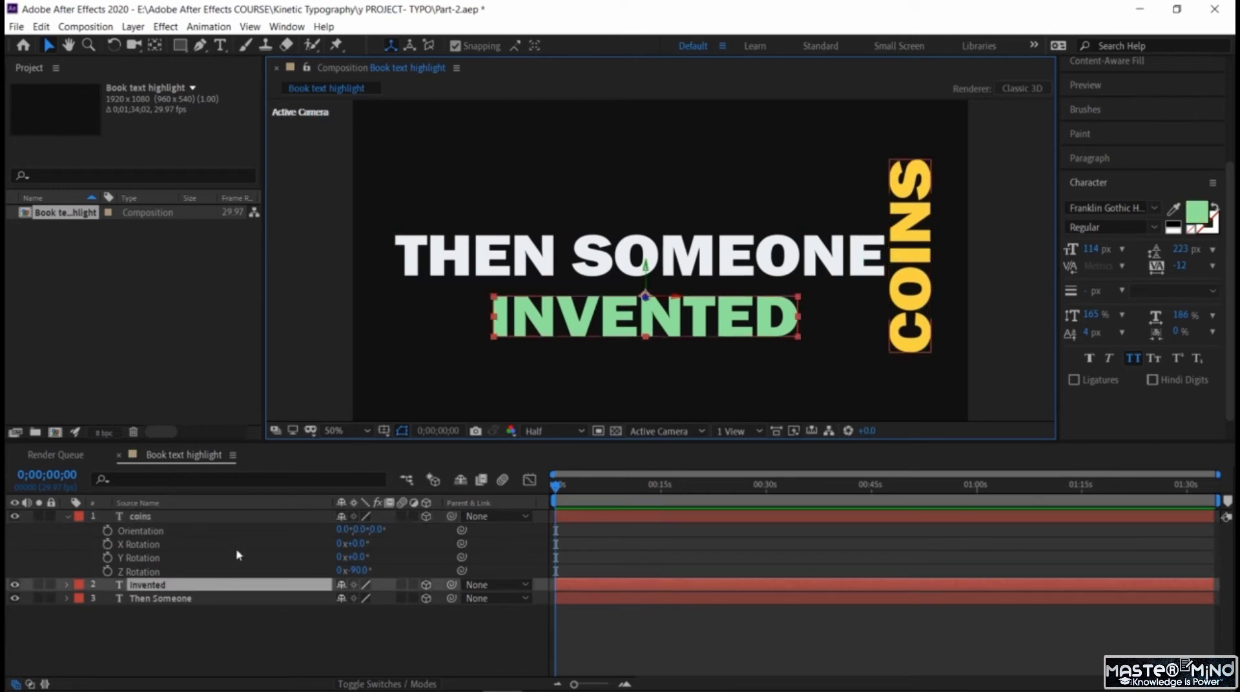
drag(354, 558, 379, 563)
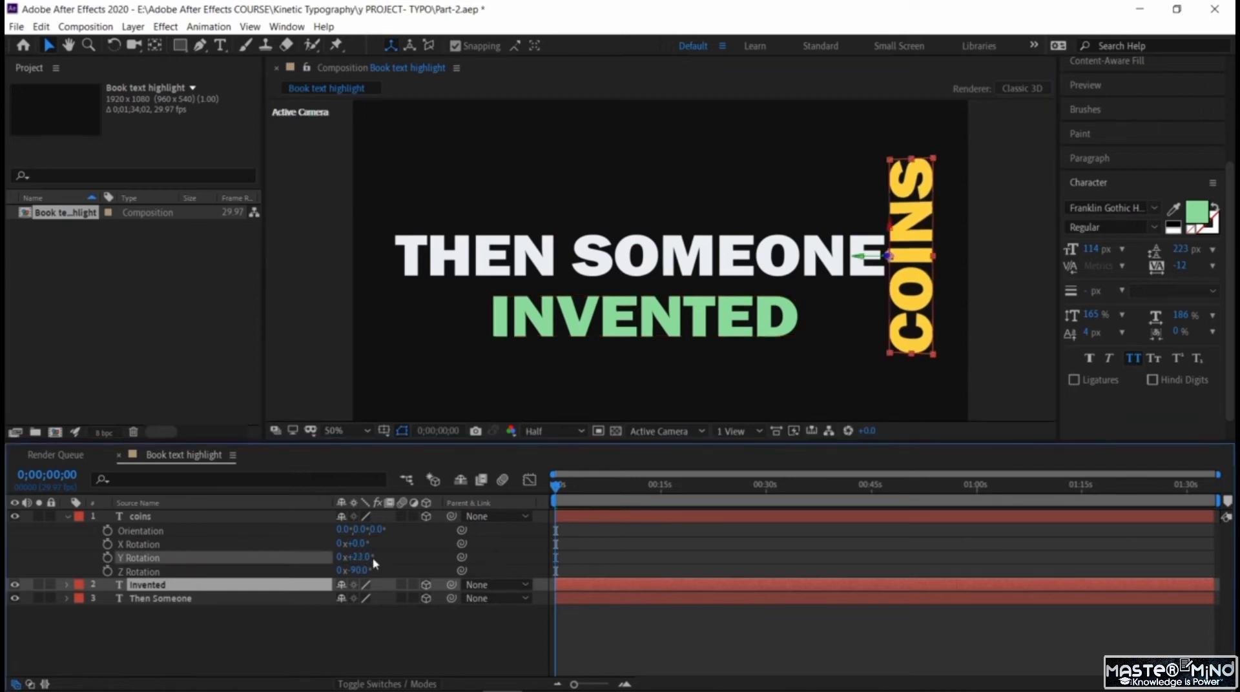
key(ctrl+z)
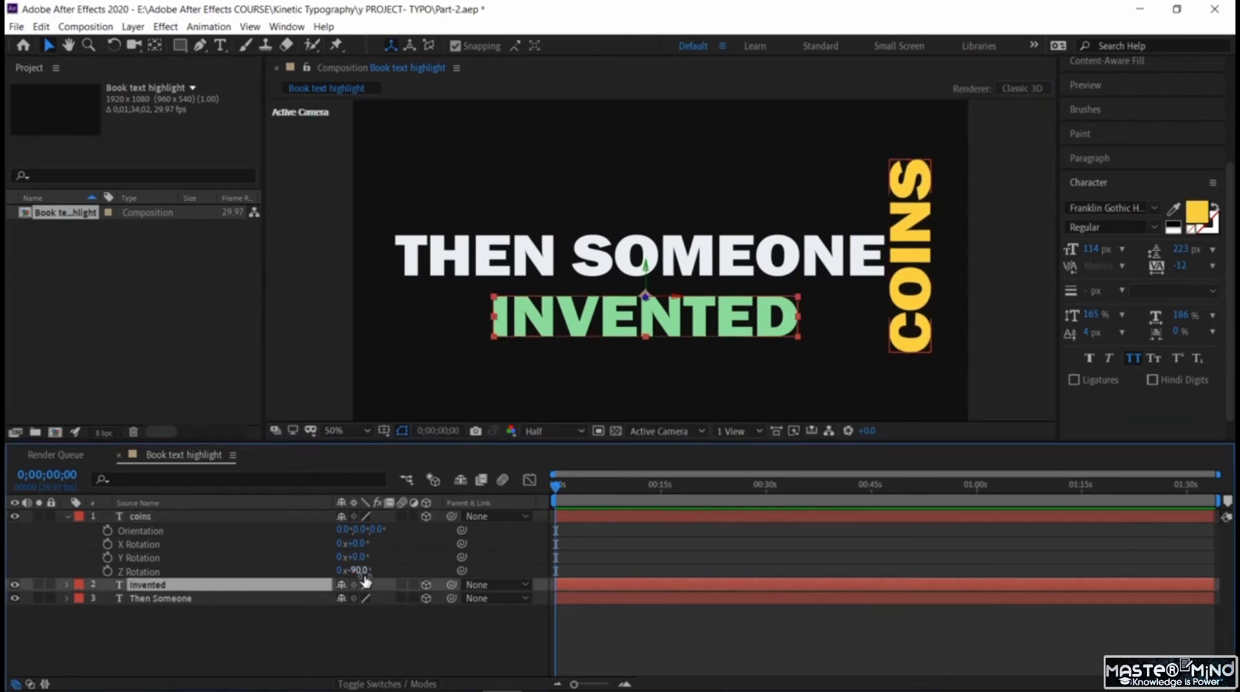
Set the X Rotation of the "Invented" layer to 90°.
click(67, 585)
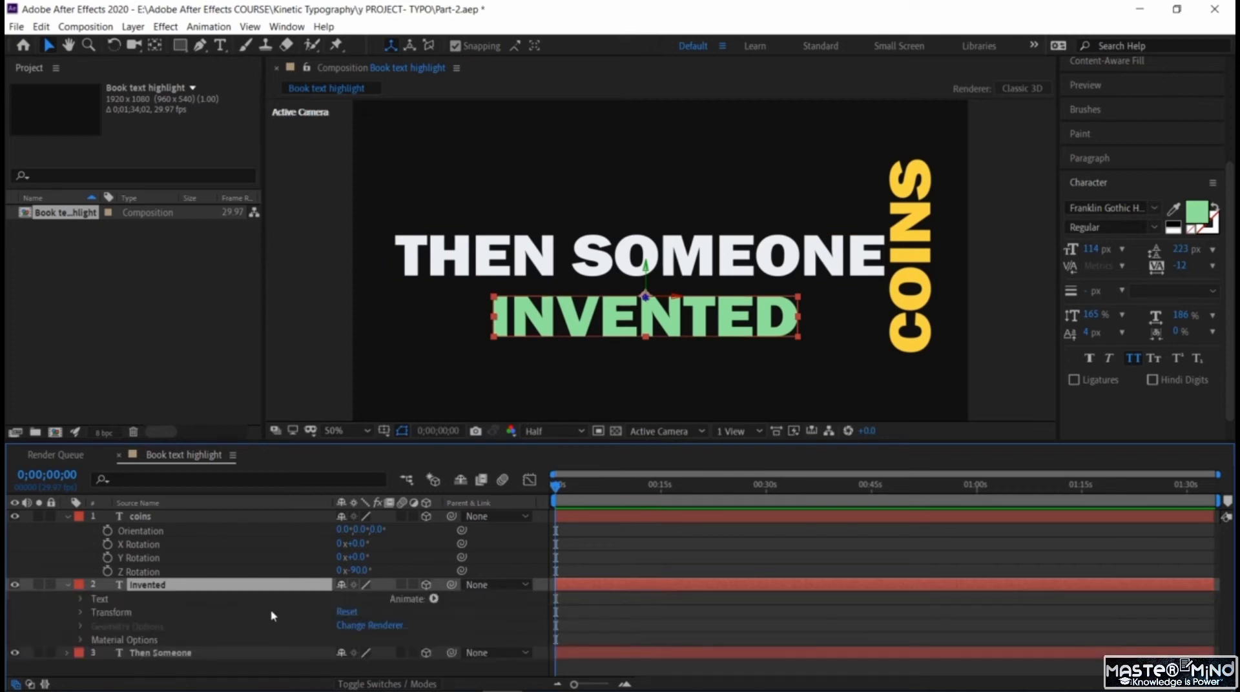
click(68, 585)
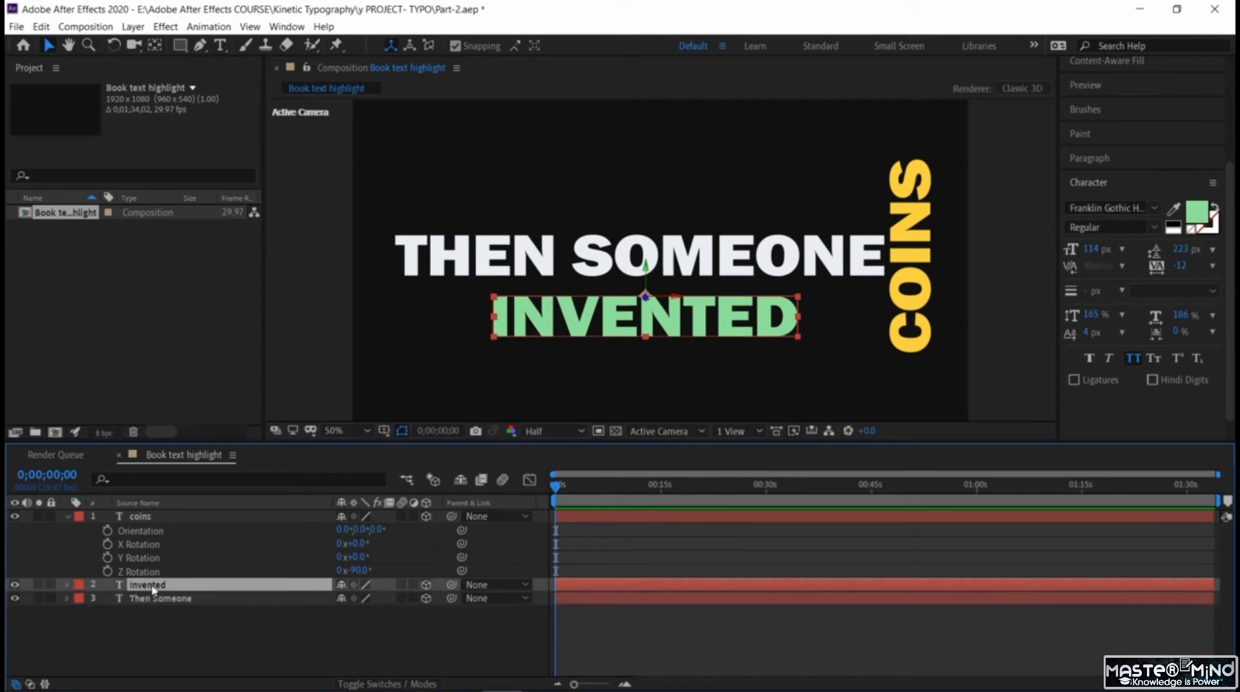
key(r)
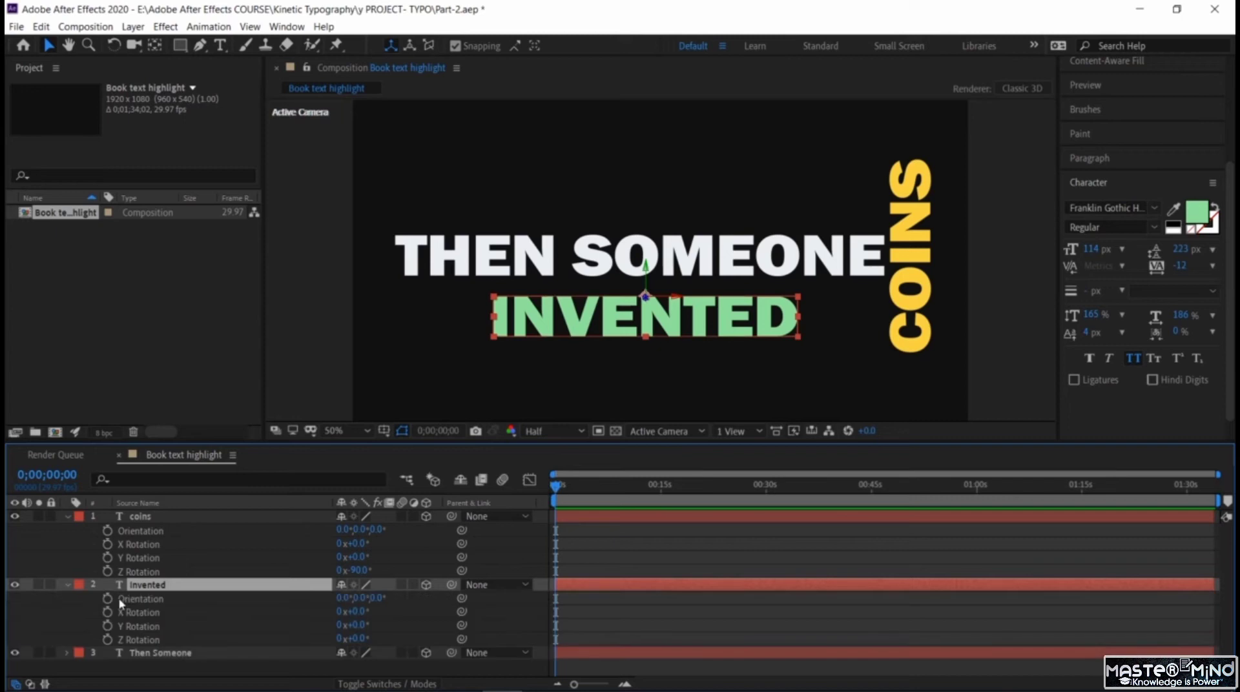
drag(357, 611, 379, 611)
click(362, 612)
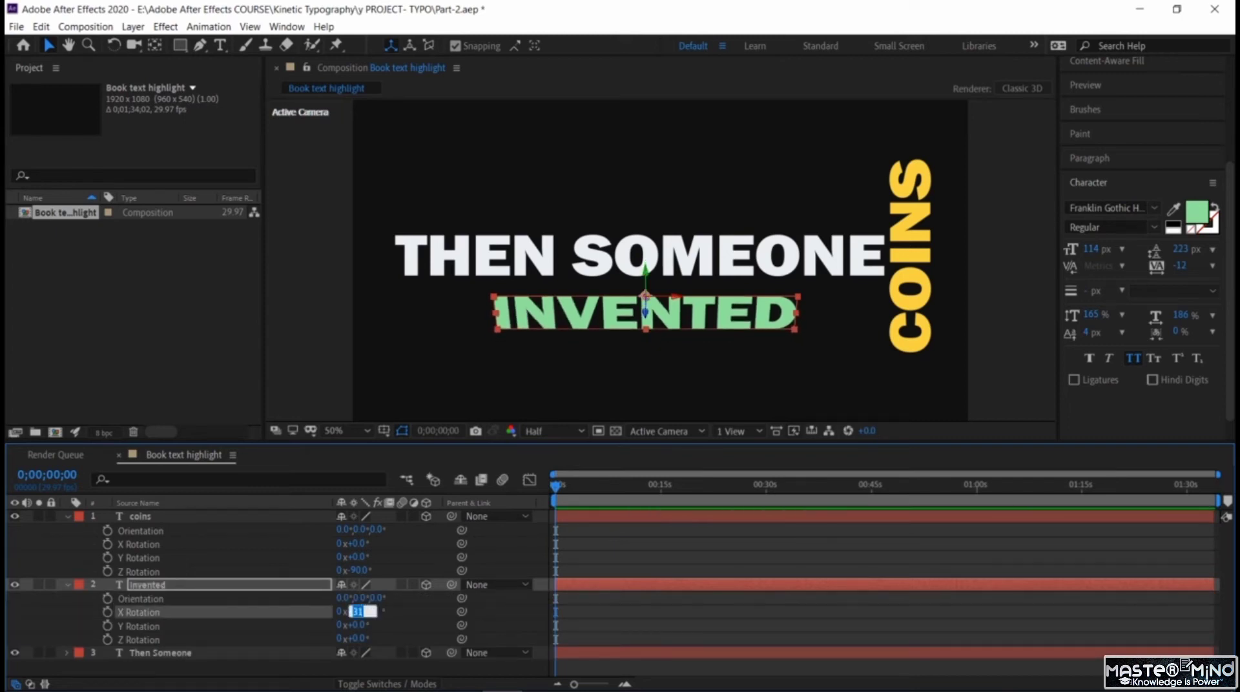
text(90)
key(Return)
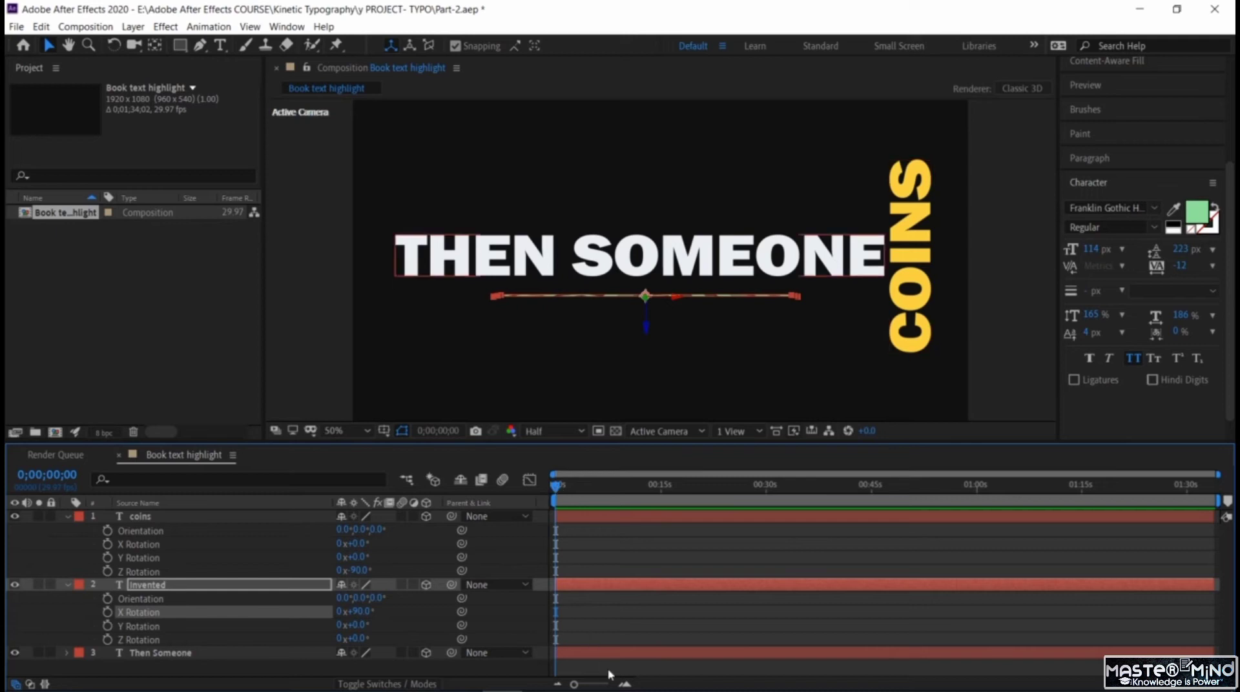
Preview the start of the composition and add a 100% Opacity keyframe to the "Then Someone" layer at 0;00;00;12.
click(625, 684)
click(625, 684)
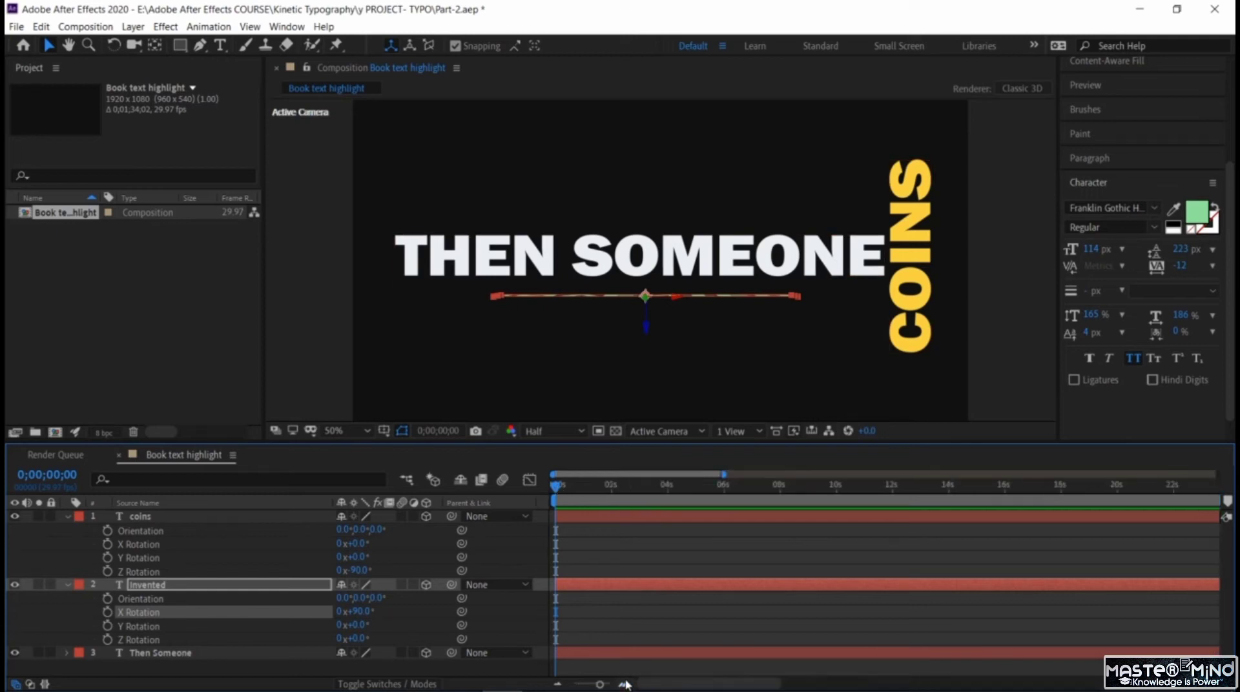
click(625, 683)
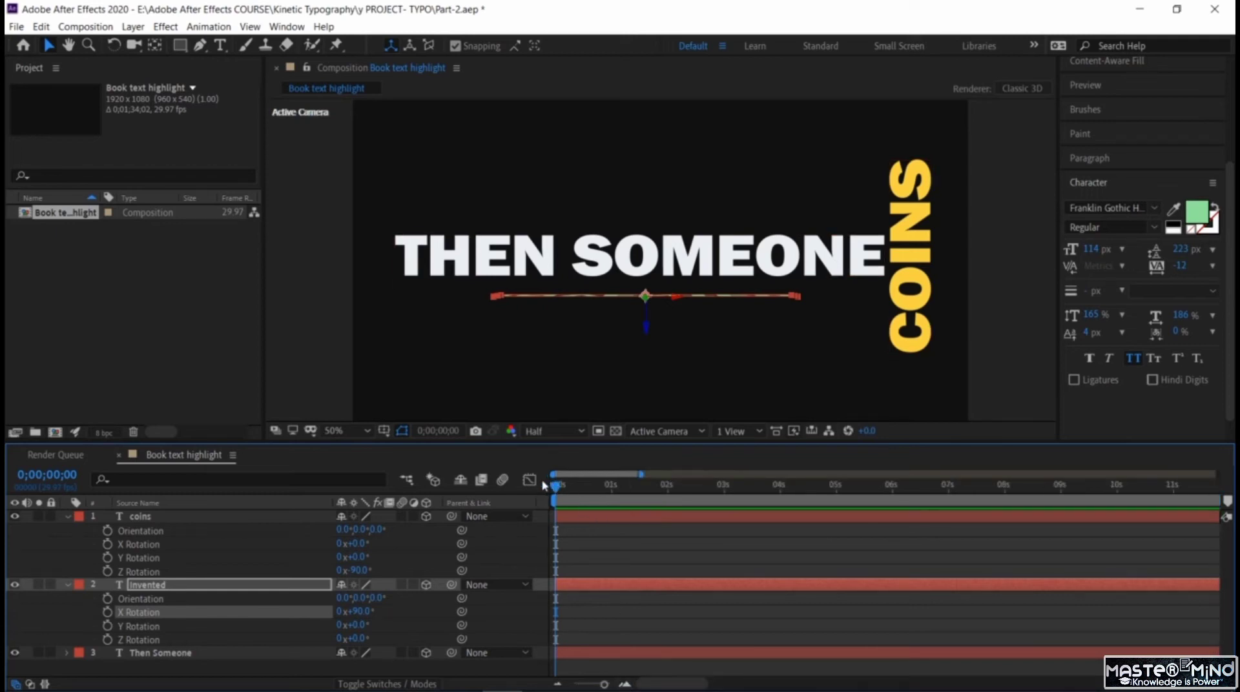
mouse_move(560, 498)
mouse_down()
mouse_move(597, 497)
mouse_move(552, 510)
mouse_up()
key(space)
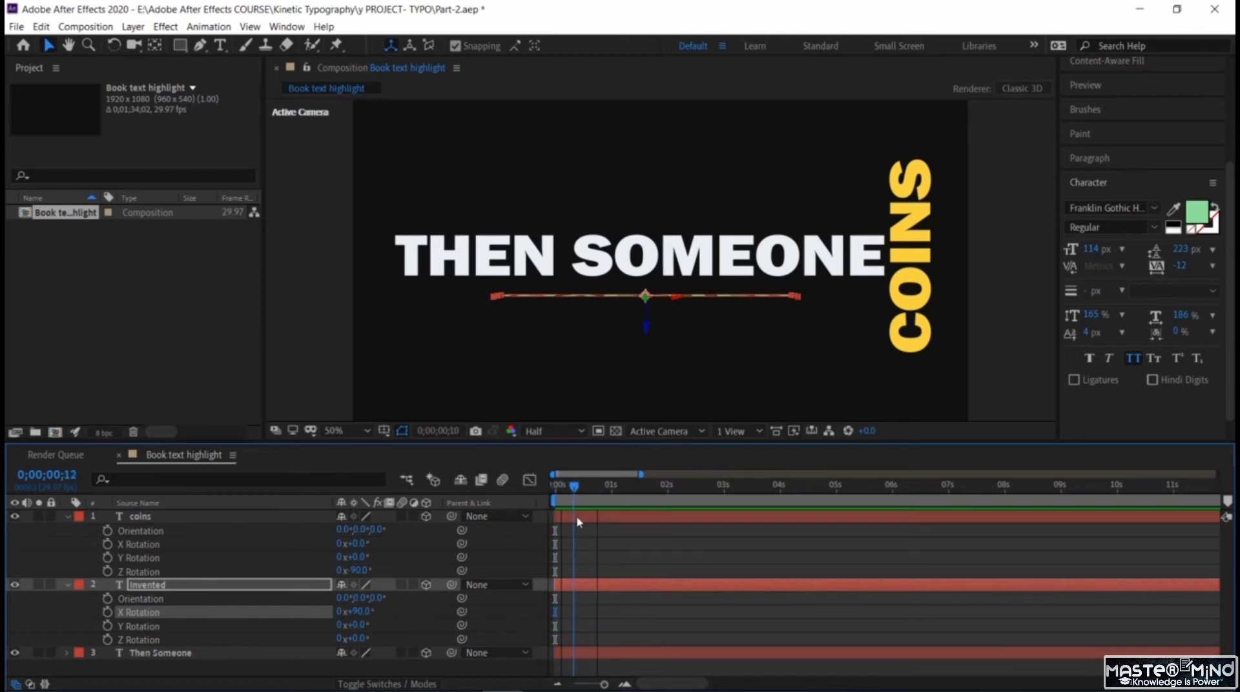
key(space)
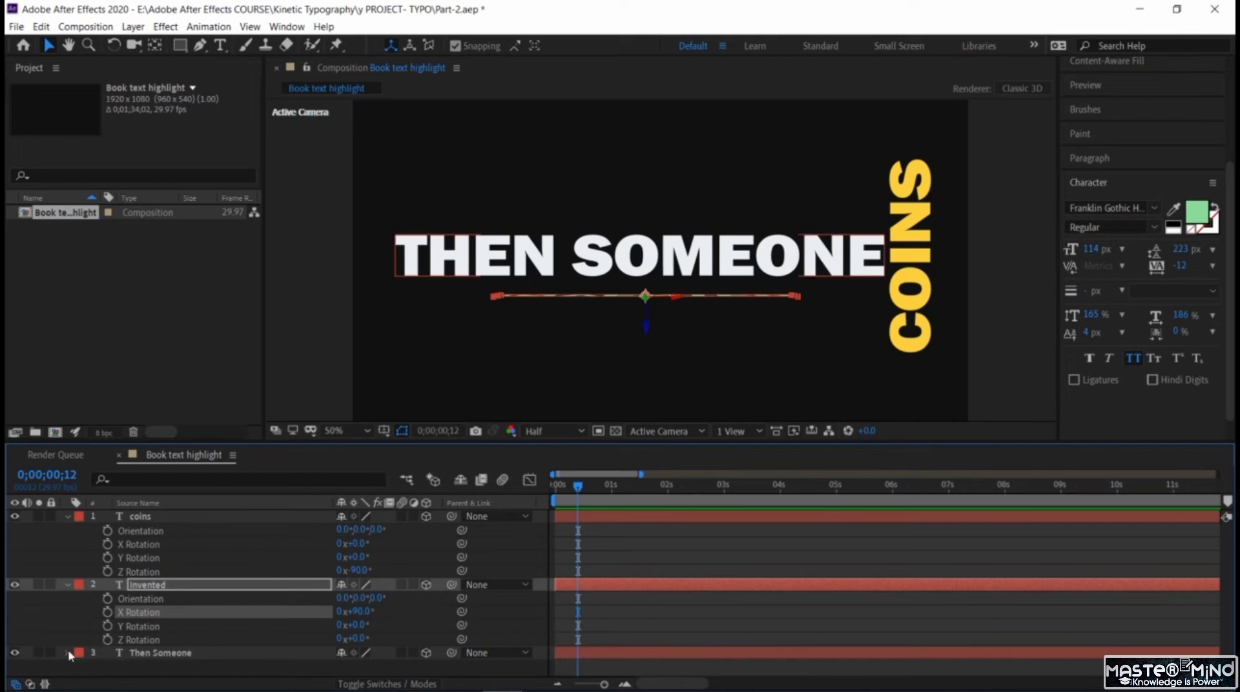
click(68, 653)
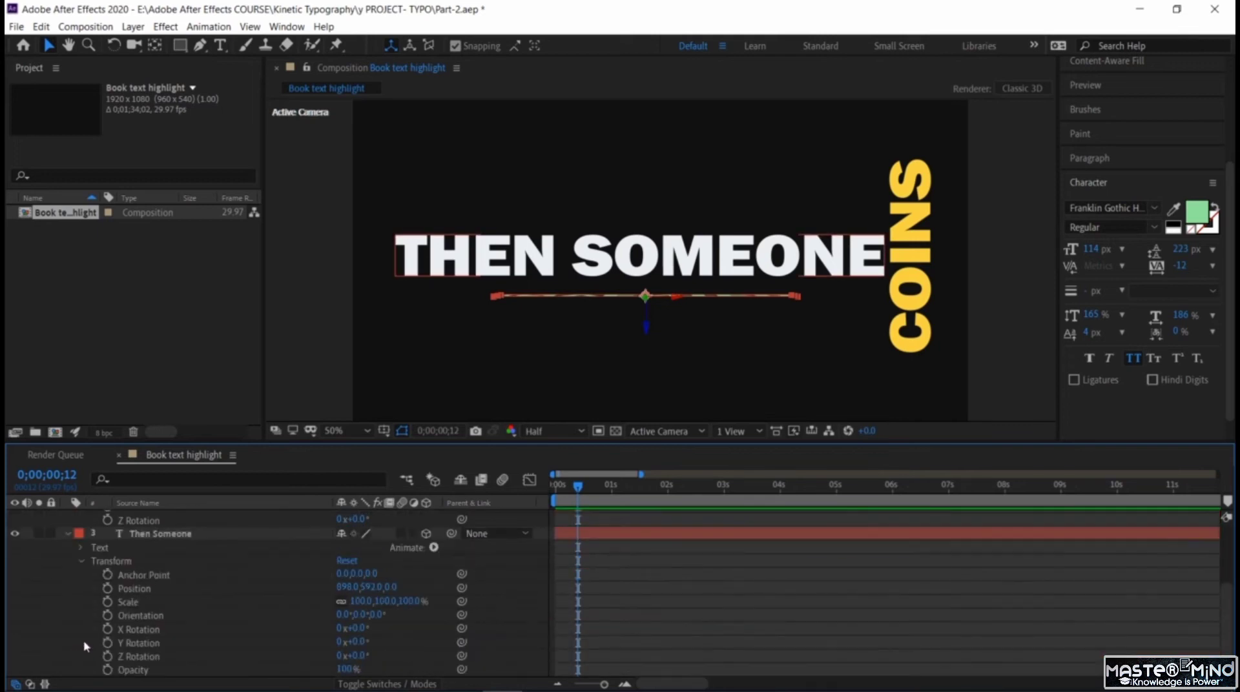
click(107, 669)
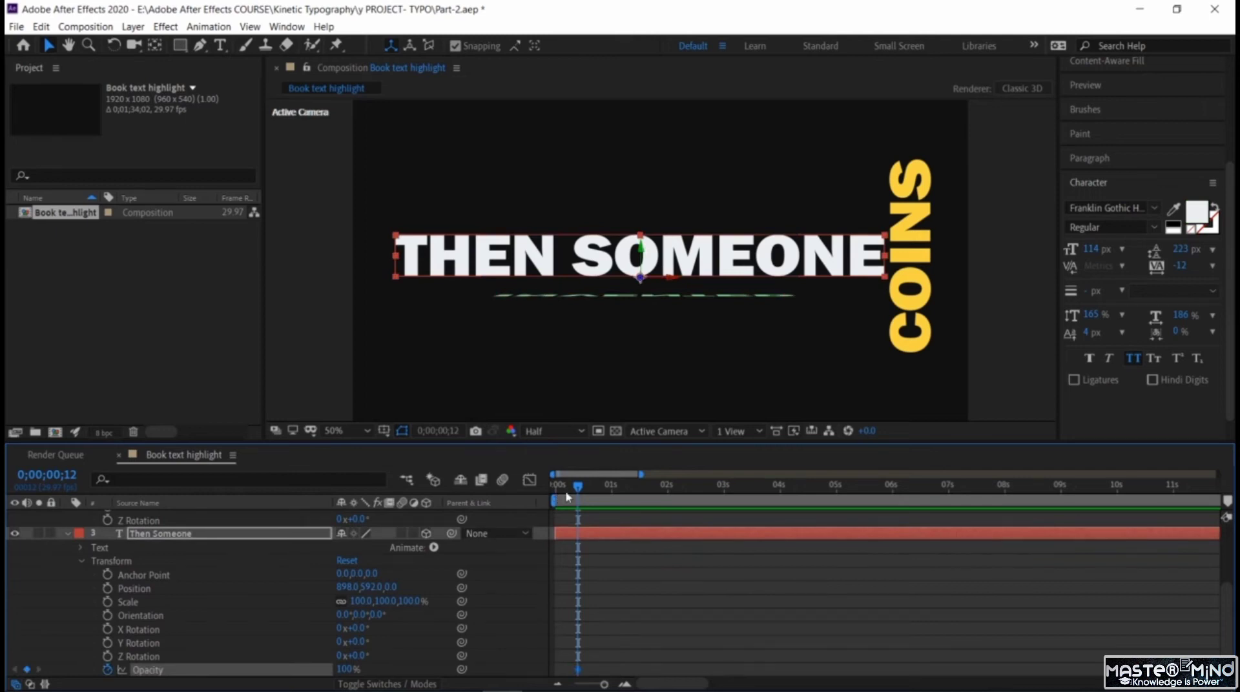
Fade in the "Then Someone" layer with Opacity keyframes of 0% at 0;00;00;12 and 100% at 0;00;01;00, and preview it.
drag(351, 670, 167, 677)
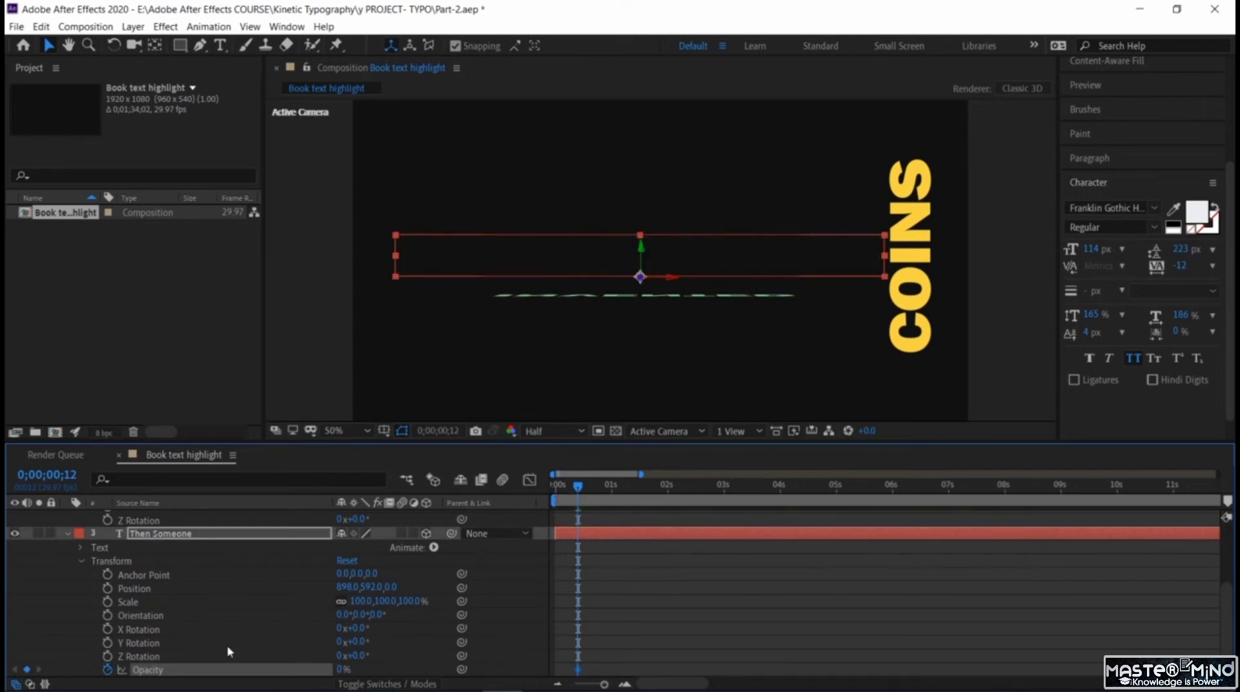
drag(578, 487, 612, 490)
click(21, 672)
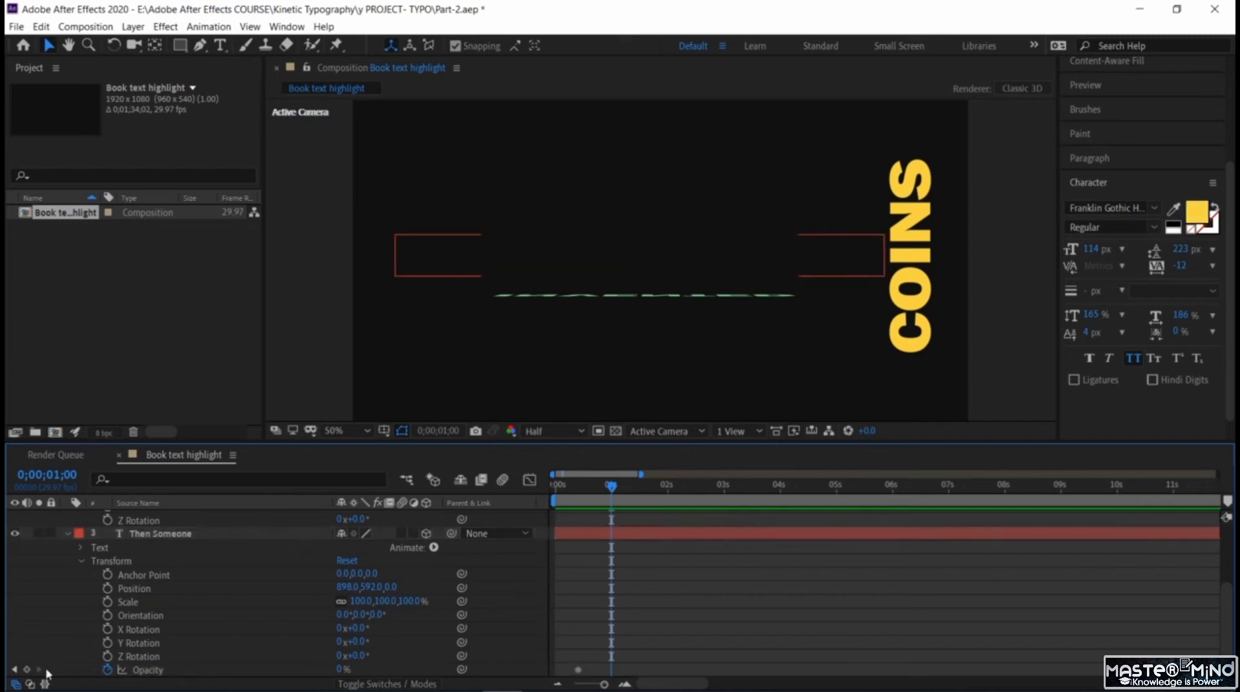
click(27, 669)
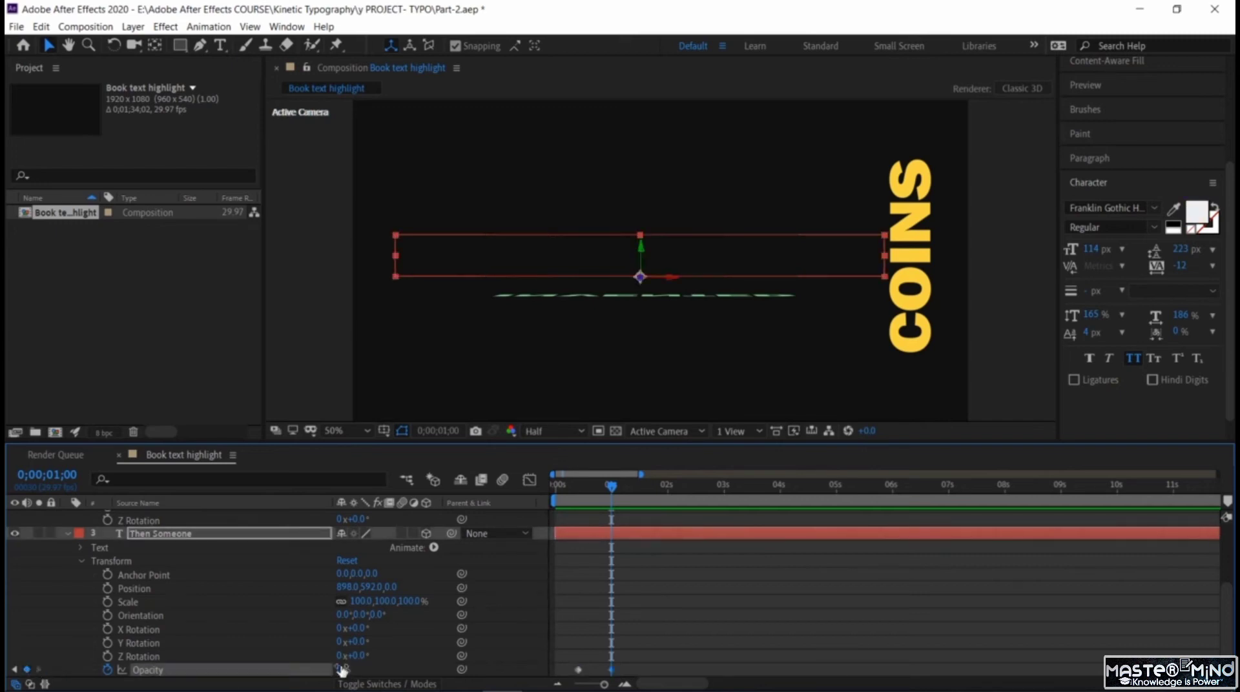
drag(341, 670, 544, 667)
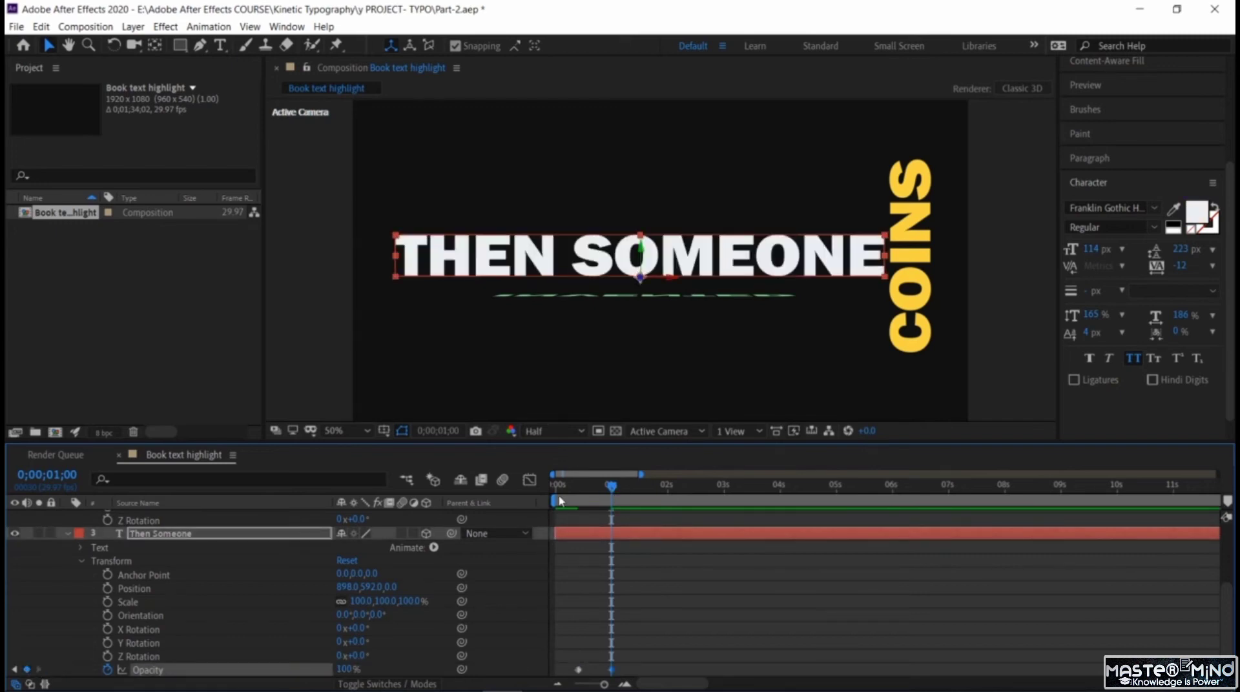
click(554, 504)
click(554, 504)
key(space)
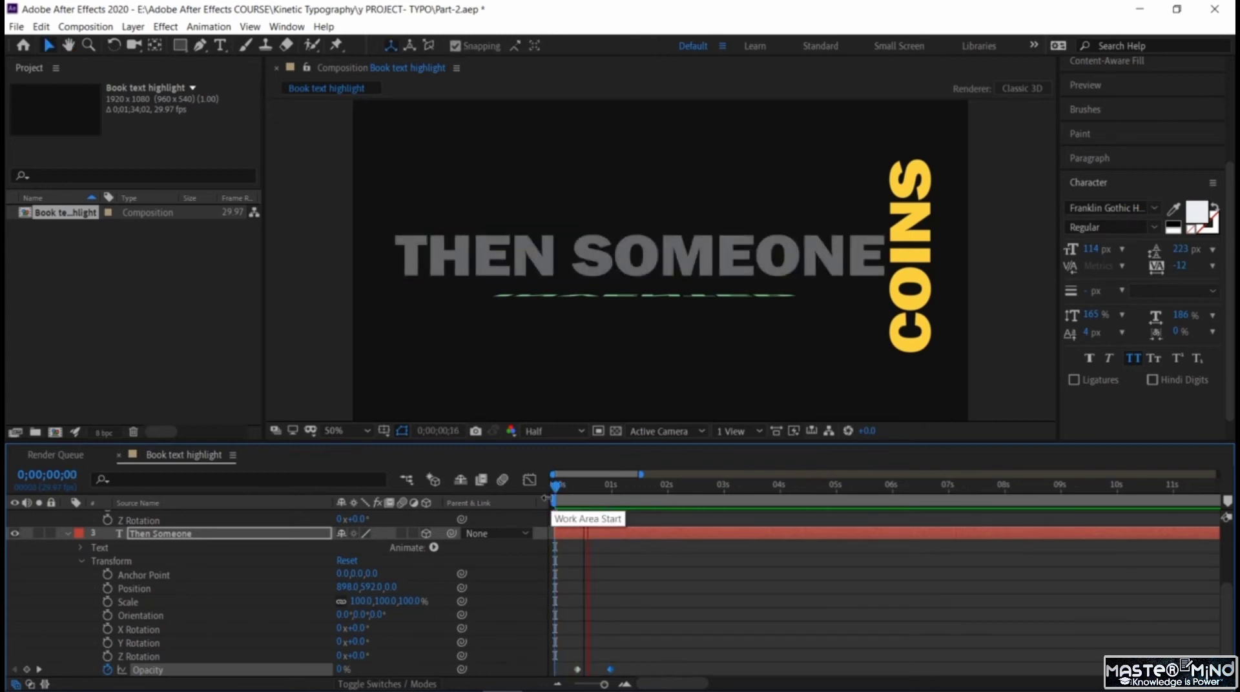
key(space)
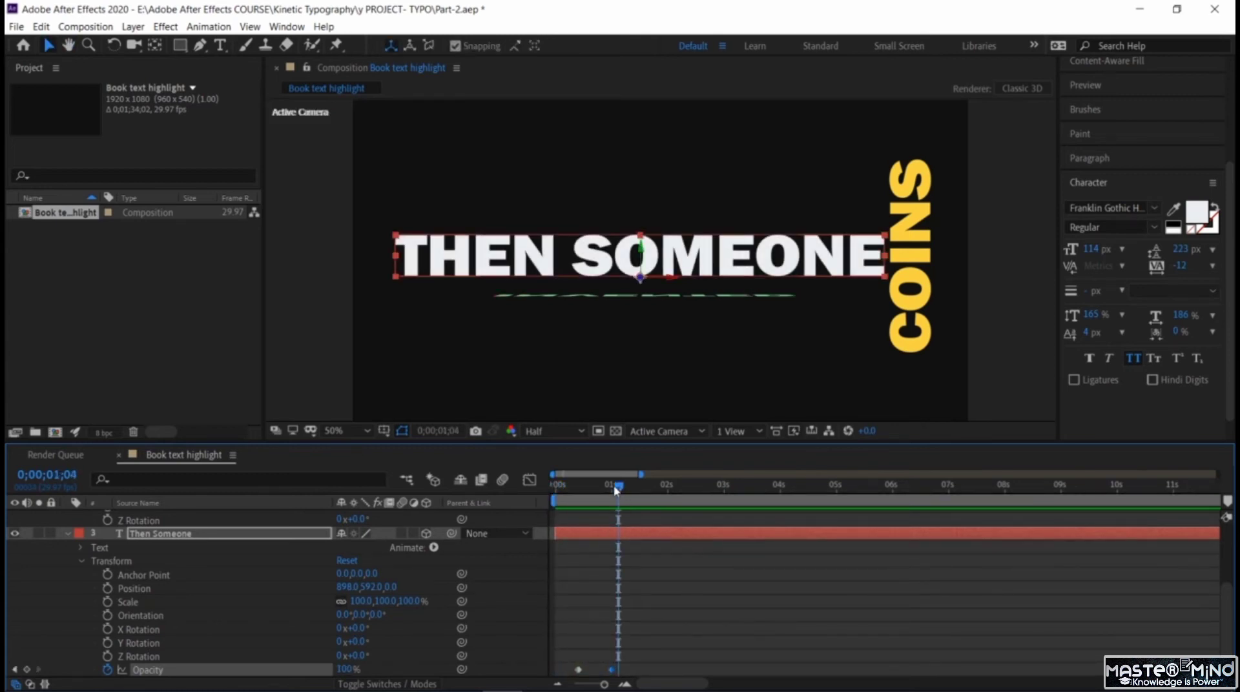
Trim the start of the "Invented" layer to 0;00;01;15 and collapse its properties.
drag(617, 491, 639, 490)
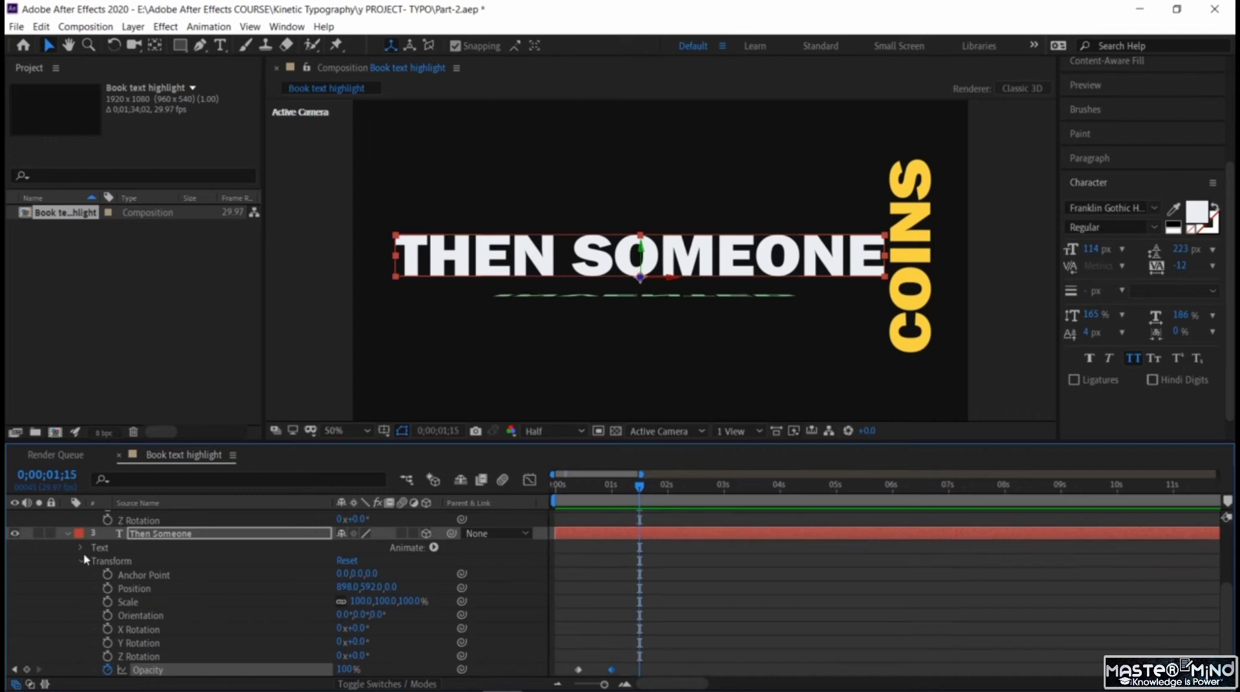
click(67, 533)
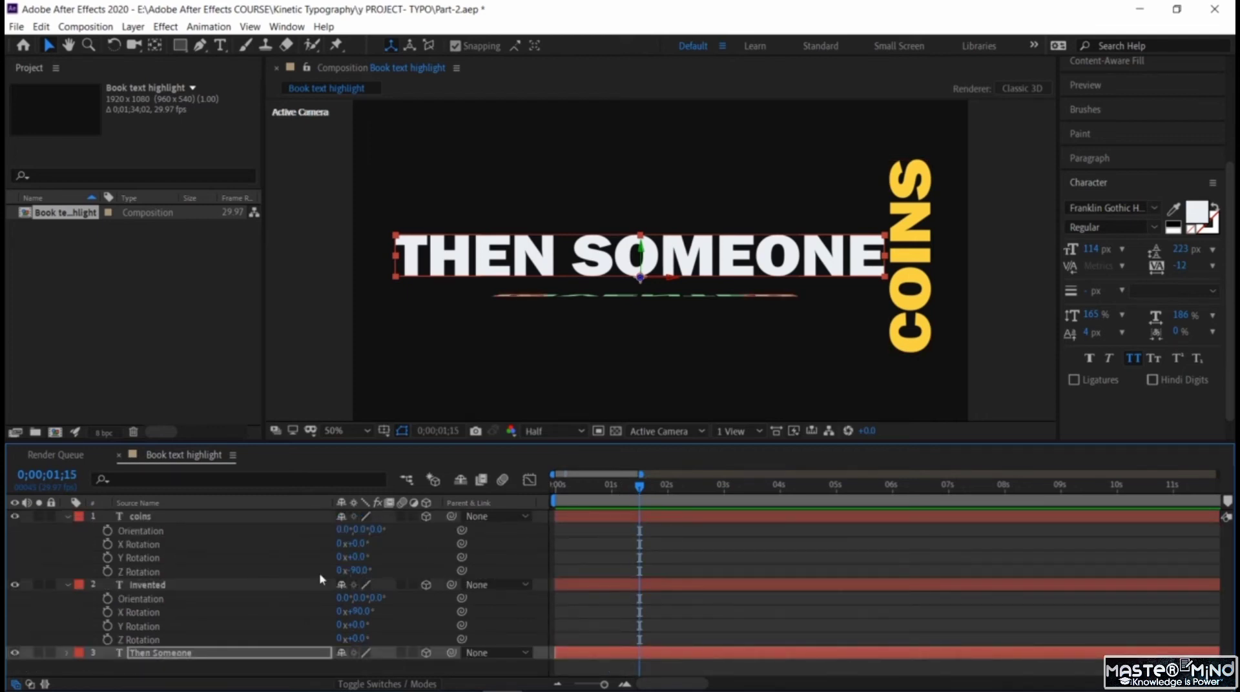
click(181, 584)
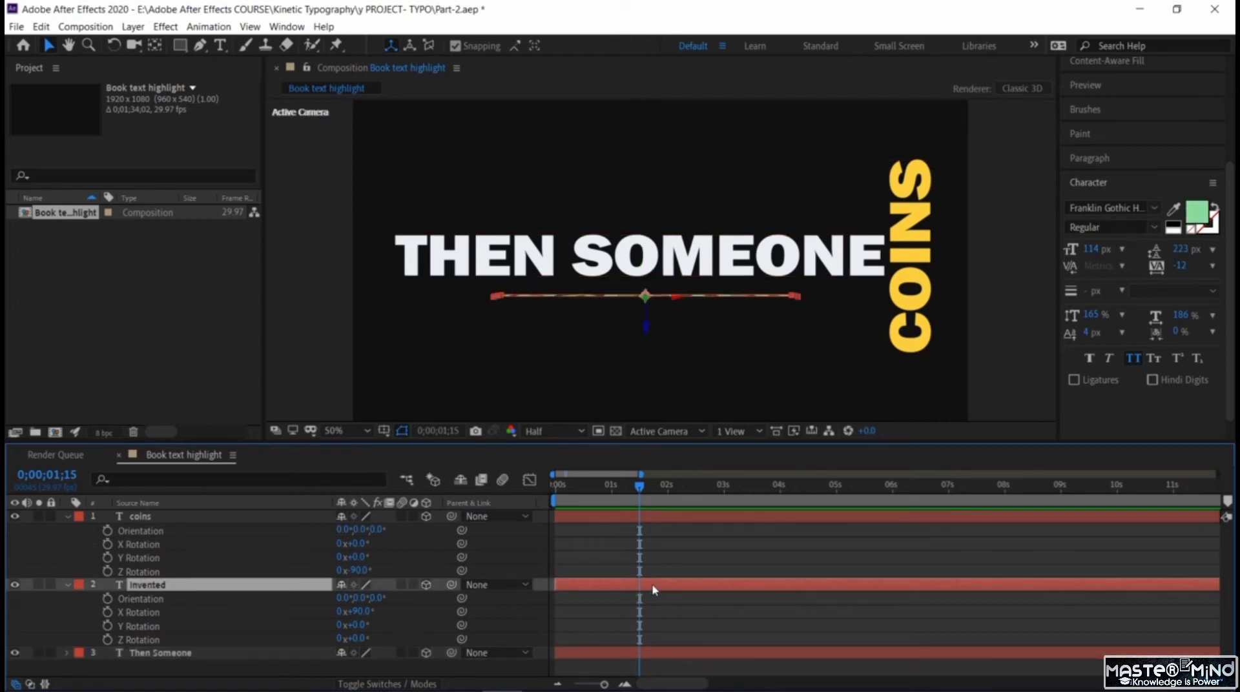
key(alt+bracketleft)
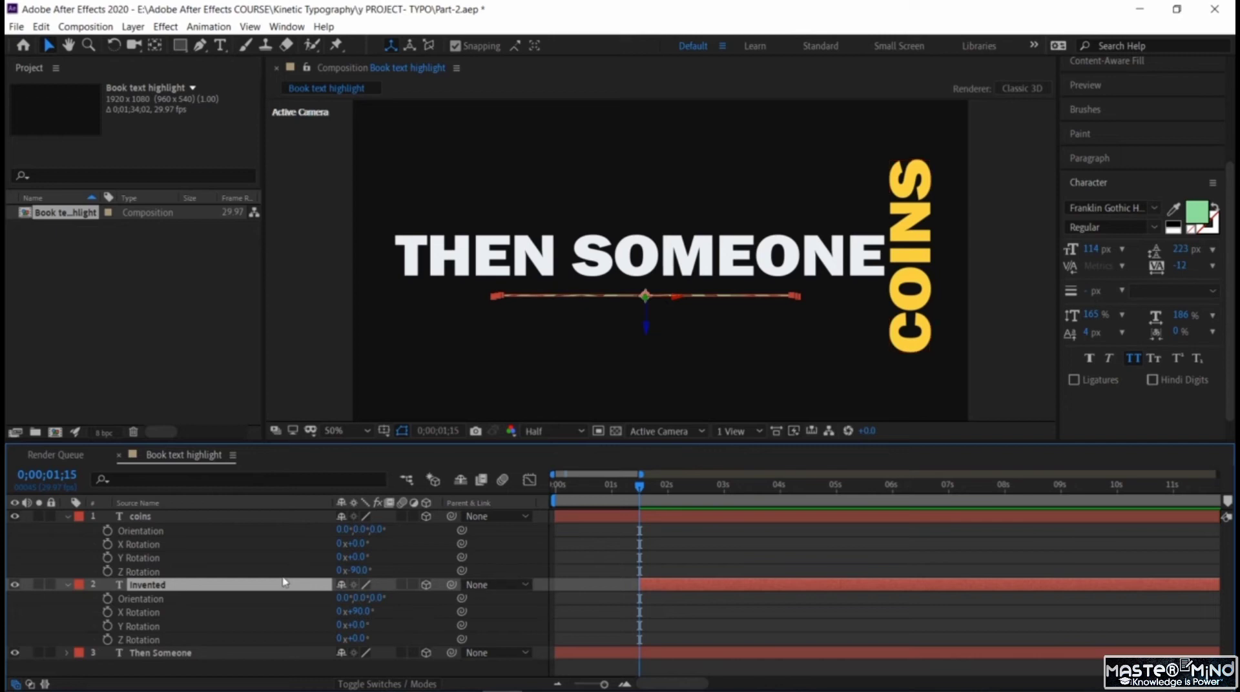
click(65, 584)
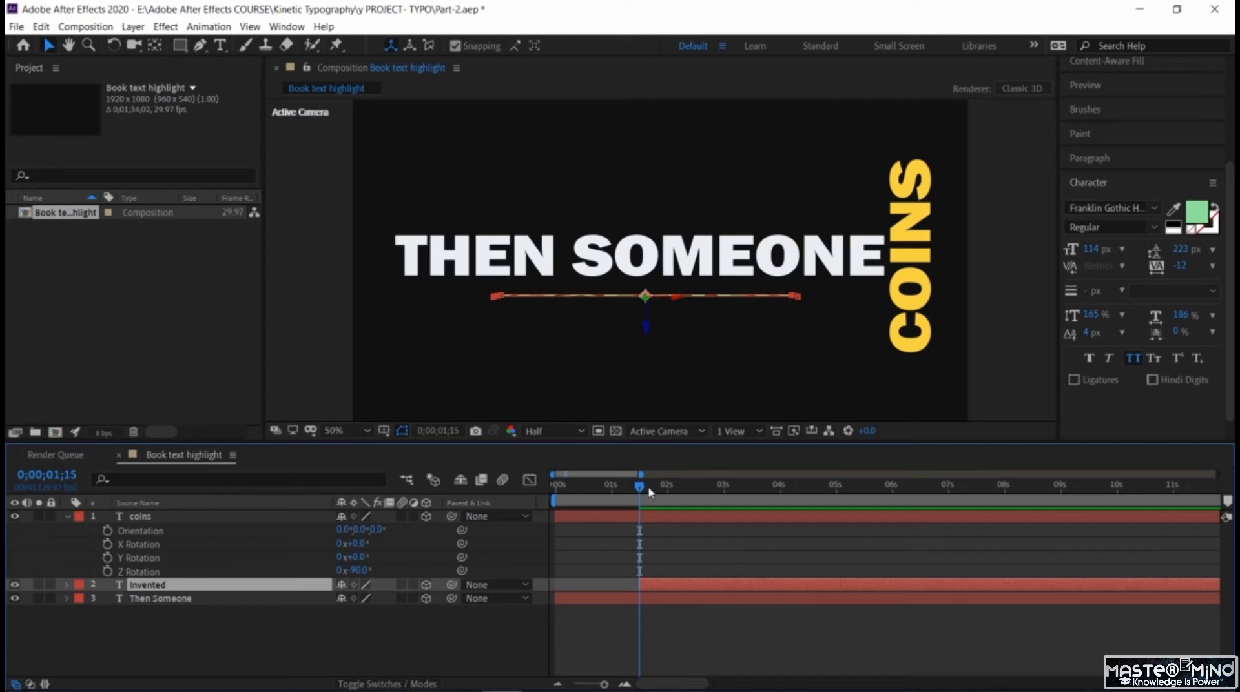
Add a null object to the composition and make it a 3D layer.
mouse_move(651, 493)
mouse_down()
mouse_move(665, 493)
mouse_move(643, 497)
mouse_up()
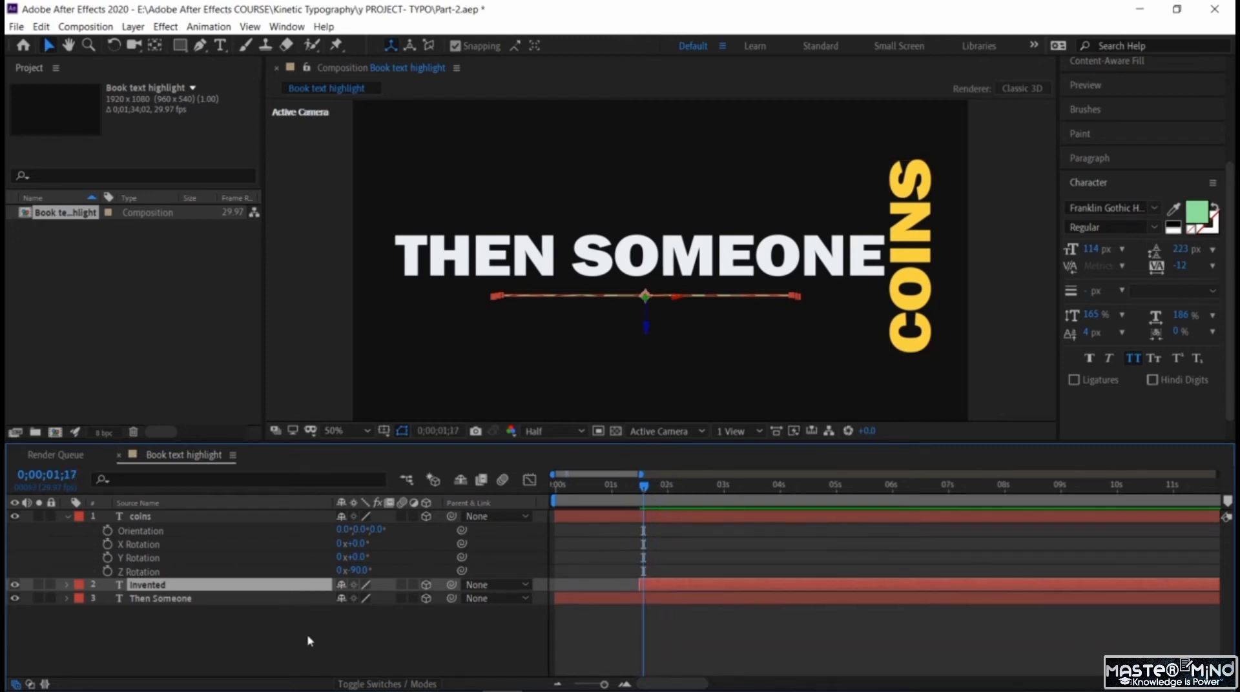
right_click(308, 640)
mouse_move(385, 491)
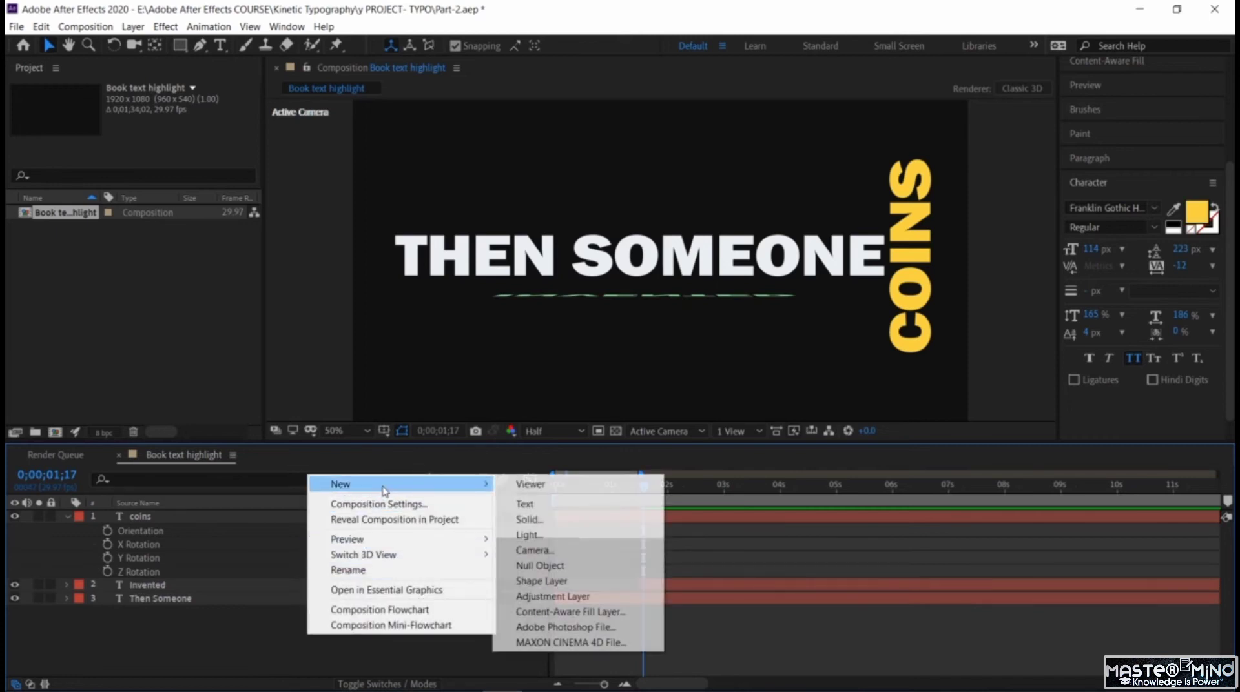
click(537, 567)
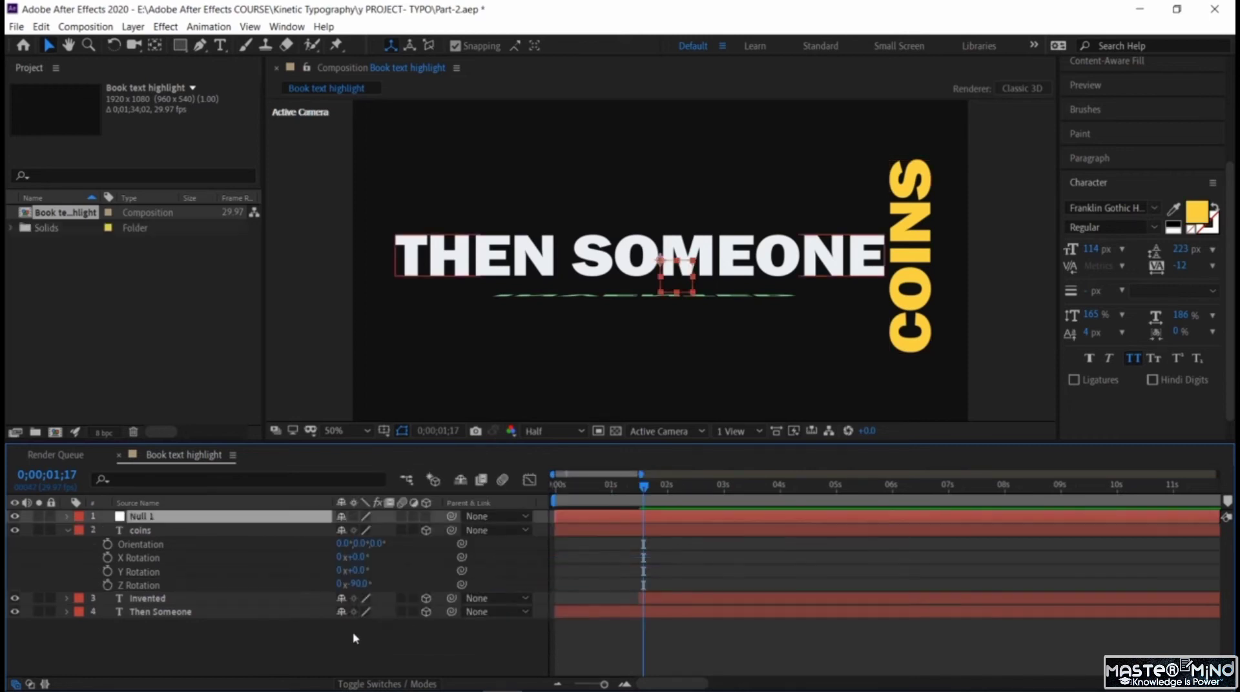
click(303, 661)
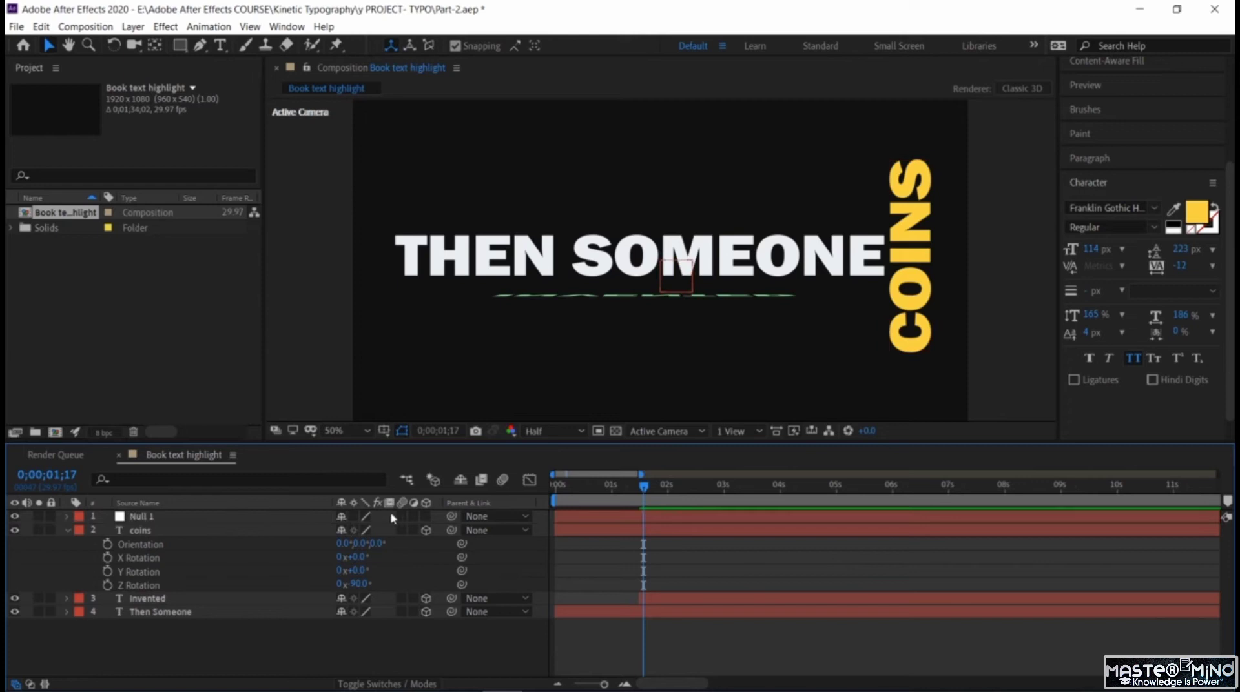
click(425, 516)
Parent the "Then Someone", "Invented" and "coins" layers to the null object.
click(235, 613)
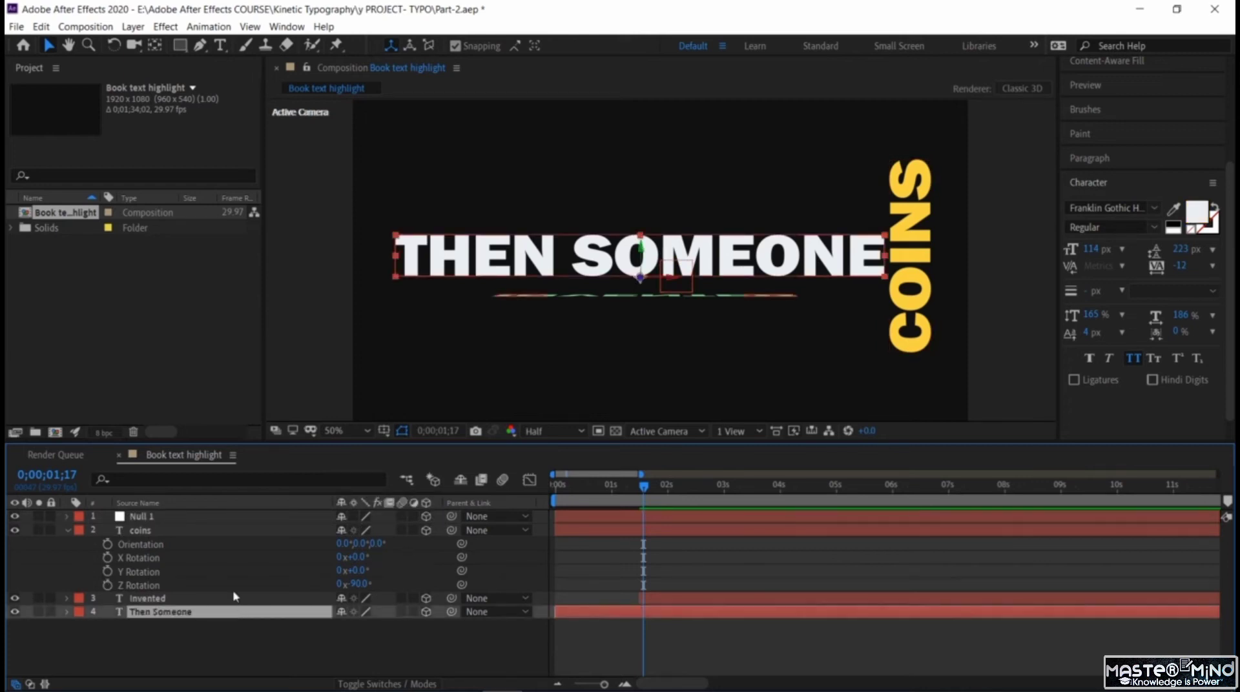
ctrl+click(235, 598)
ctrl+click(227, 531)
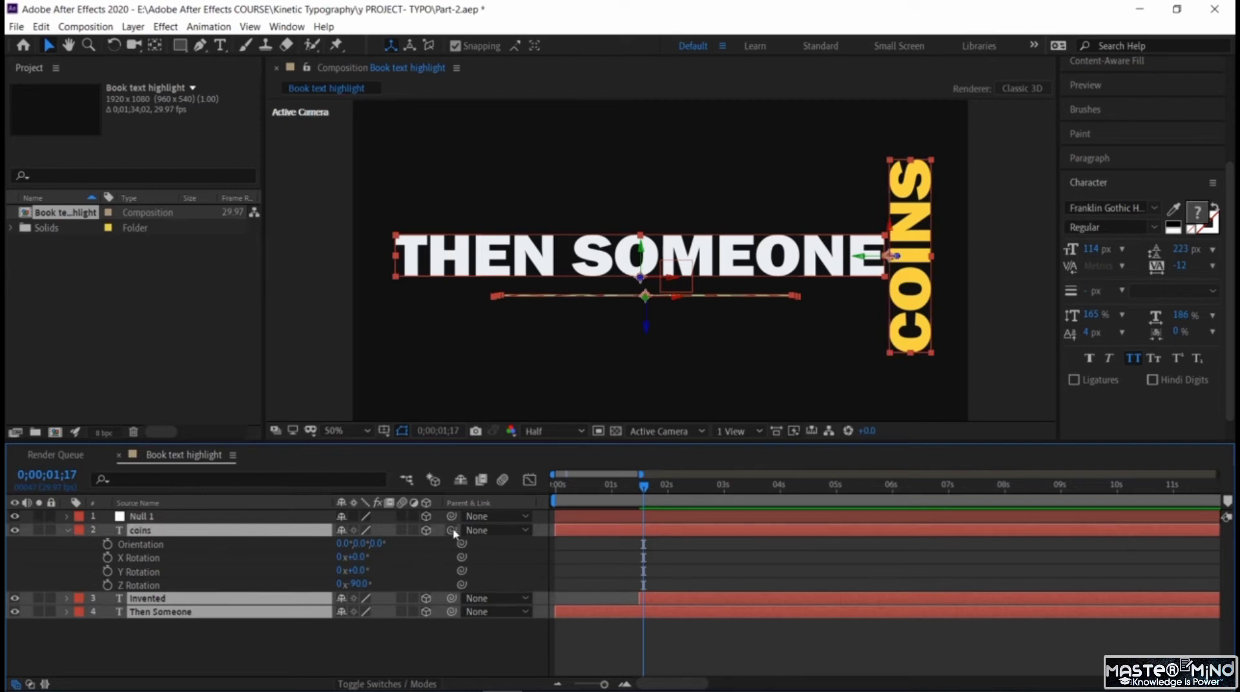
drag(451, 530, 149, 516)
Go to 0;00;01;15 and show the rotation properties of the null layer.
click(637, 489)
drag(637, 489, 640, 493)
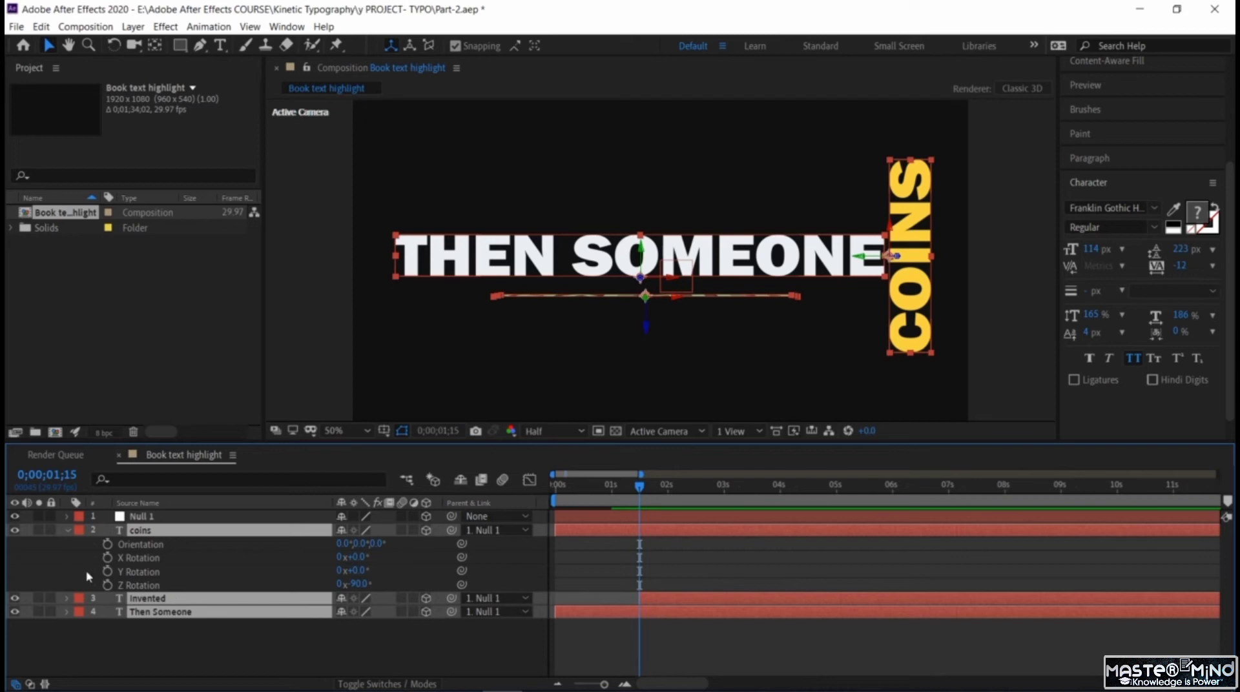
click(68, 517)
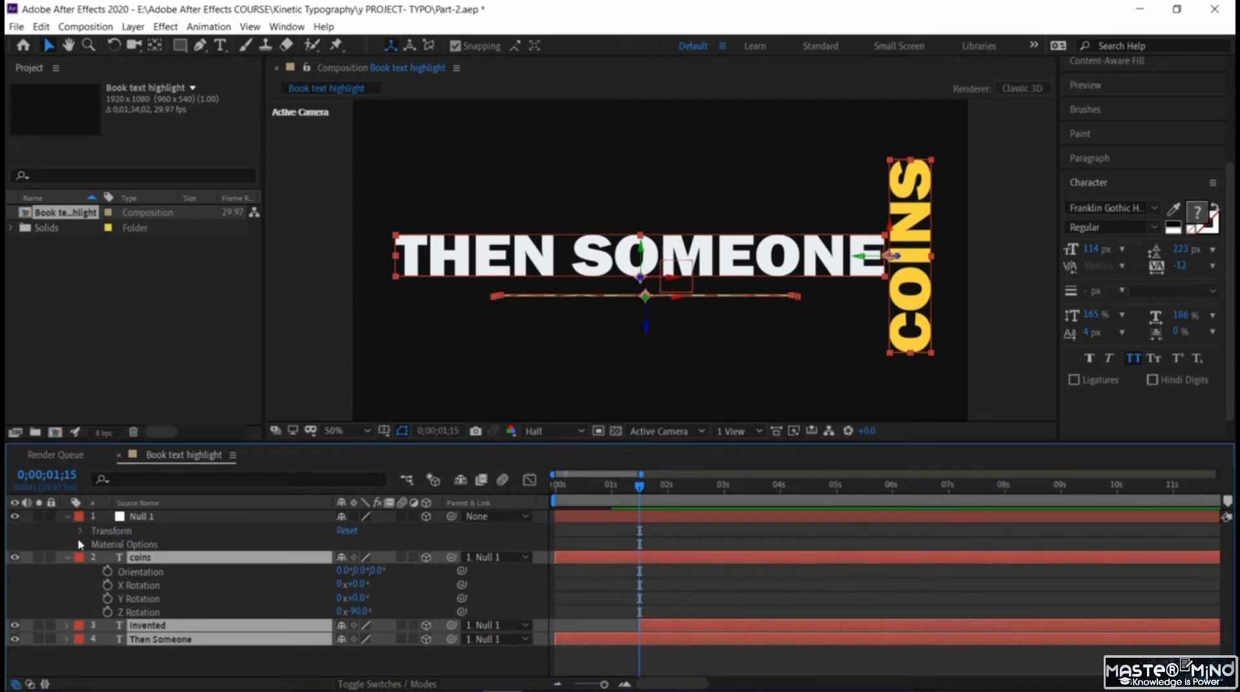
click(184, 520)
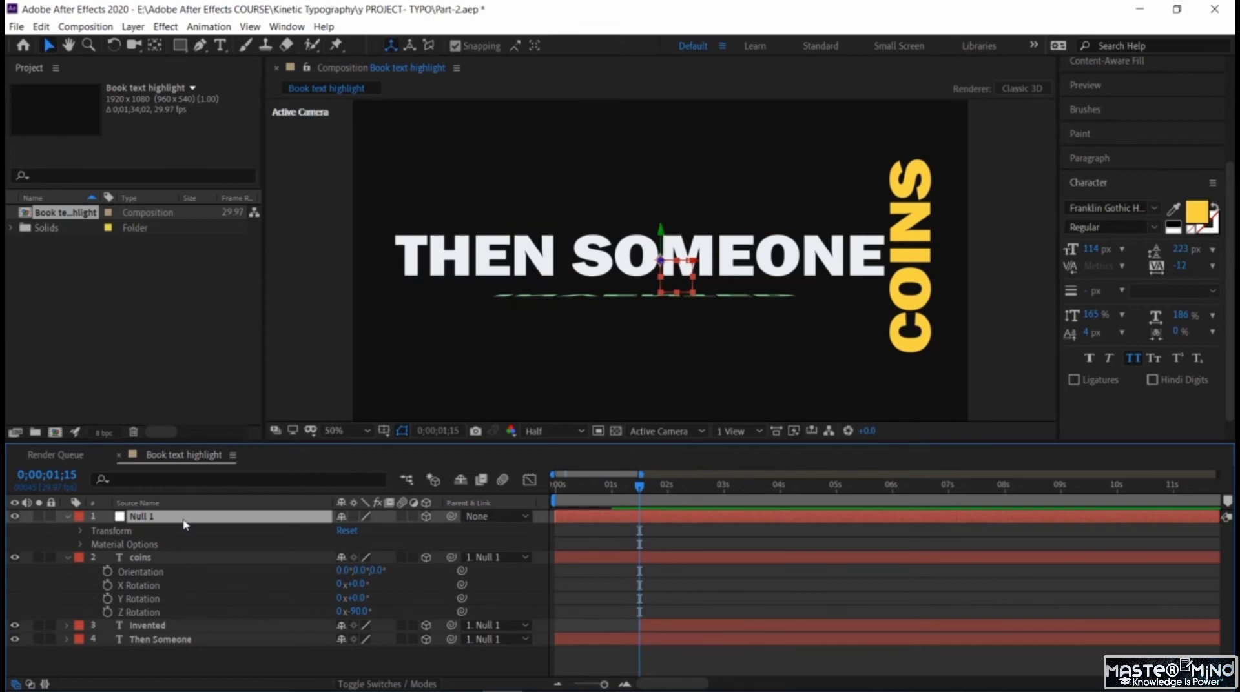
key(r)
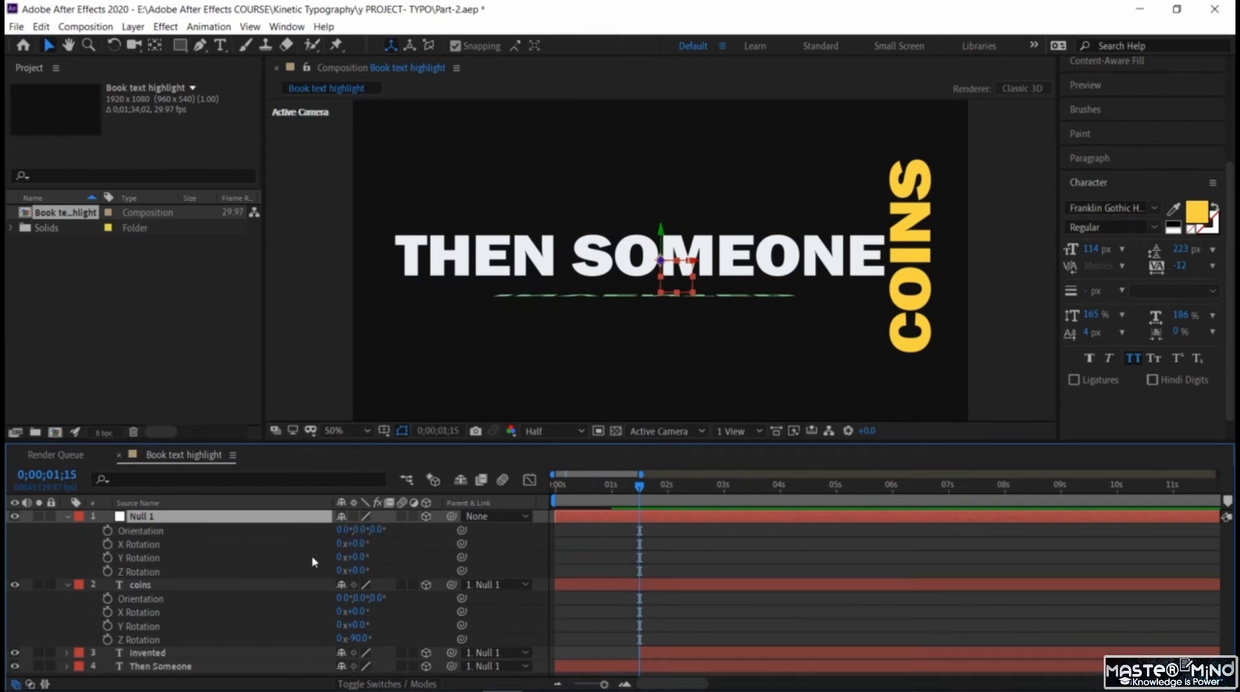
click(107, 558)
drag(357, 557, 377, 564)
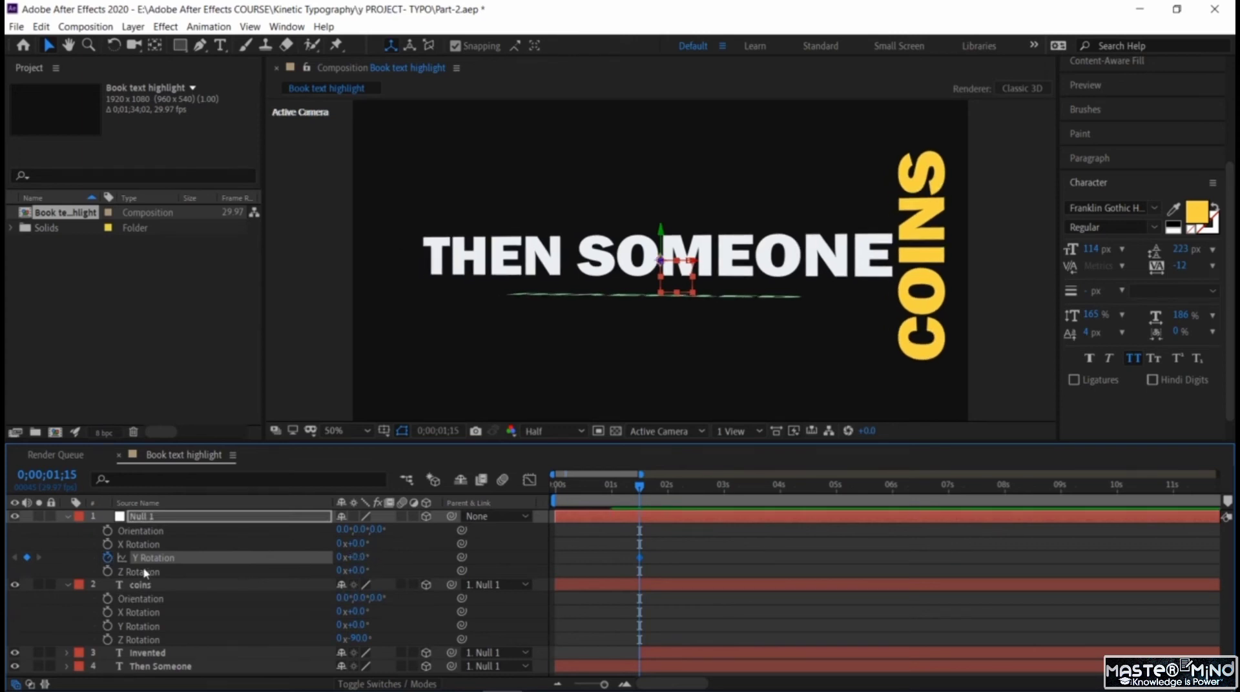
key(ctrl+z)
Animate the null layer's X Rotation with keyframes of 0° at 0;00;01;15 and -90° at 0;00;02;00.
click(107, 544)
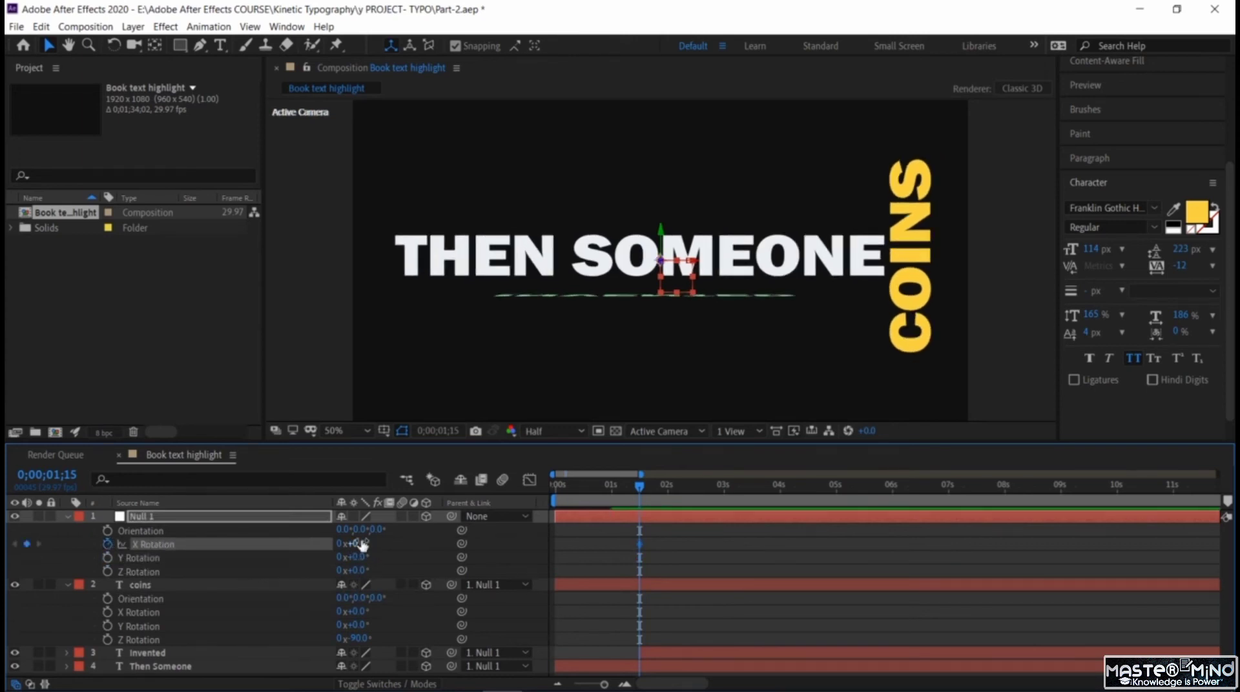
drag(361, 543, 293, 551)
key(ctrl+z)
drag(655, 491, 668, 491)
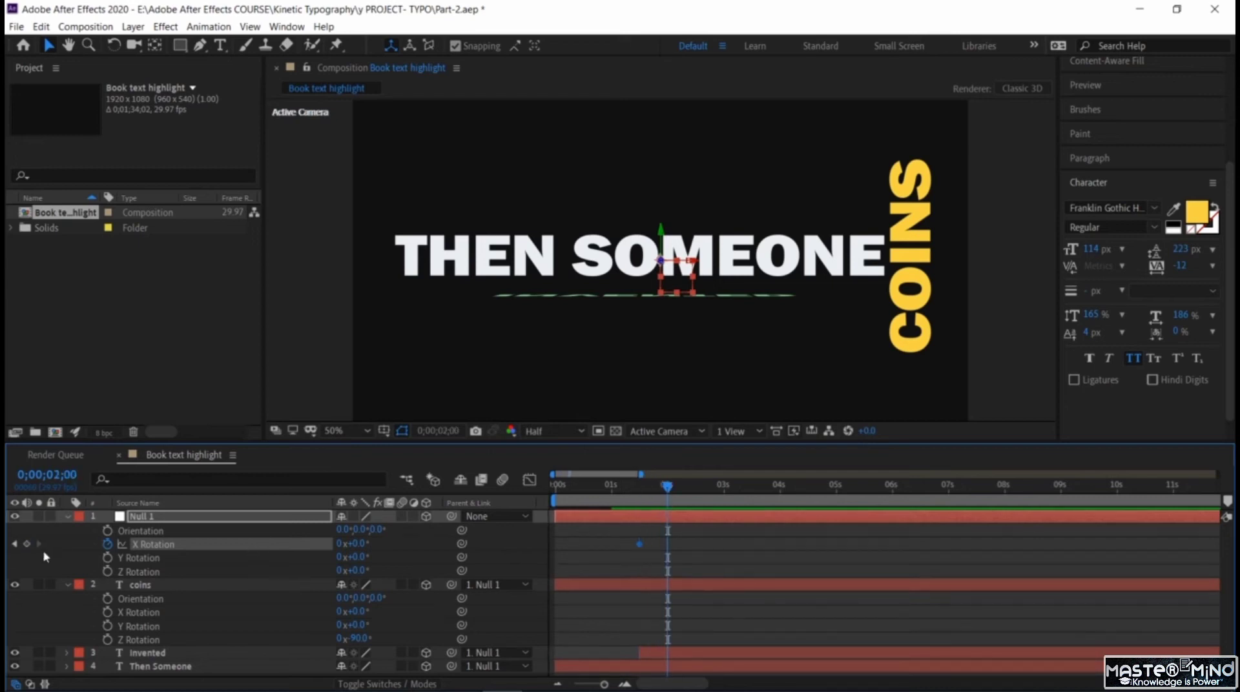
click(27, 544)
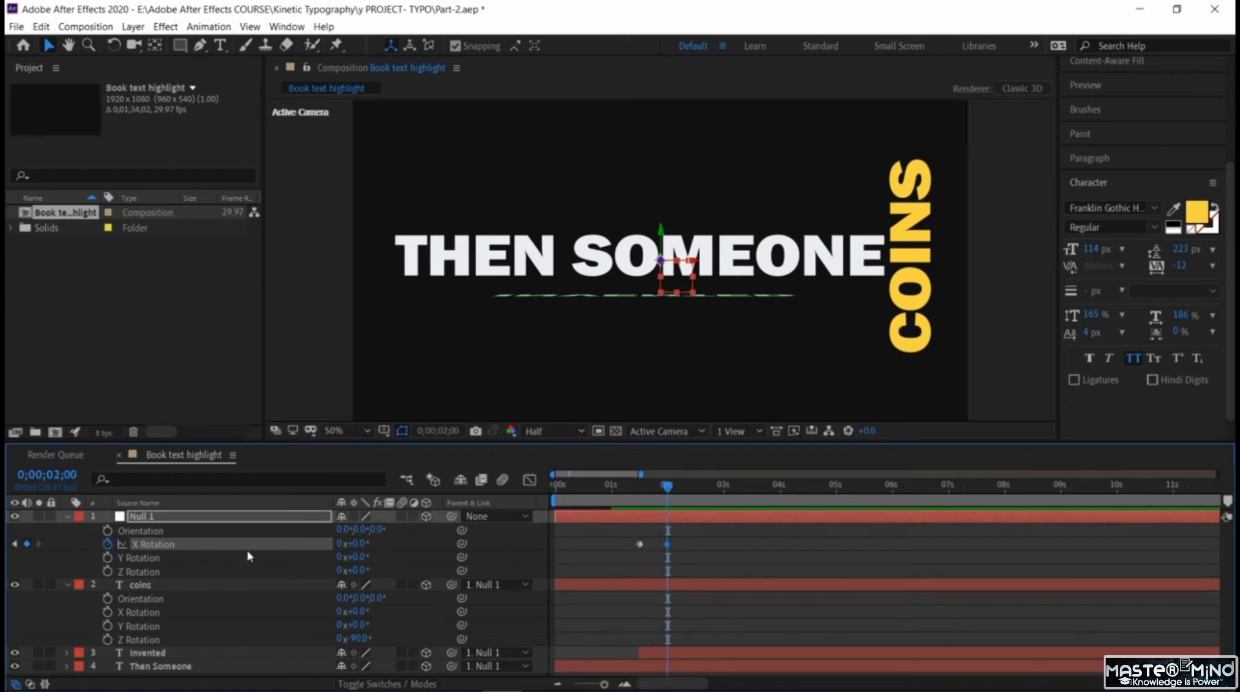
mouse_move(357, 549)
mouse_down()
mouse_move(323, 548)
mouse_move(342, 555)
mouse_up()
click(357, 544)
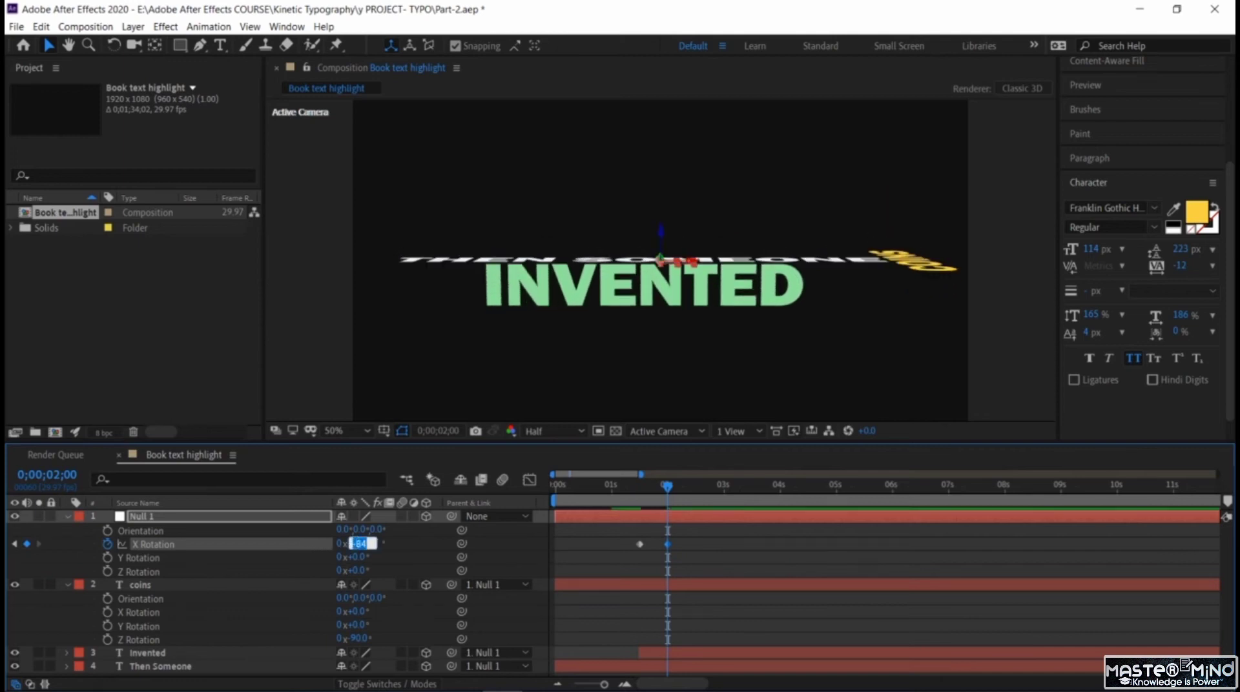
text(-90)
key(Return)
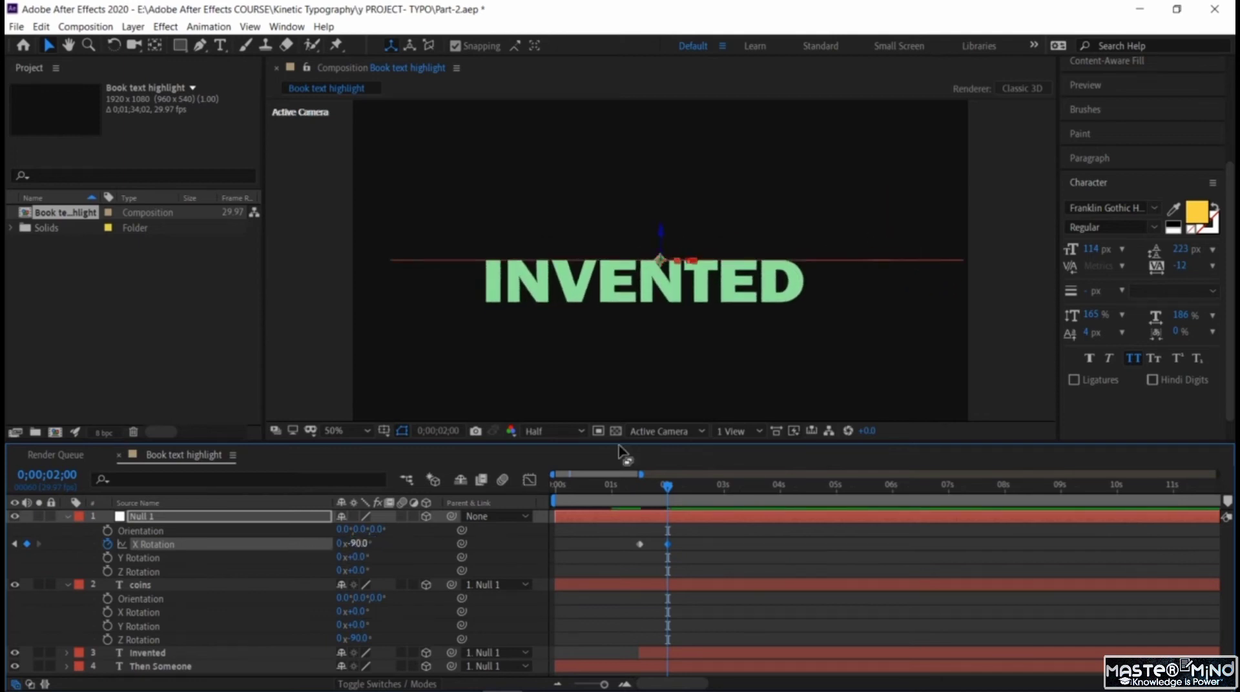
Animate the null layer's Position from 960, 540, 0 at 0;00;01;23 to 960, 484, 0 at 0;00;02;00.
mouse_move(668, 489)
mouse_down()
mouse_move(654, 495)
mouse_move(672, 501)
mouse_move(654, 501)
mouse_up()
click(671, 499)
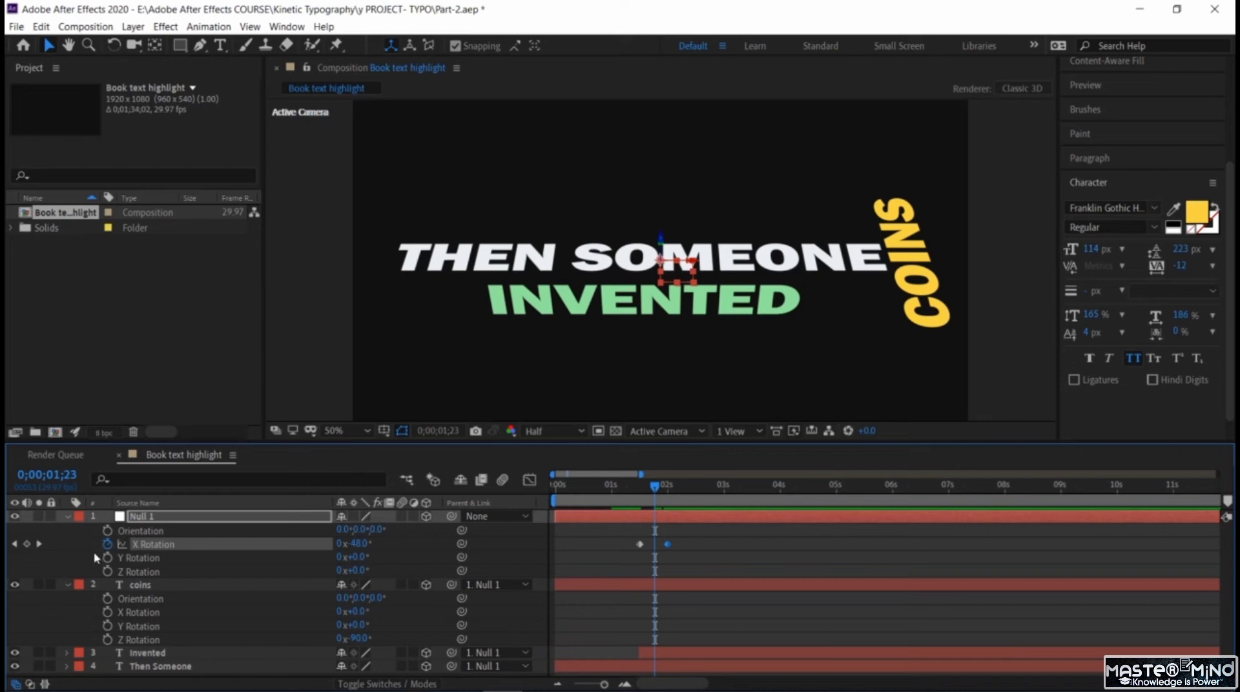
click(67, 517)
click(67, 517)
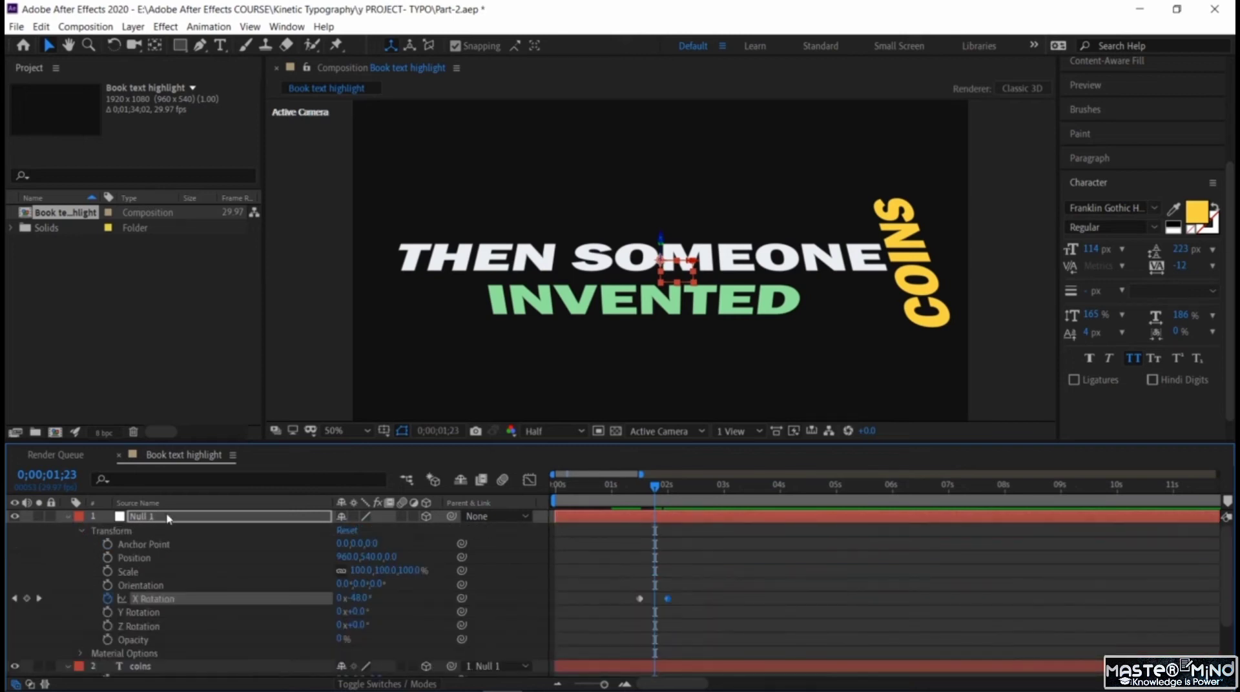
click(107, 557)
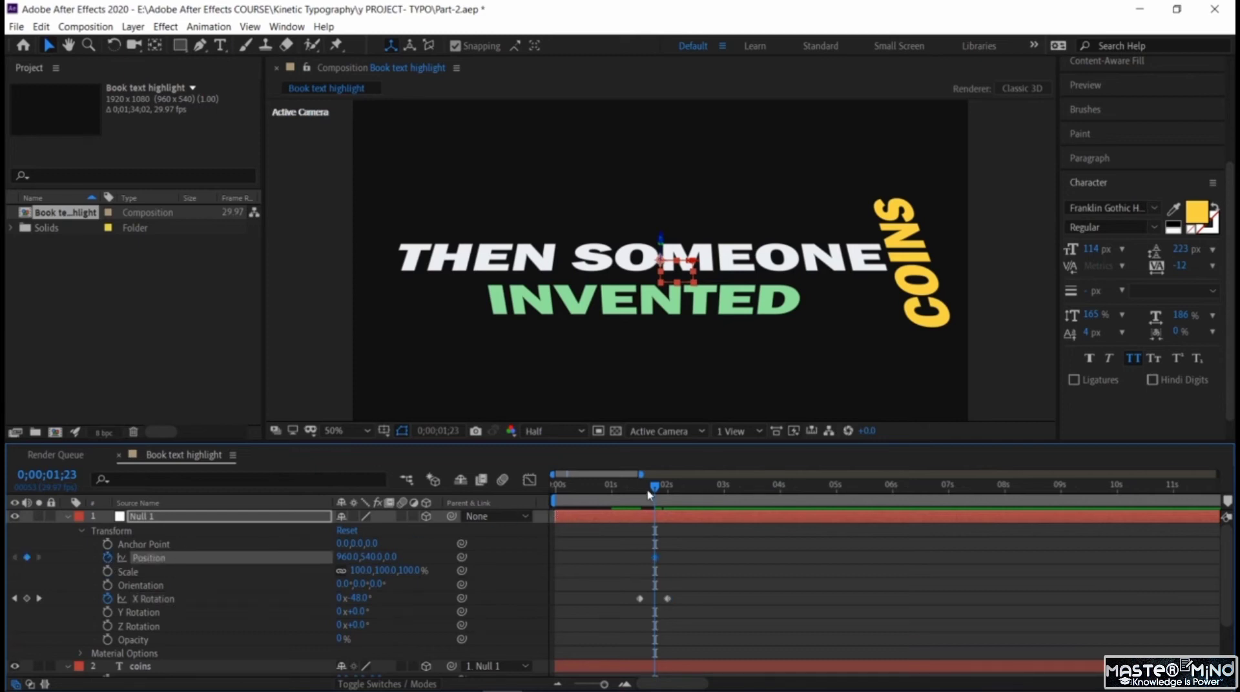
drag(663, 497, 667, 501)
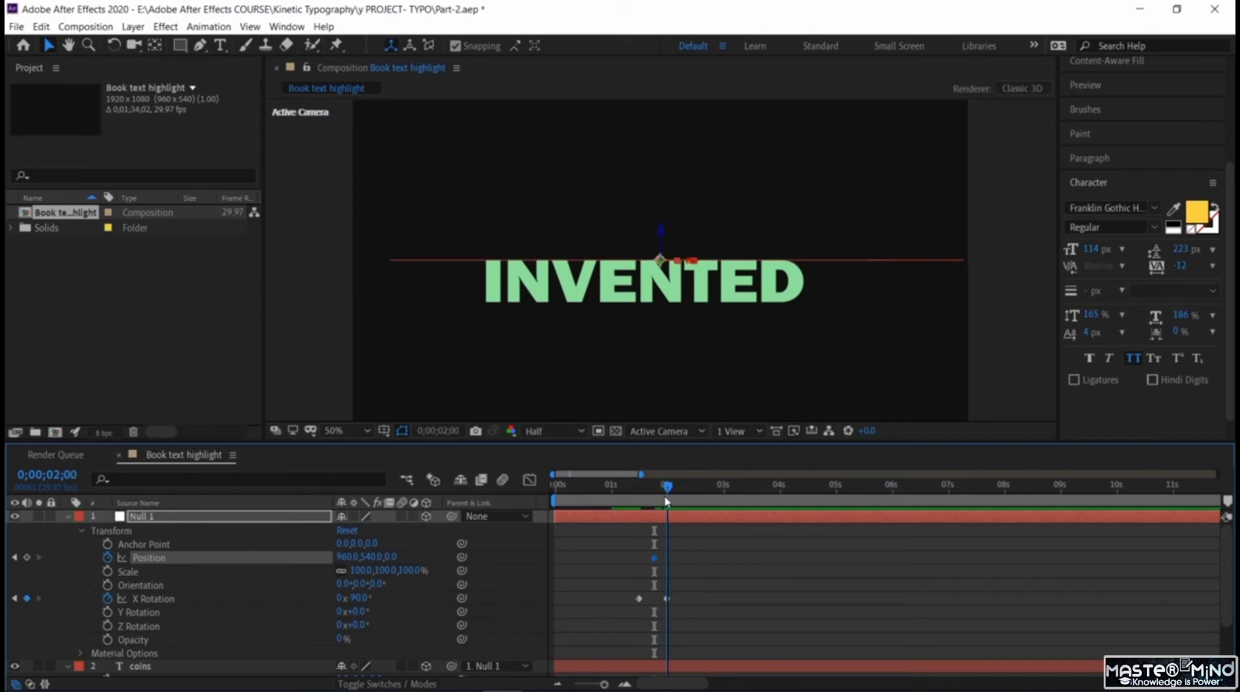
click(26, 557)
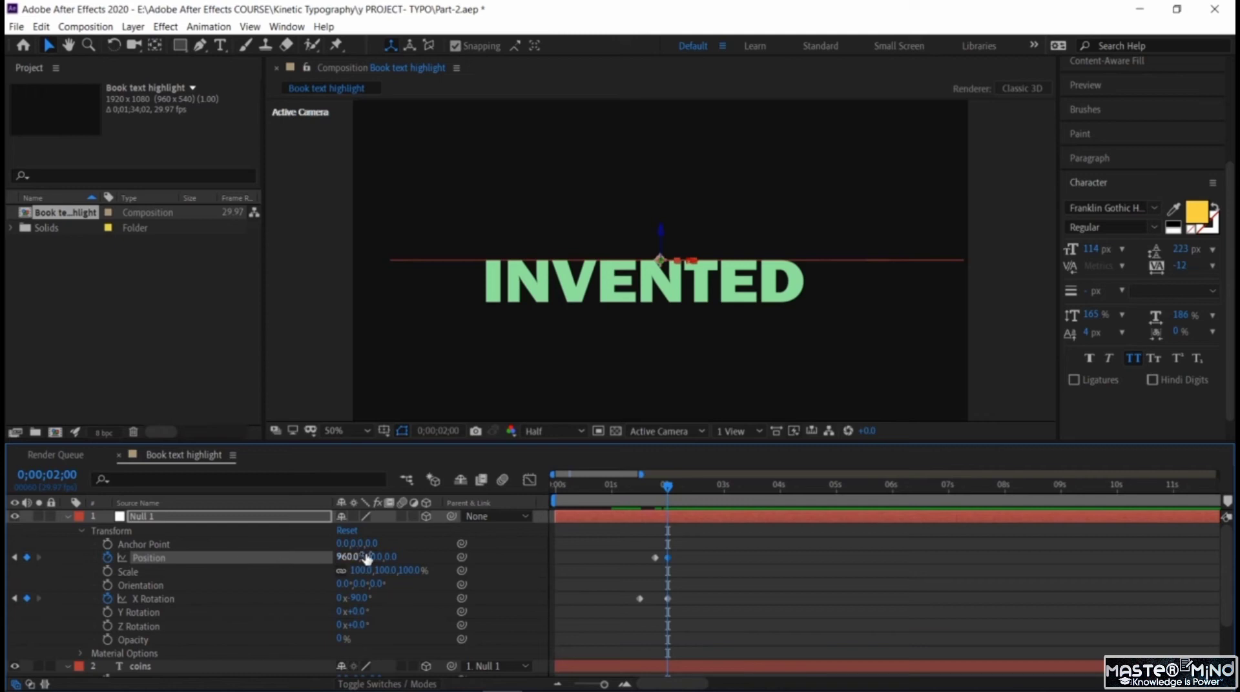
drag(366, 557, 325, 549)
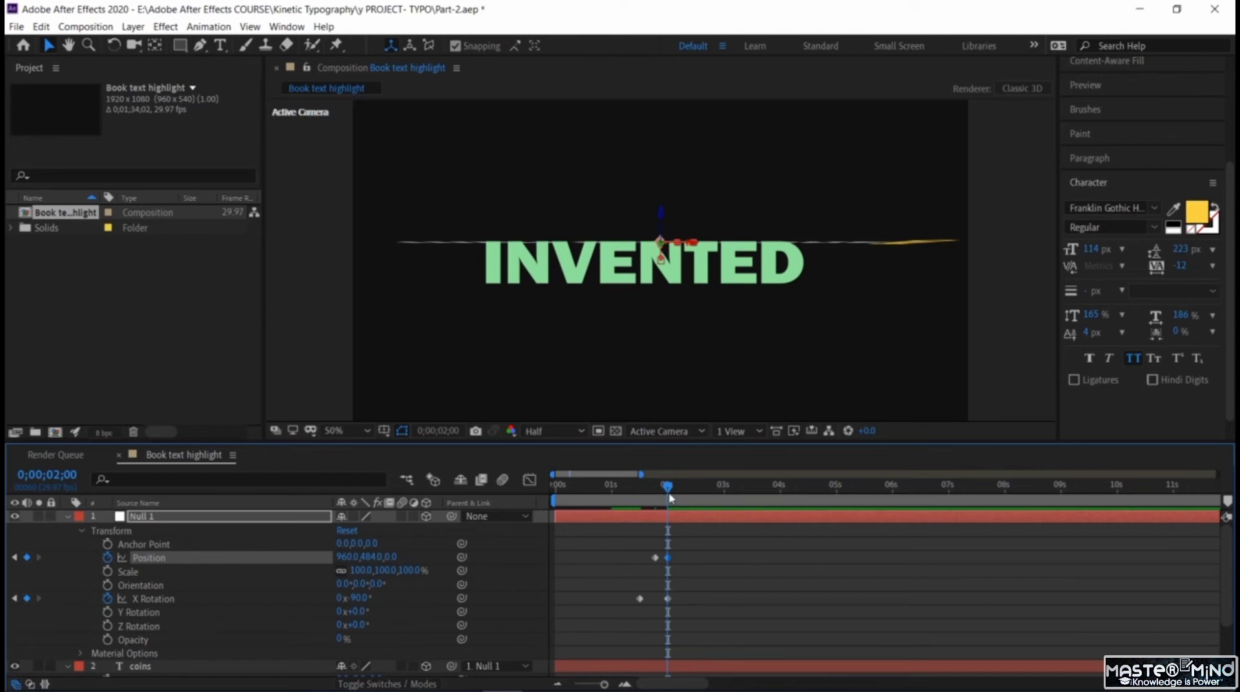
Animate the null layer's Scale from 100% at 0;00;01;24 to 132% at 0;00;02;01 and preview the motion.
drag(664, 492, 656, 486)
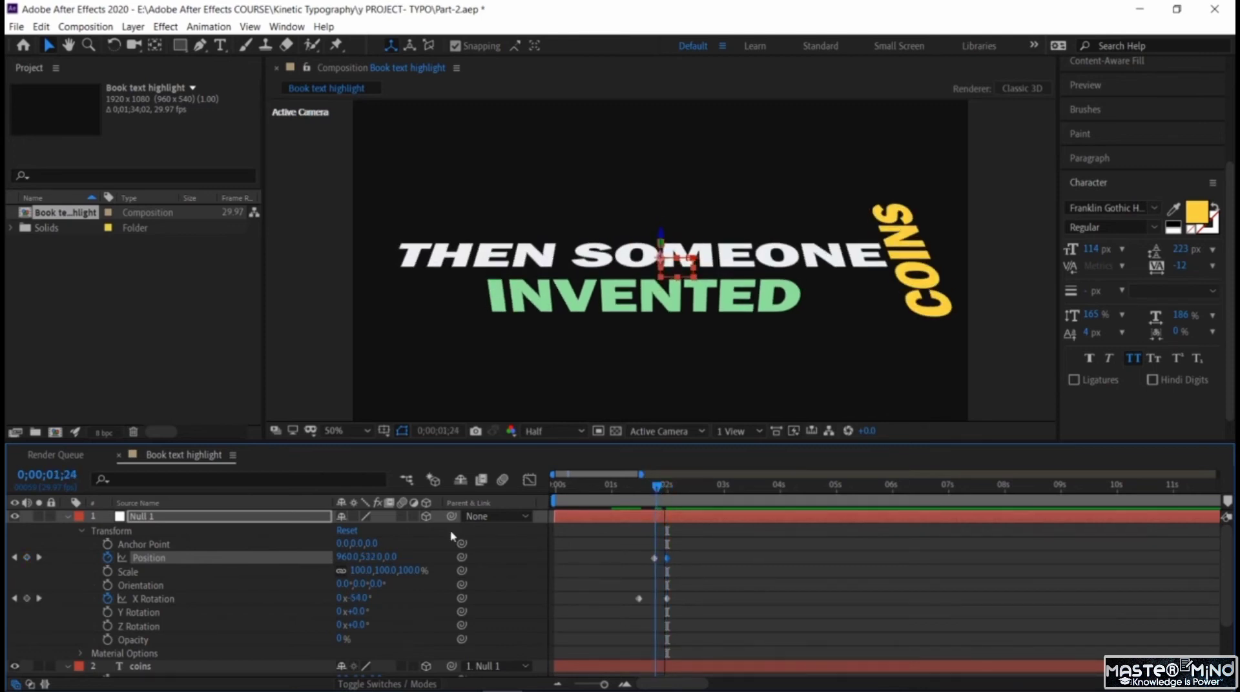
click(108, 572)
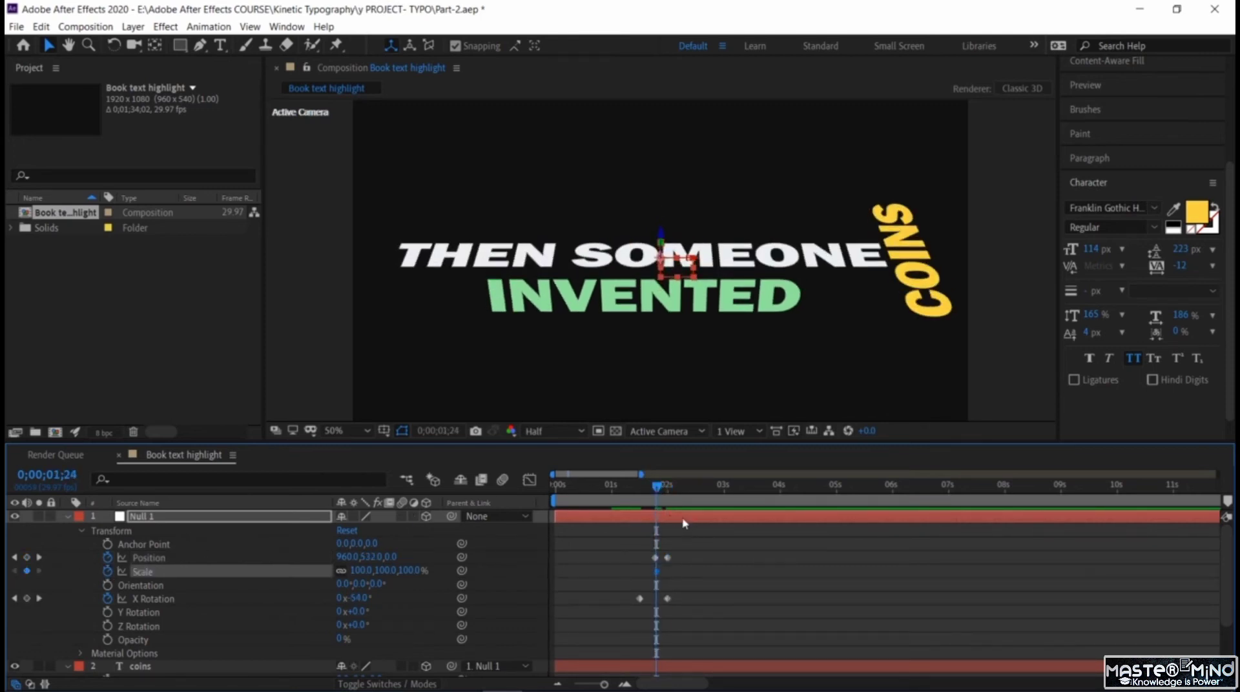
click(668, 492)
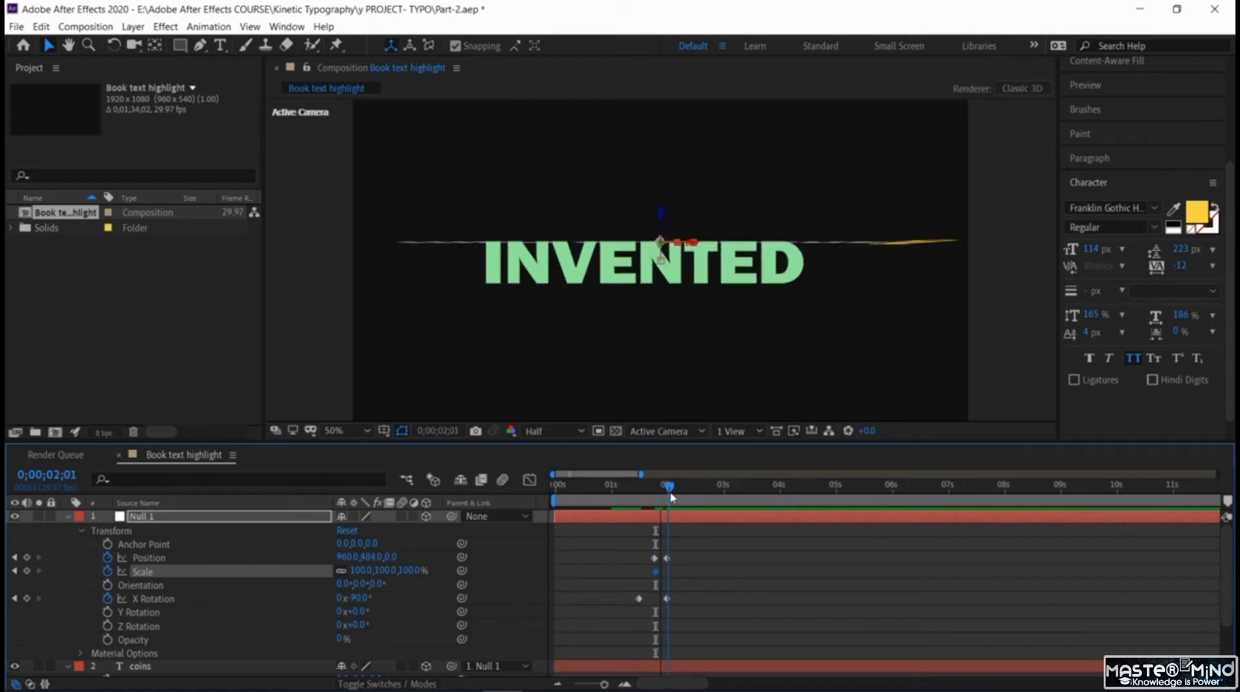
click(27, 571)
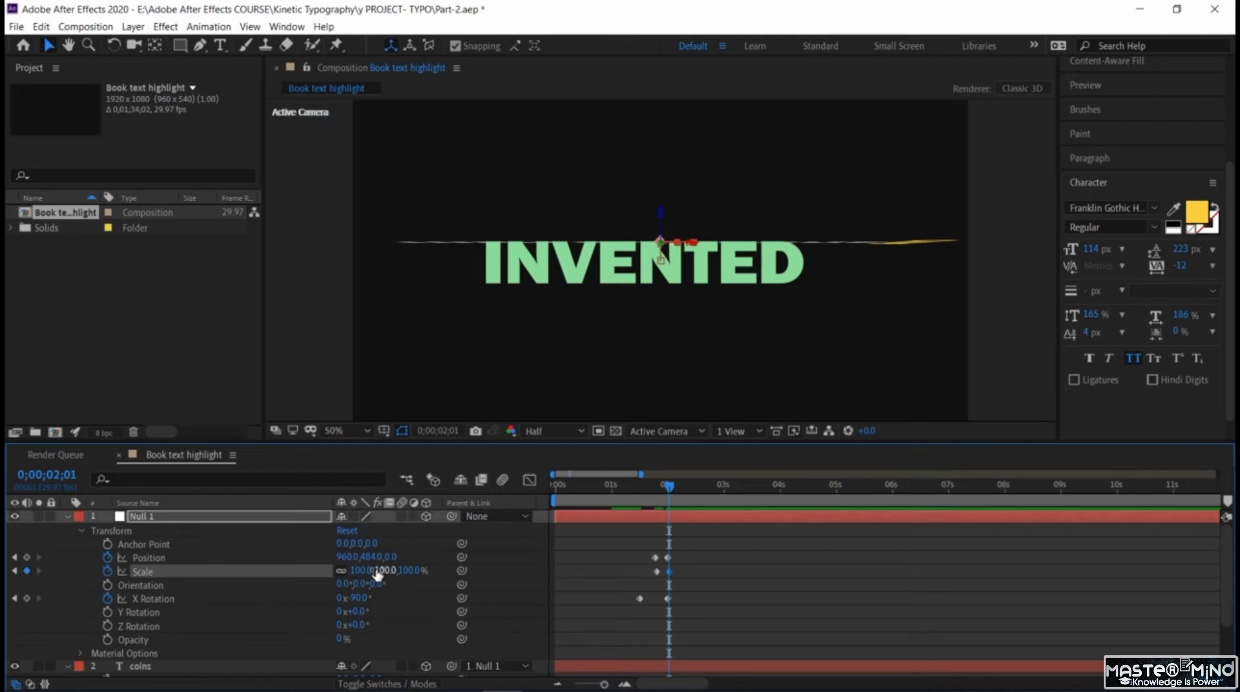
mouse_move(378, 573)
mouse_down()
mouse_move(409, 572)
mouse_move(398, 571)
mouse_up()
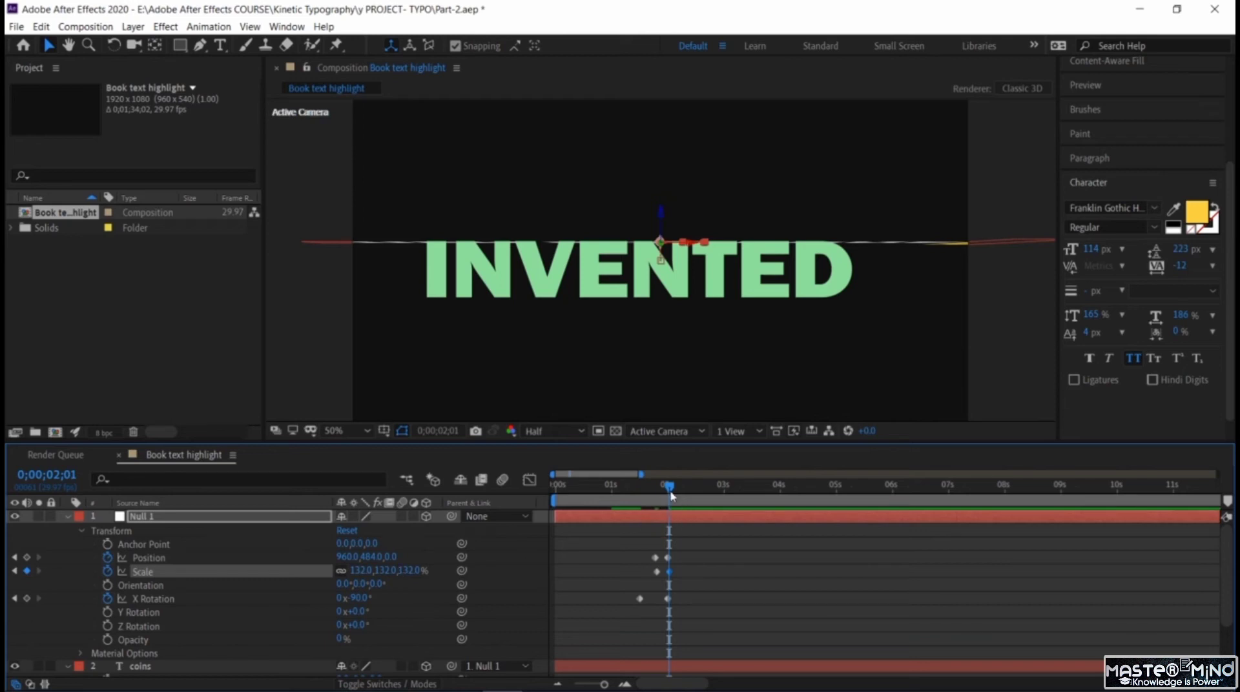
drag(665, 491, 620, 494)
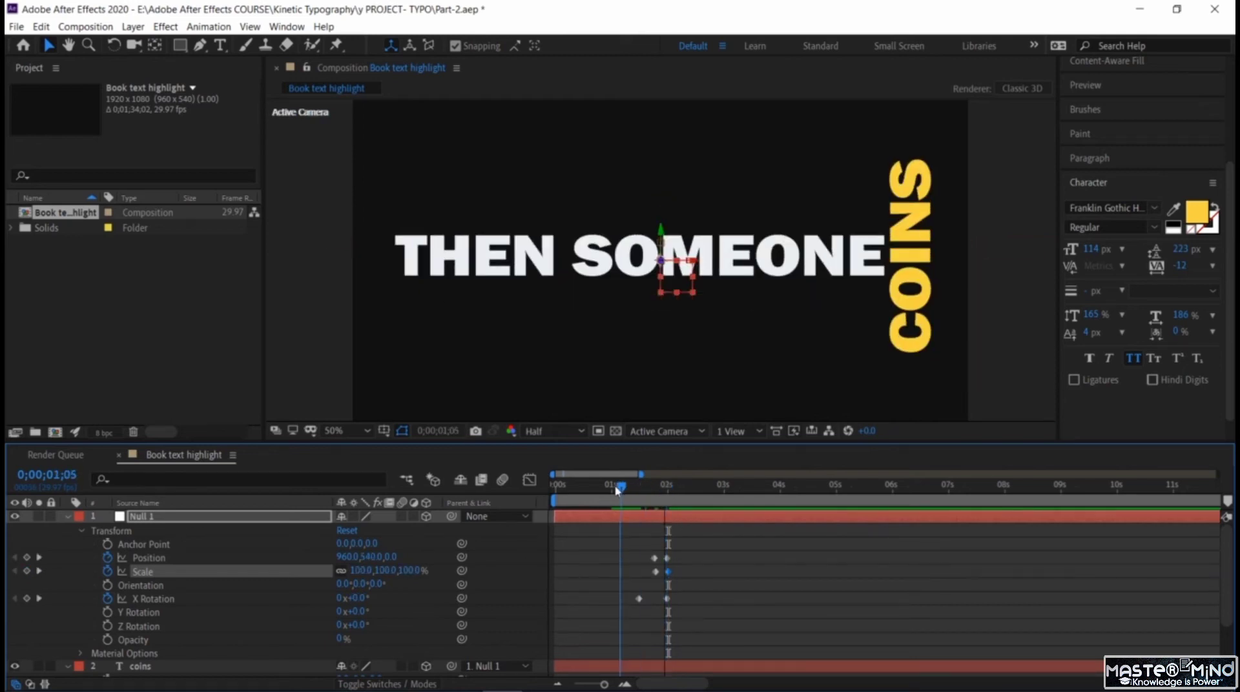
key(space)
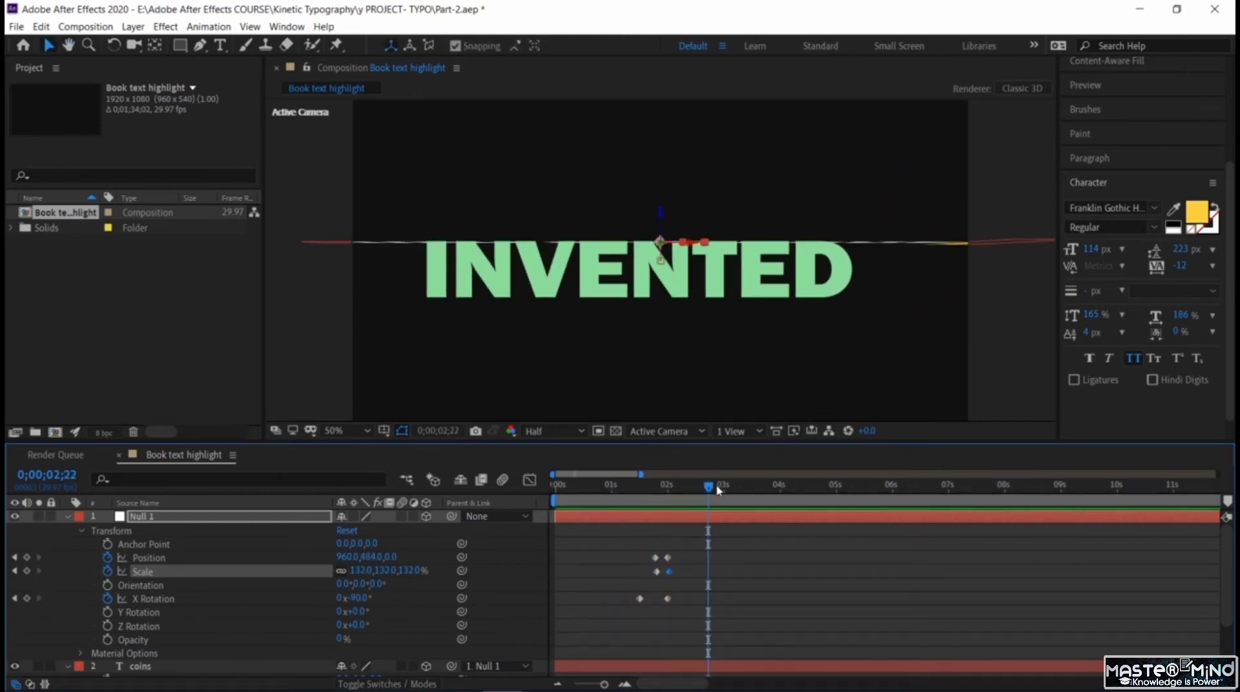
drag(709, 486, 666, 528)
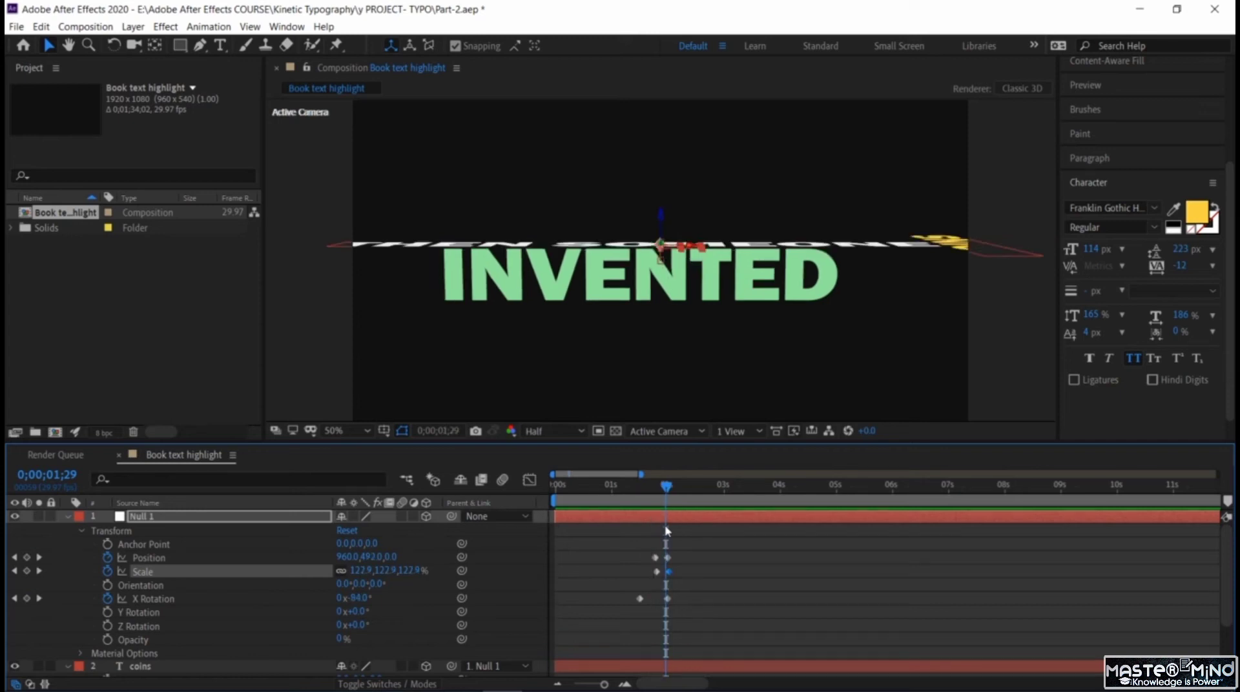
Collapse the null and "coins" layers and show the transform properties of the "Then Someone" layer.
click(67, 516)
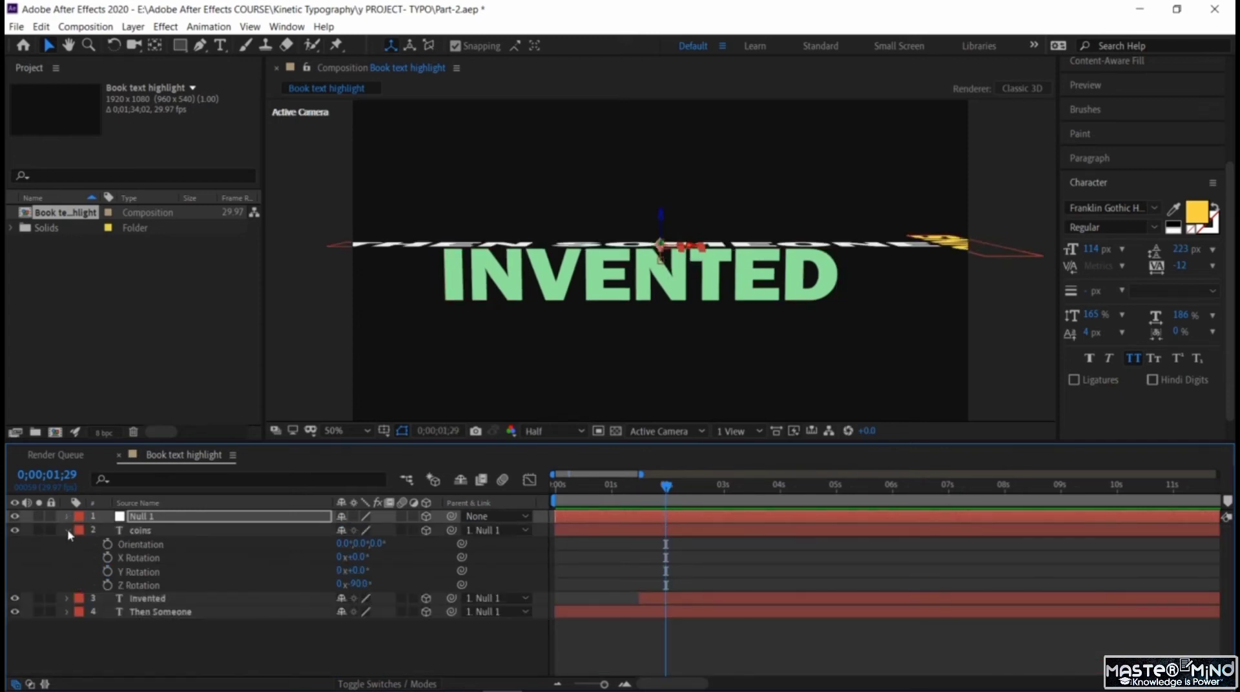
click(67, 530)
click(77, 568)
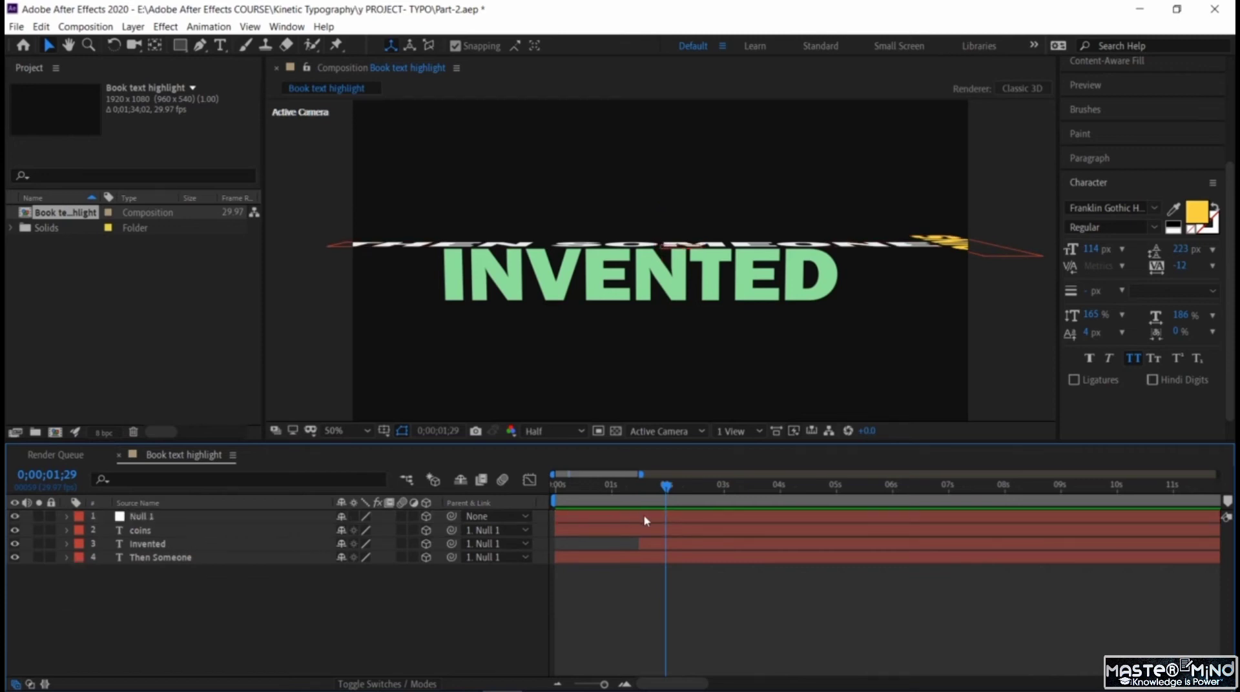
click(67, 557)
scroll(137, 636, down, 1)
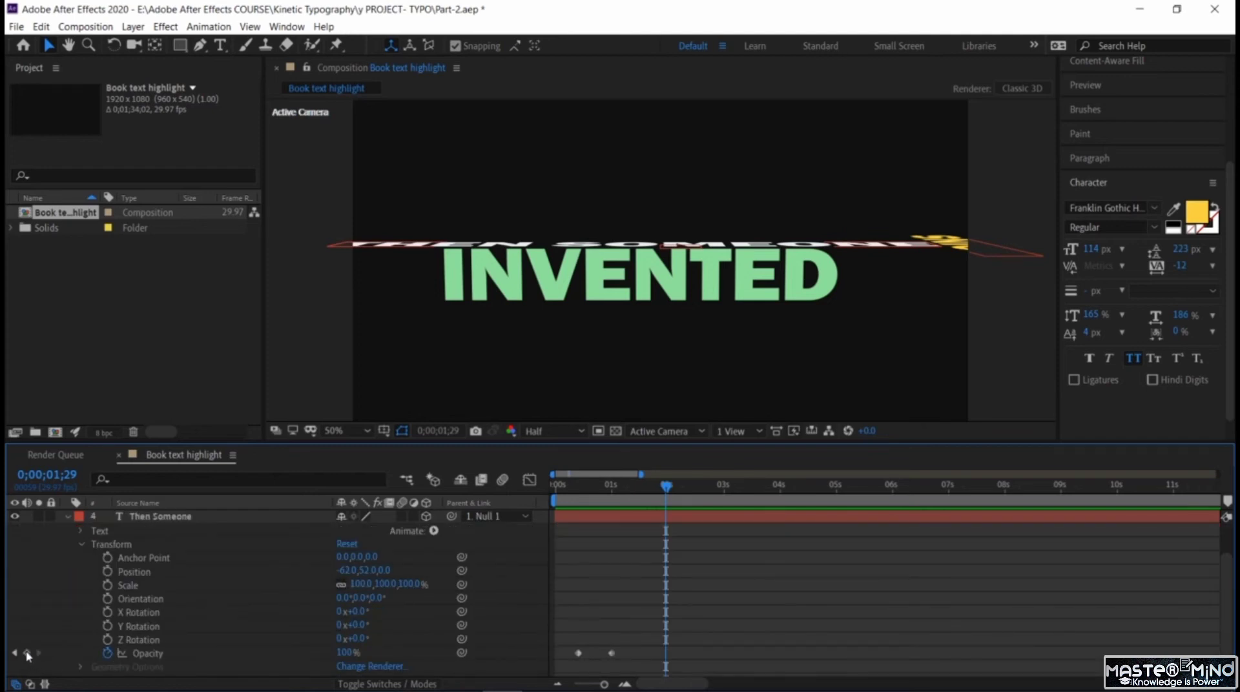
drag(666, 492, 662, 491)
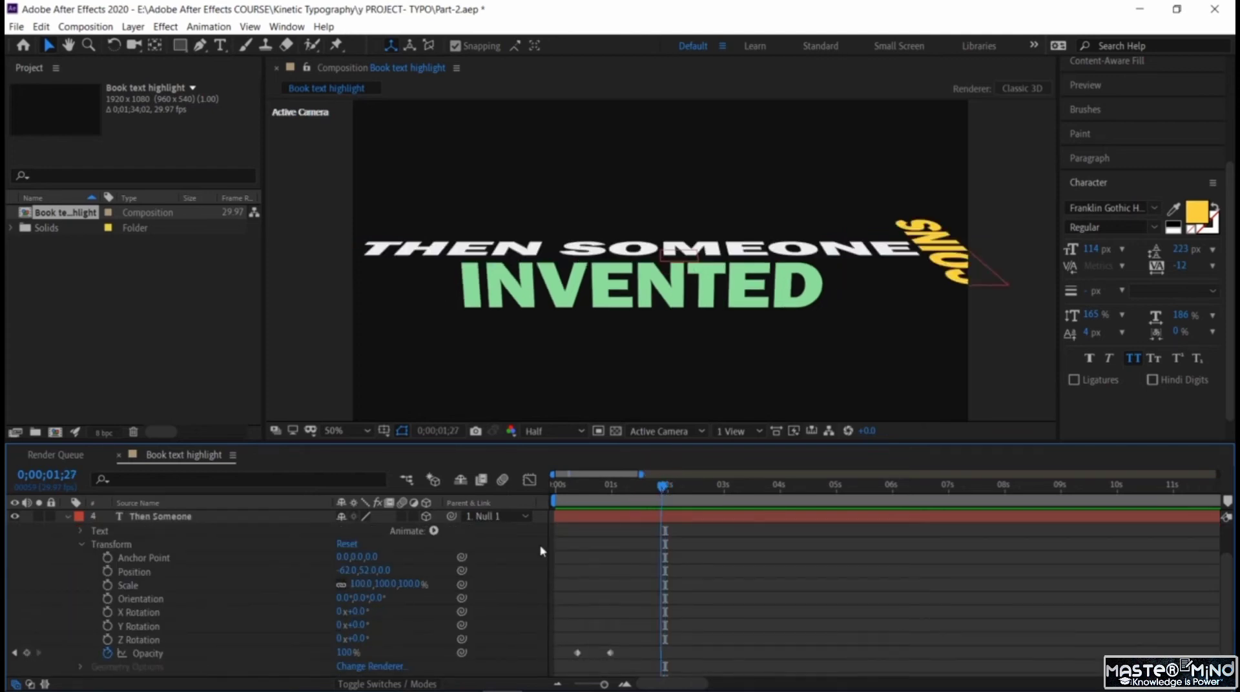
click(16, 654)
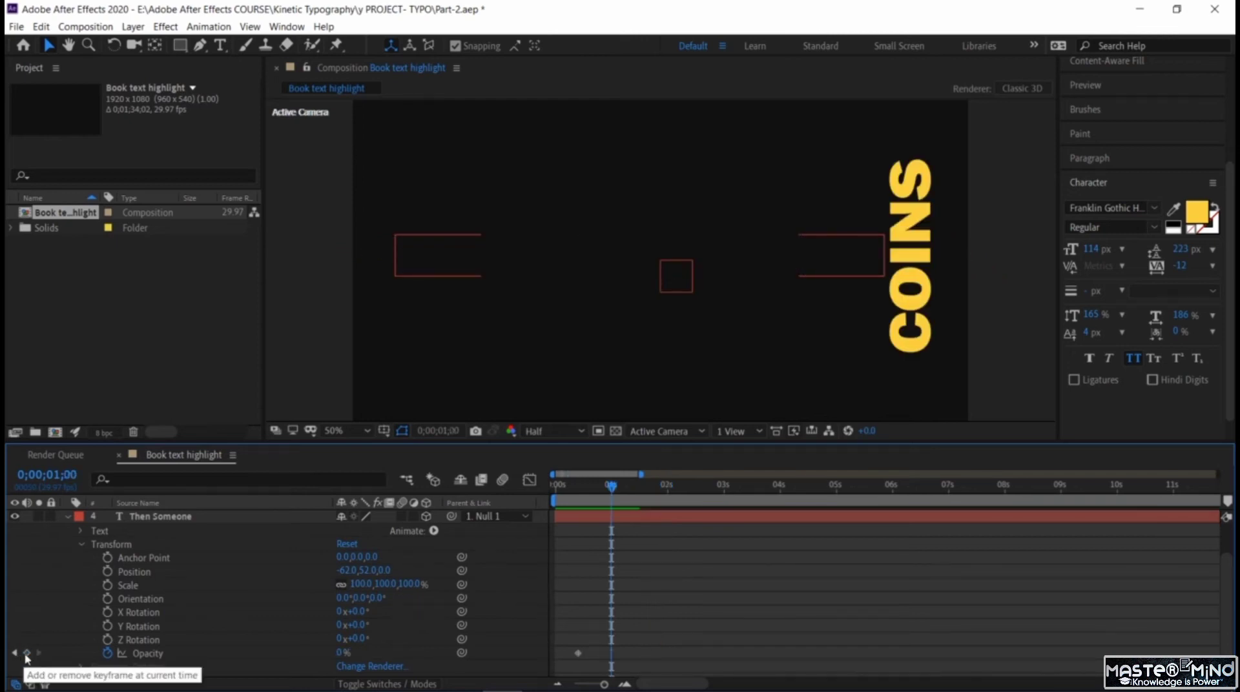
click(26, 654)
drag(611, 491, 628, 495)
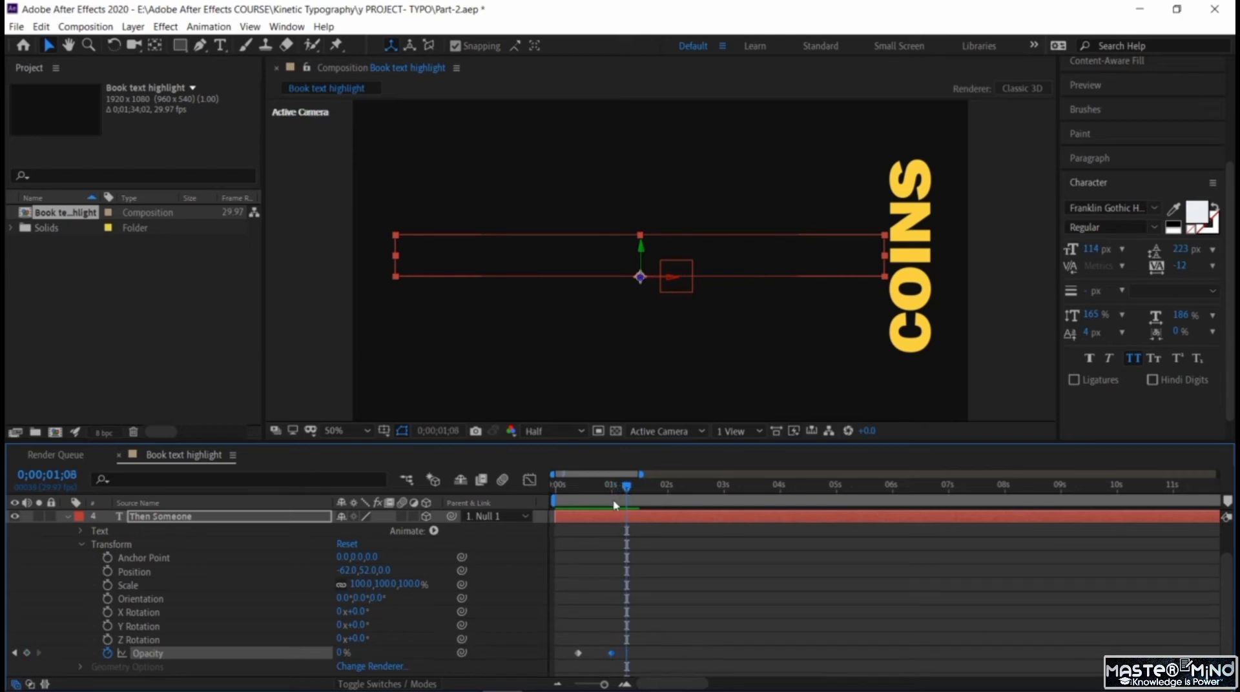
click(611, 507)
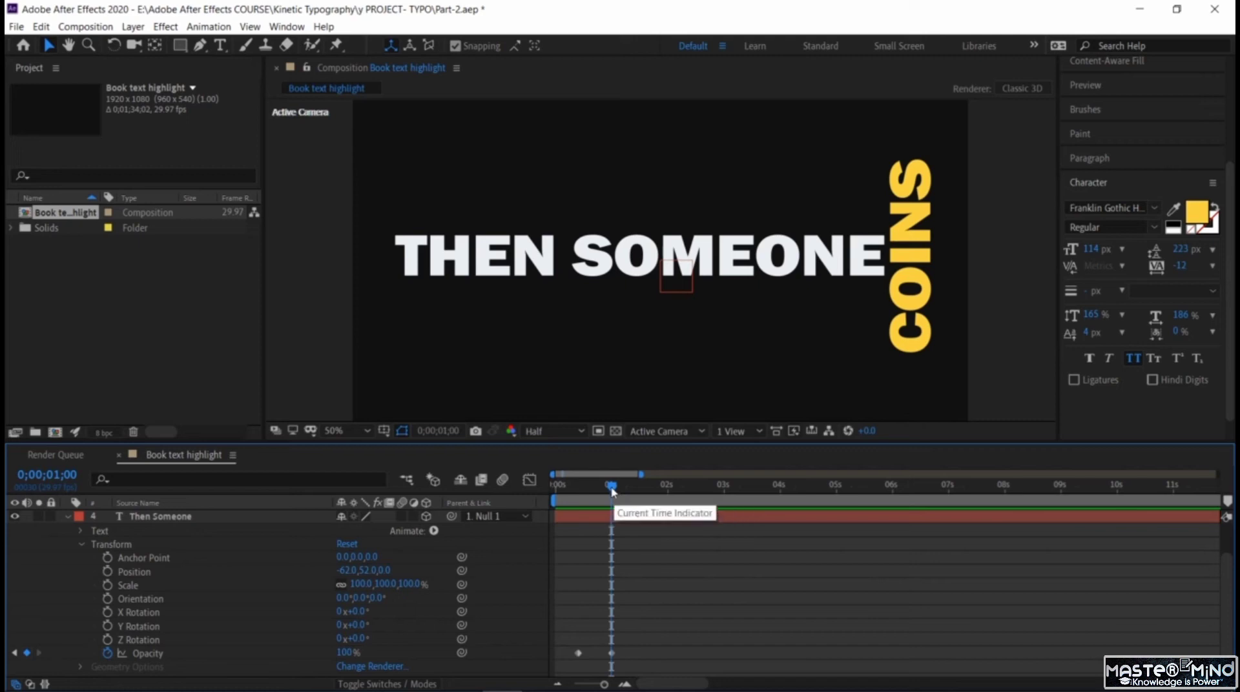
Fade out the "Then Someone" layer with Opacity keyframes of 100% at 0;00;01;28 and 0% at 0;00;02;00.
drag(616, 490, 668, 527)
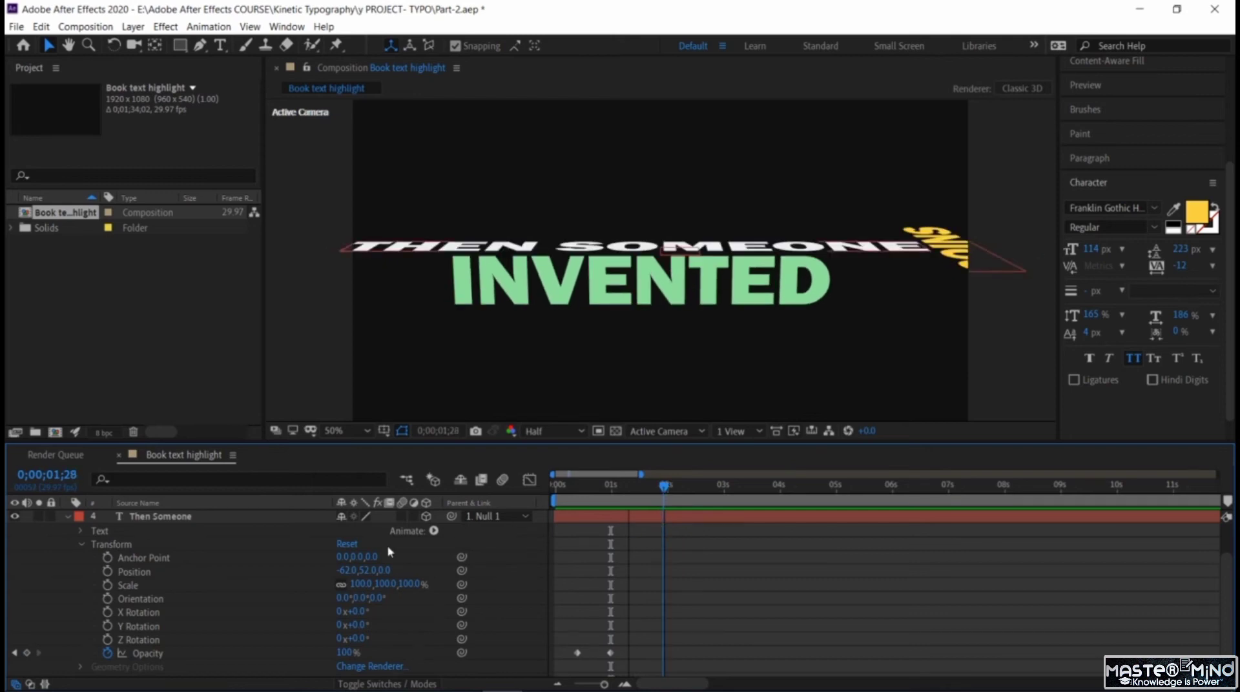
click(28, 654)
click(667, 491)
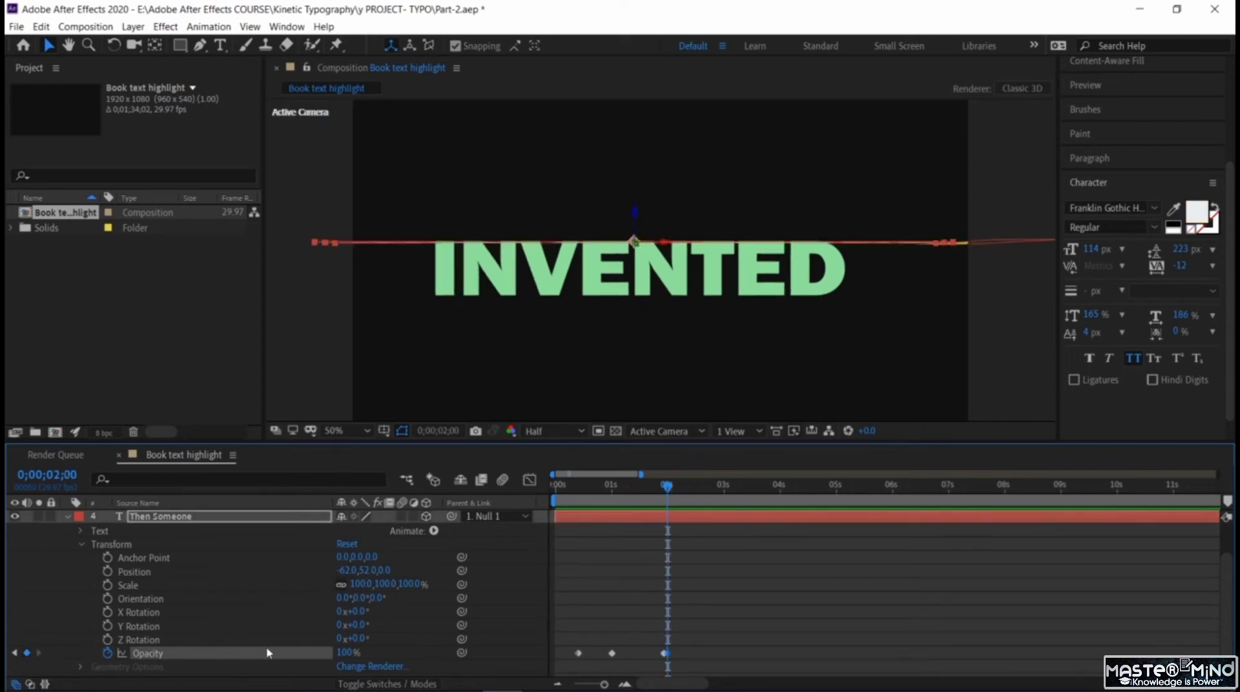
drag(348, 654, 249, 659)
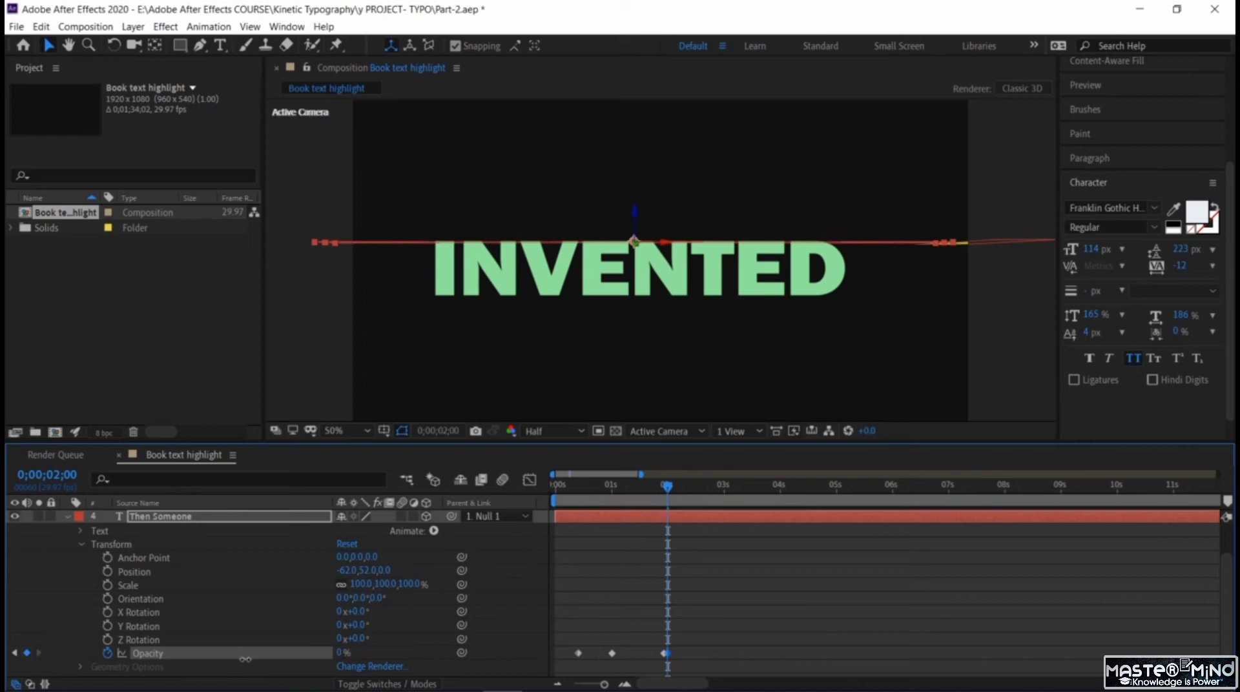
click(69, 517)
mouse_move(669, 488)
mouse_down()
mouse_move(631, 486)
mouse_move(696, 485)
mouse_move(656, 486)
mouse_move(678, 486)
mouse_up()
Apply Easy Ease to all of the null layer's Position, Scale and X Rotation keyframes and go to 0;00;02;15.
click(67, 518)
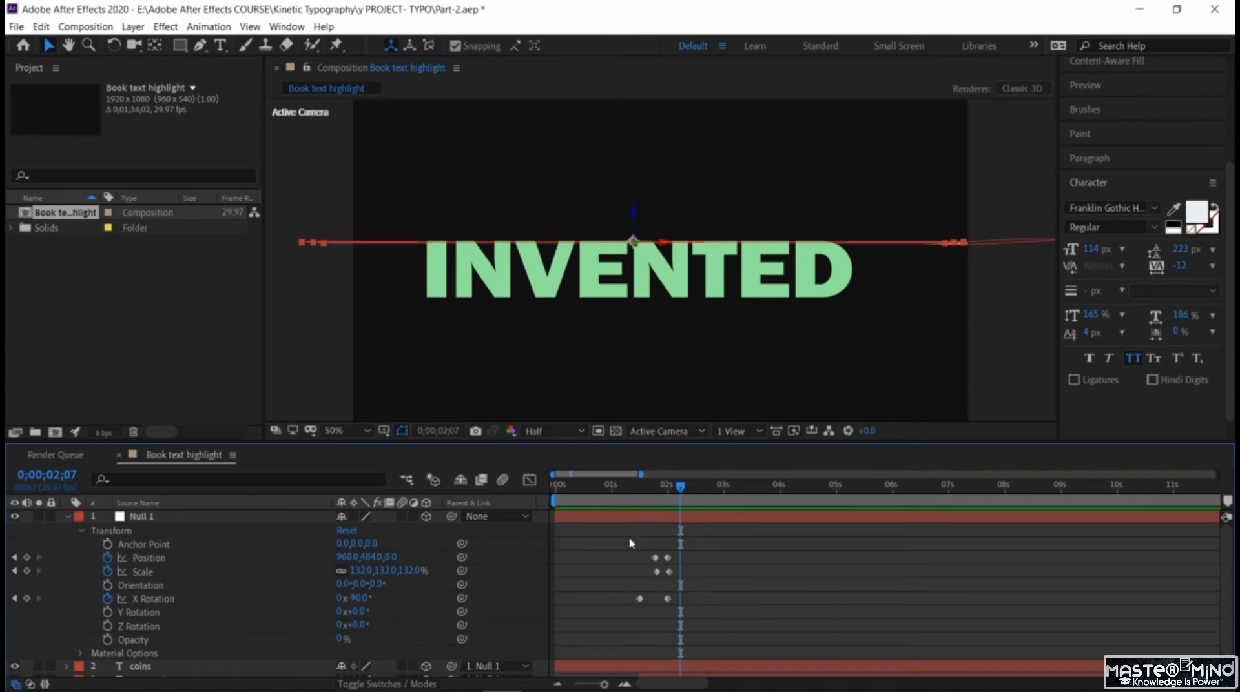
drag(626, 535, 685, 606)
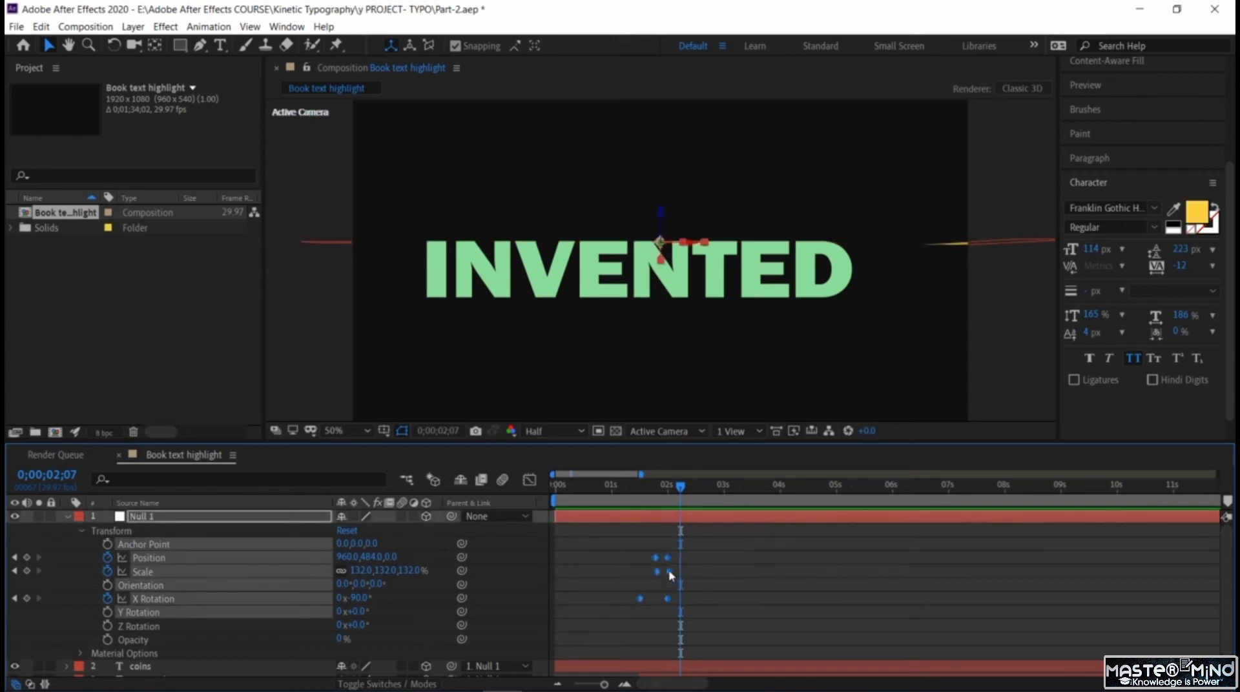
right_click(670, 572)
mouse_move(727, 560)
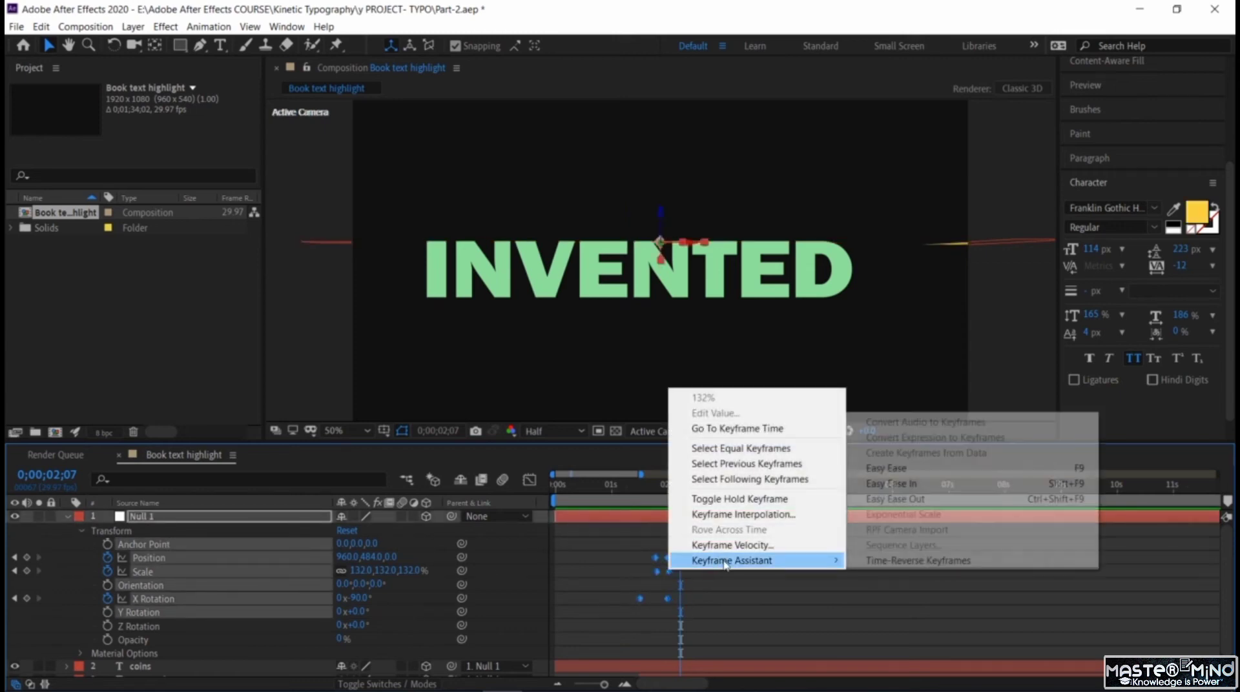
click(908, 478)
click(662, 485)
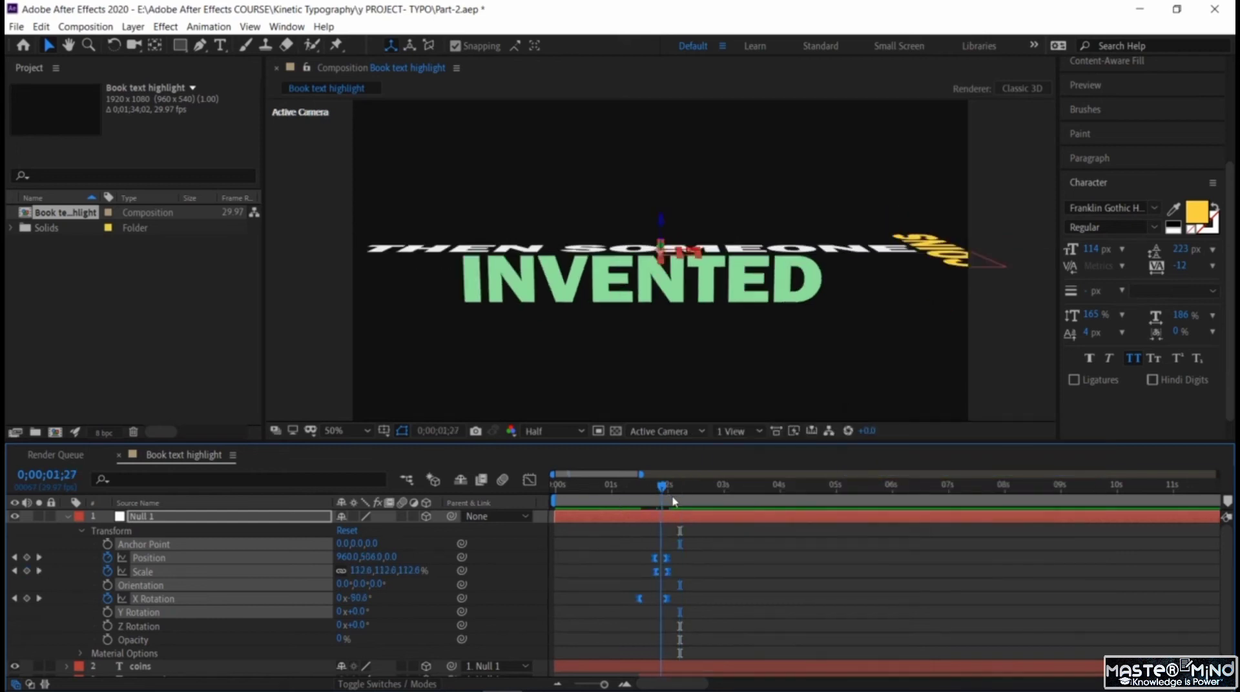
drag(673, 502, 693, 515)
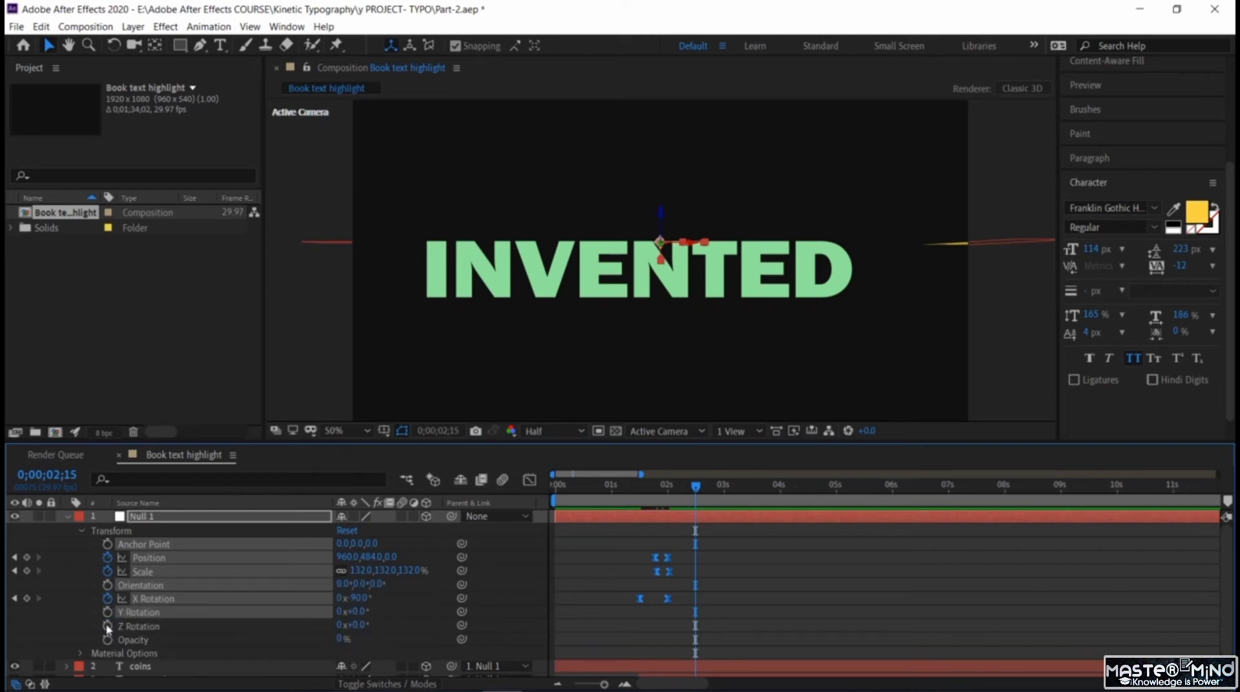
drag(108, 614, 107, 544)
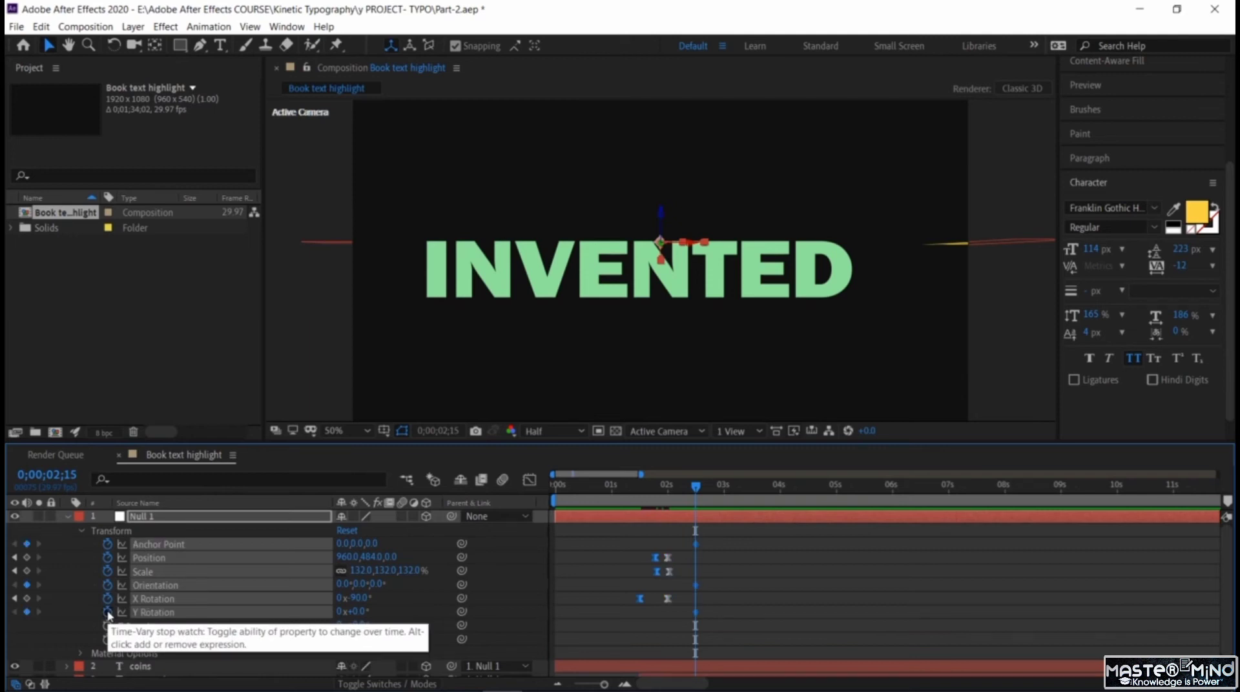
drag(337, 612, 345, 611)
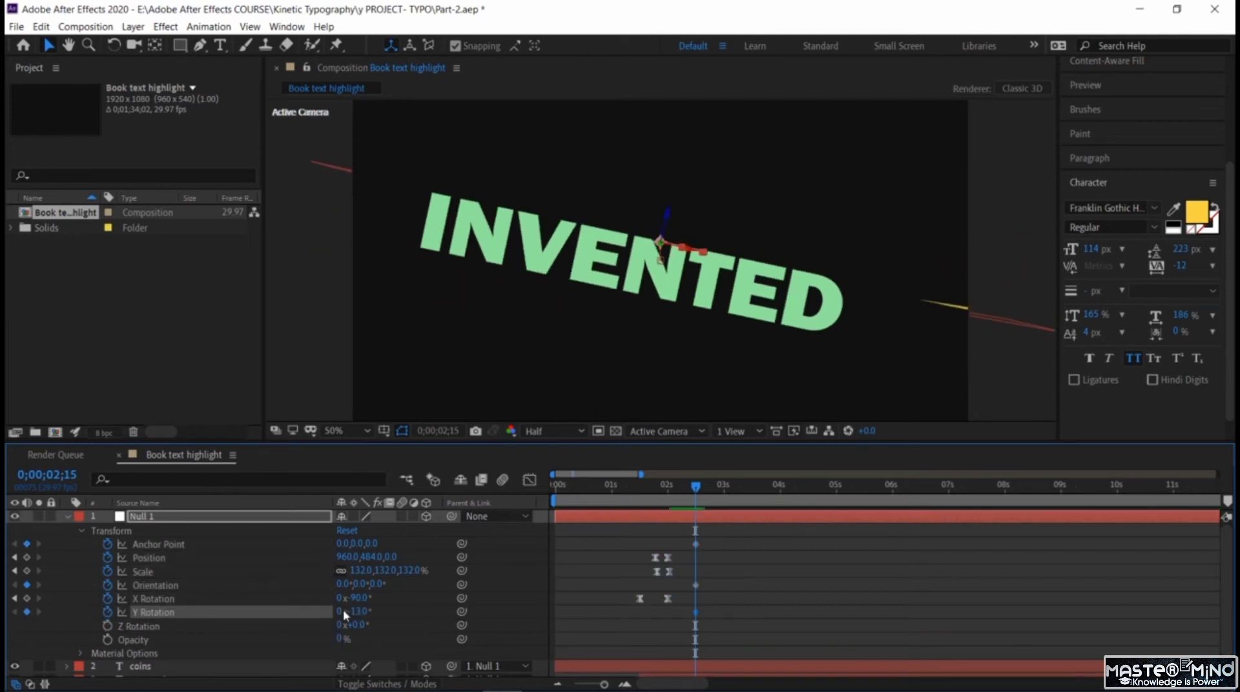
key(ctrl+z)
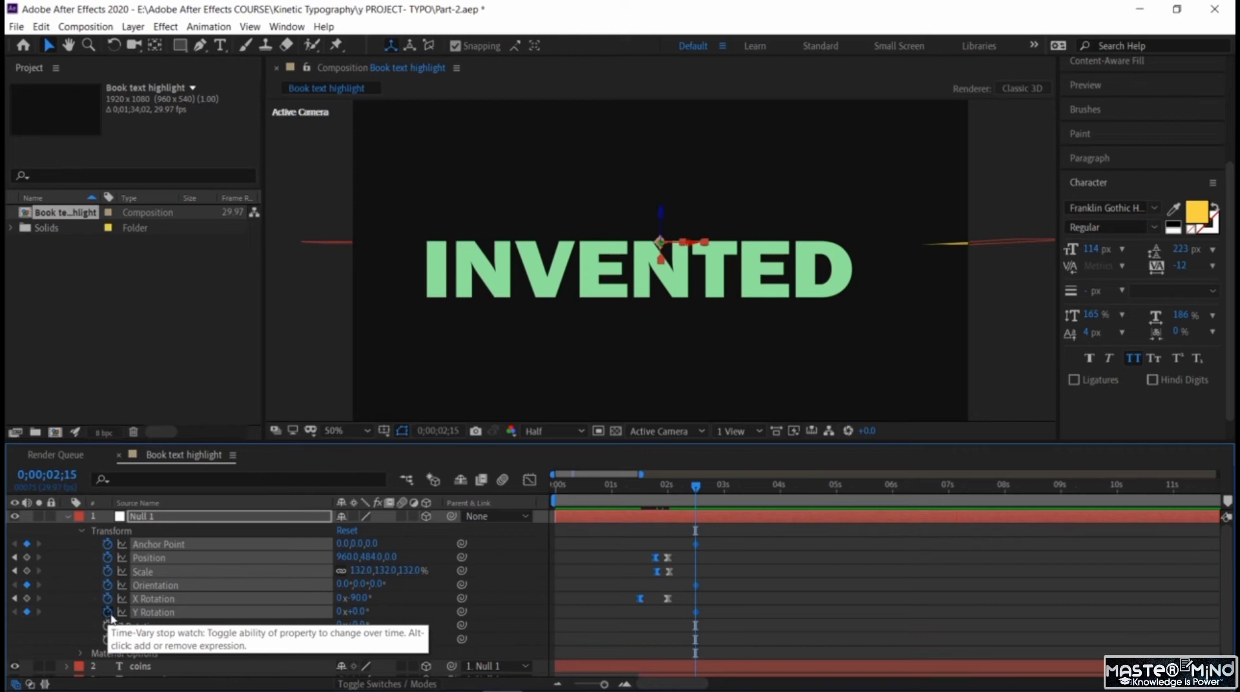
key(ctrl+z)
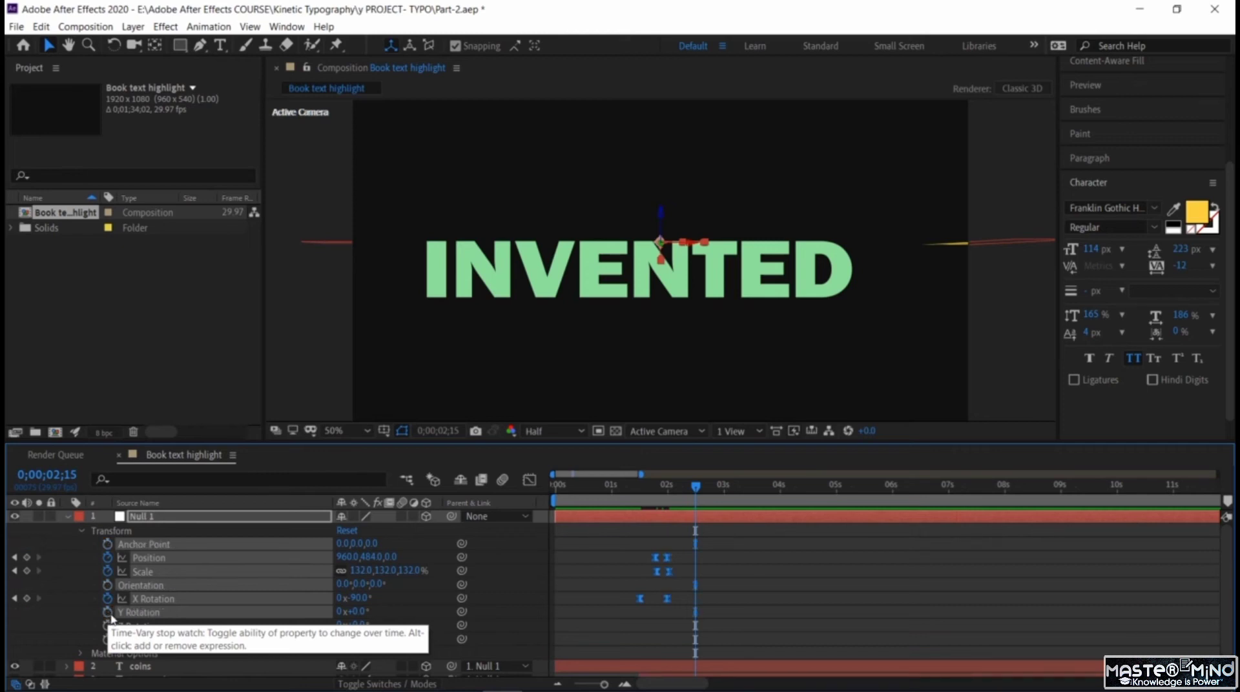
Clear the property selection and add a 0° Z Rotation keyframe to the null layer at 0;00;02;15.
click(53, 636)
click(108, 626)
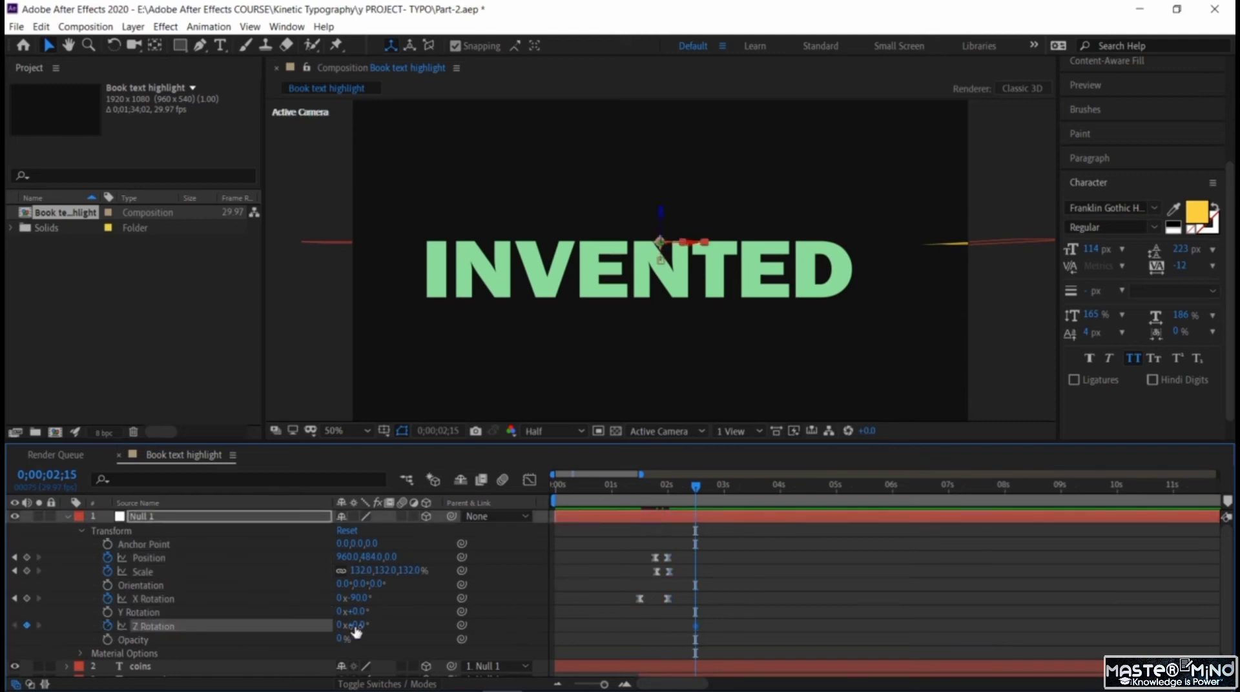
drag(346, 625, 334, 625)
key(ctrl+z)
Set the null layer's Z Rotation to 90° at 0;00;03;00 and collapse the layer's properties.
key(Page_Down)
key(Page_Down)
key(Page_Down)
key(Page_Down)
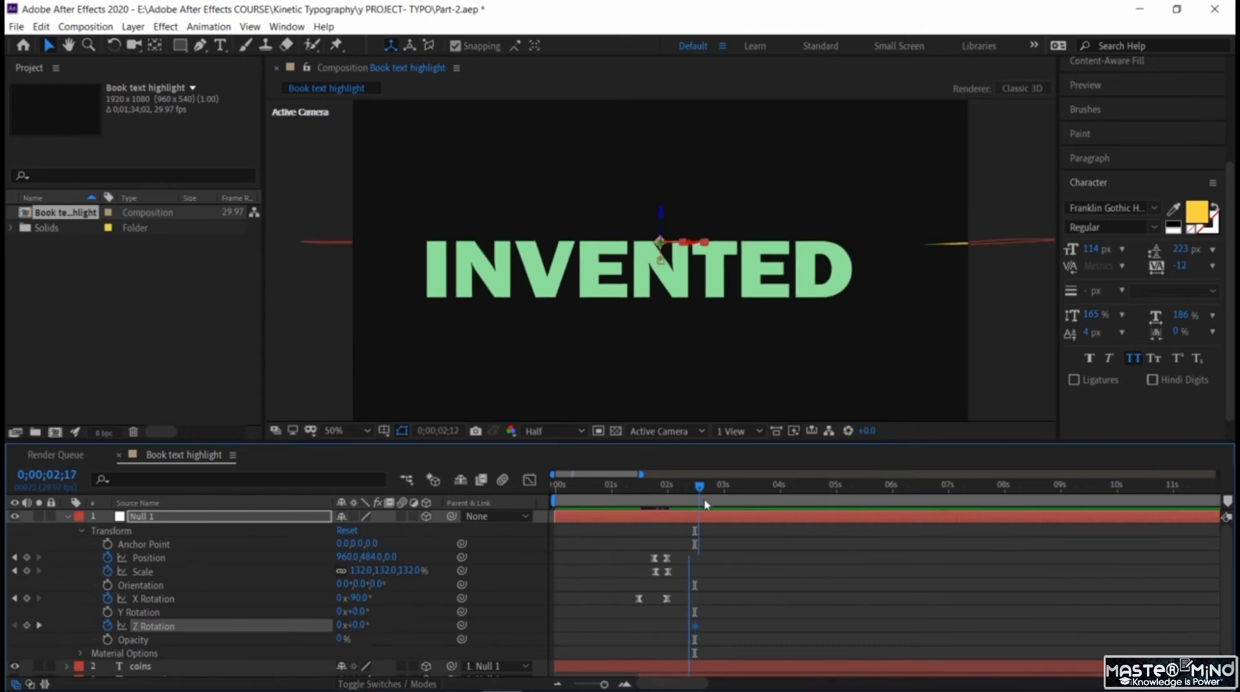
key(Page_Down)
key(Page_Down)
key(Page_Down)
key(Page_Down)
key(Page_Down)
key(Page_Down)
key(Page_Down)
key(Page_Down)
key(Page_Down)
key(Page_Down)
key(Page_Down)
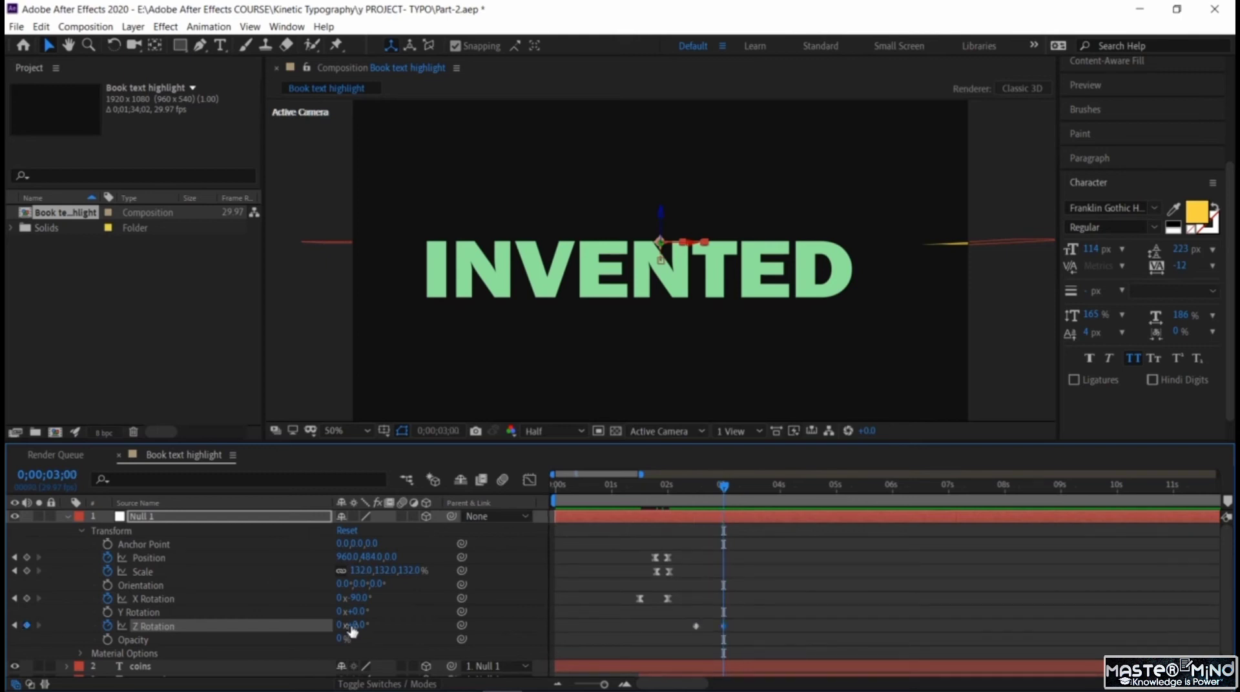
drag(352, 625, 425, 631)
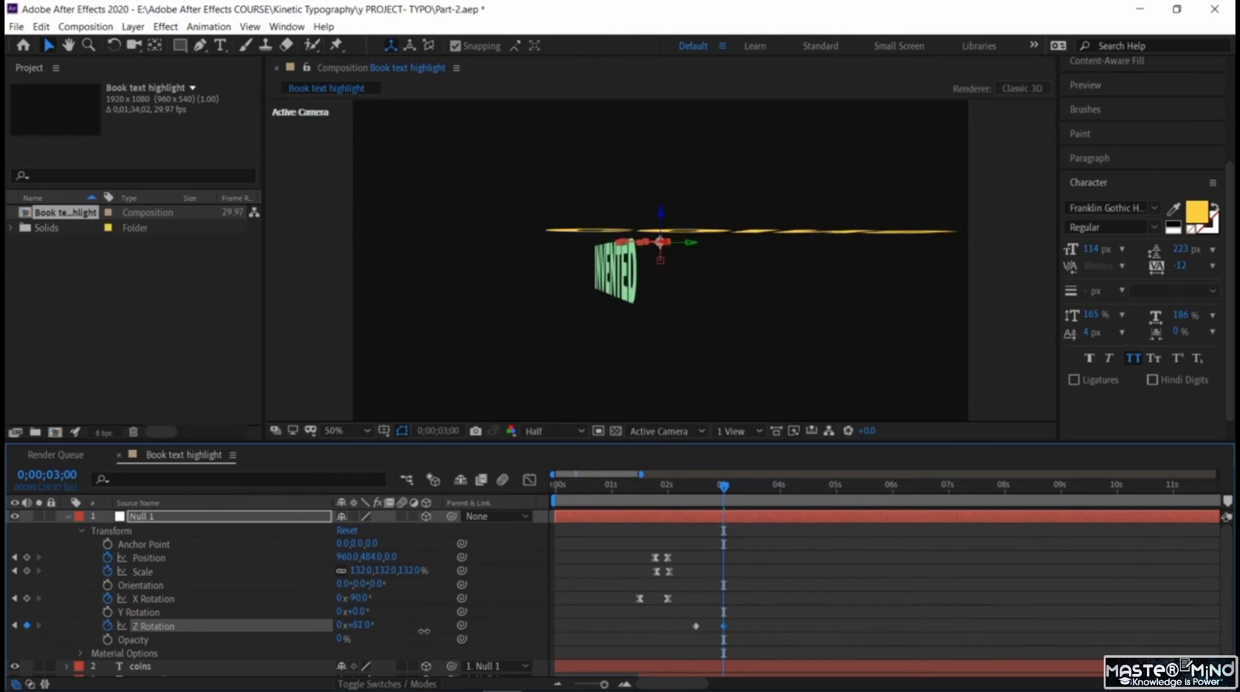
drag(425, 631, 431, 634)
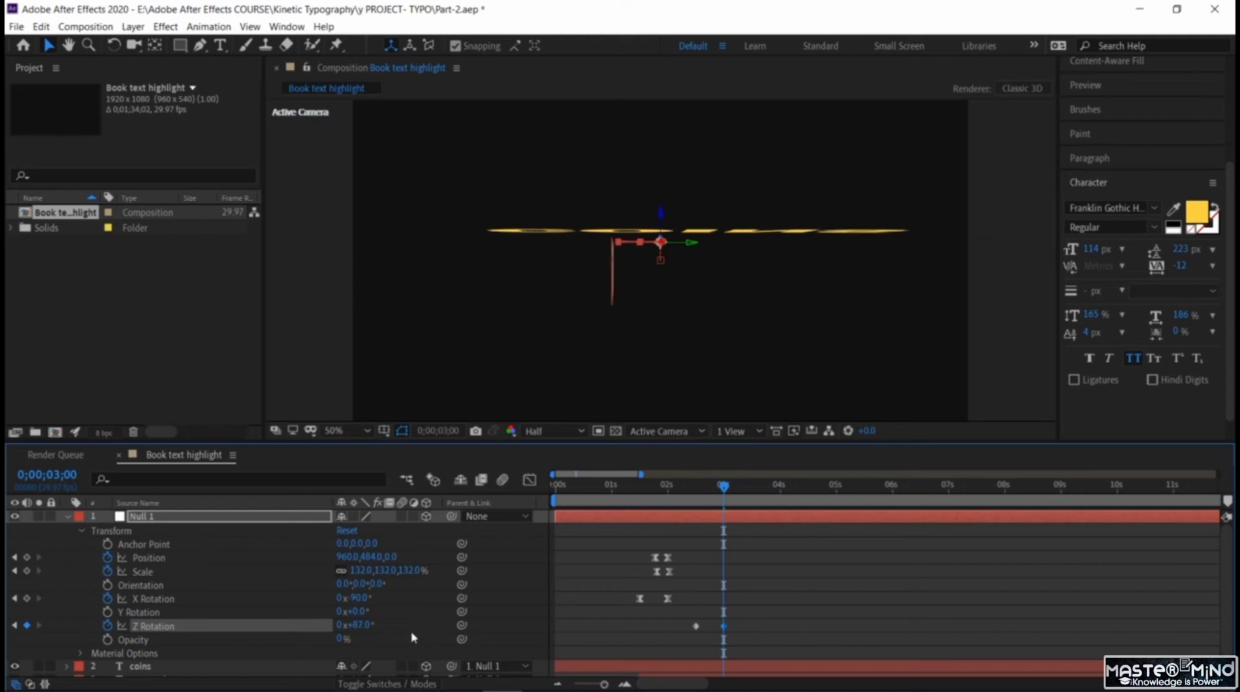
click(357, 624)
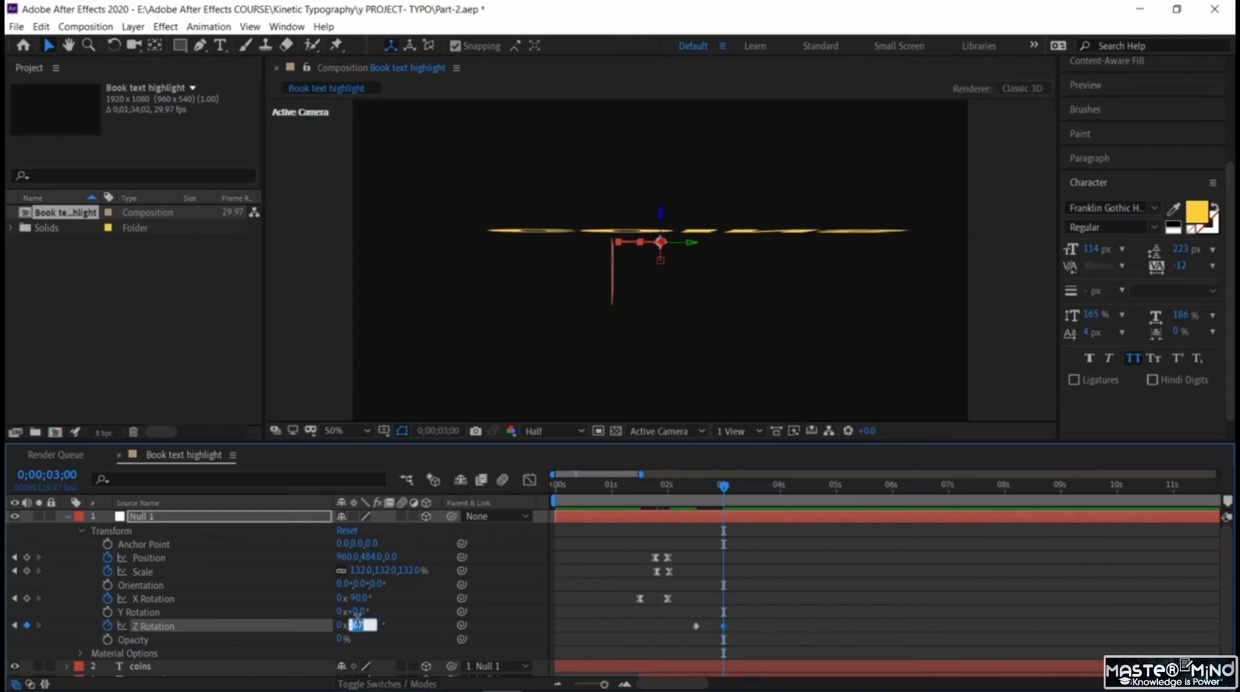
key(Return)
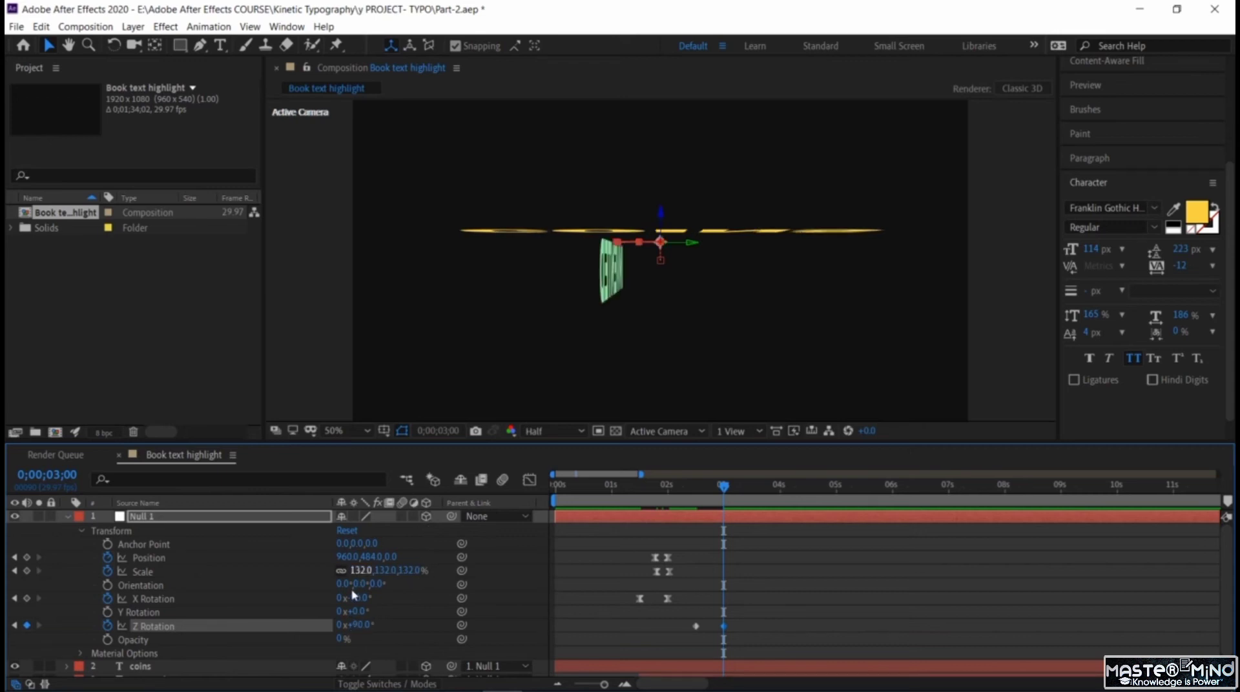
click(67, 517)
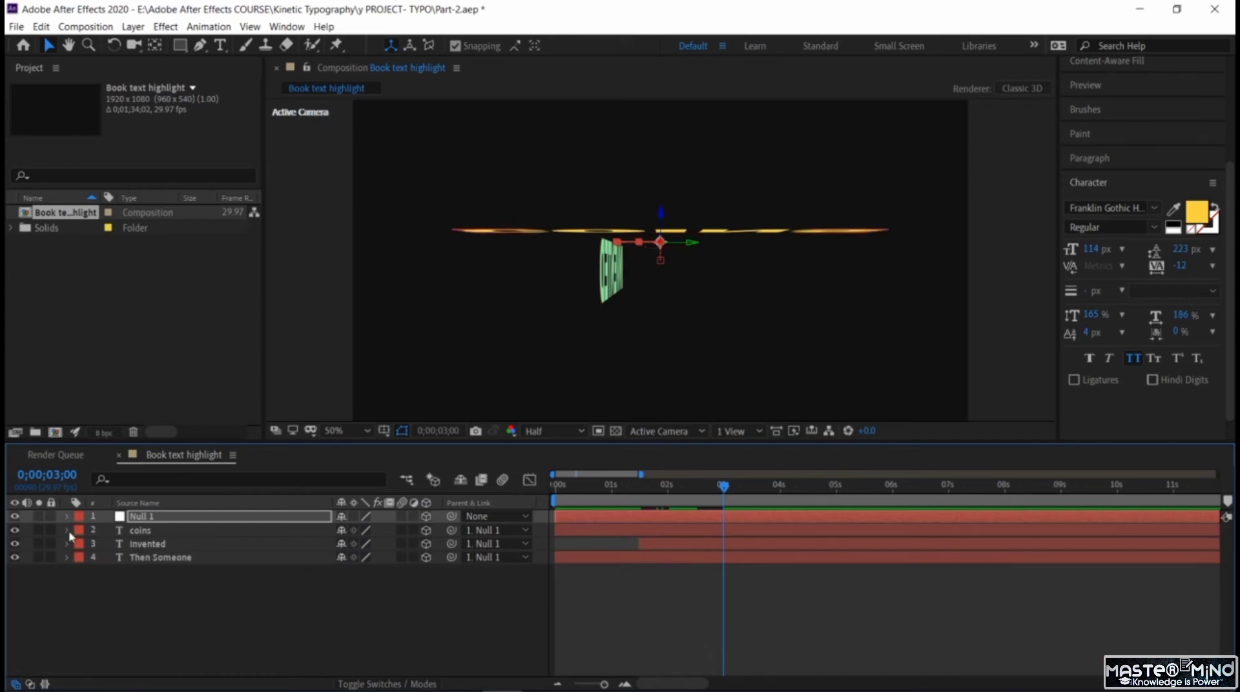
Set the "coins" layer's Y Rotation to -90° without keyframing its rotation.
click(67, 531)
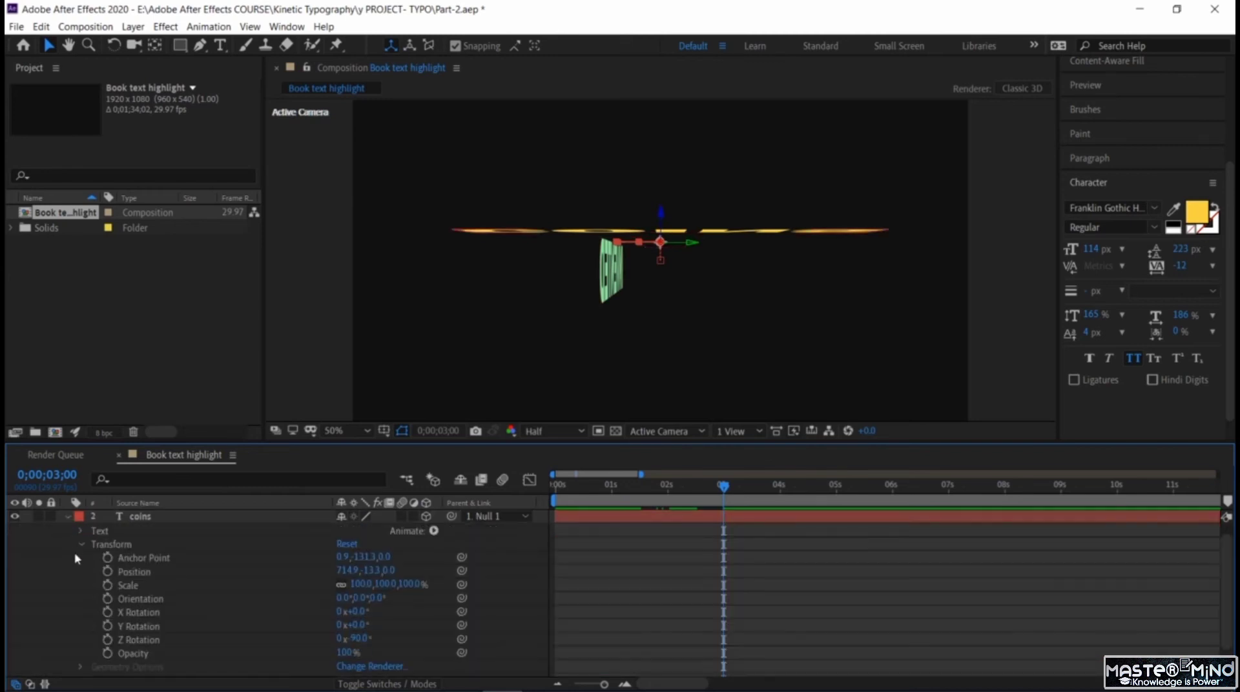
click(107, 612)
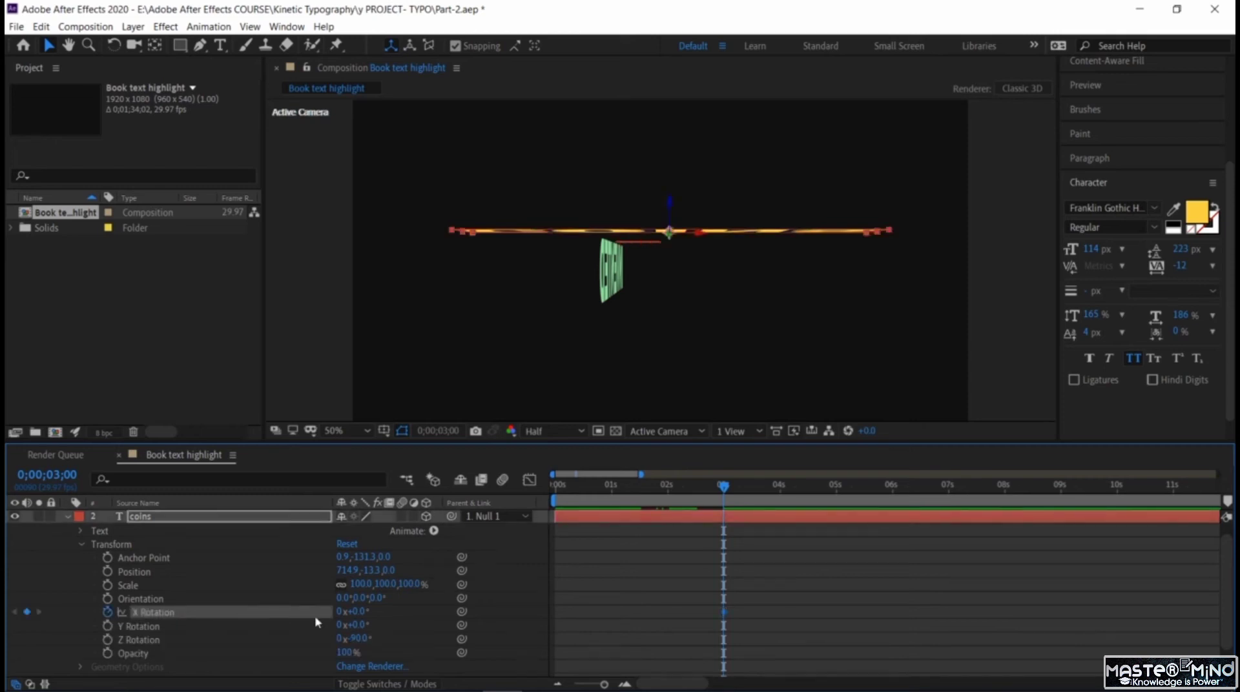
mouse_move(363, 614)
mouse_down()
mouse_move(370, 622)
mouse_move(353, 635)
mouse_up()
drag(358, 625, 268, 610)
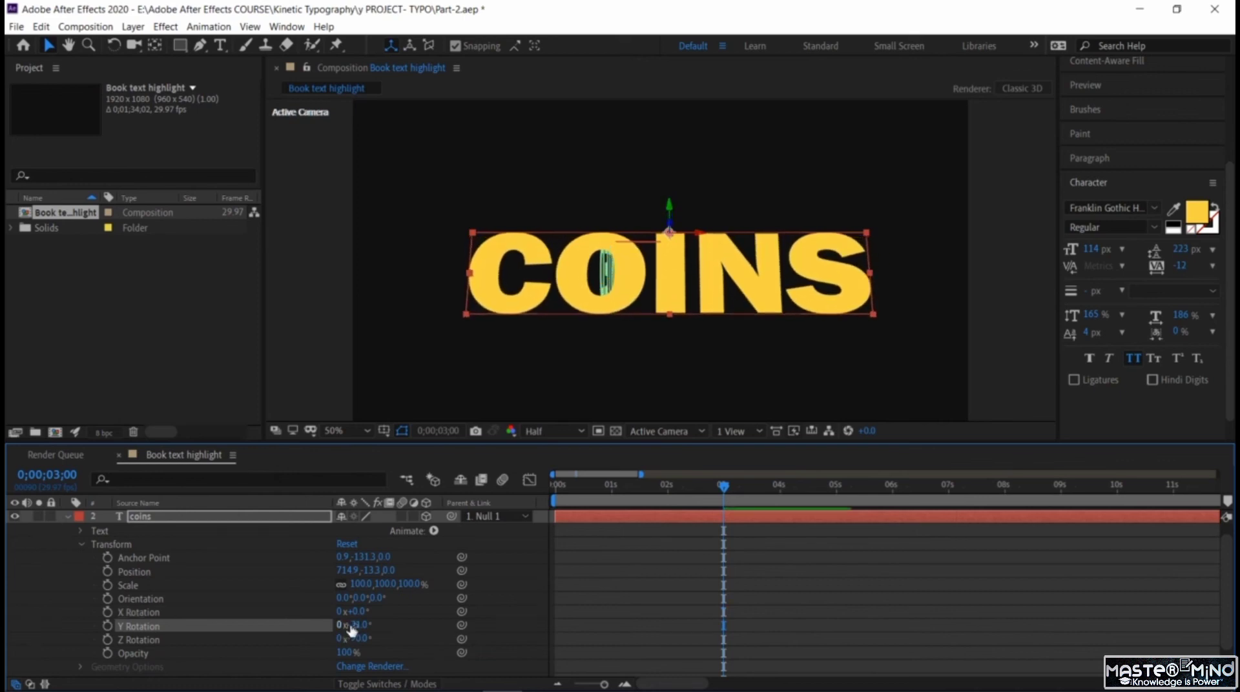
click(351, 625)
text(-9)
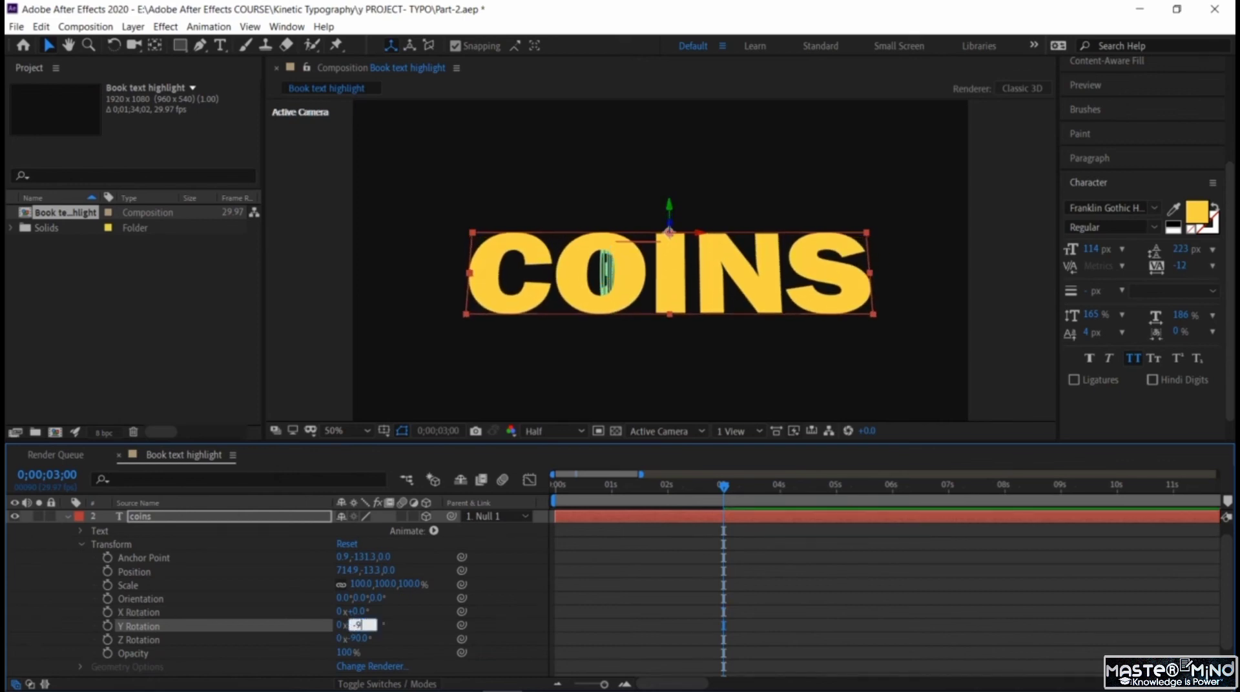
text(0)
key(Return)
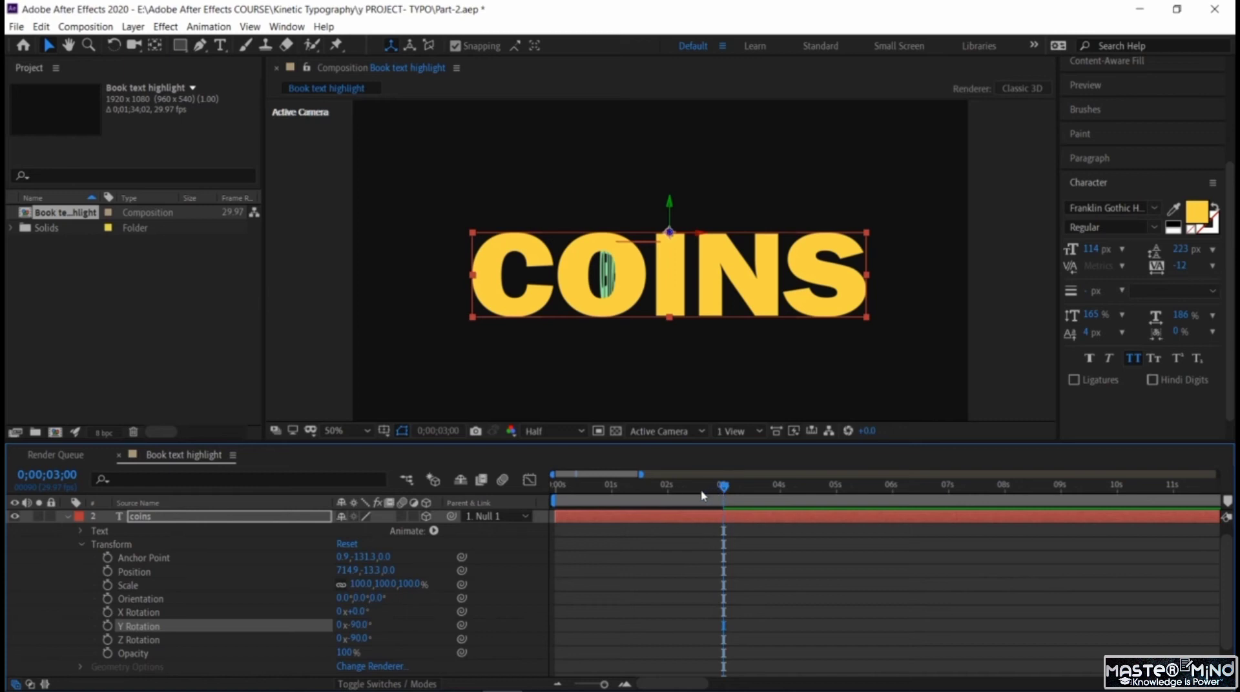
Fade out the "Invented" layer with Opacity keyframes of 100% at 0;00;02;24 and 0% at 0;00;02;29, and collapse its properties.
drag(703, 496, 713, 530)
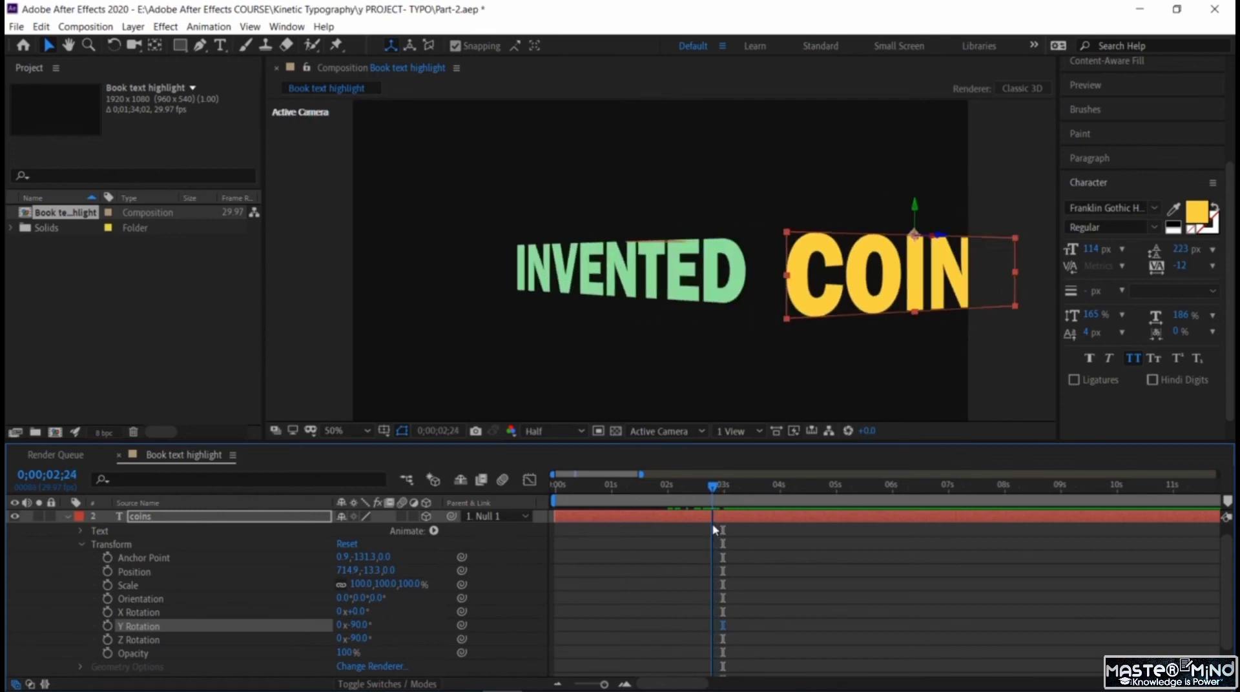
click(67, 516)
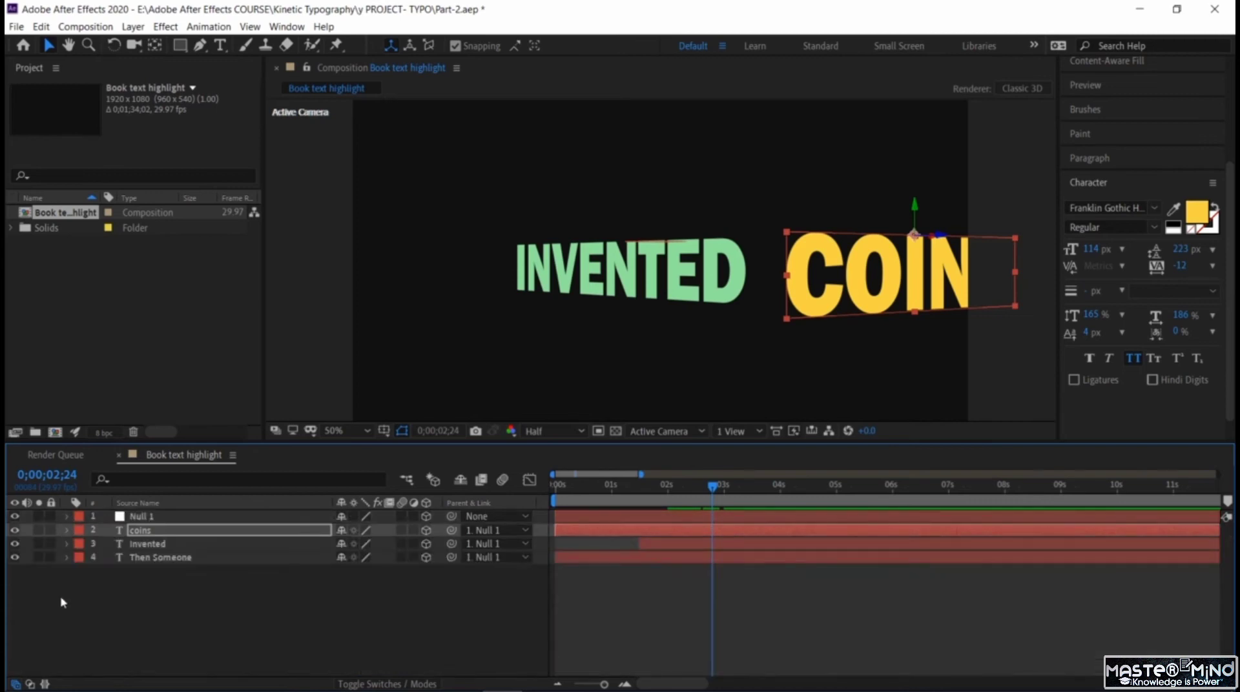
click(67, 543)
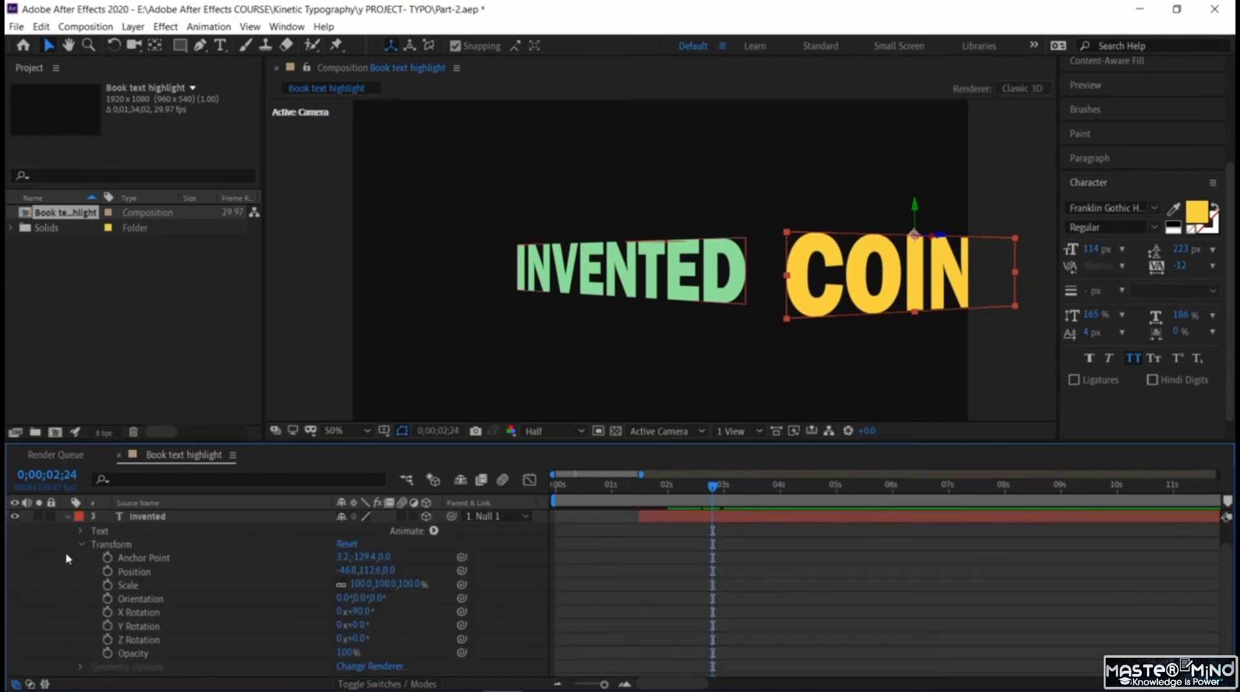
click(108, 654)
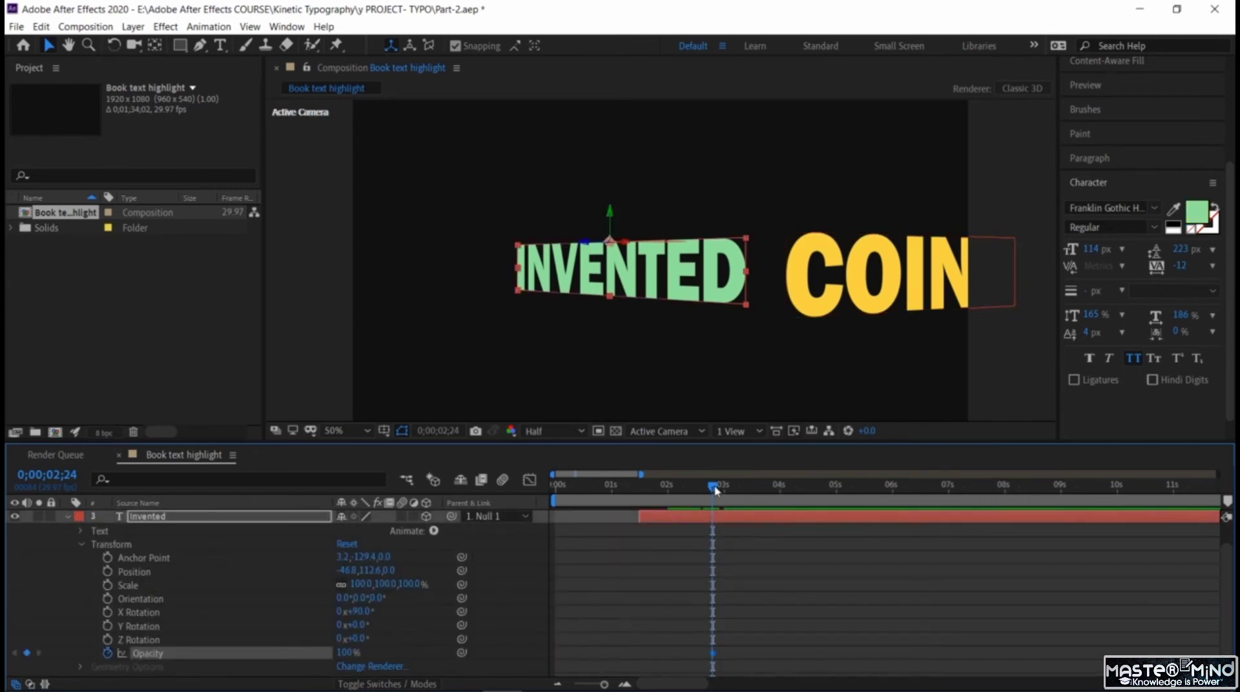
drag(716, 491, 723, 491)
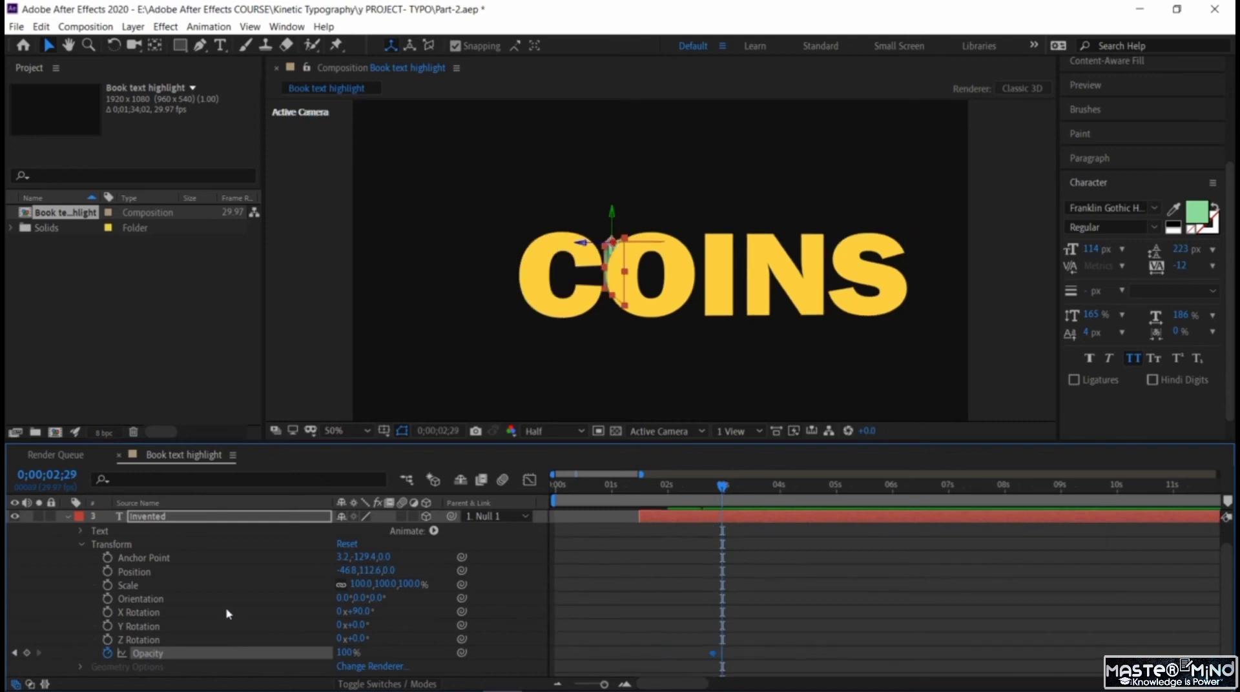
click(26, 653)
drag(342, 653, 216, 650)
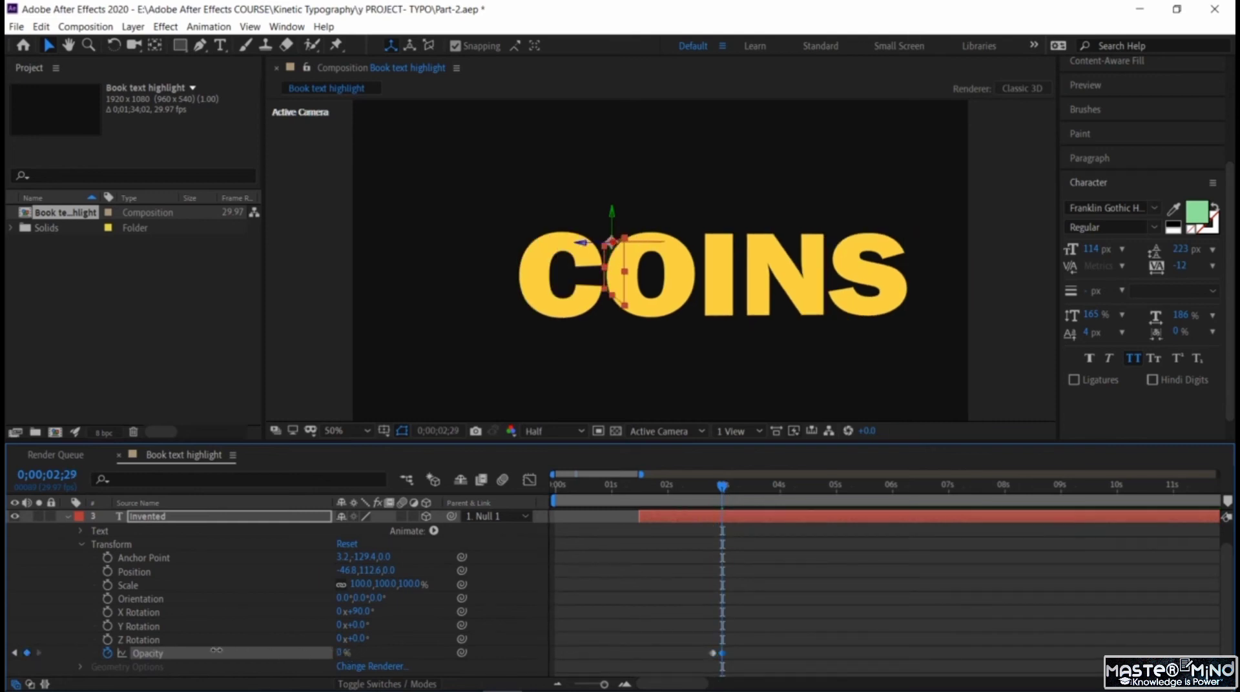
click(68, 517)
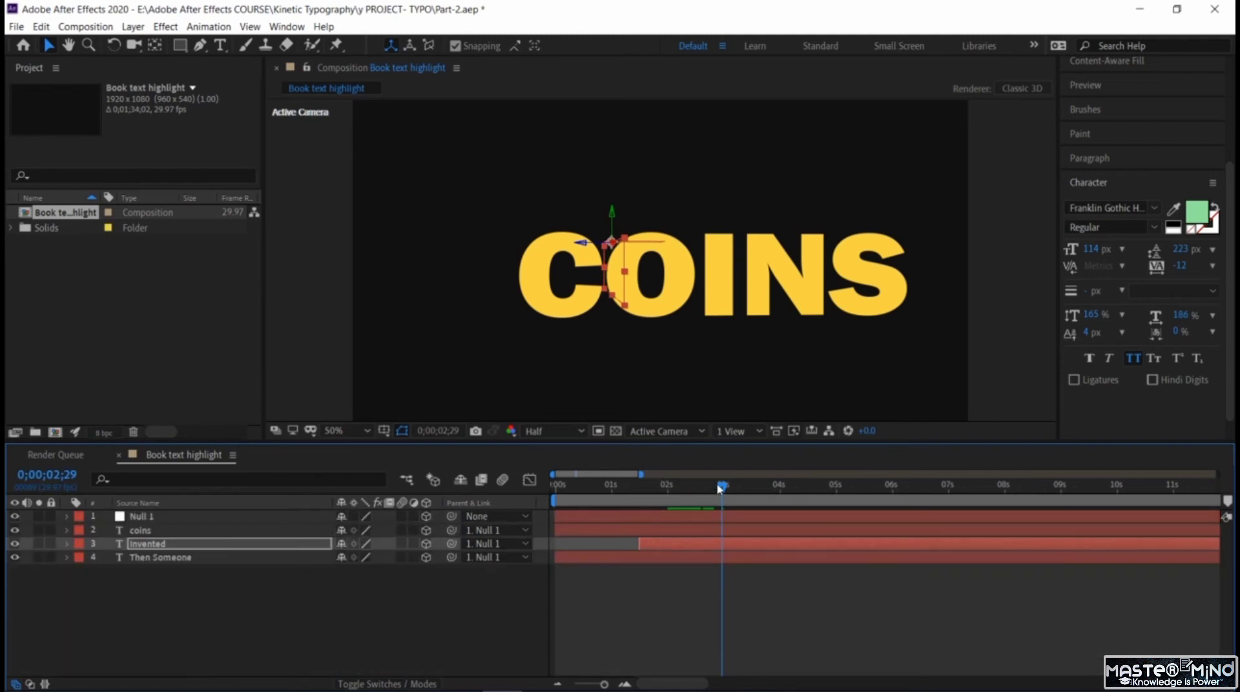
Check the null layer's keyframes around 0;00;03;00 and preview the text animation from the start of the composition.
click(68, 517)
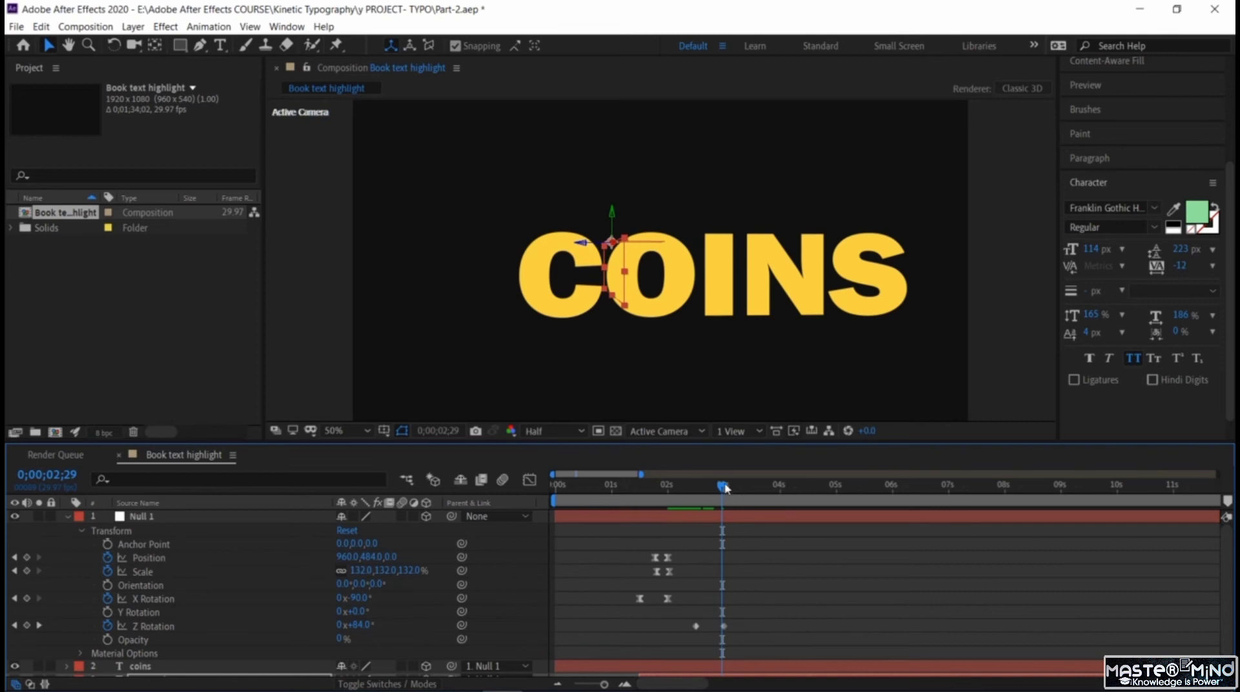
drag(723, 485, 723, 513)
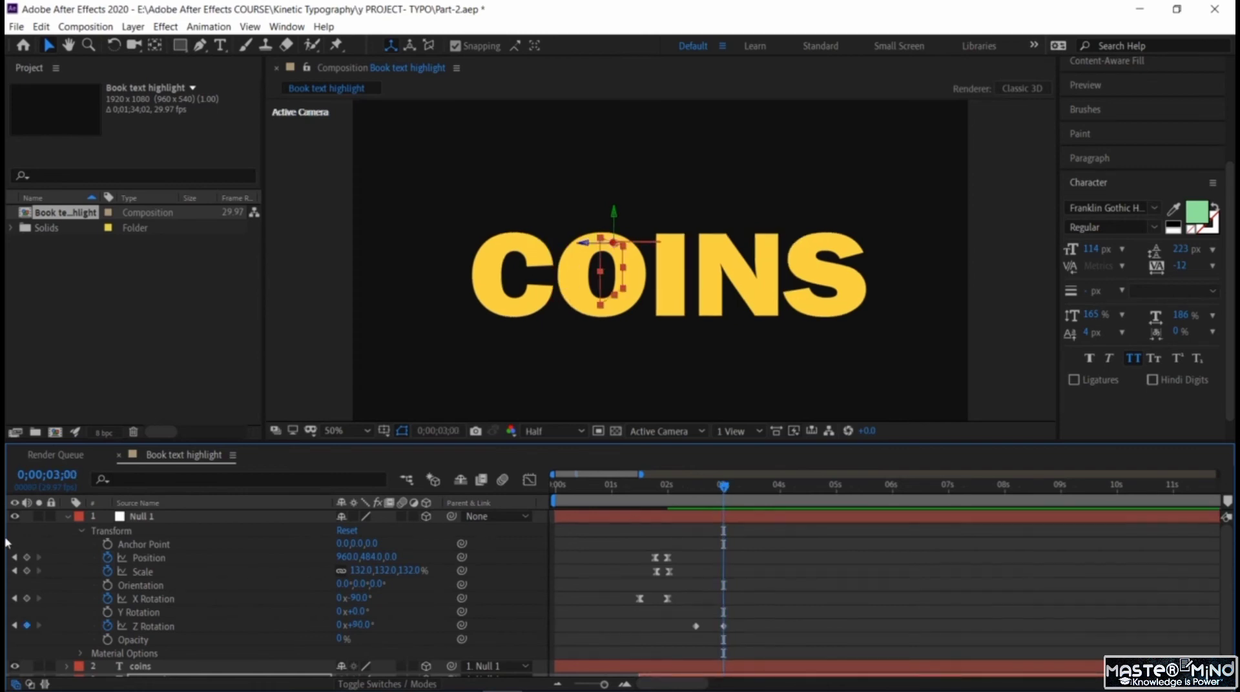
click(65, 516)
key(Home)
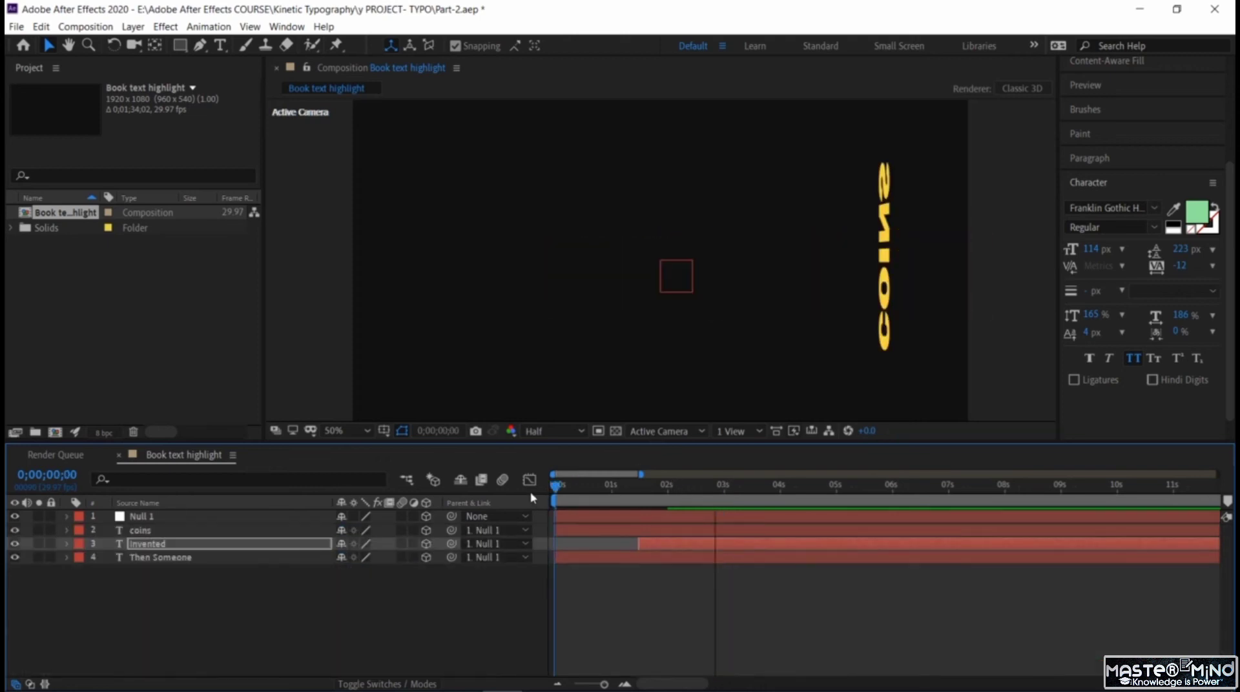
key(space)
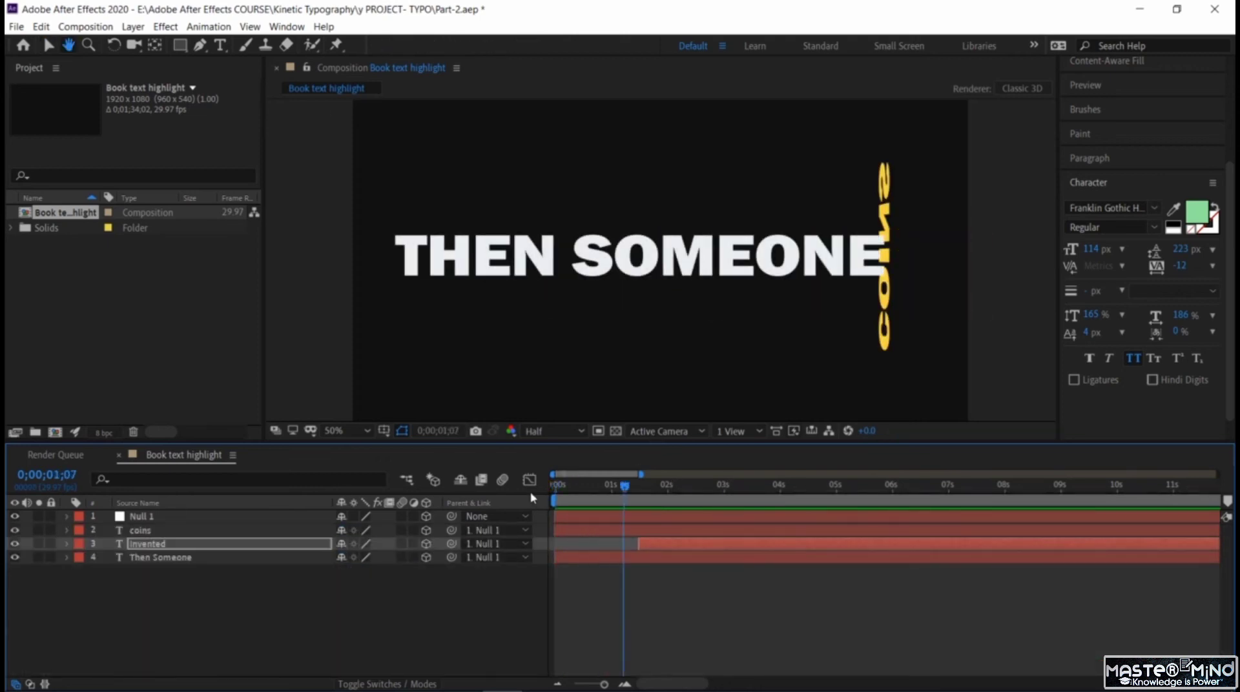
drag(629, 489, 688, 516)
key(space)
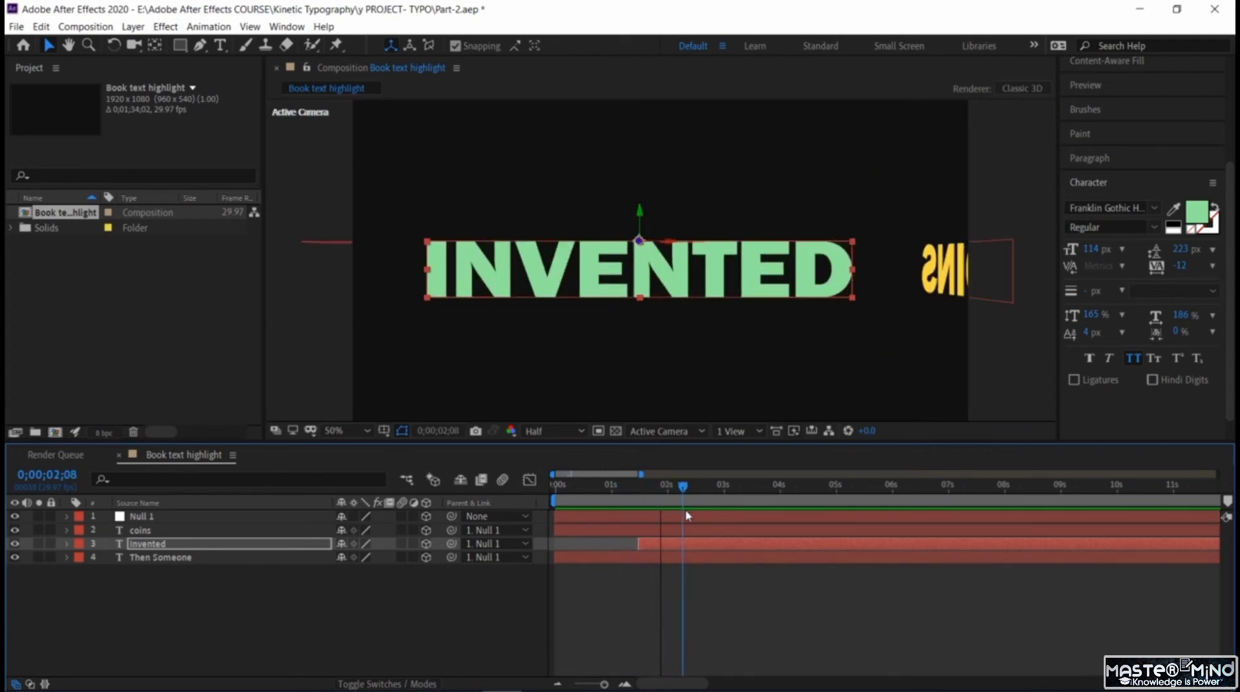
key(space)
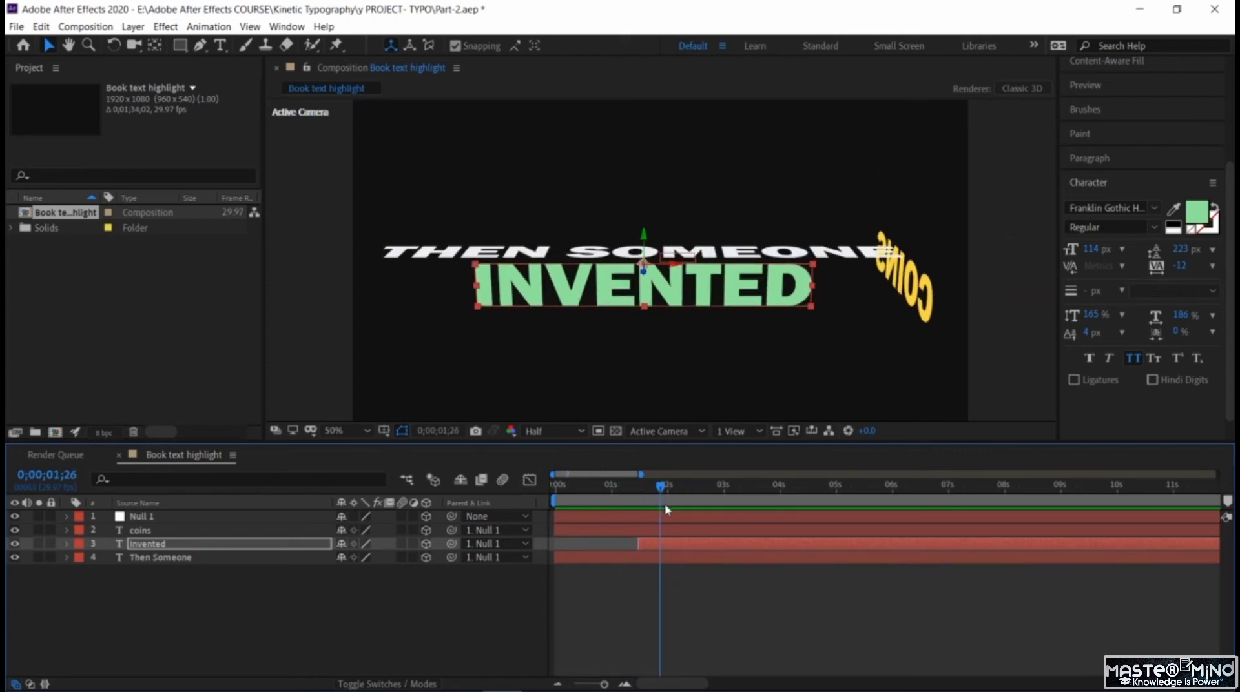
Trim the start of the "coins" layer to 0;00;02;18 and preview the animation.
drag(665, 504, 709, 530)
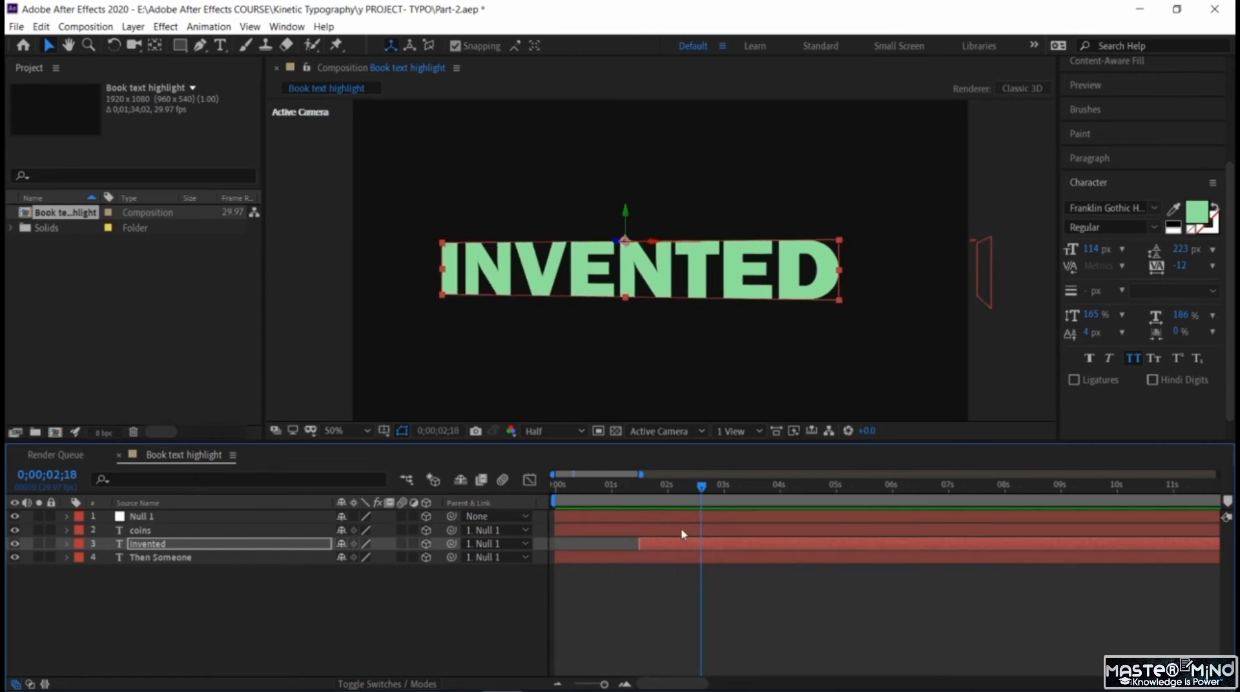
click(686, 533)
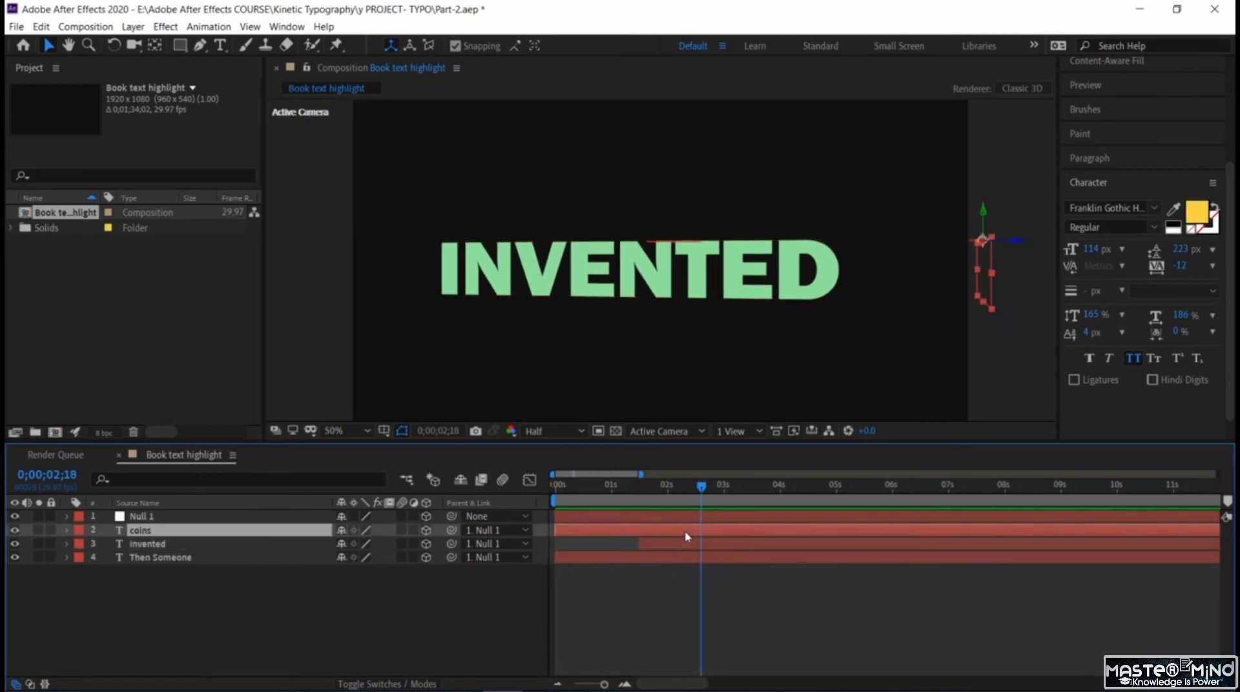
key(alt+bracketleft)
key(space)
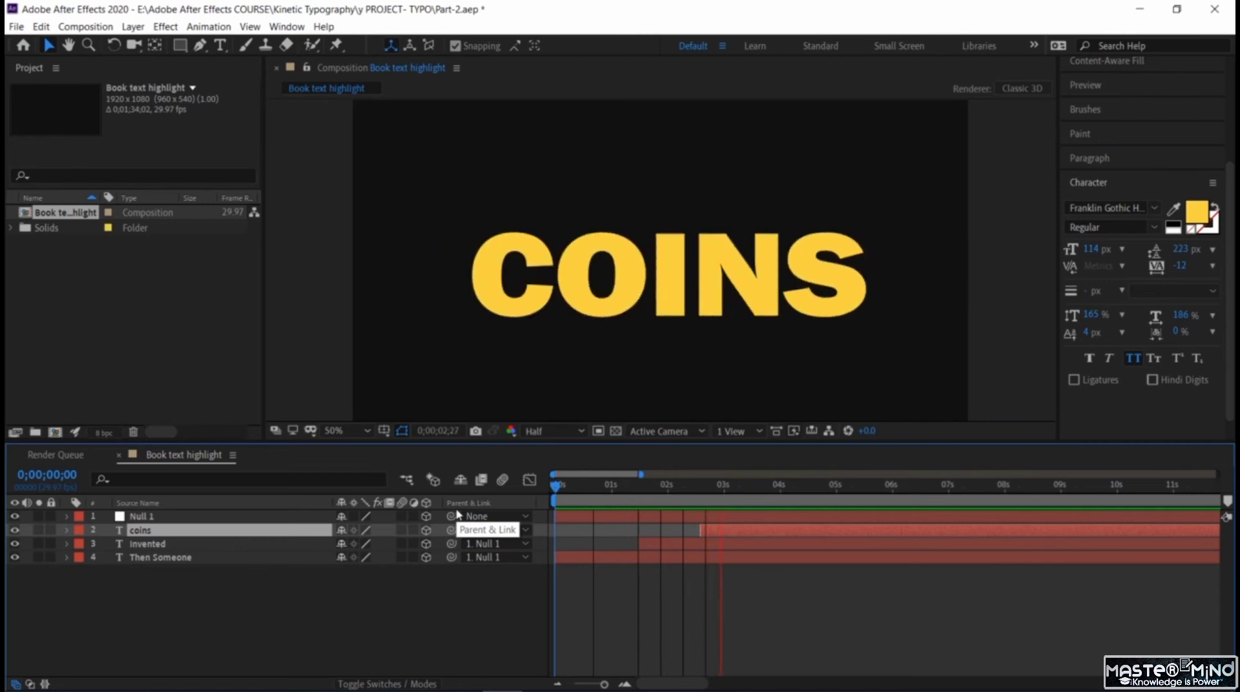
key(space)
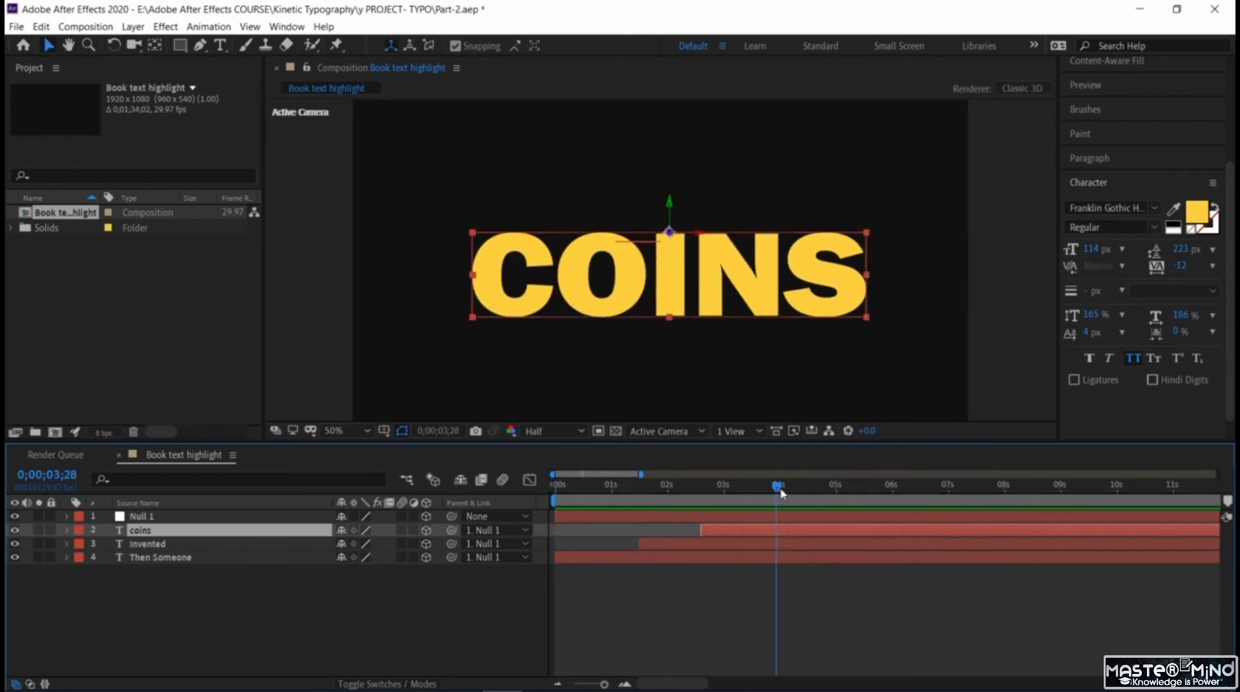
Add a Fill Hue text animator to the "coins" layer and keyframe it at 0° at 0;00;03;13.
mouse_move(744, 485)
mouse_down()
mouse_move(715, 494)
mouse_move(744, 515)
mouse_move(717, 515)
mouse_move(759, 489)
mouse_move(748, 488)
mouse_up()
click(759, 489)
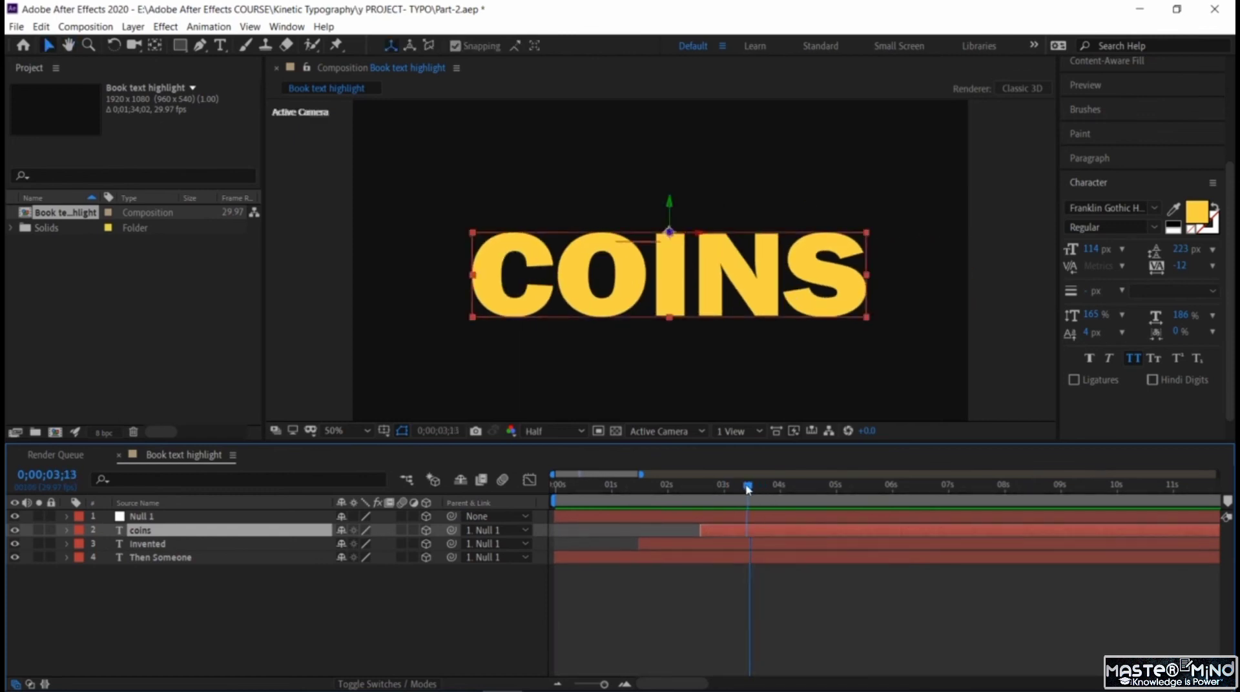
click(67, 531)
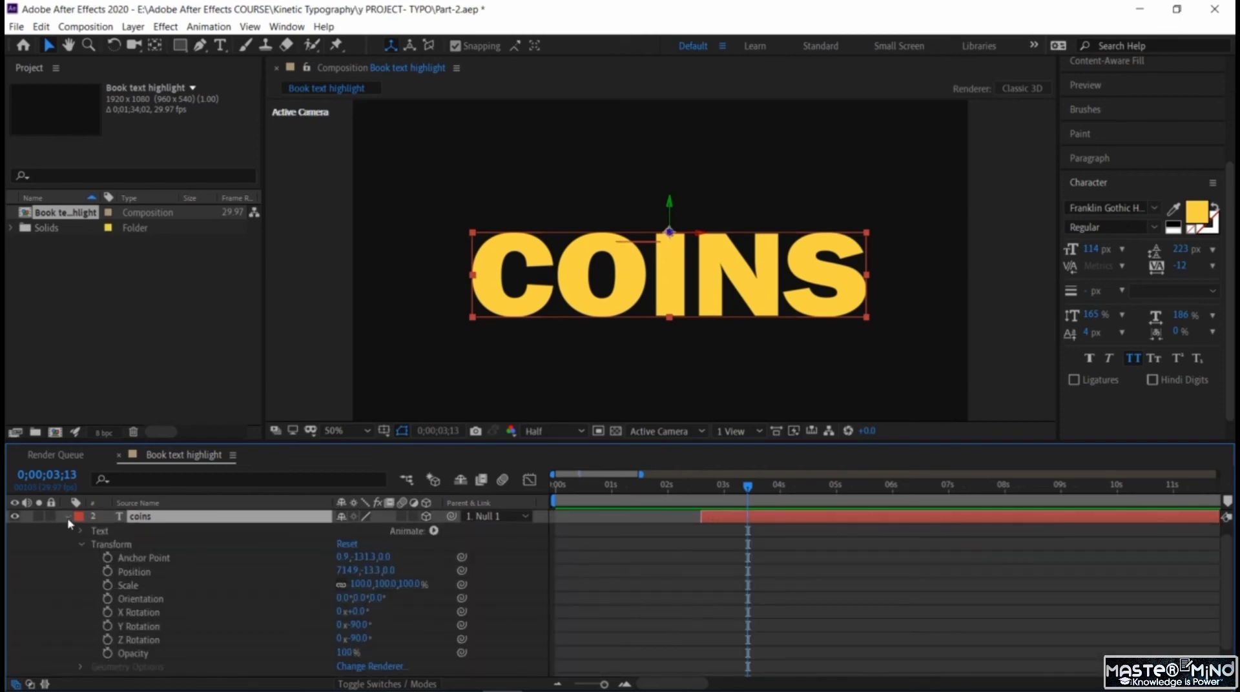
click(432, 531)
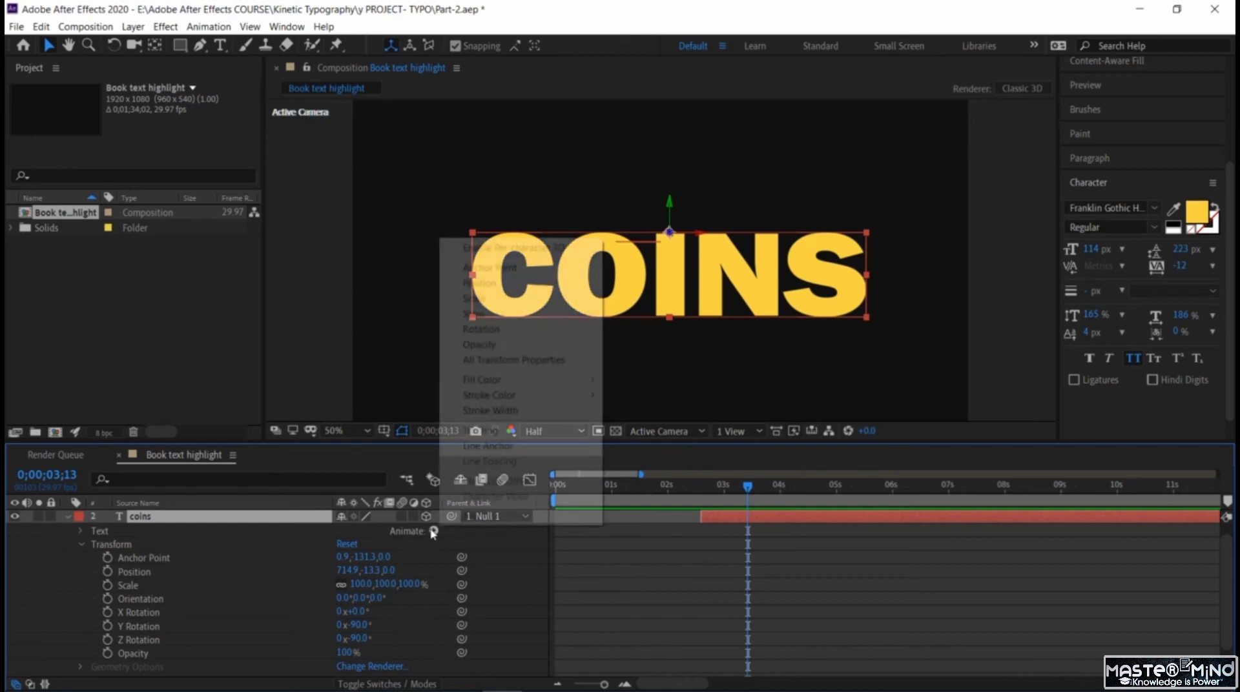
mouse_move(533, 387)
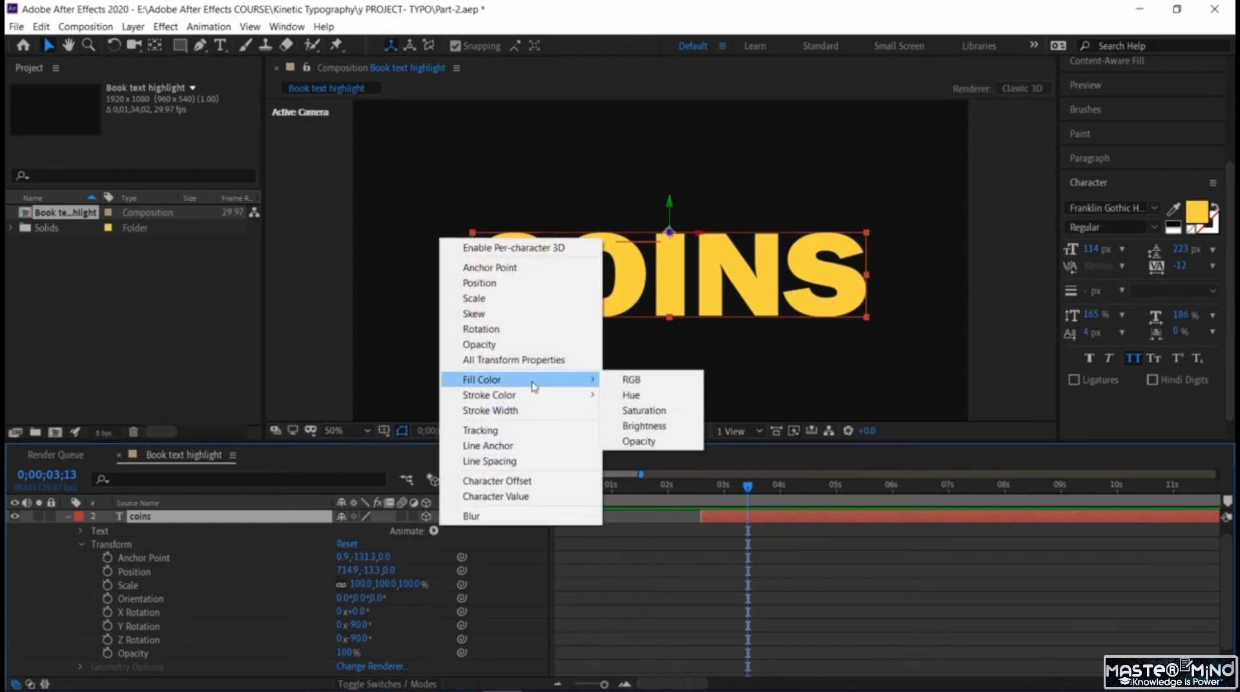
click(649, 397)
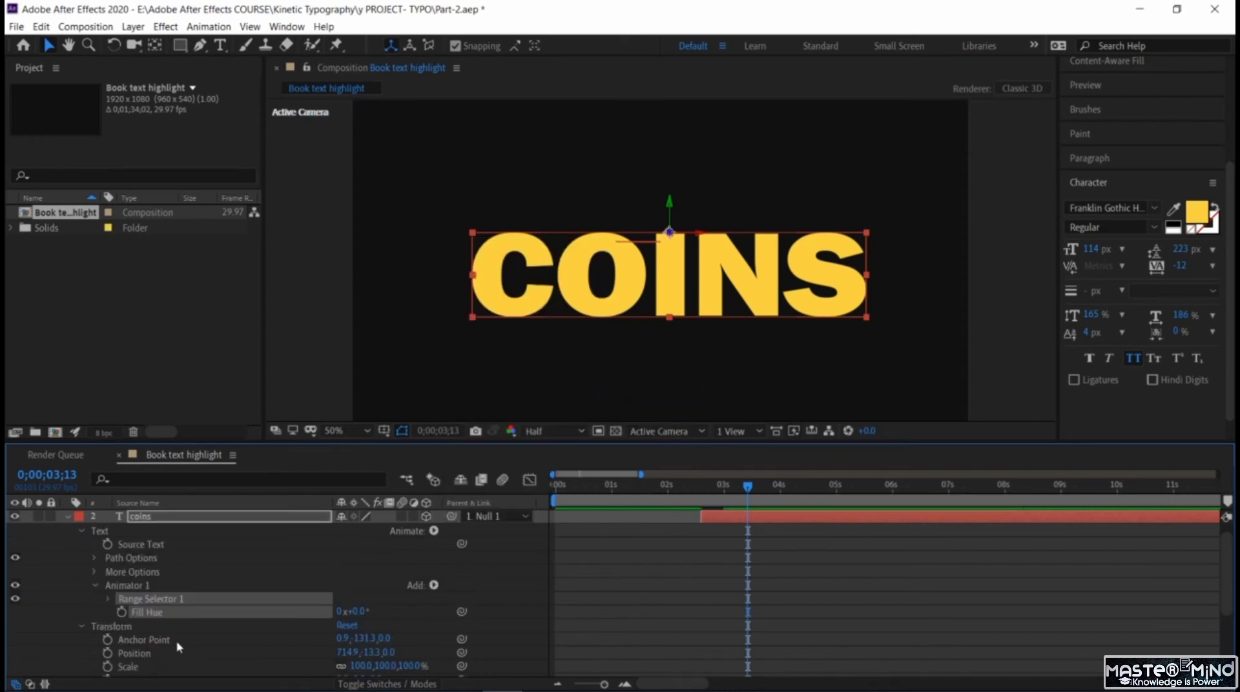
click(122, 612)
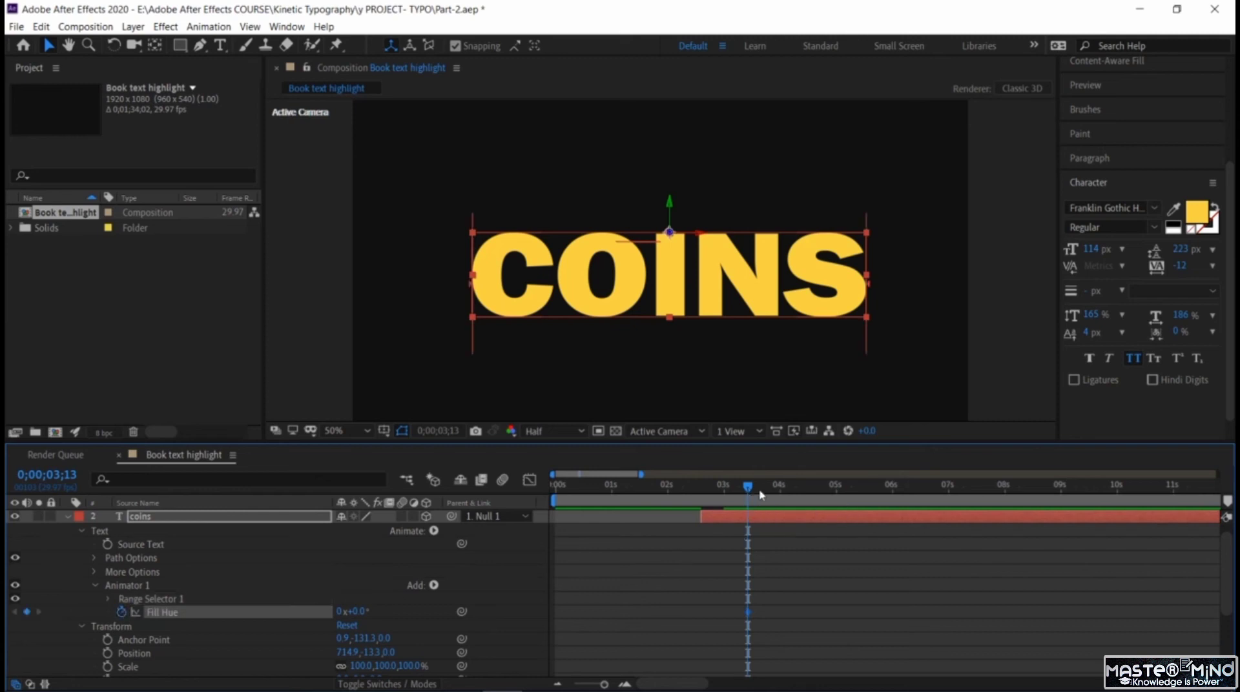
Keyframe the "coins" Fill Hue at 180° at 0;00;04;13 and preview the colour change from 0;00;02;19.
drag(748, 490, 806, 511)
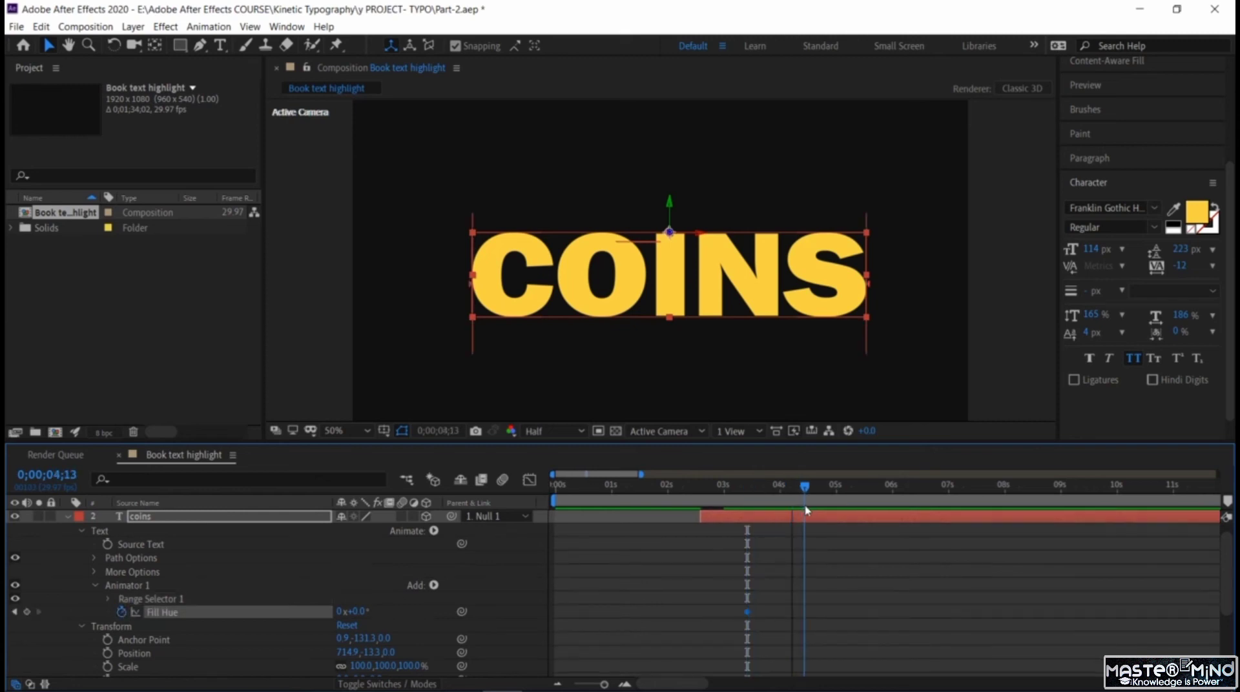
click(27, 612)
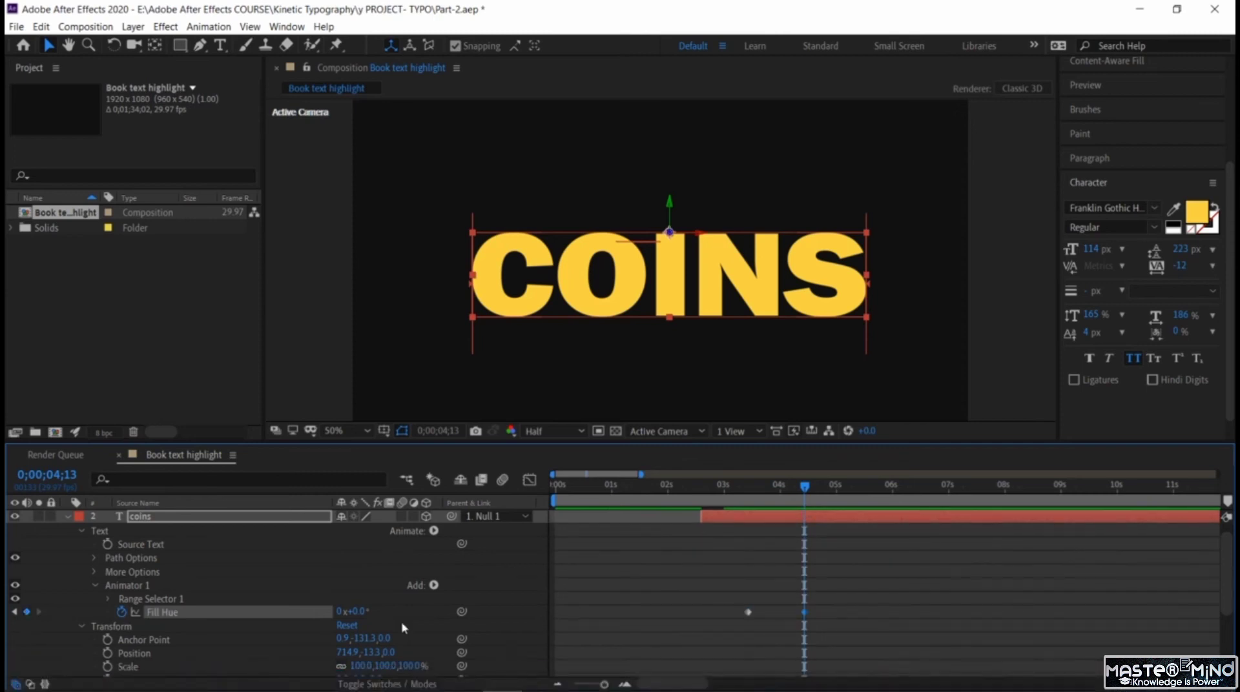
click(358, 611)
text(180)
key(Return)
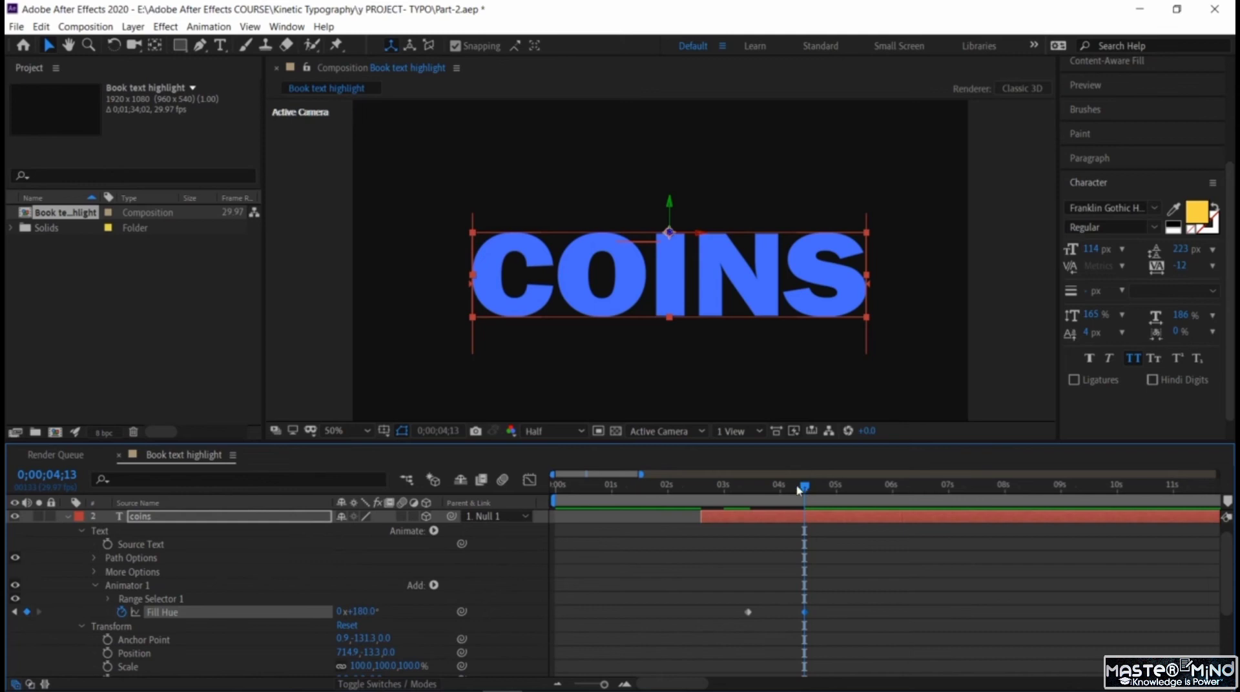
drag(801, 488, 704, 487)
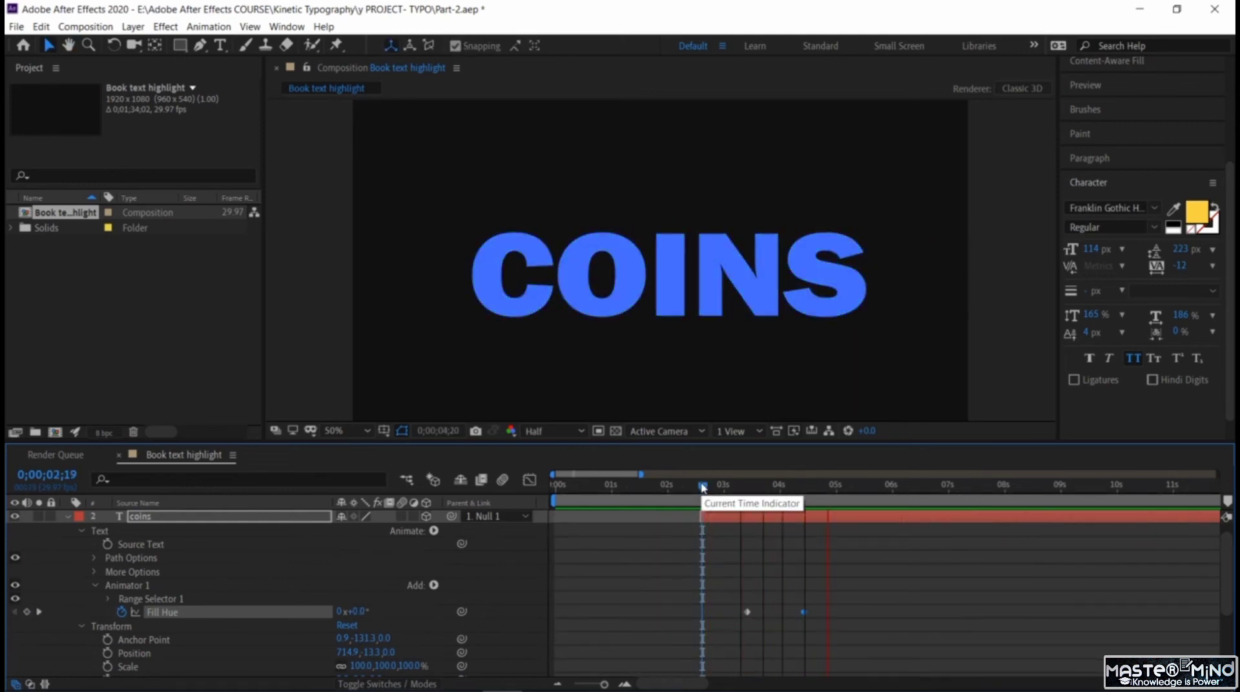
Keyframe the "coins" Fill Hue at 360° at 0;00;05;12.
click(875, 486)
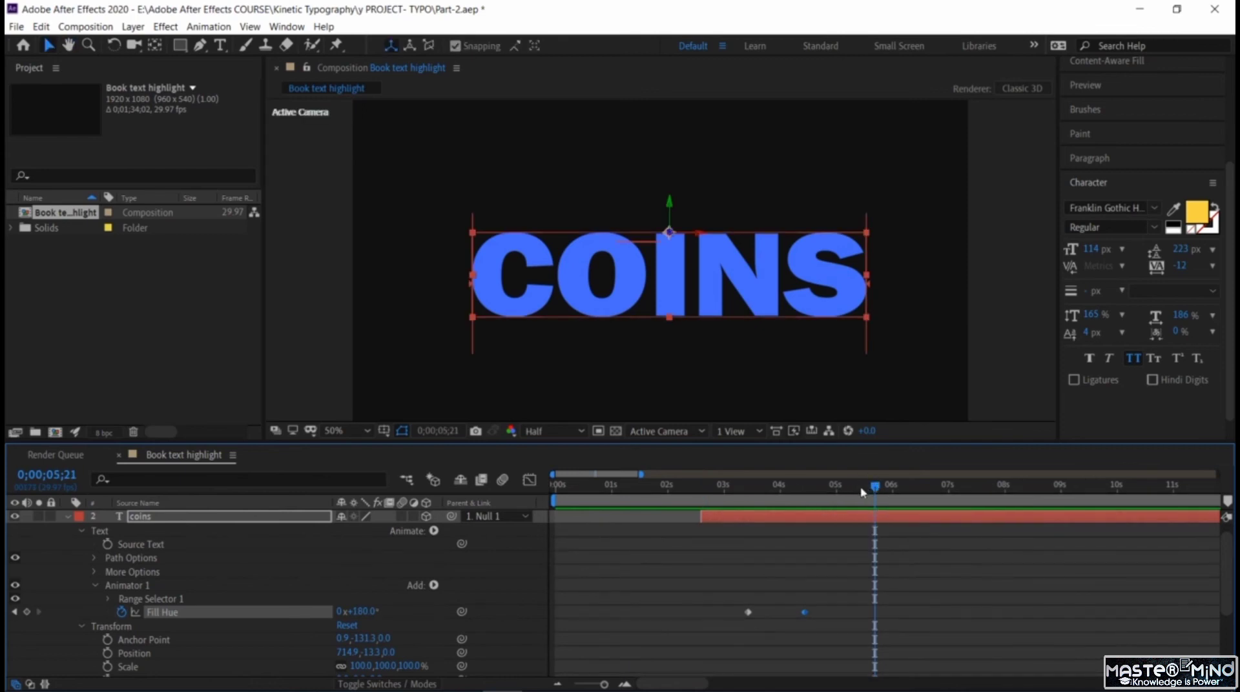
click(858, 489)
drag(858, 494, 860, 494)
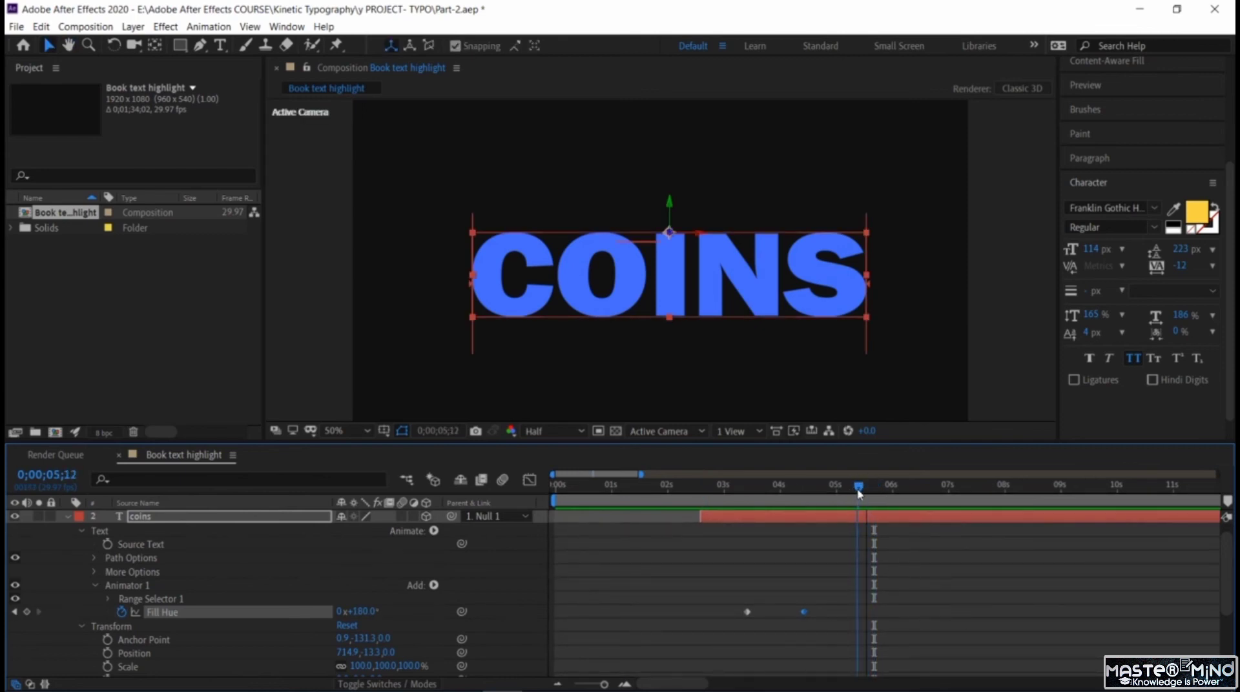
click(26, 613)
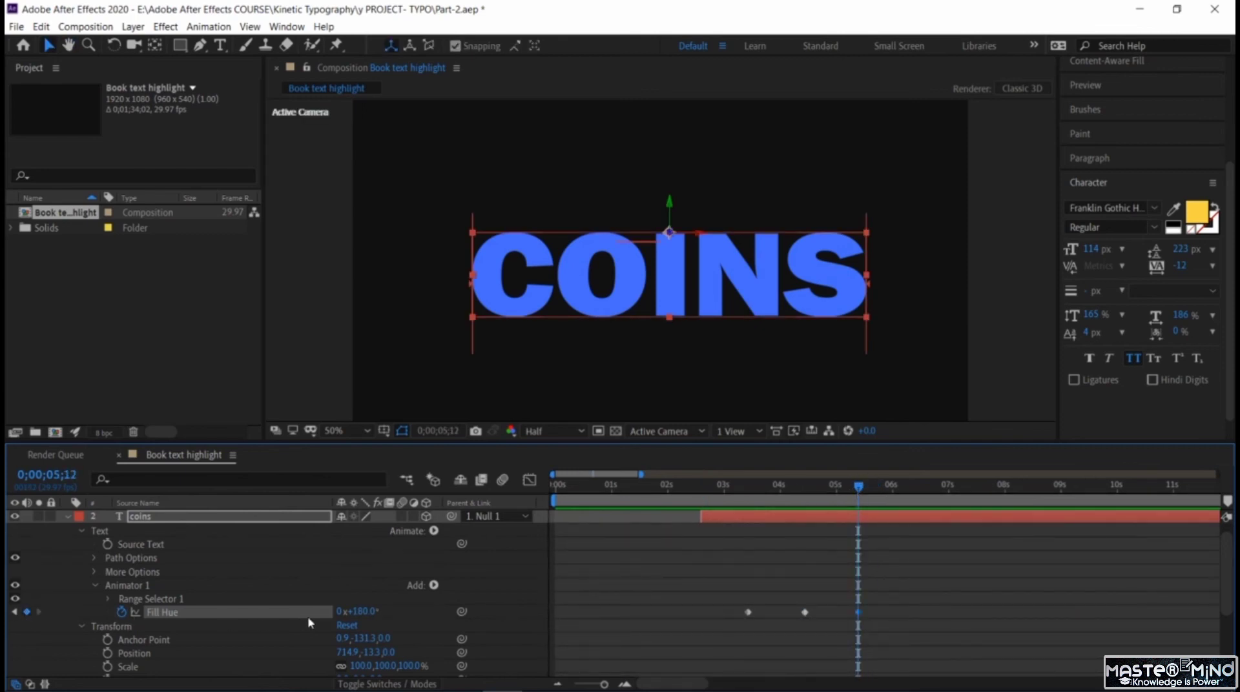
click(358, 611)
text(360)
key(Return)
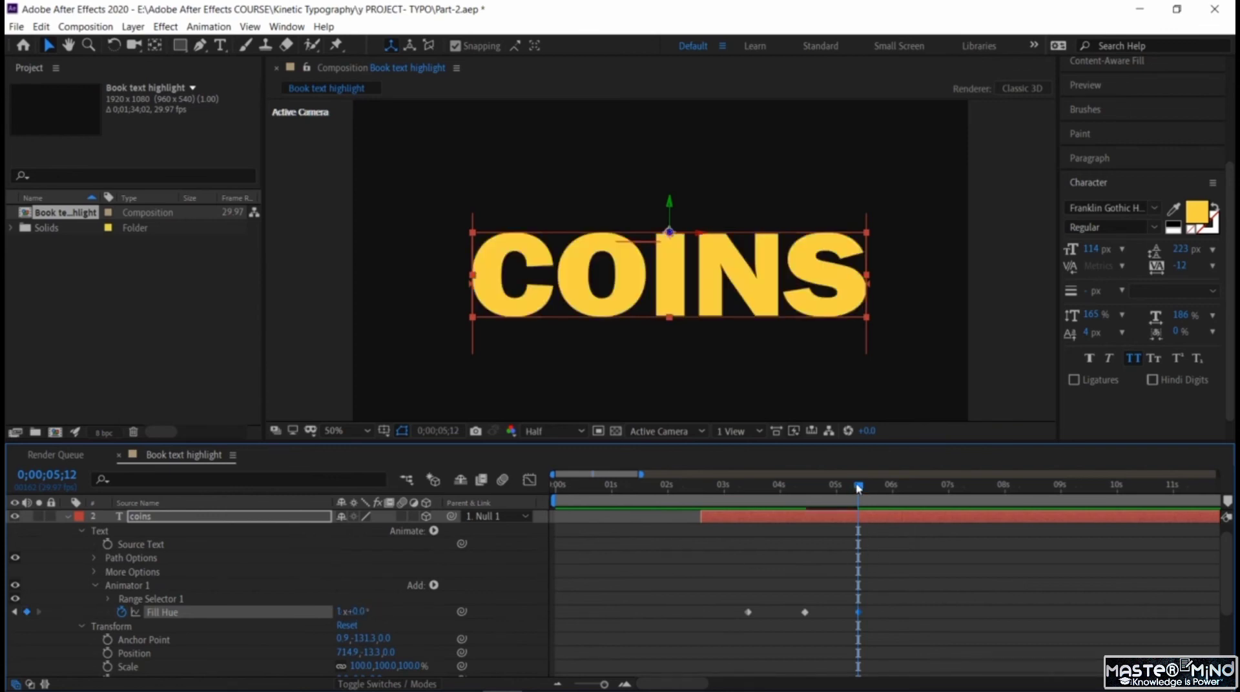
Return to 0;00;03;13 and import the Coin.png image into the project.
drag(859, 489, 746, 503)
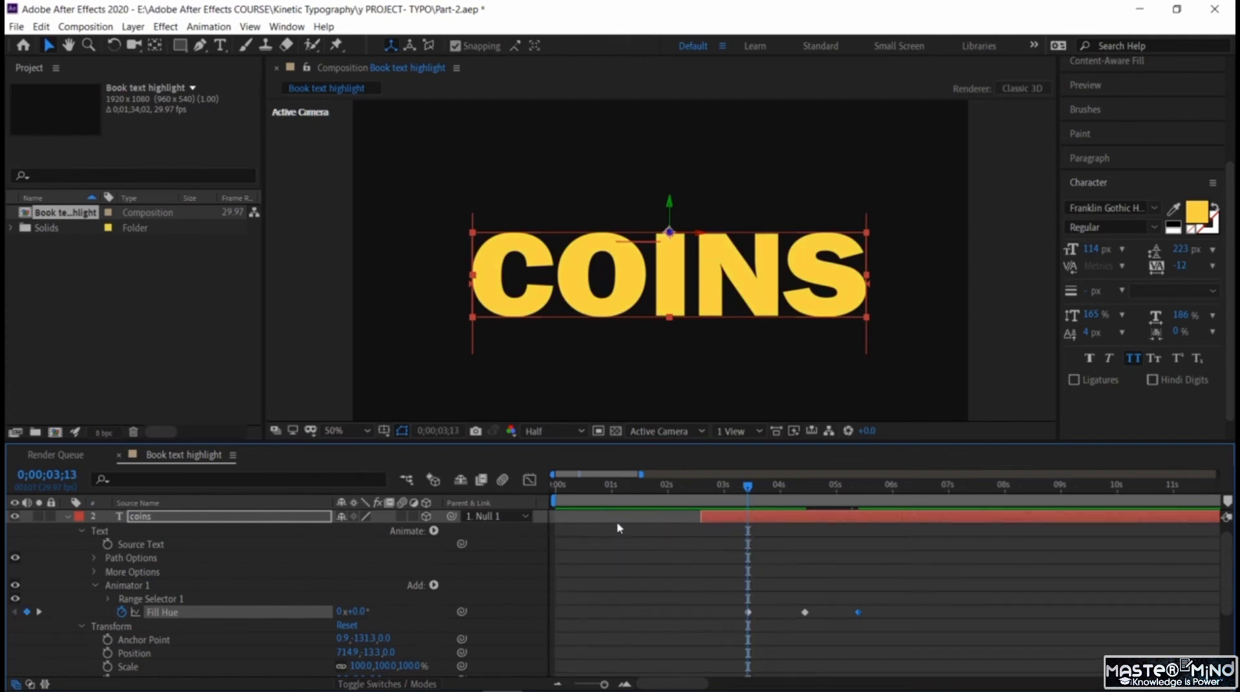
click(81, 628)
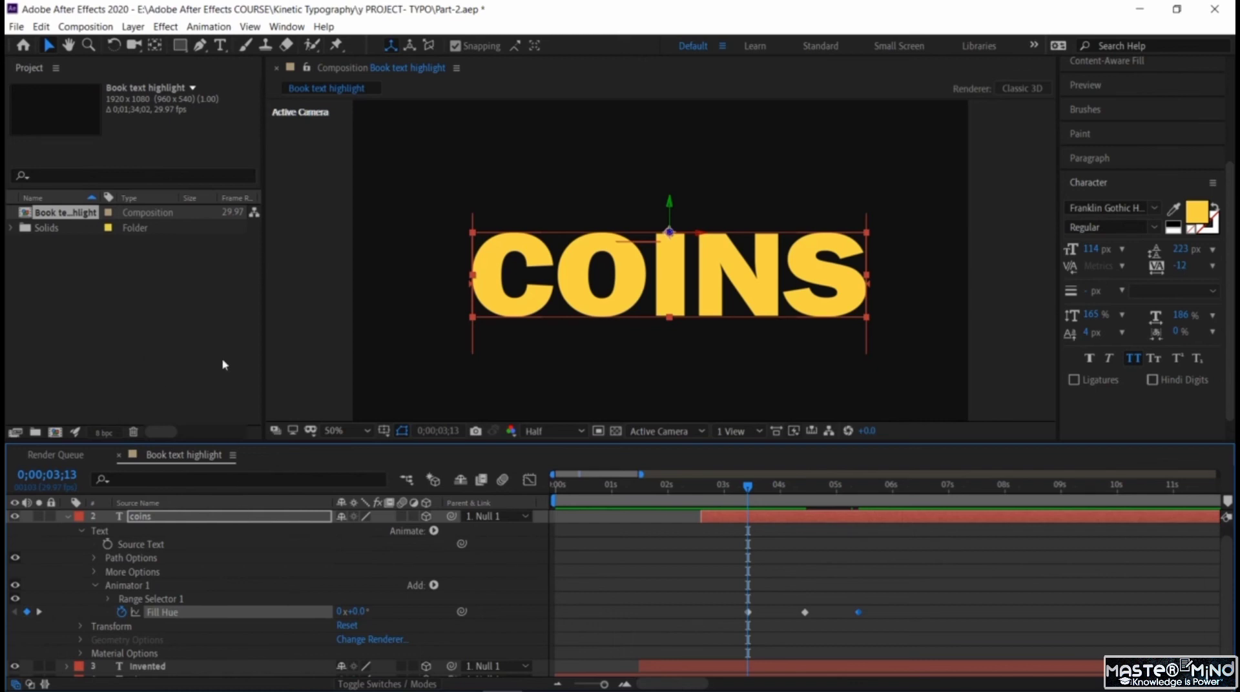
click(327, 342)
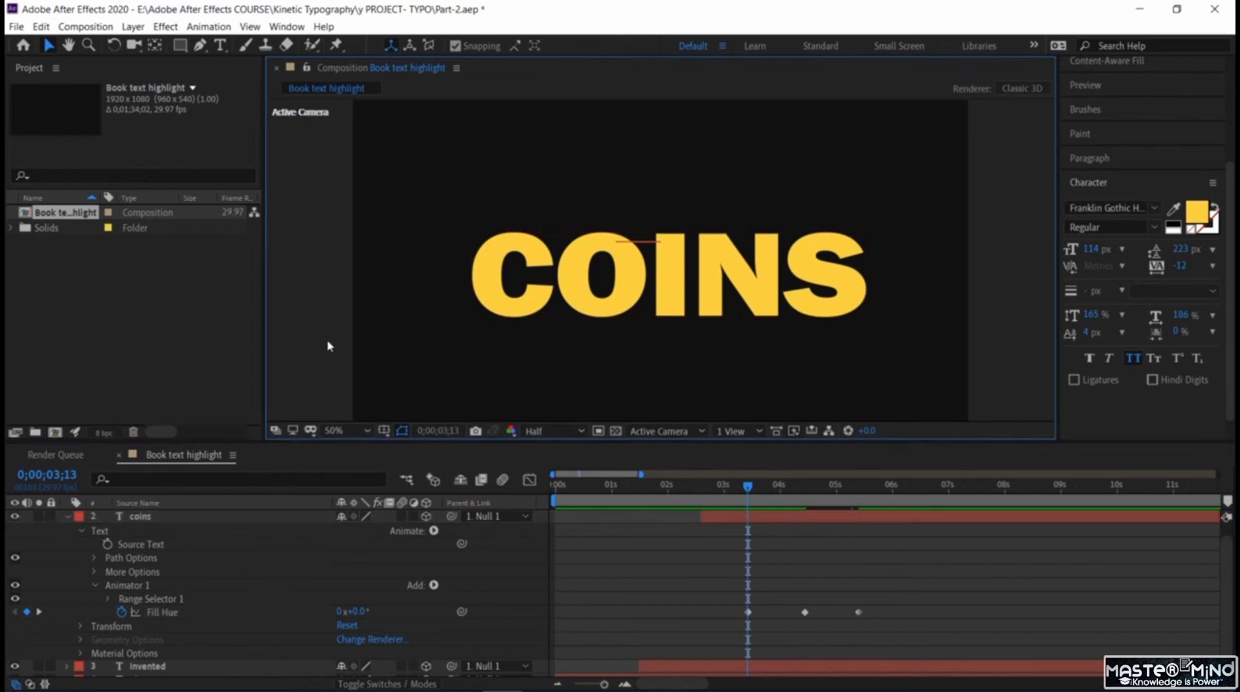
click(327, 342)
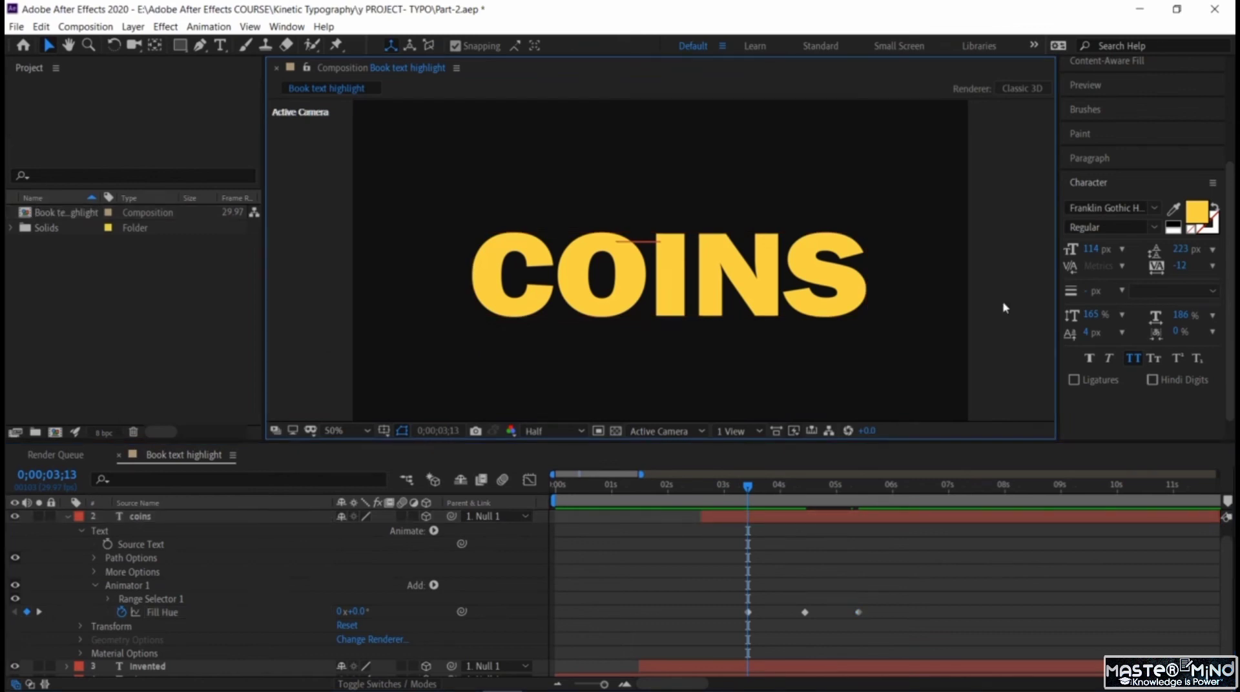
double_click(118, 317)
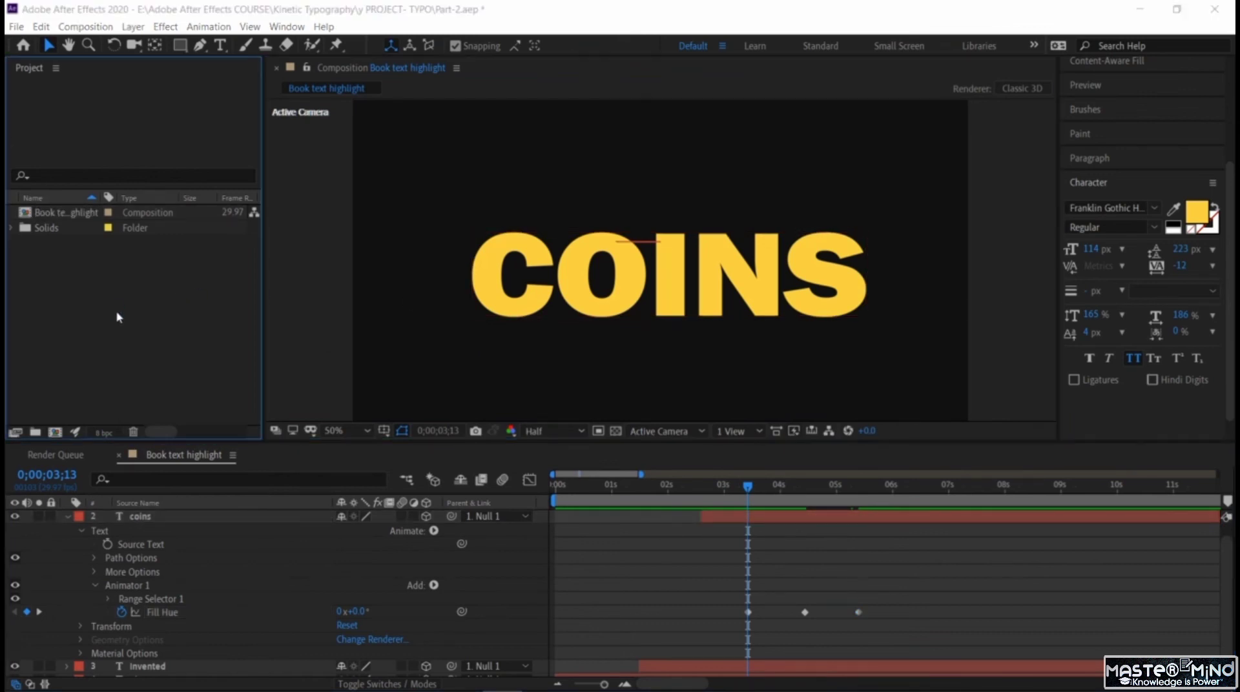
double_click(358, 189)
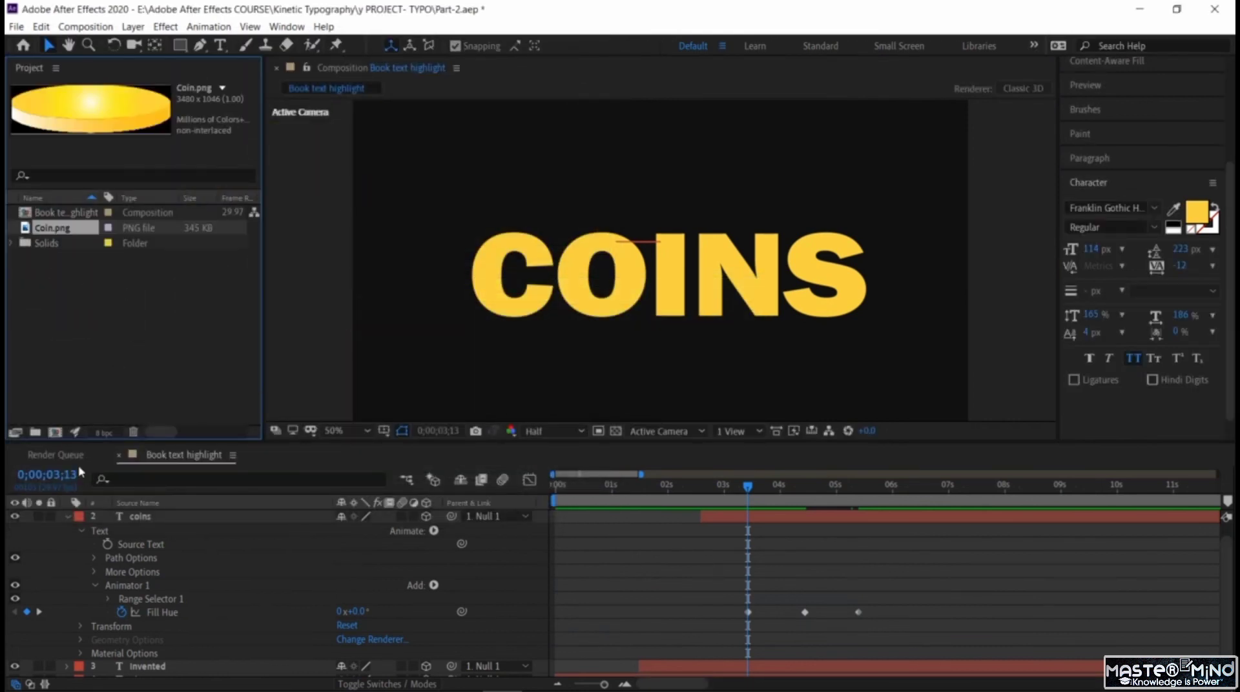
Add Coin.png to the composition as the top layer and scale it down until the COINS text shows again.
drag(89, 234, 411, 297)
click(350, 431)
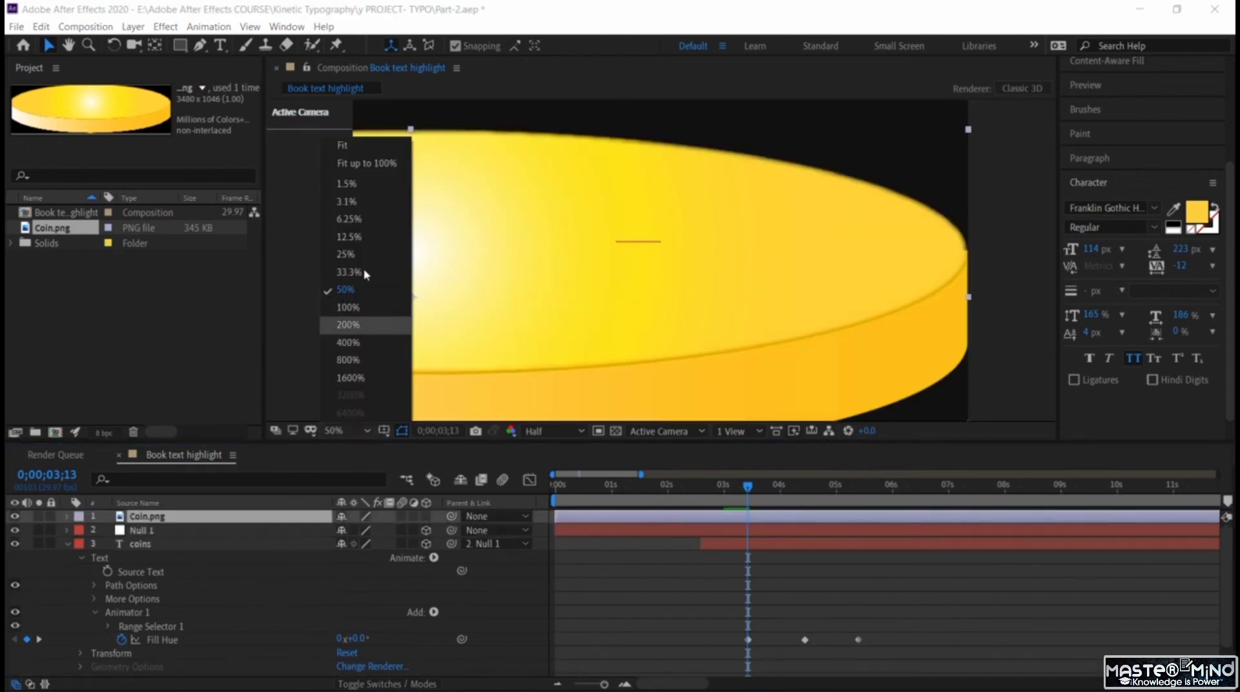
click(354, 231)
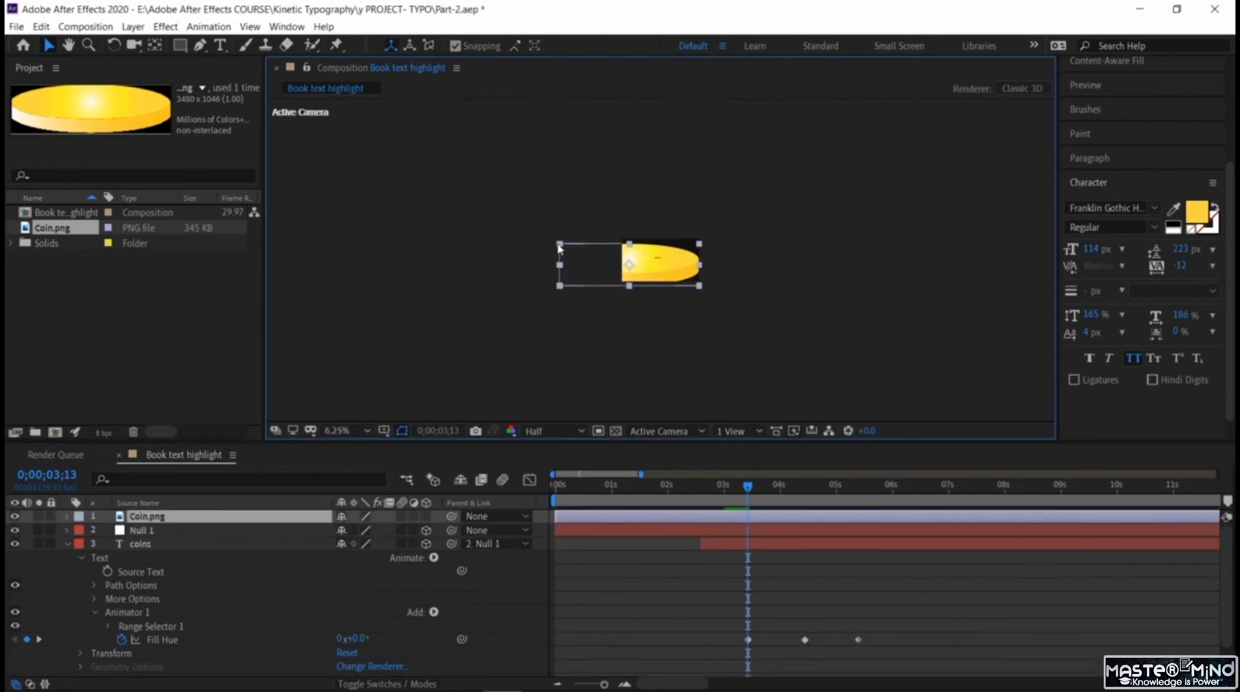
drag(560, 247, 581, 297)
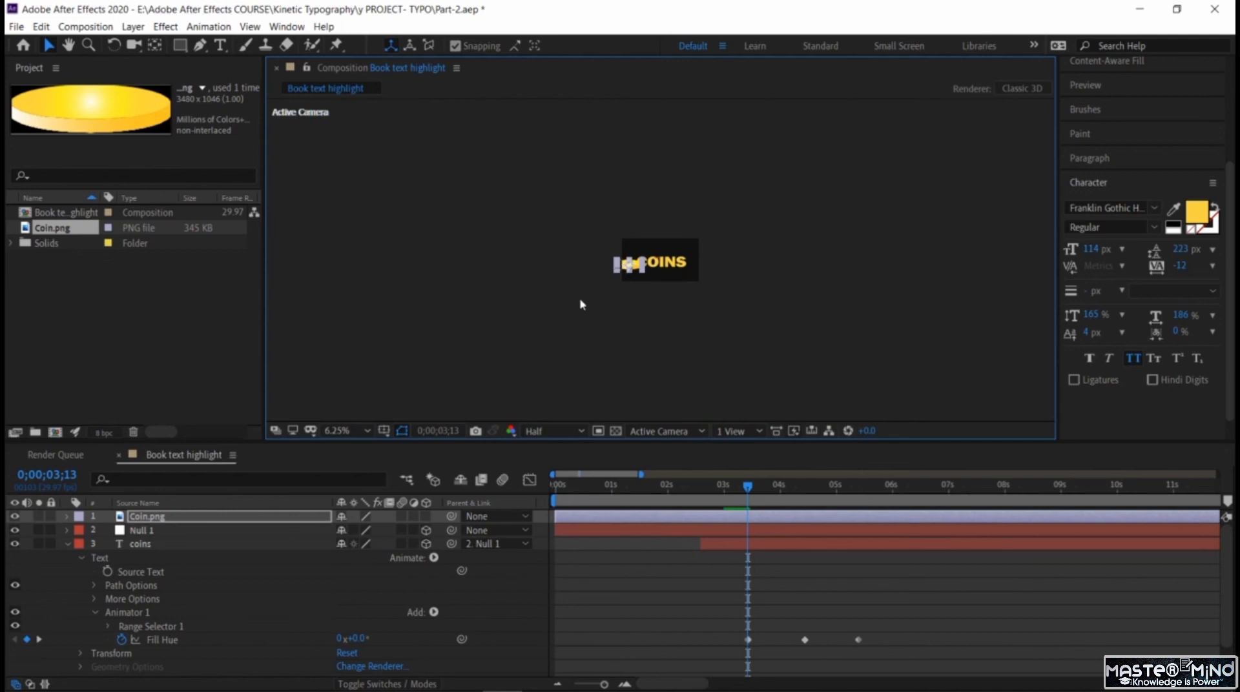
Shrink the coin further and place it above the text near the frame's upper-left corner, at about 378, 102.
click(351, 431)
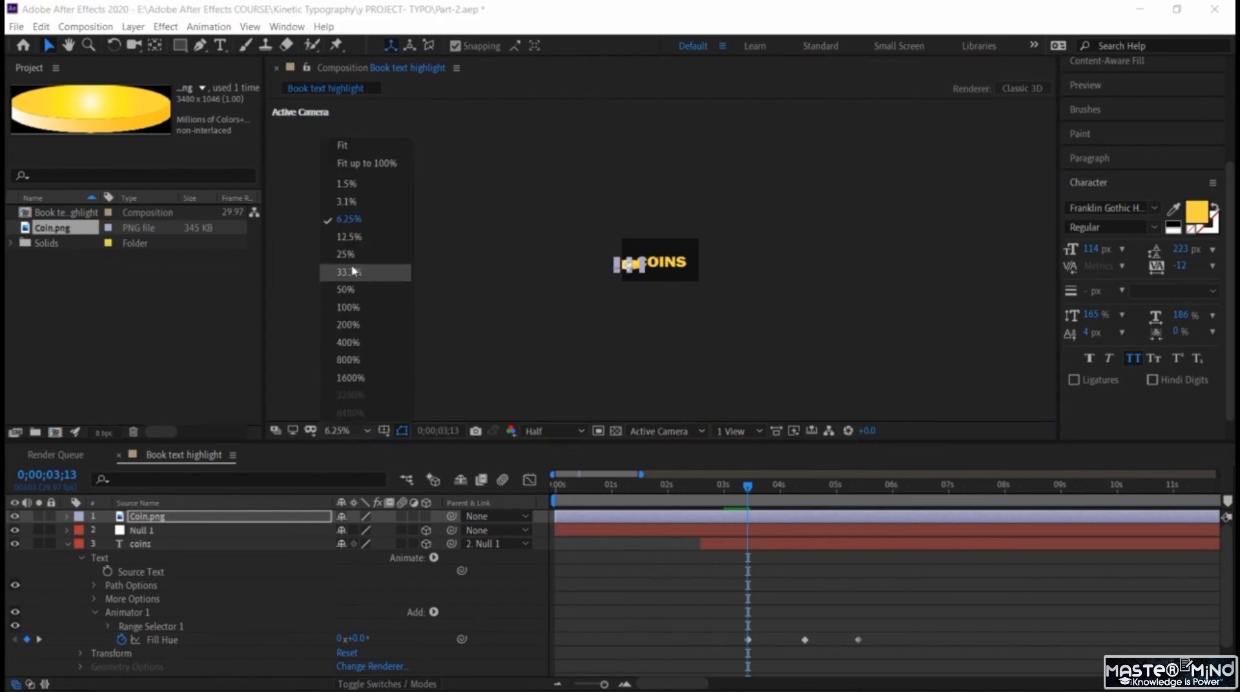
click(352, 289)
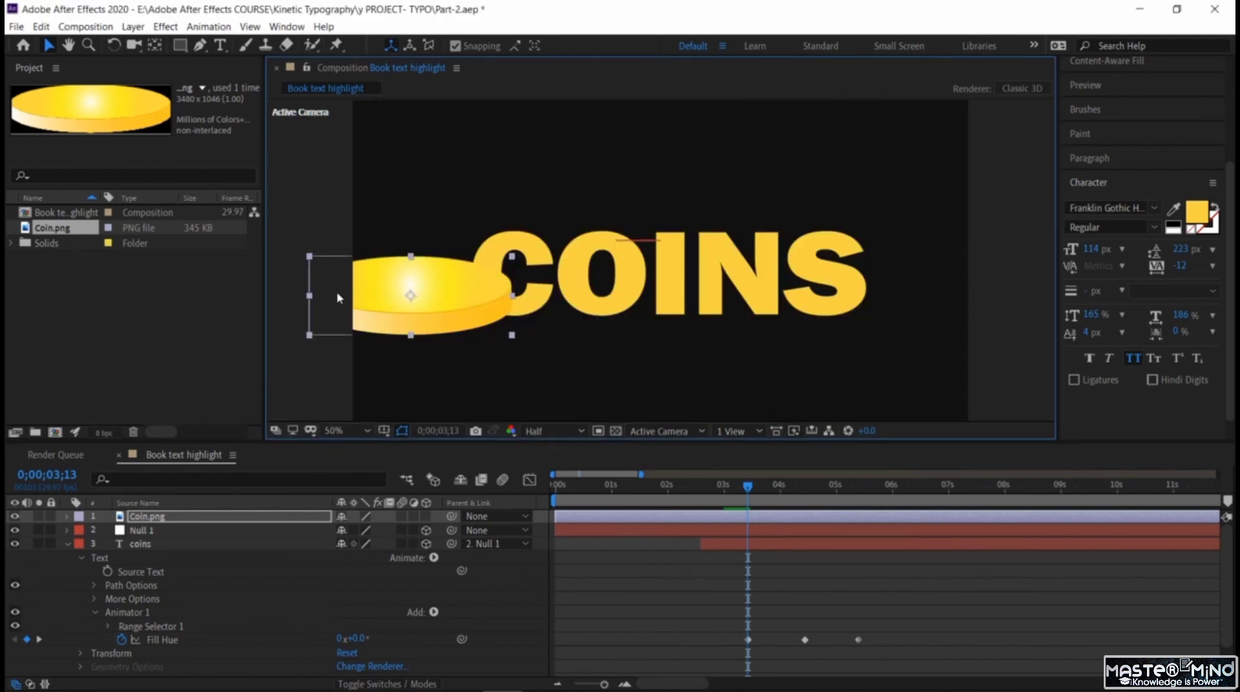
click(344, 434)
click(377, 292)
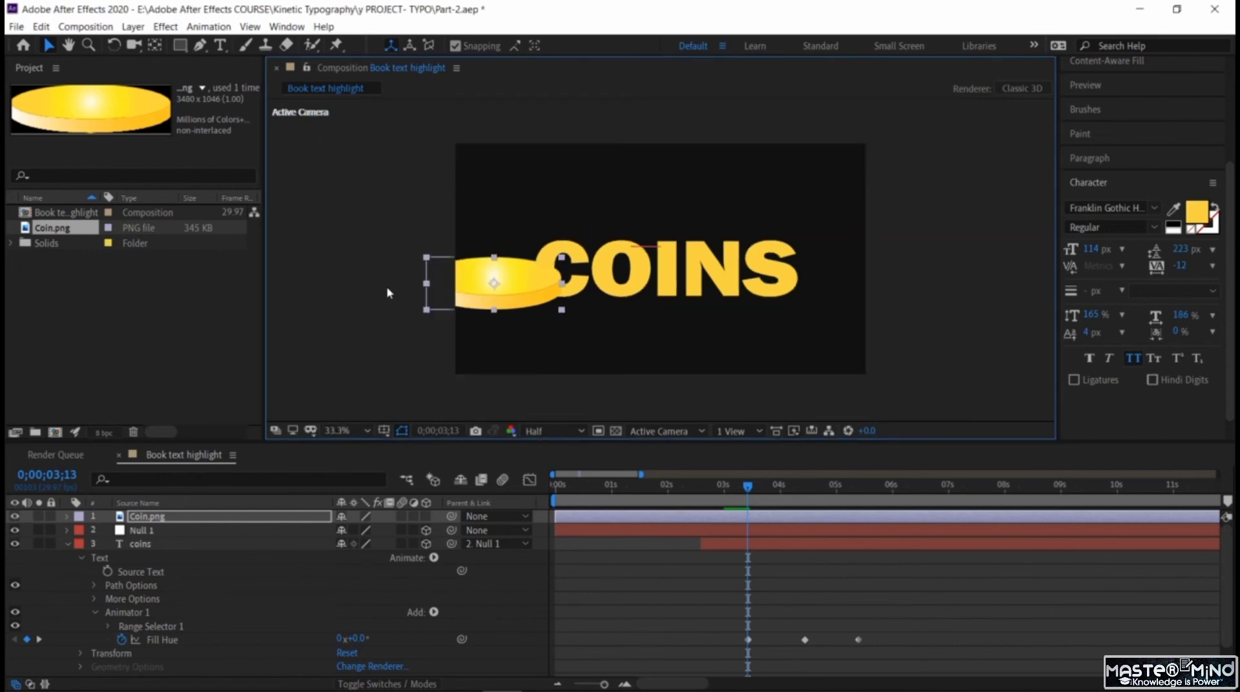
drag(442, 274, 516, 173)
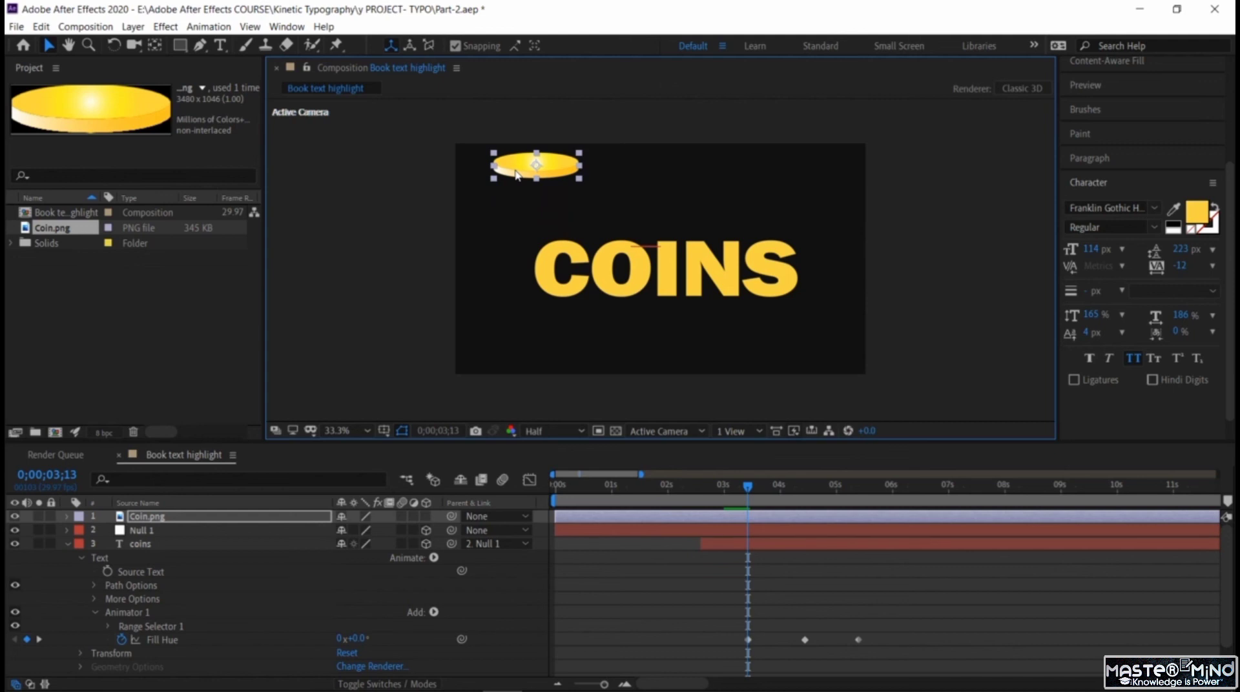
Duplicate the coin layer and place the copy above the middle of the COINS text, beside the first coin.
click(209, 518)
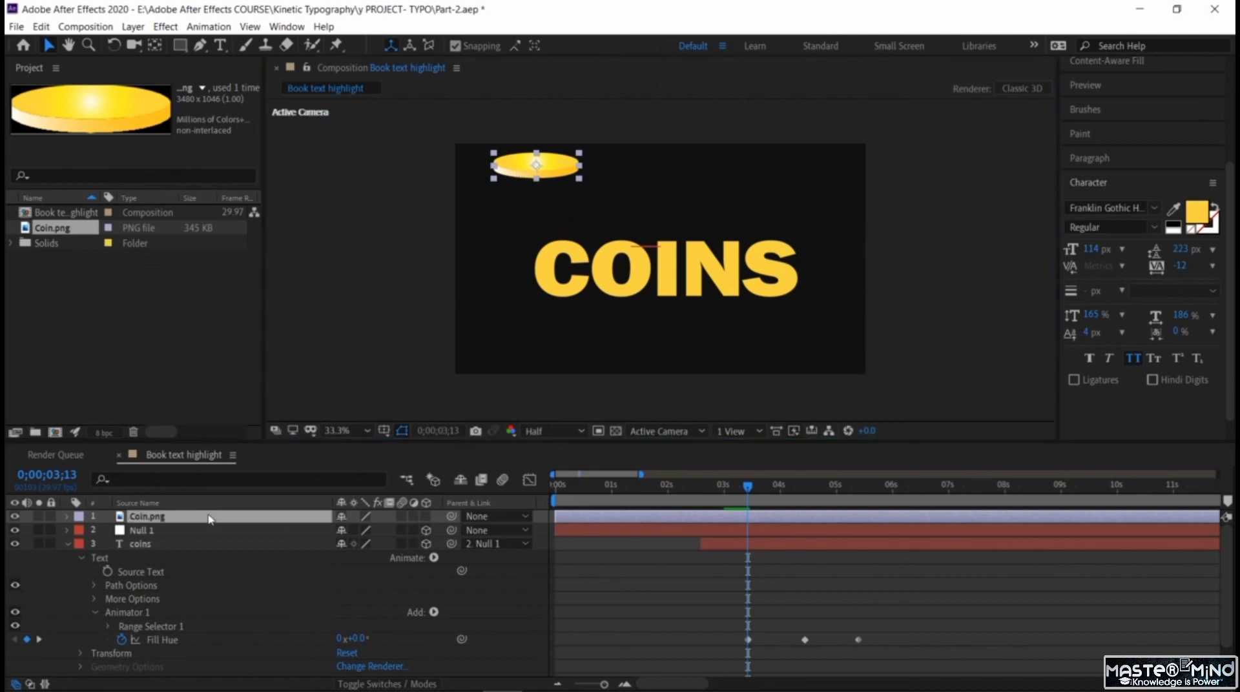
click(401, 329)
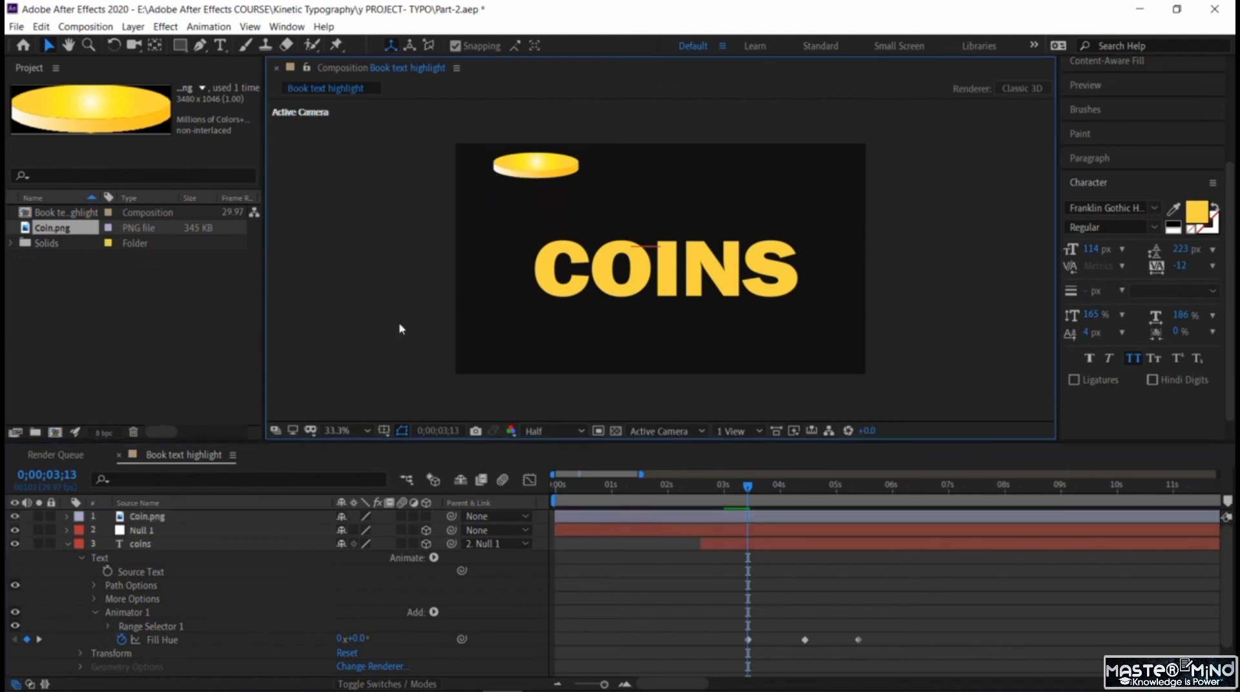
key(ctrl+d)
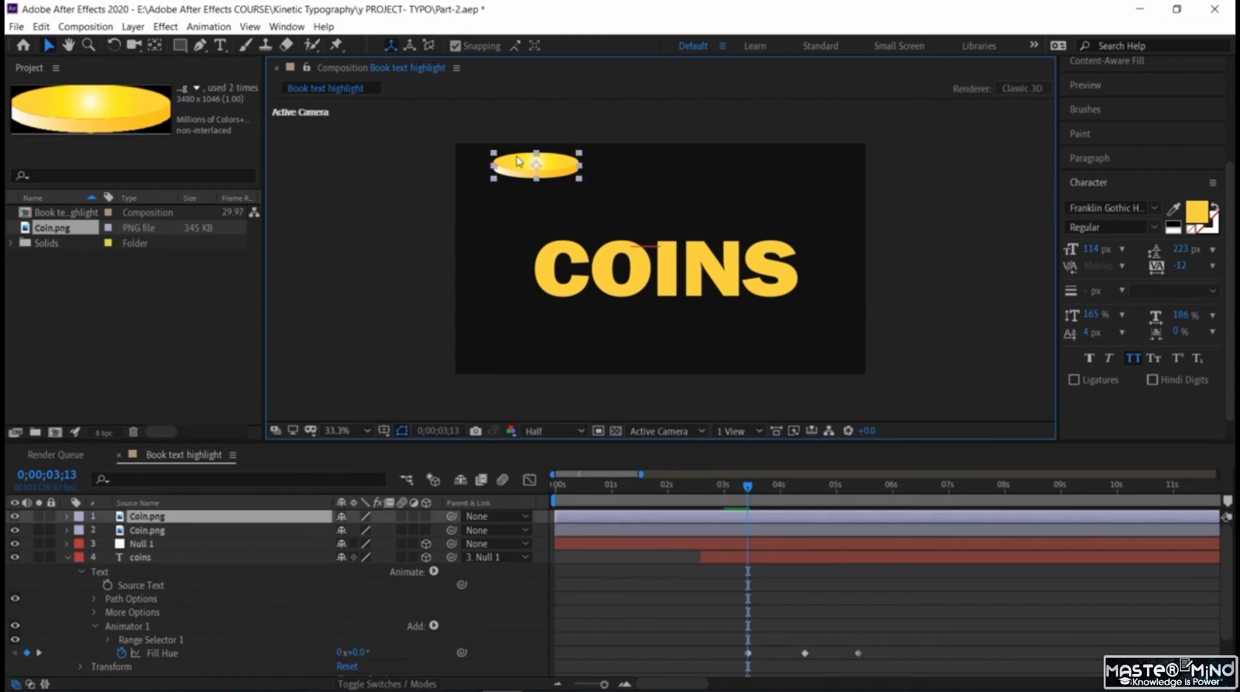
drag(518, 162, 637, 170)
key(Return)
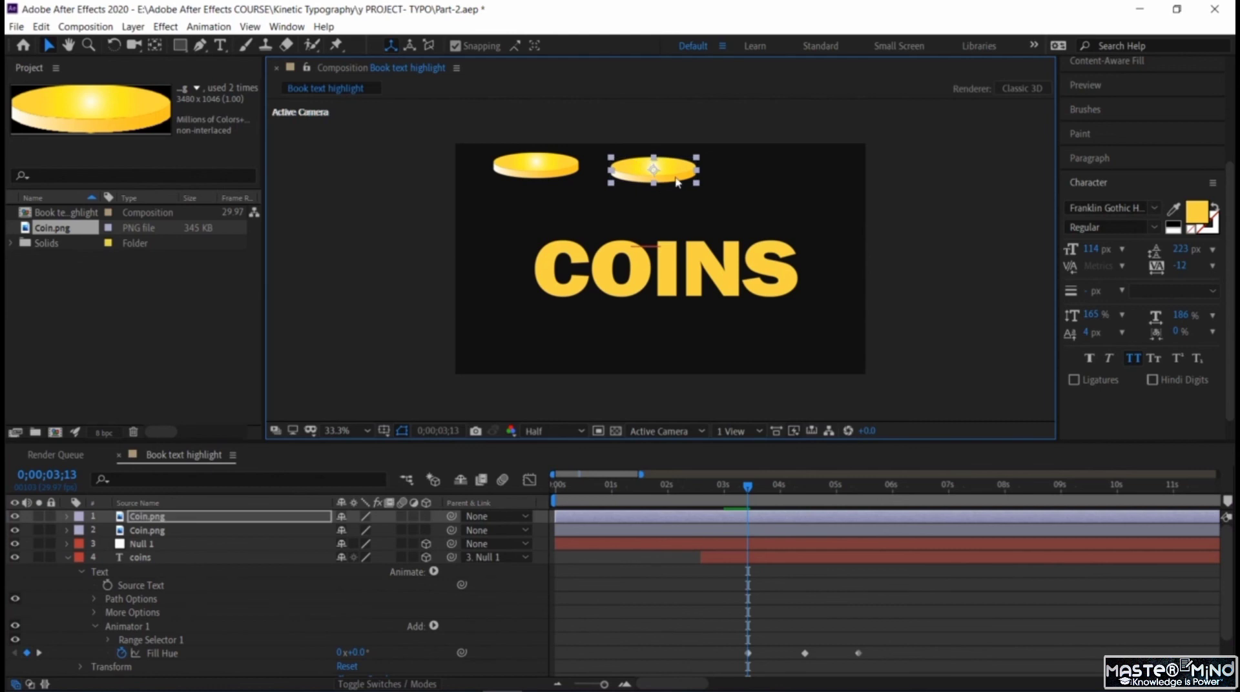
Duplicate the middle coin and place the copy near the frame's upper-right corner, at about 1530, 117.
click(898, 211)
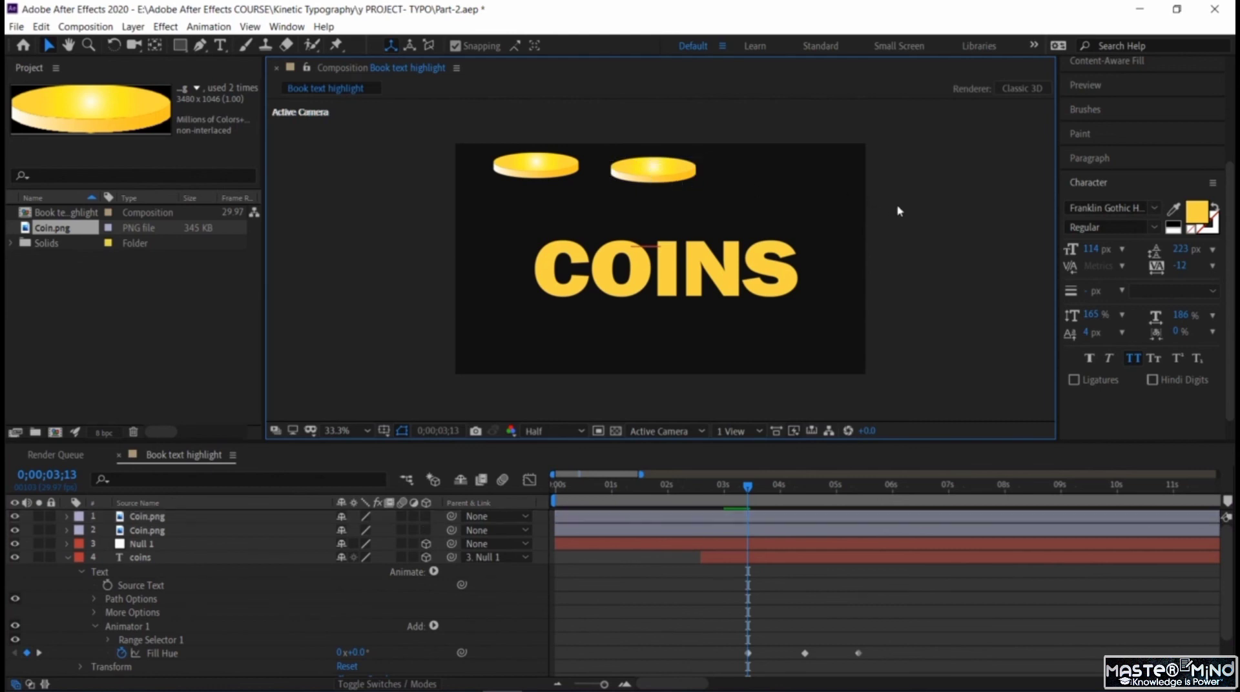
click(187, 520)
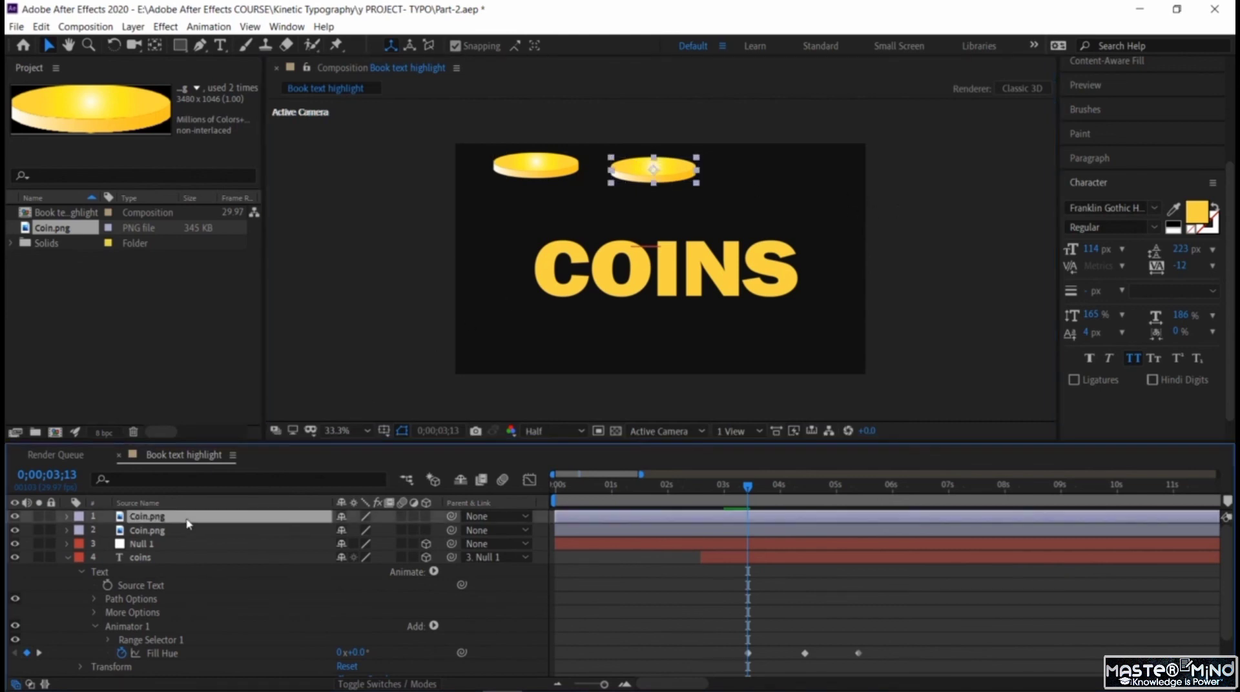
key(ctrl+d)
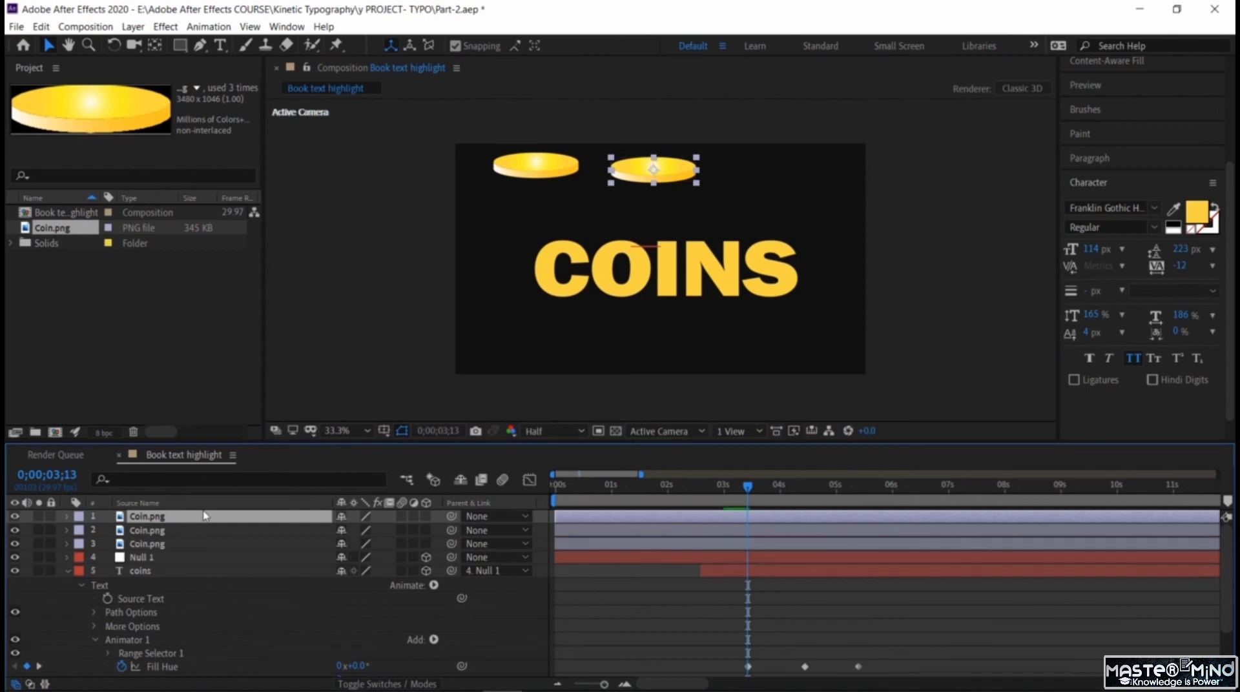
drag(637, 172, 766, 172)
key(Return)
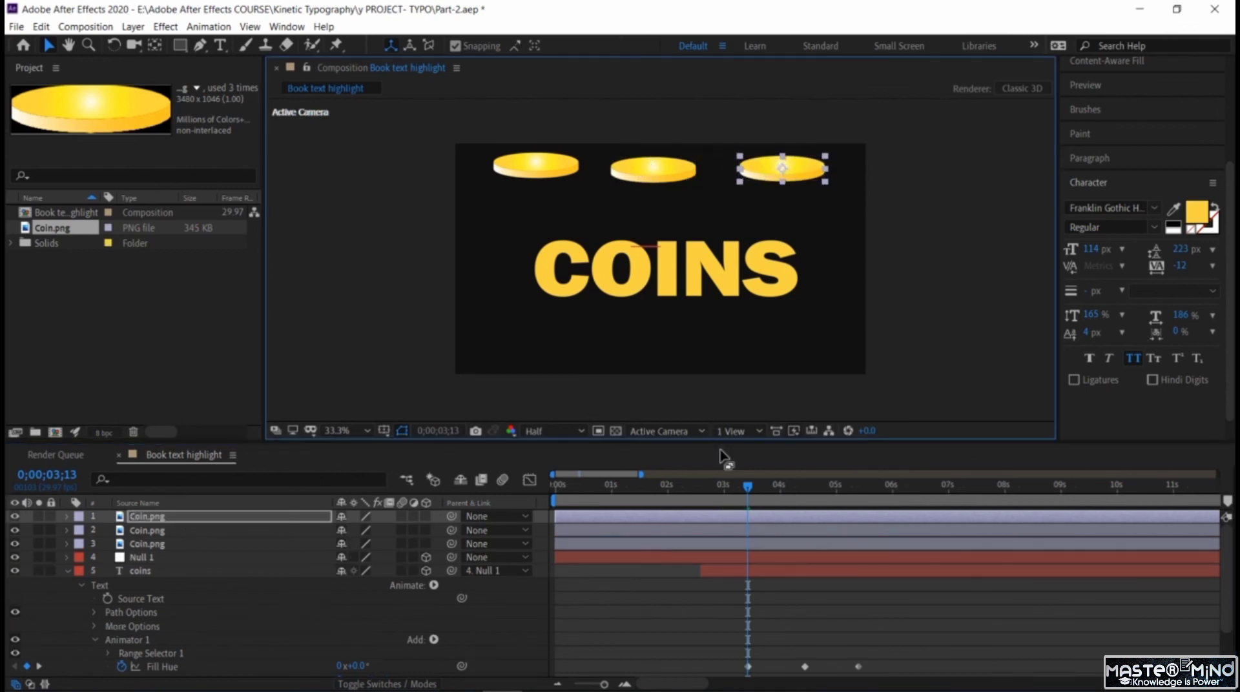
Try to keyframe the rightmost coin's Position at 0;00;03;13 and raise it above the frame to a Y value of -95.
click(750, 494)
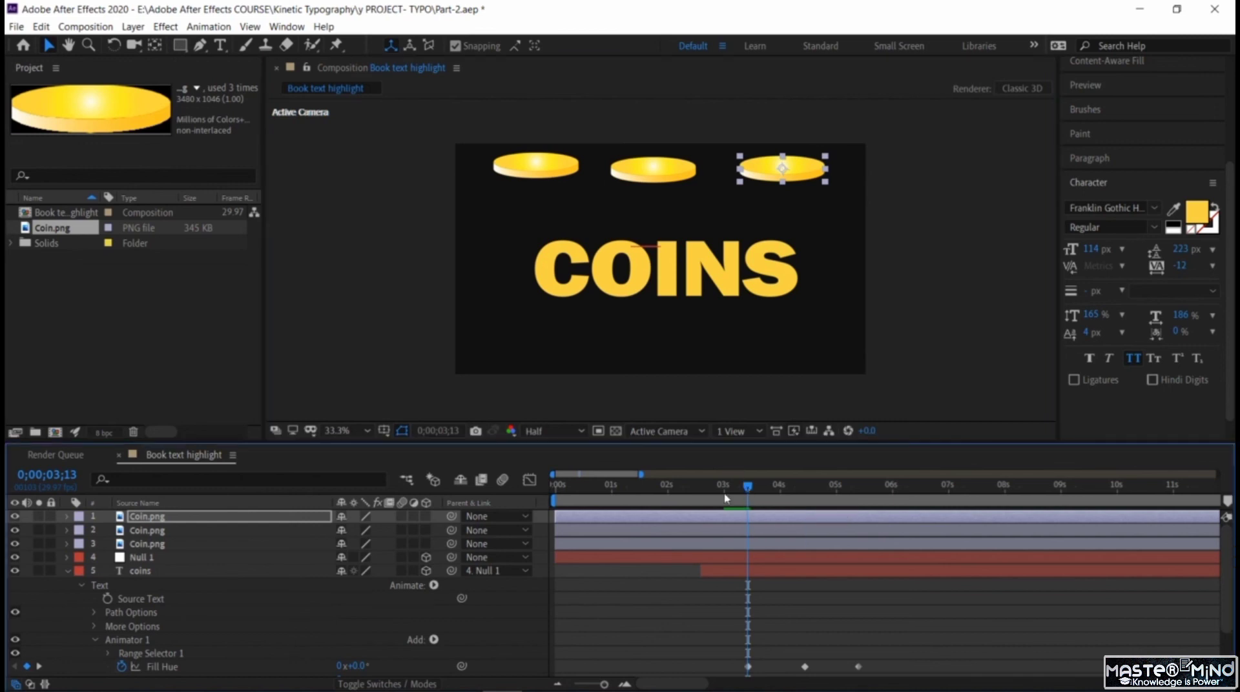
click(68, 518)
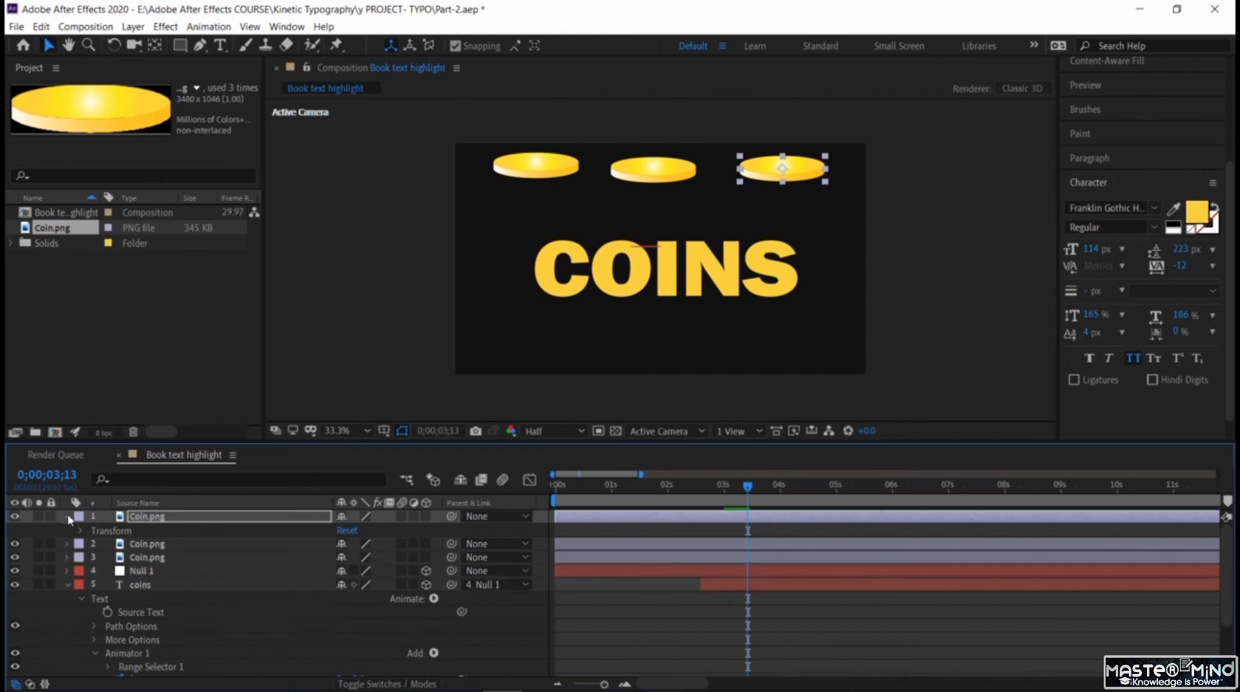
click(68, 517)
click(165, 520)
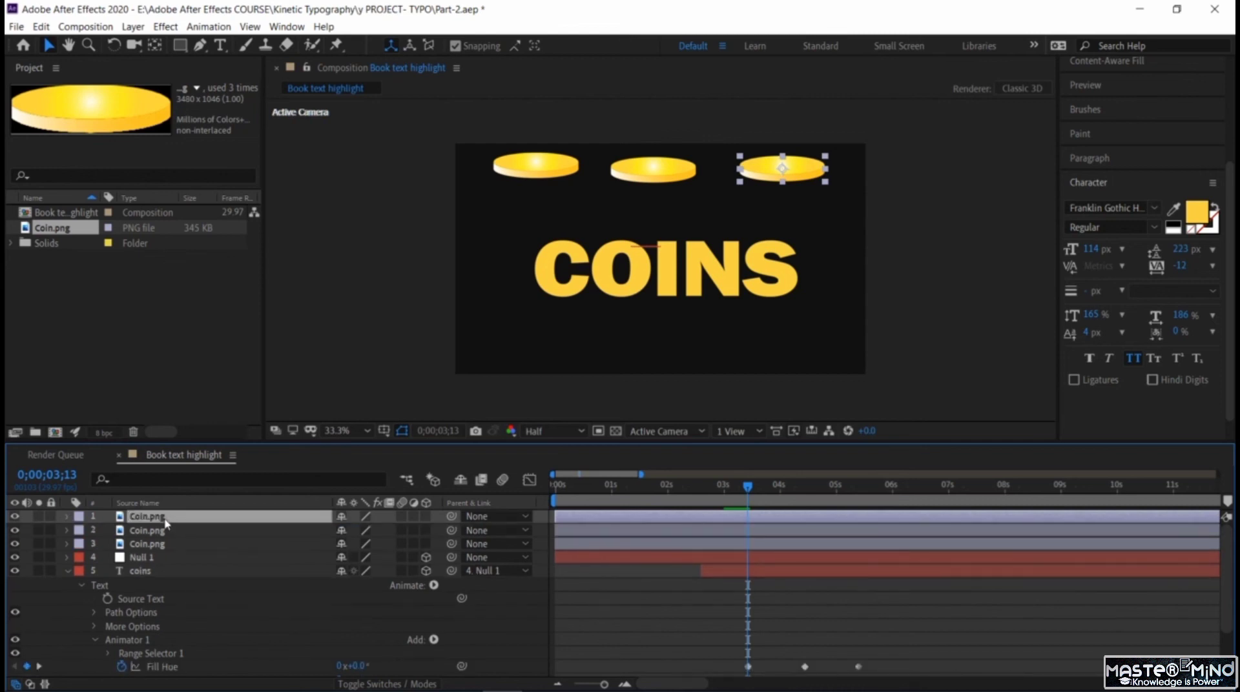
key(p)
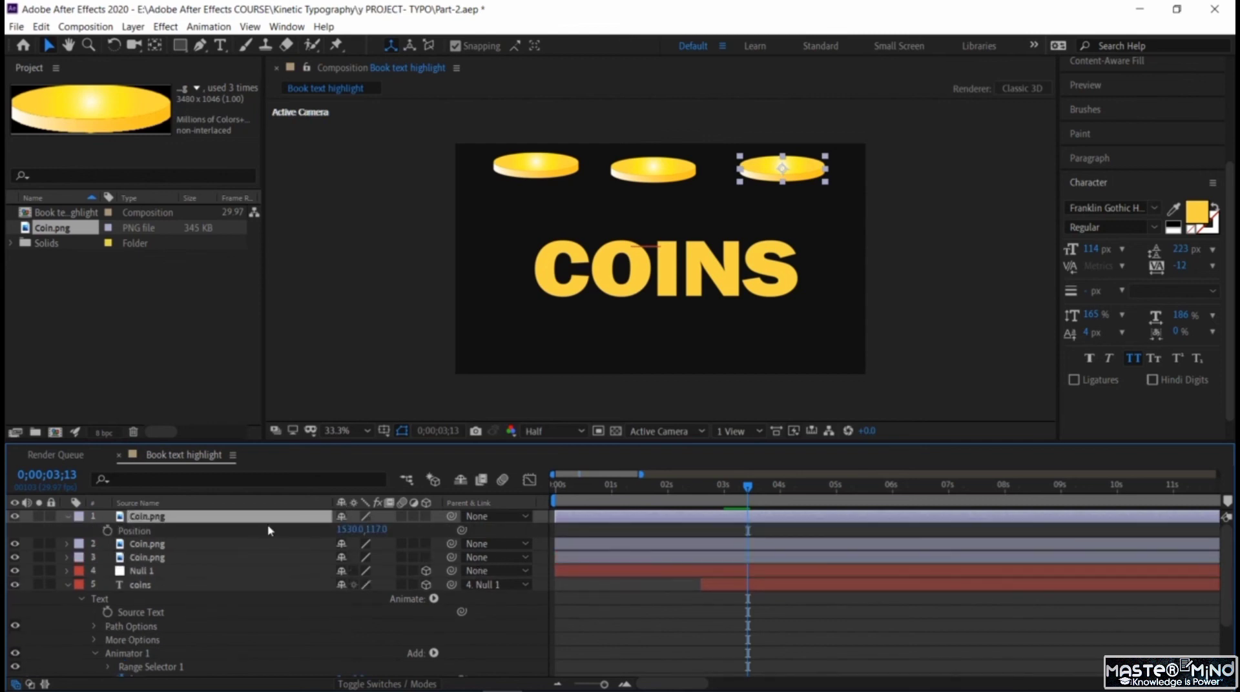
click(107, 531)
click(375, 530)
text(86)
key(Return)
drag(326, 529, 183, 544)
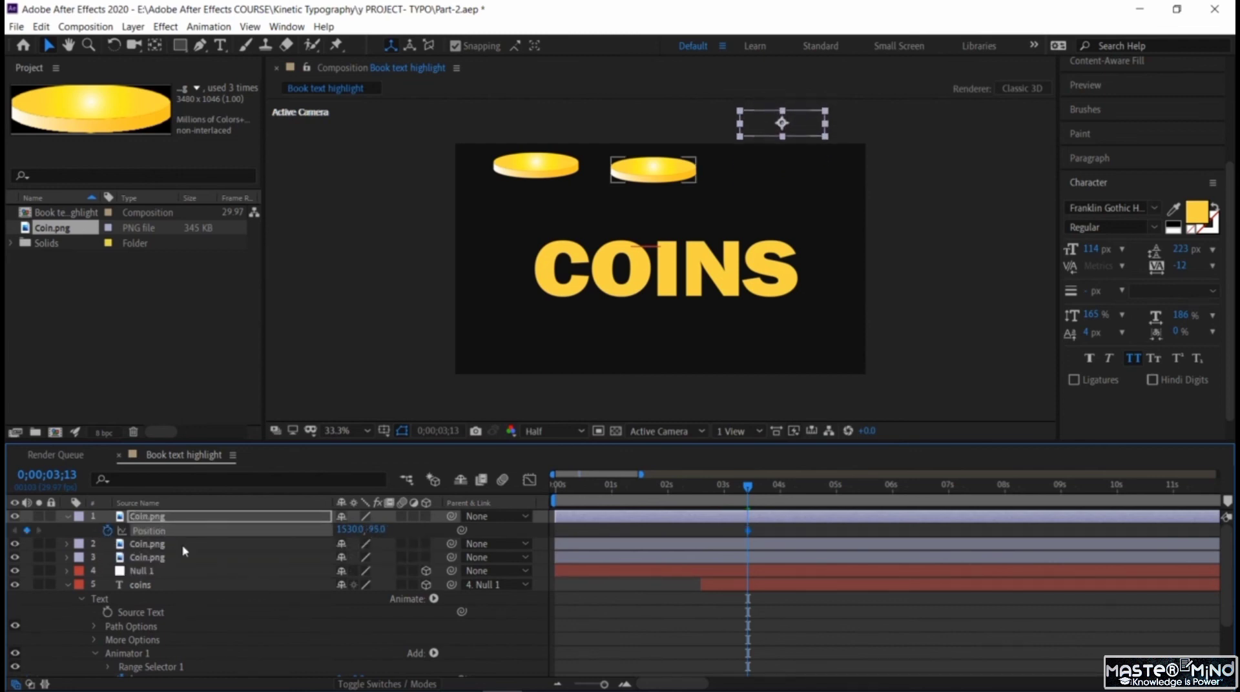
key(ctrl+z)
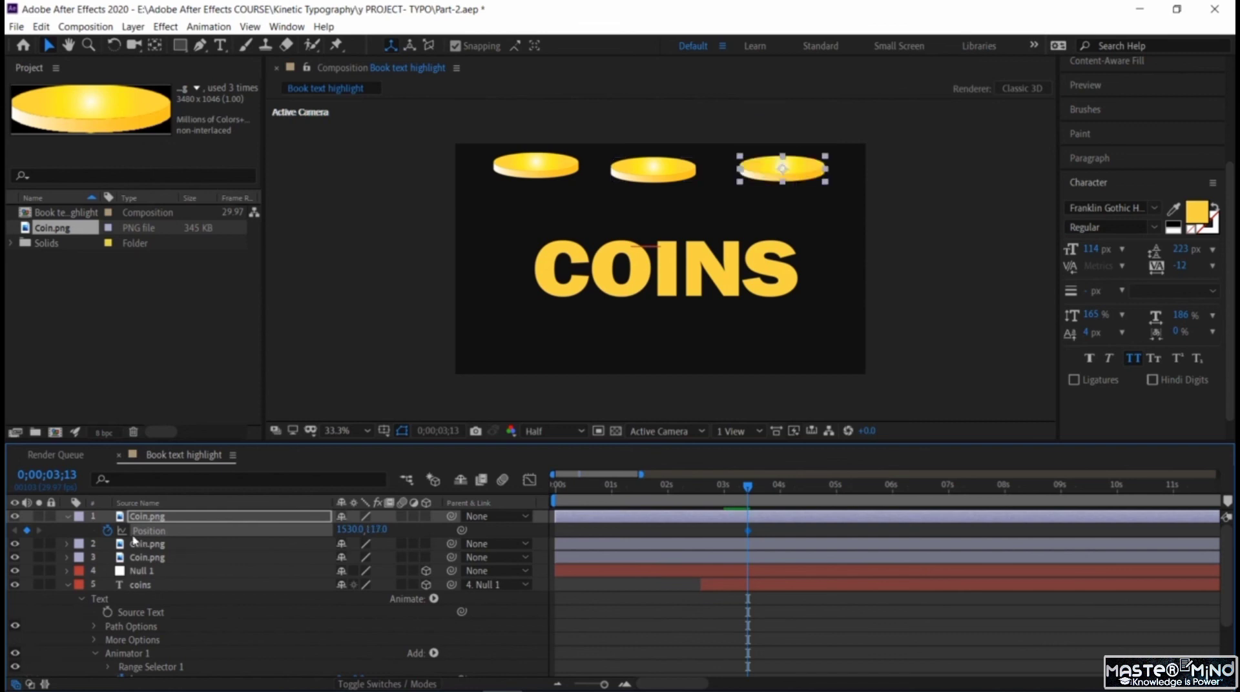
click(108, 531)
Keyframe the leftmost coin's Position at 0;00;03;13 with the coin raised above the frame to a Y value of -88.
click(133, 546)
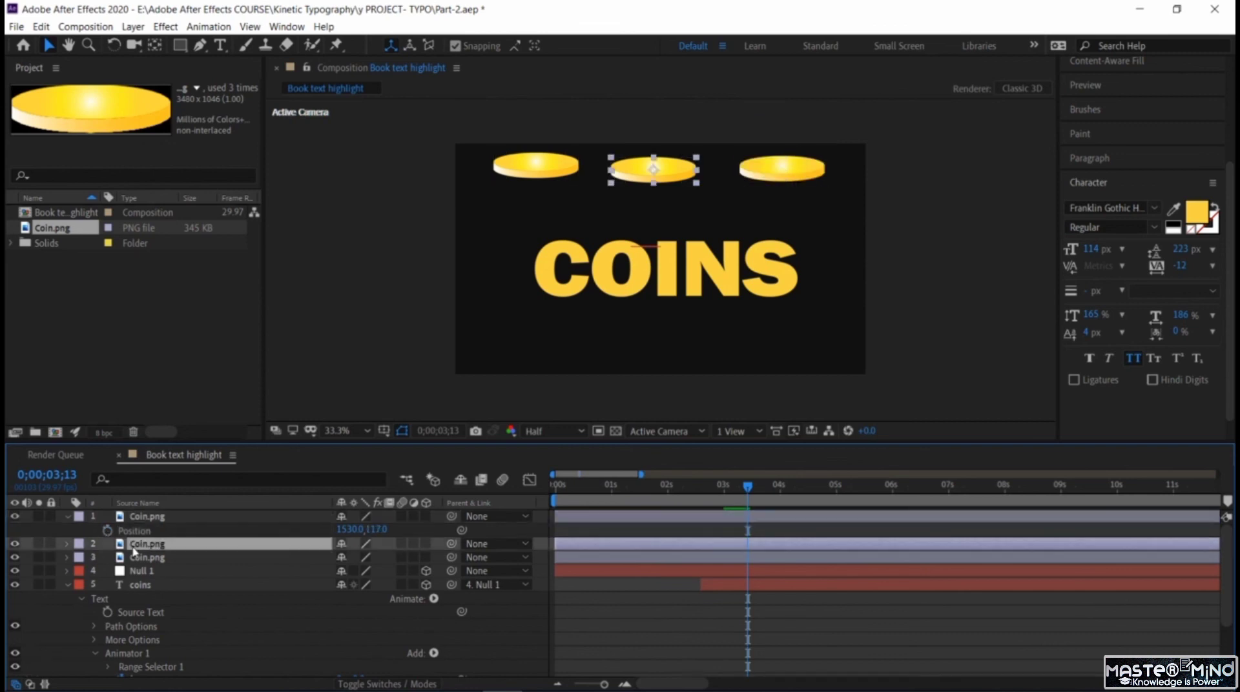
click(148, 559)
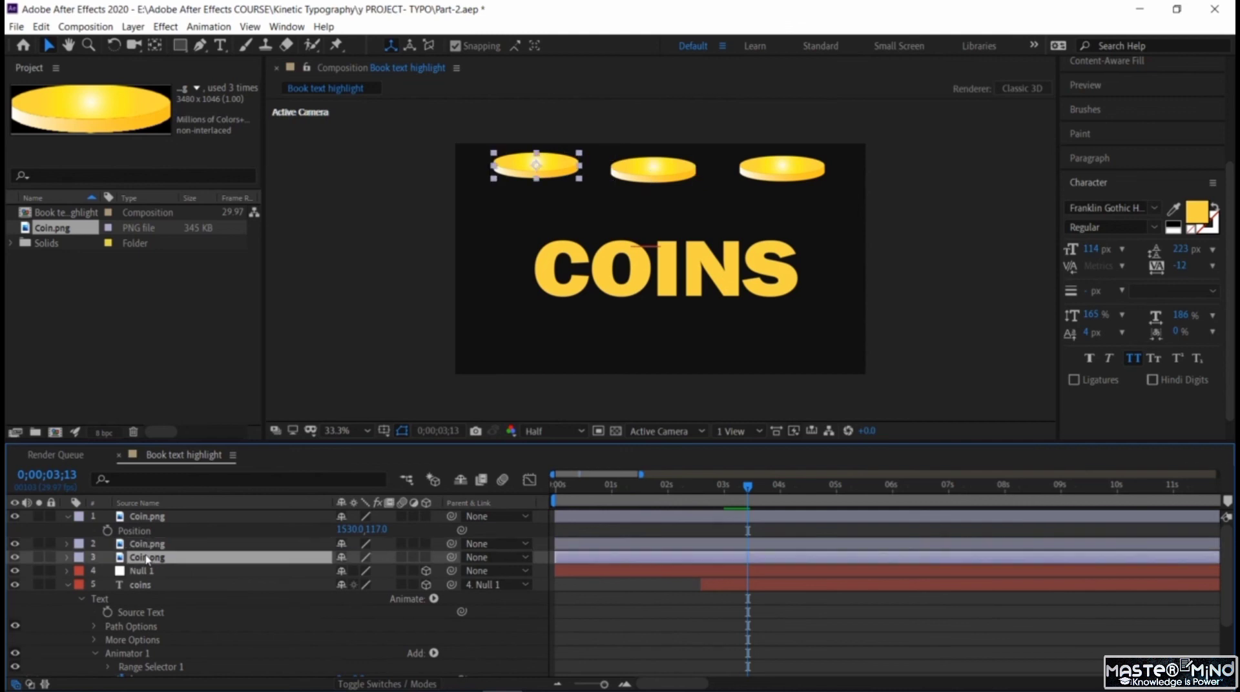
key(p)
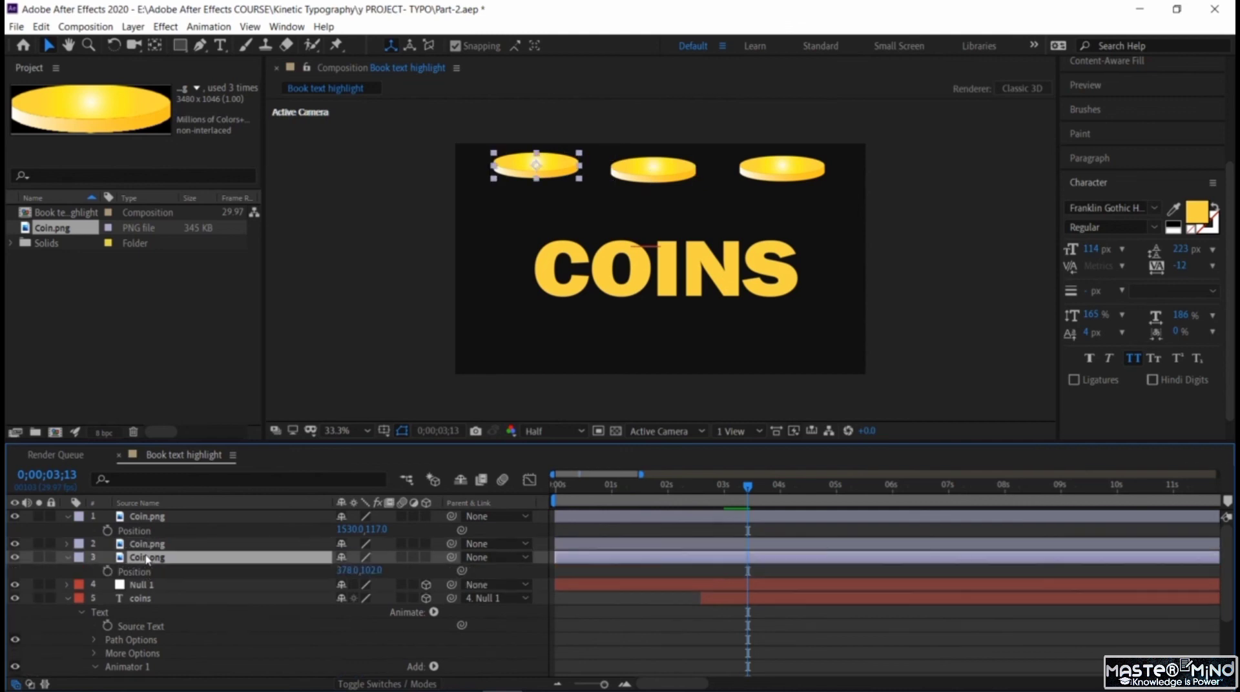
click(108, 571)
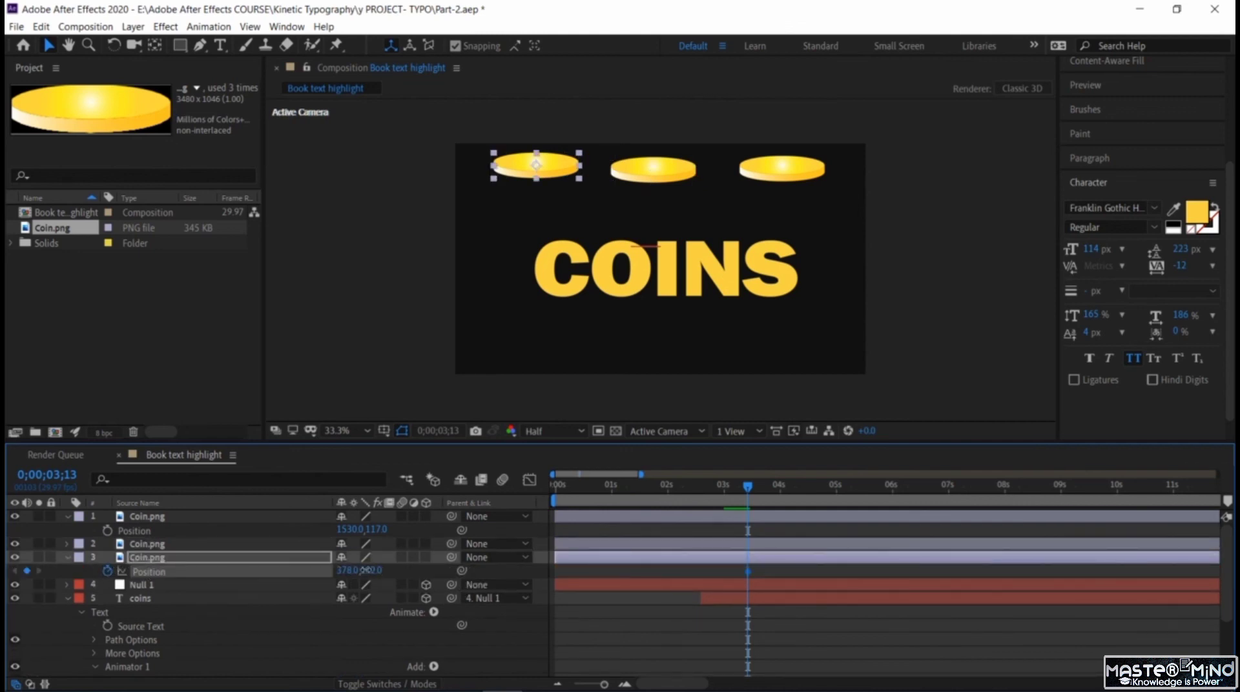
drag(375, 571, 233, 559)
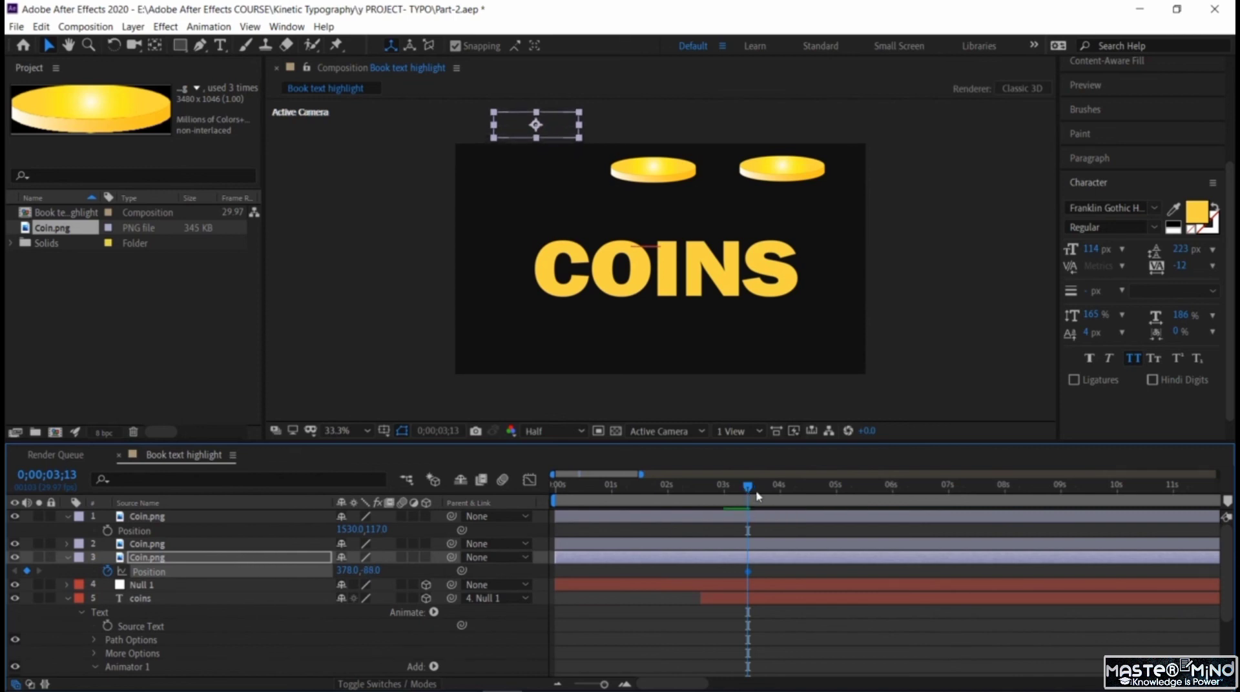
Add a Position keyframe at 0;00;03;29 that lowers the leftmost coin below the text to a Y value of 911.
drag(747, 494, 779, 504)
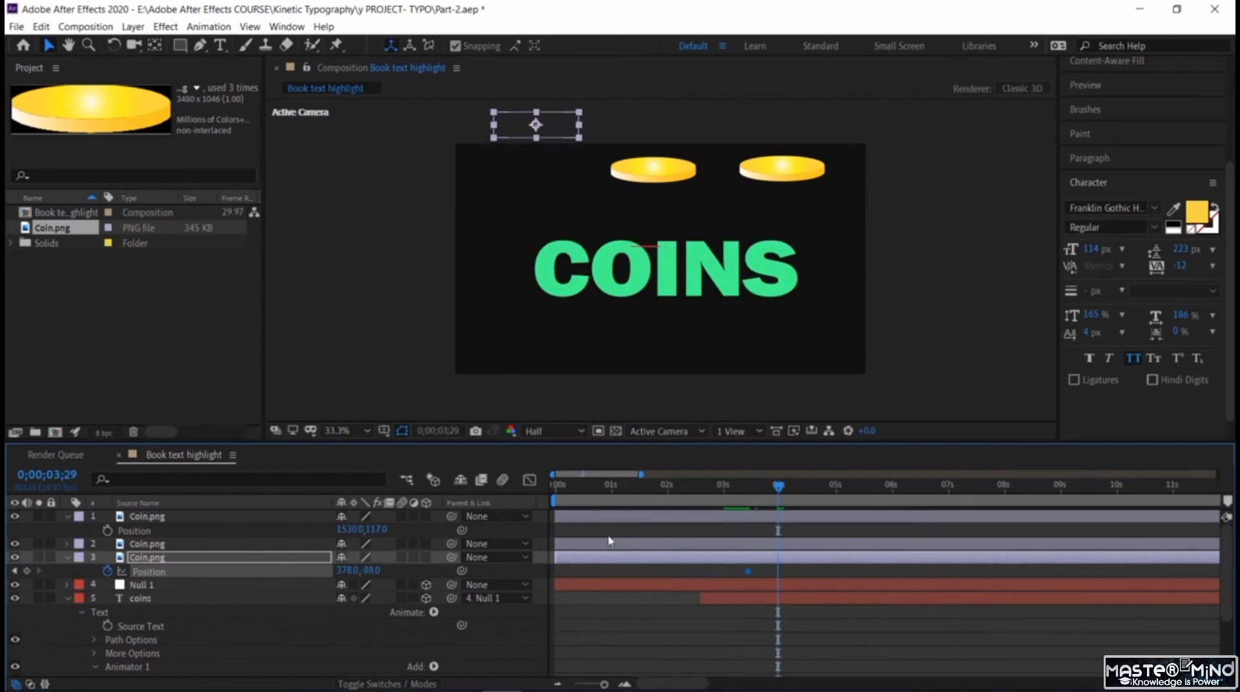
click(27, 571)
drag(372, 571, 204, 584)
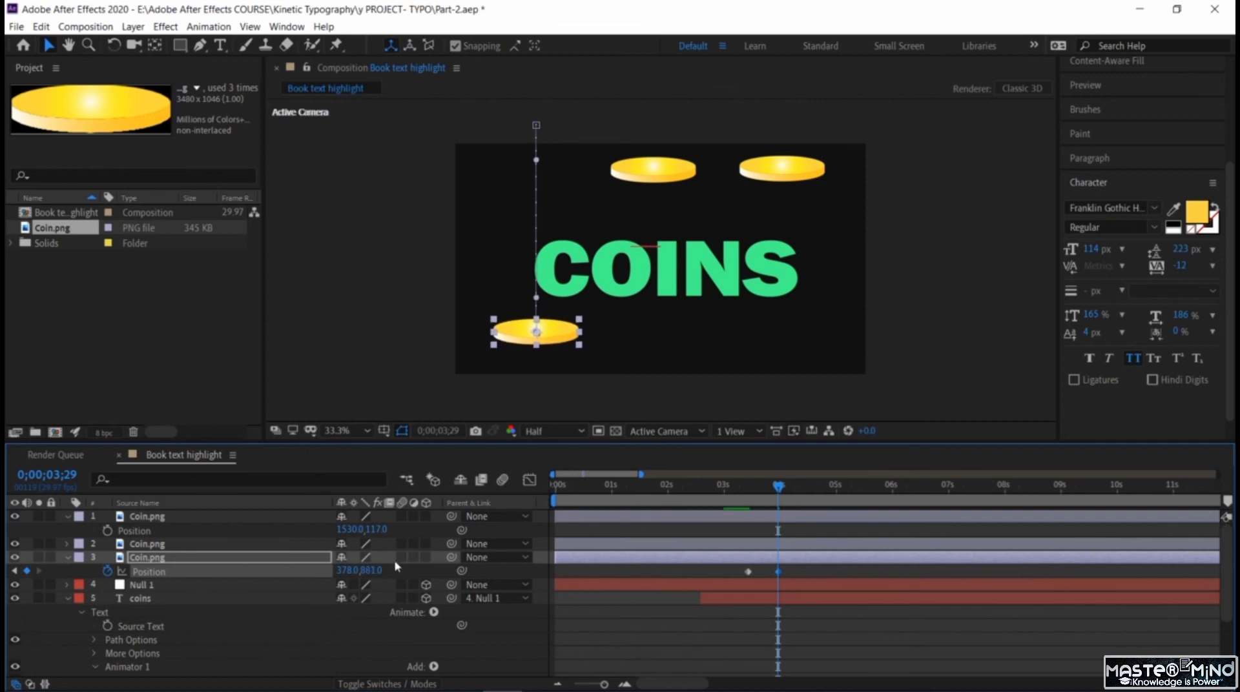
click(369, 571)
drag(372, 572, 391, 572)
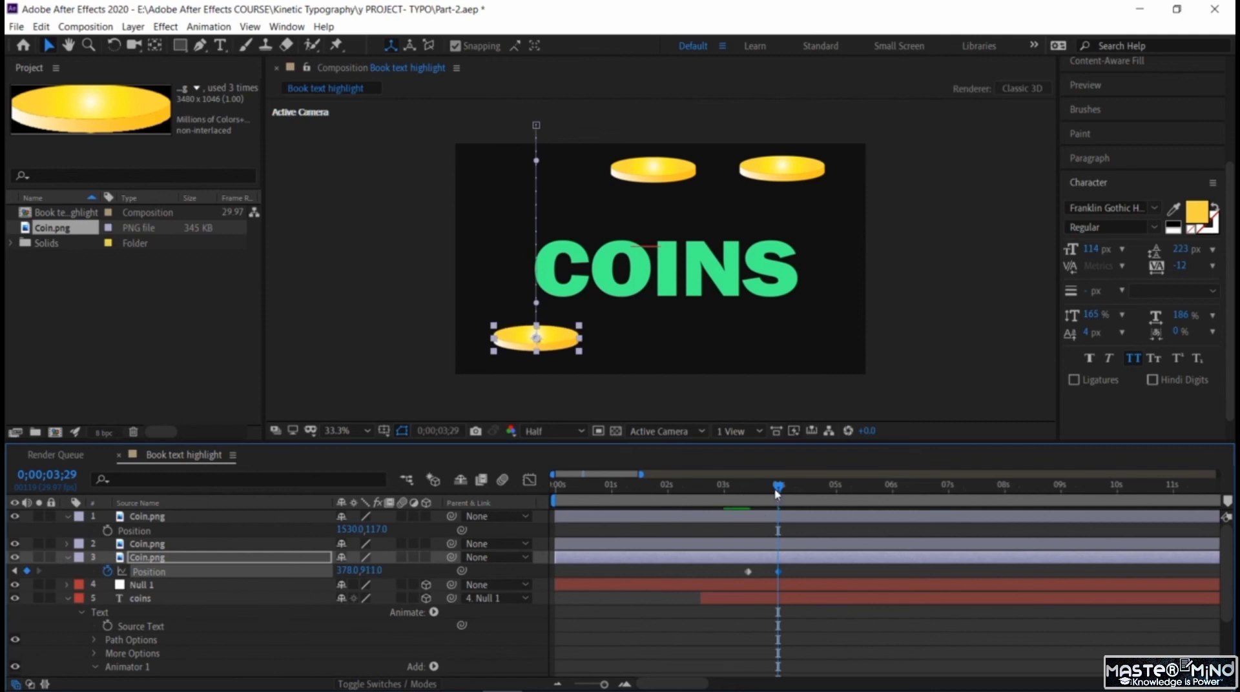
Play back the leftmost coin's drop from about 0;00;02;14.
drag(731, 482, 694, 486)
key(space)
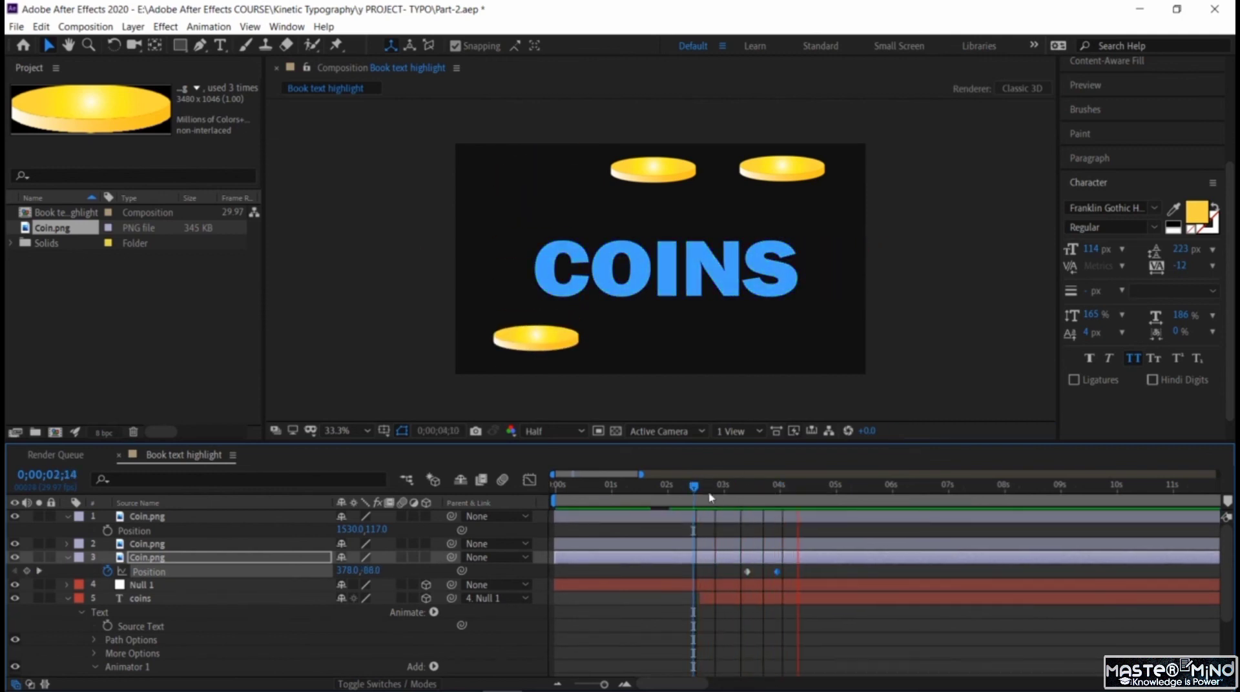
key(space)
Animate the middle coin's Position from Y -92 above the frame at 0;00;03;29 to Y 914 below the text at 0;00;04;15.
drag(784, 496, 779, 498)
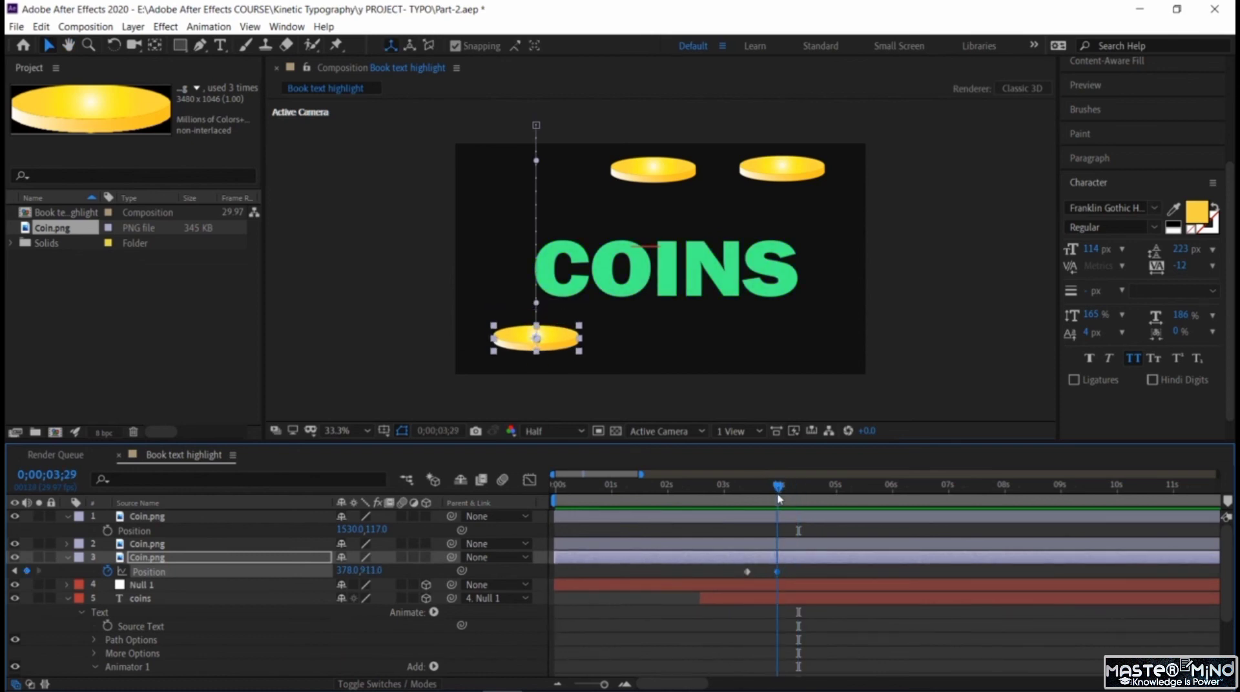
click(118, 546)
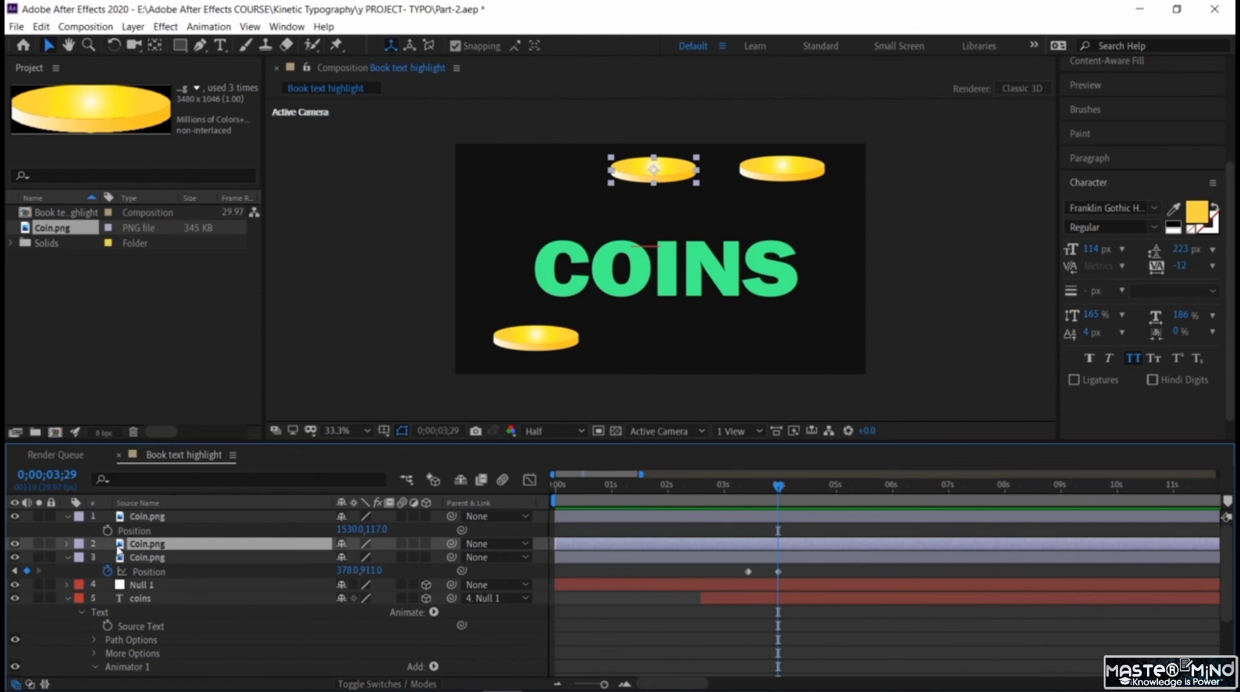
key(p)
click(108, 558)
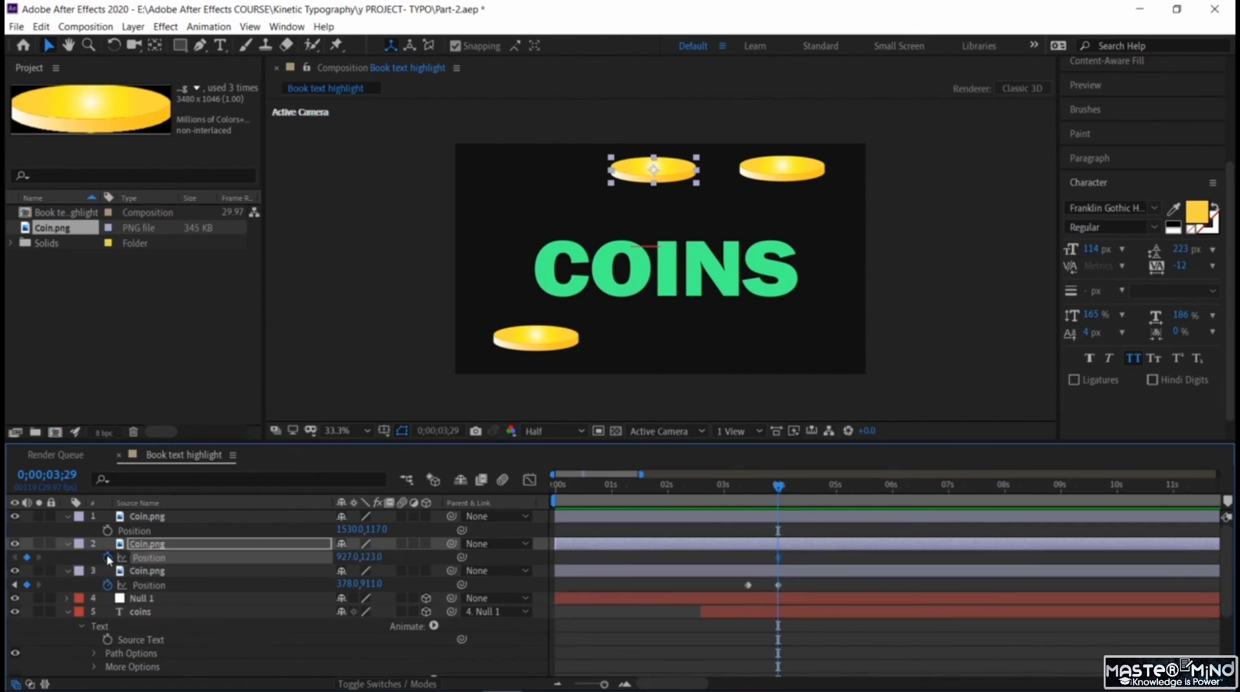
drag(383, 551, 204, 550)
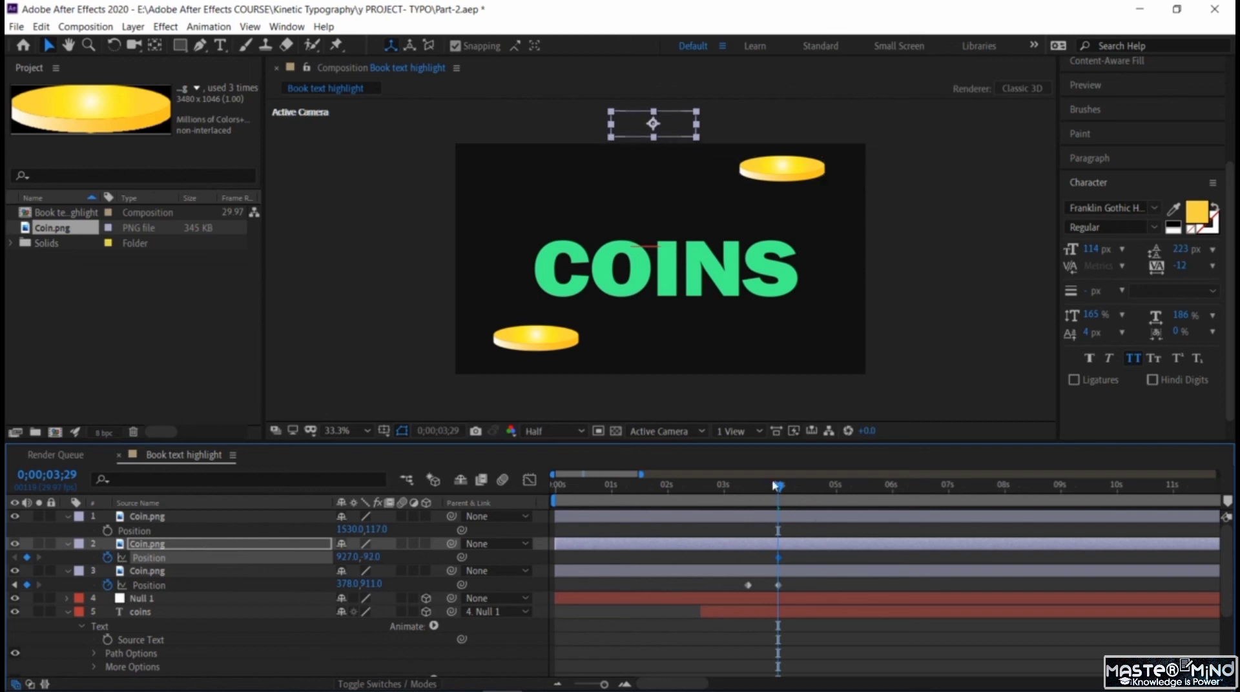
click(807, 501)
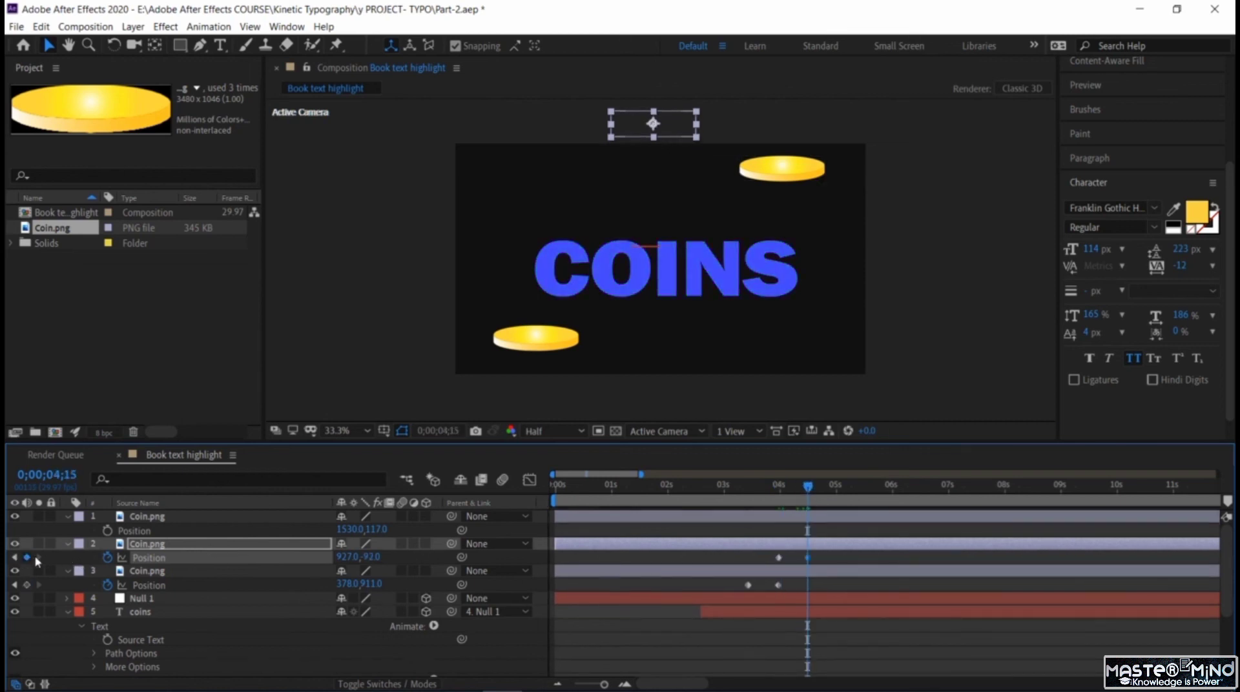
drag(369, 557, 1224, 502)
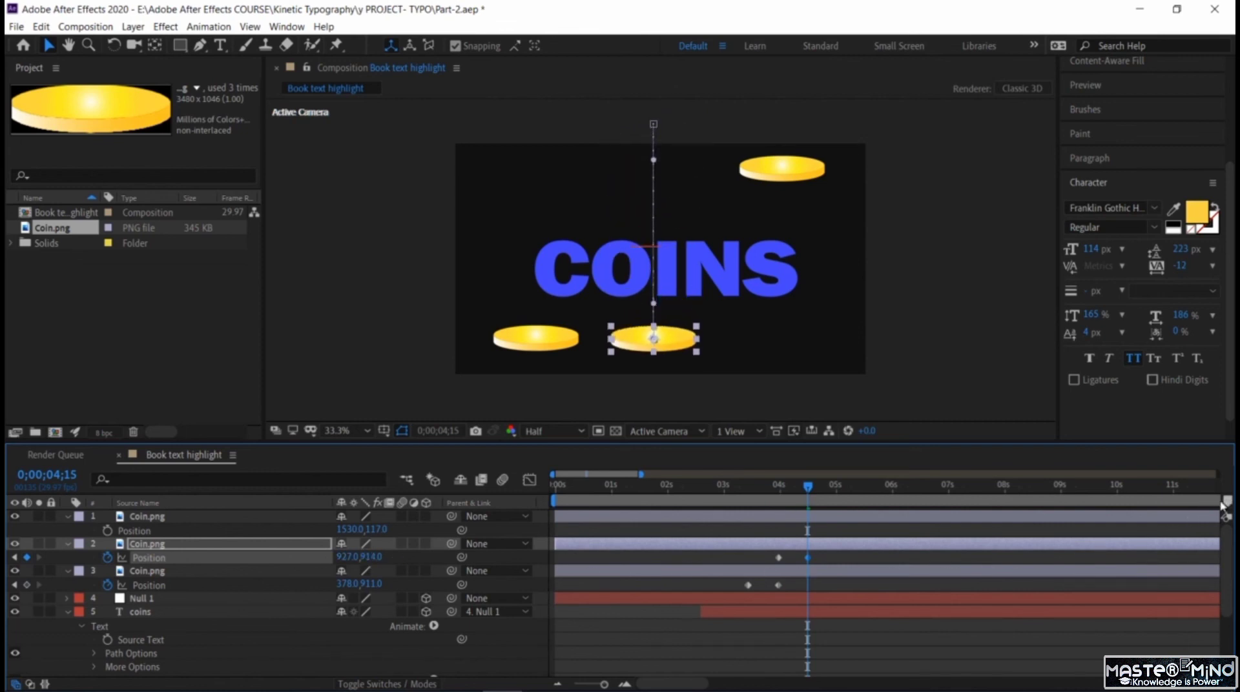
Try to reuse the middle coin's Position keyframes on the rightmost coin from 0;00;04;15, preview the motion and undo the paste.
click(773, 555)
click(821, 563)
click(200, 518)
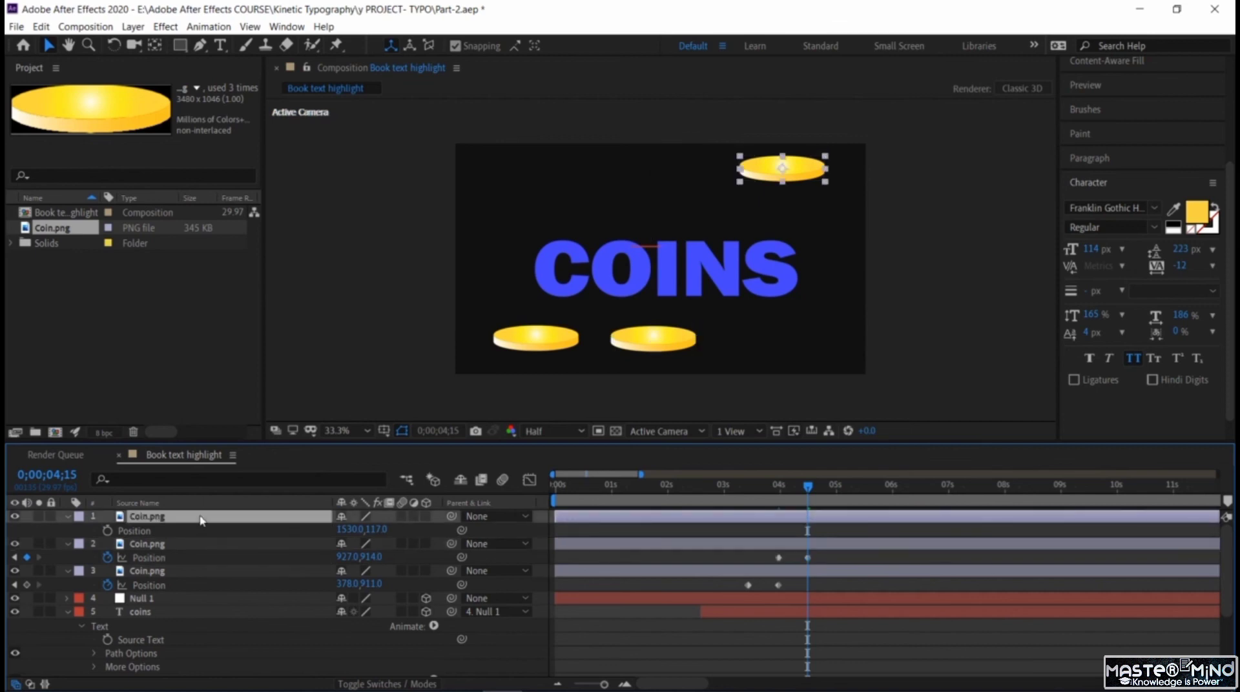
key(ctrl+v)
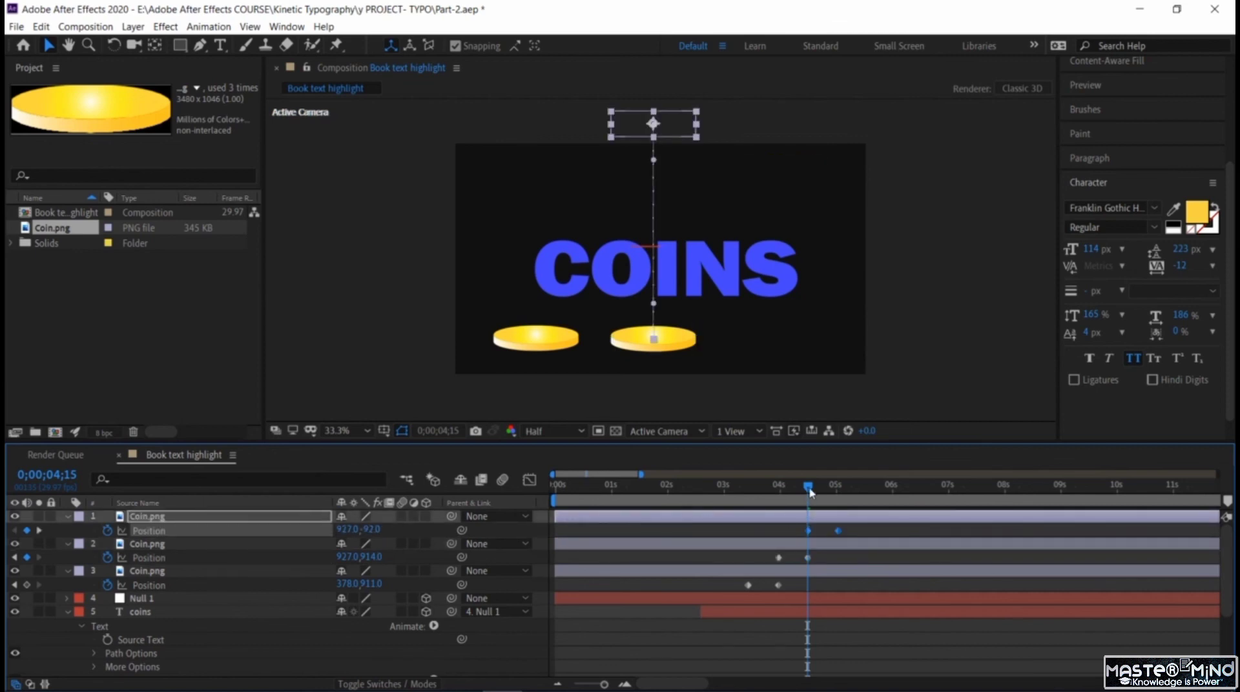
drag(810, 493, 706, 502)
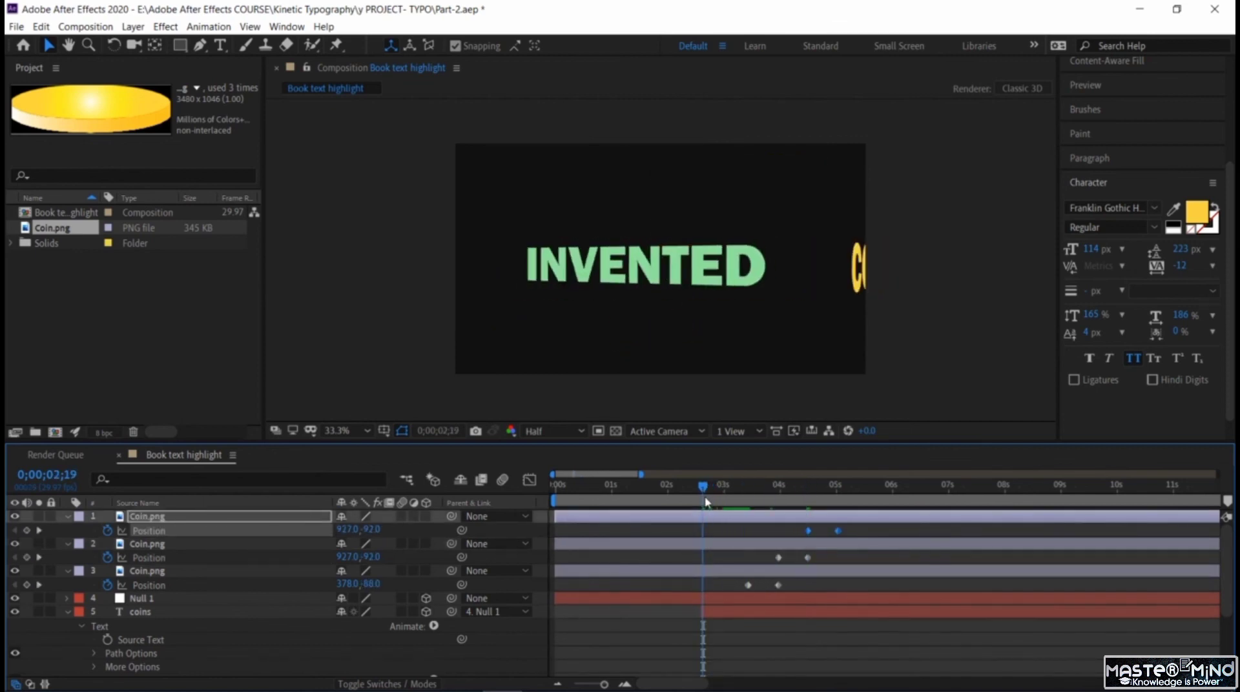
key(space)
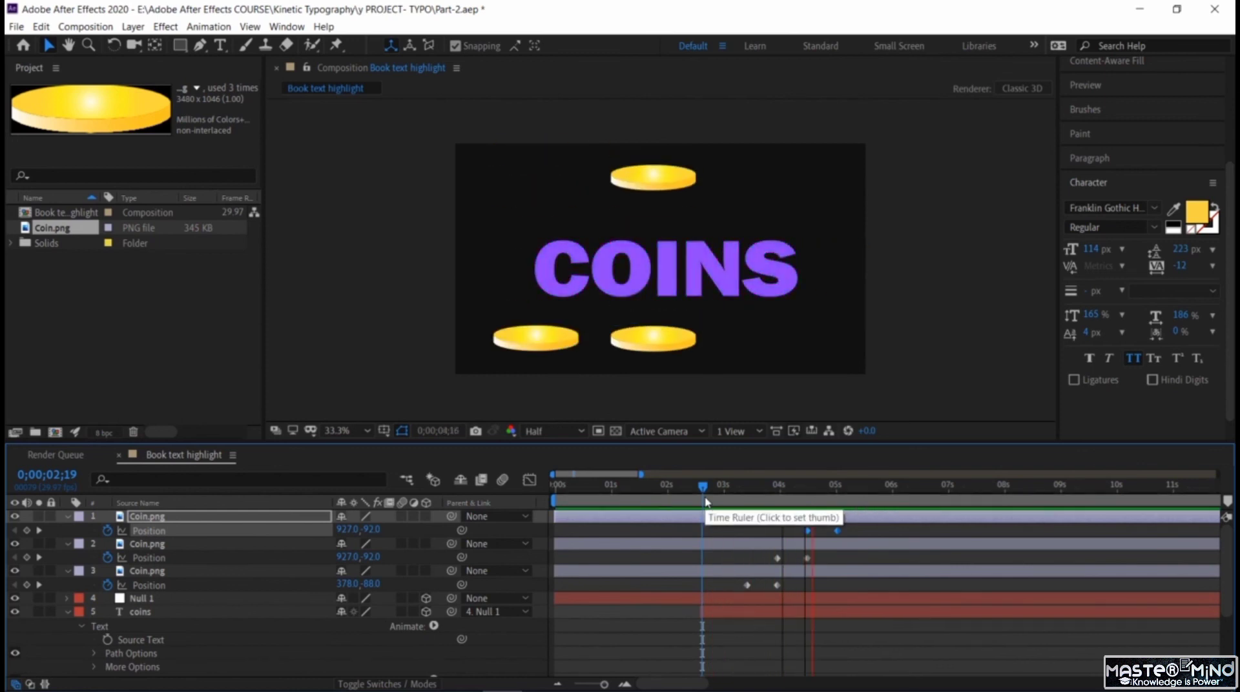
key(space)
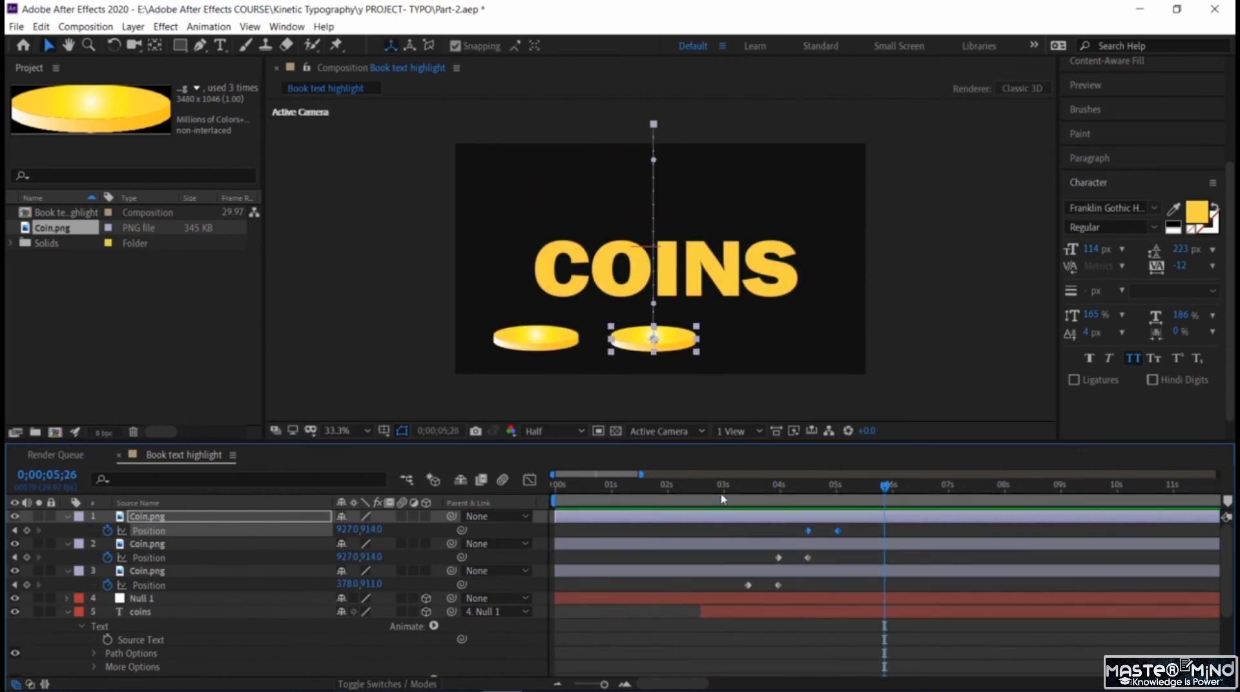
key(ctrl+z)
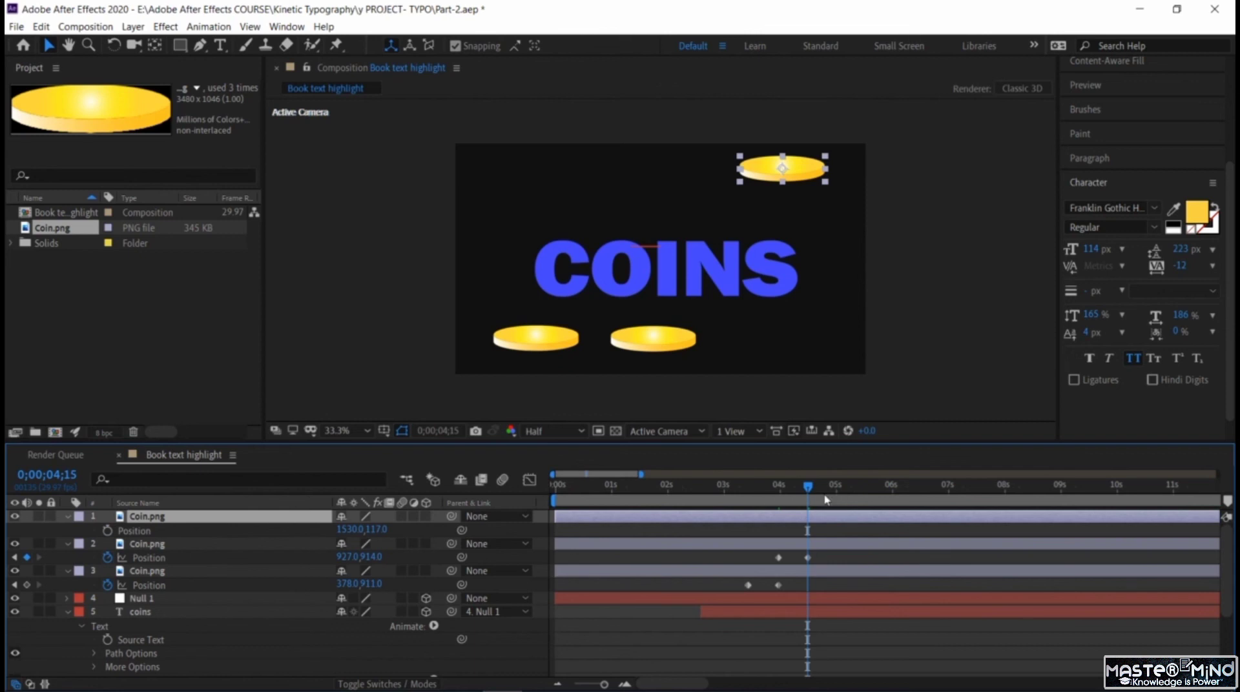
Keyframe the rightmost coin's Position at 0;00;04;16 with the coin raised above the frame to a Y value of -81.
drag(809, 492, 808, 499)
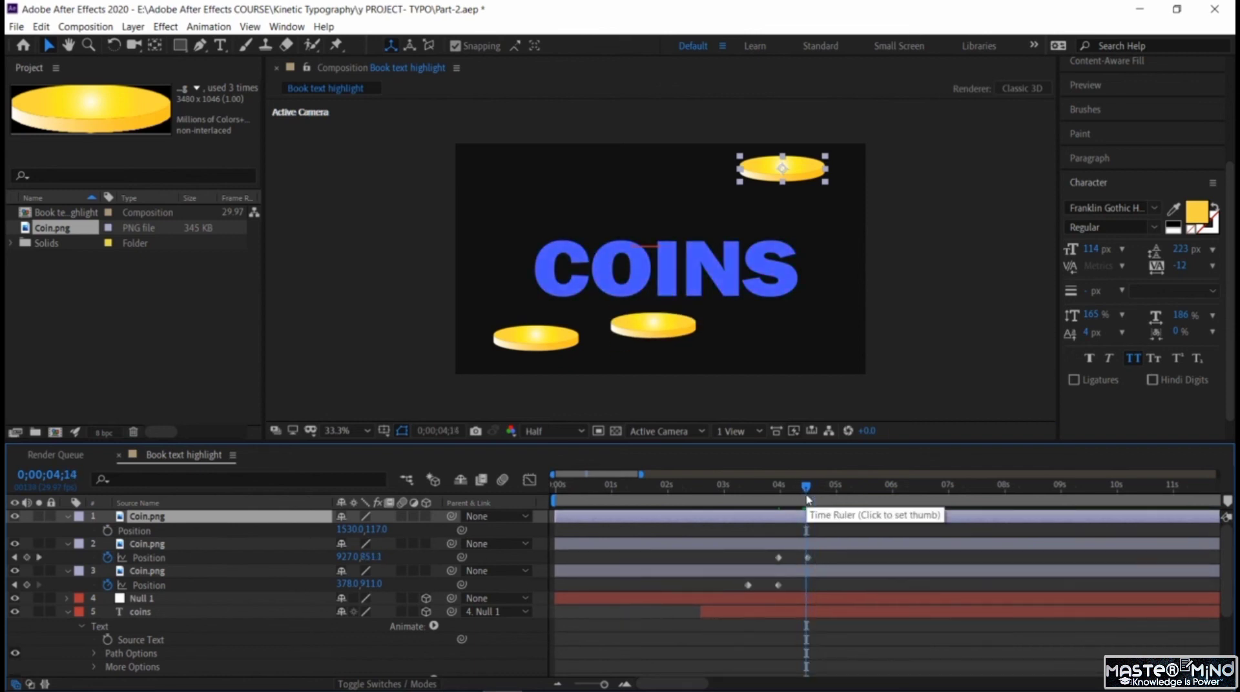
key(space)
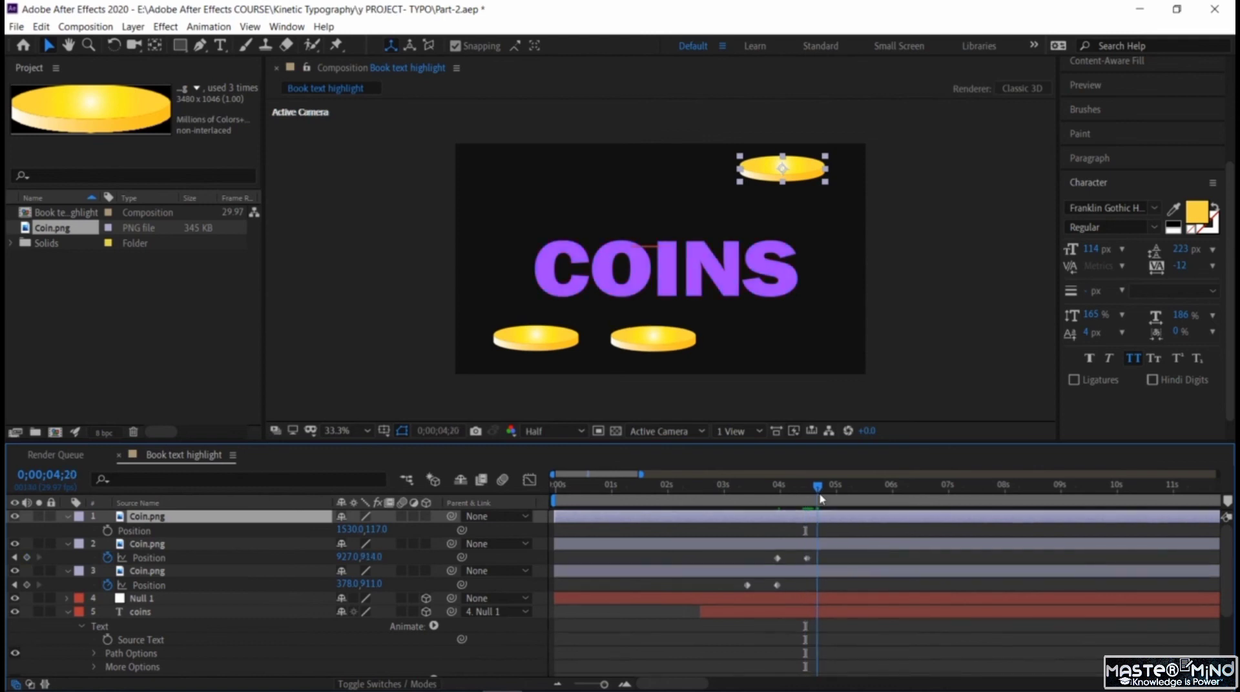
key(space)
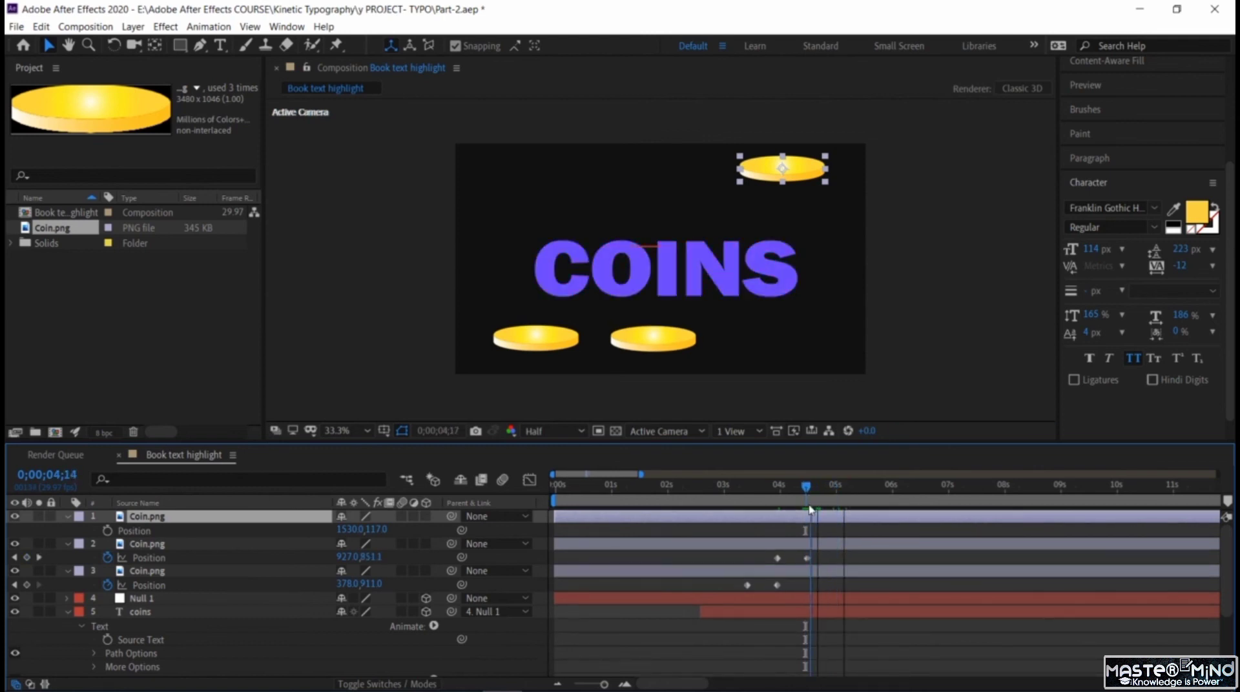
click(107, 530)
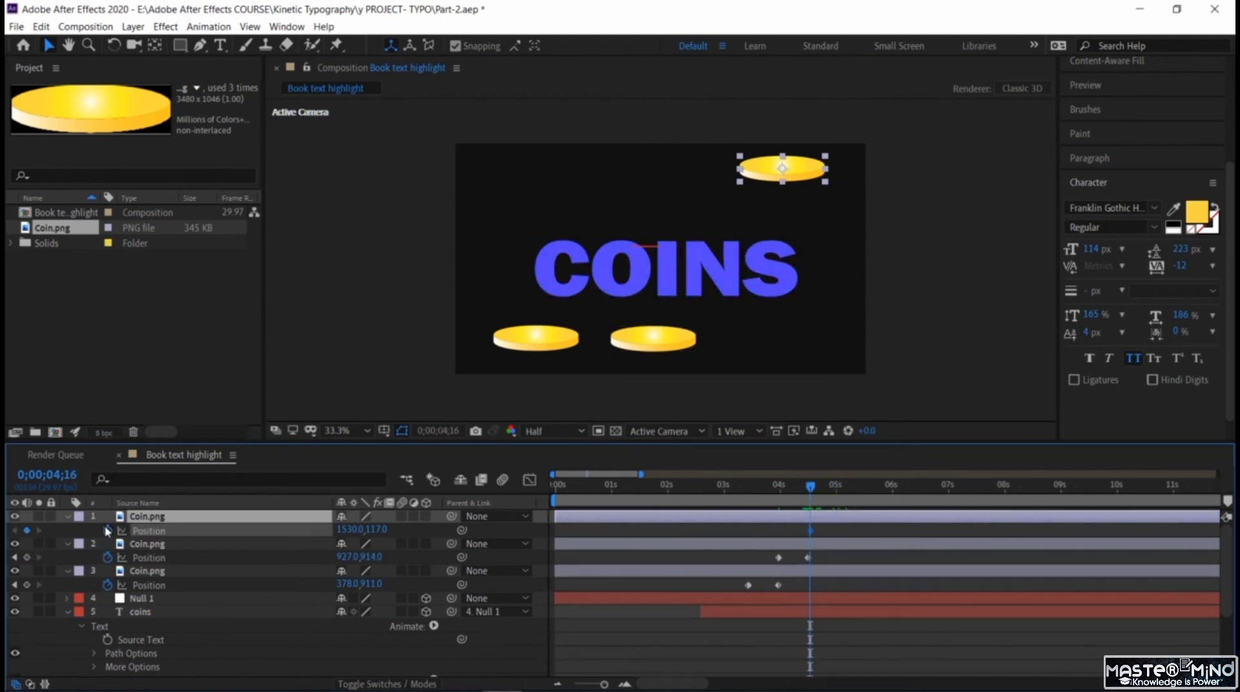
drag(378, 529, 230, 524)
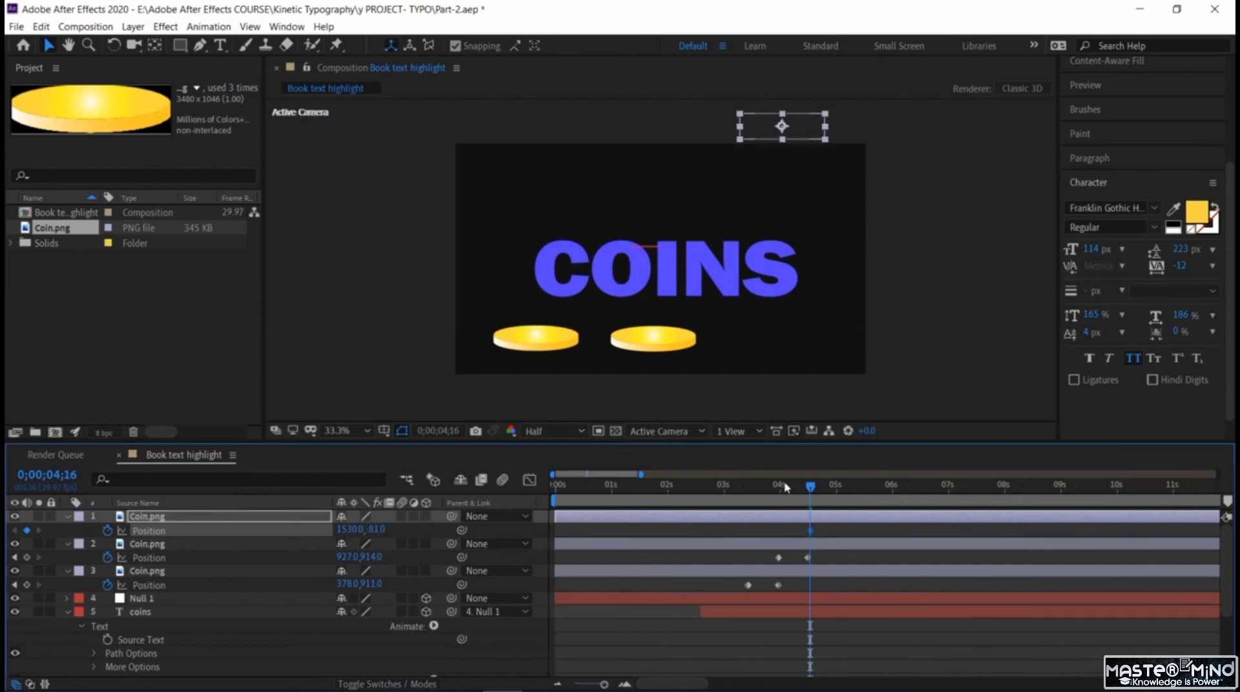
Add a Position keyframe at 0;00;05;00 that lowers the rightmost coin below the text to a Y value of 926.
drag(813, 486, 836, 486)
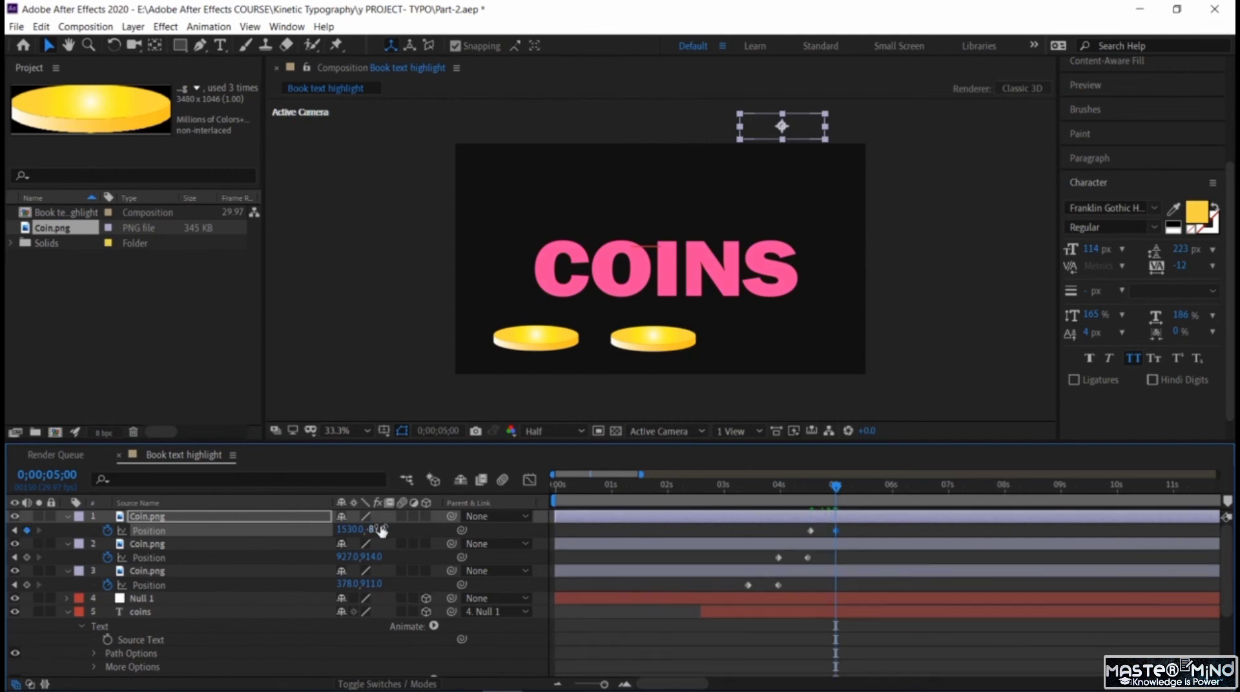
drag(378, 529, 1156, 485)
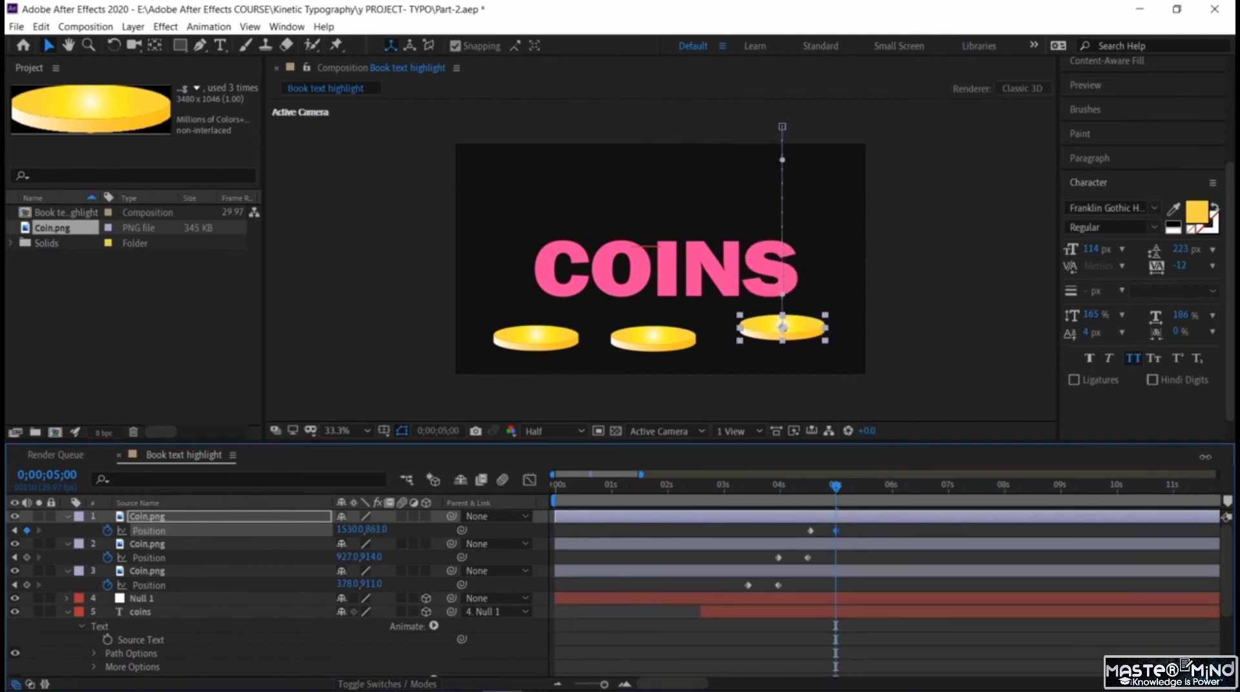
drag(1231, 422, 1224, 426)
drag(376, 530, 426, 531)
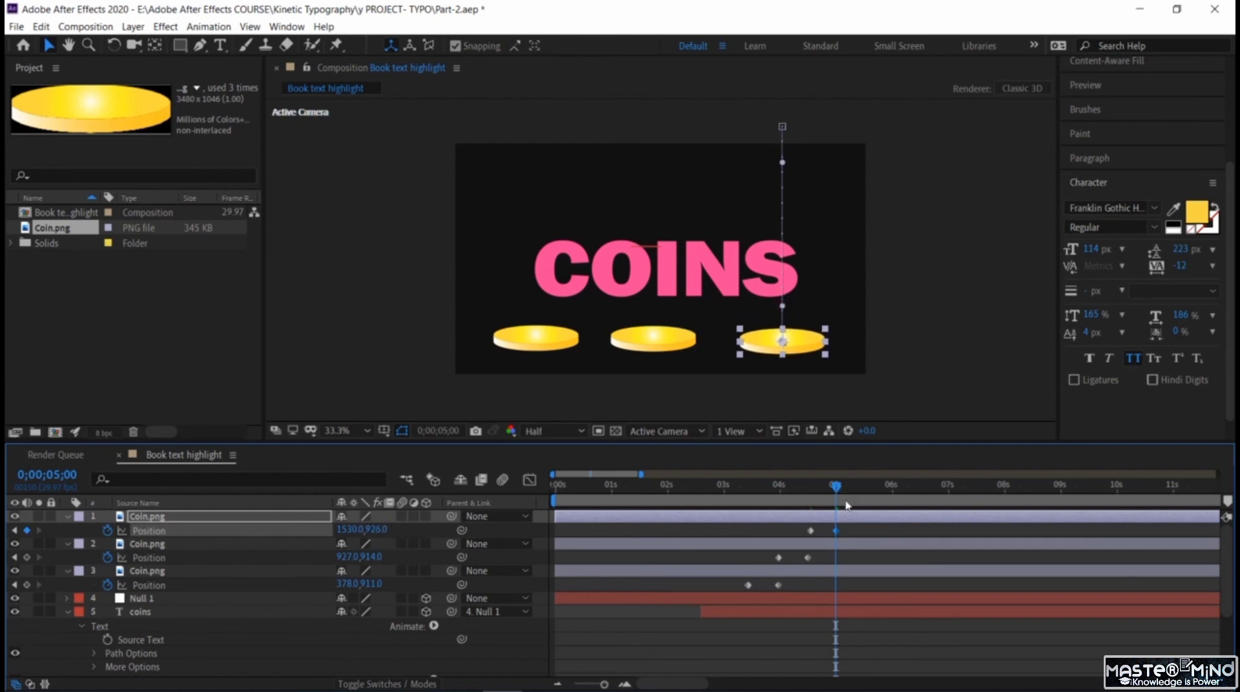
Return to the start of the composition, save the project and close the Book text highlight timeline.
key(Home)
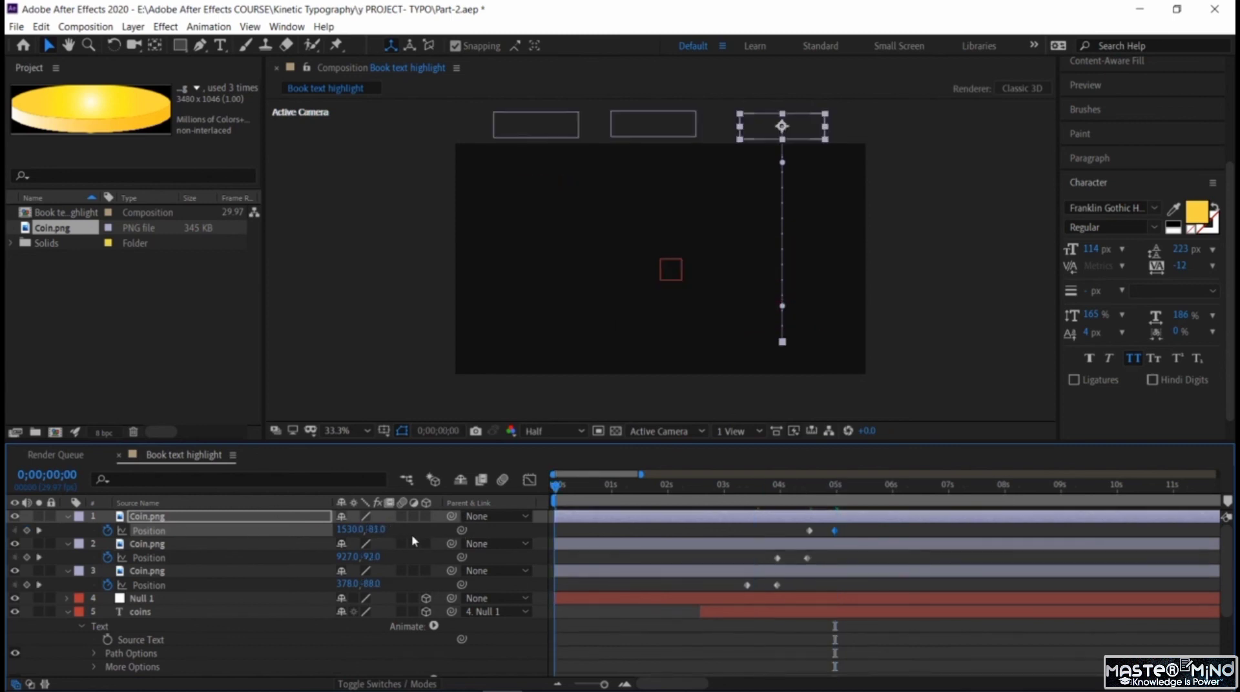
key(ctrl+s)
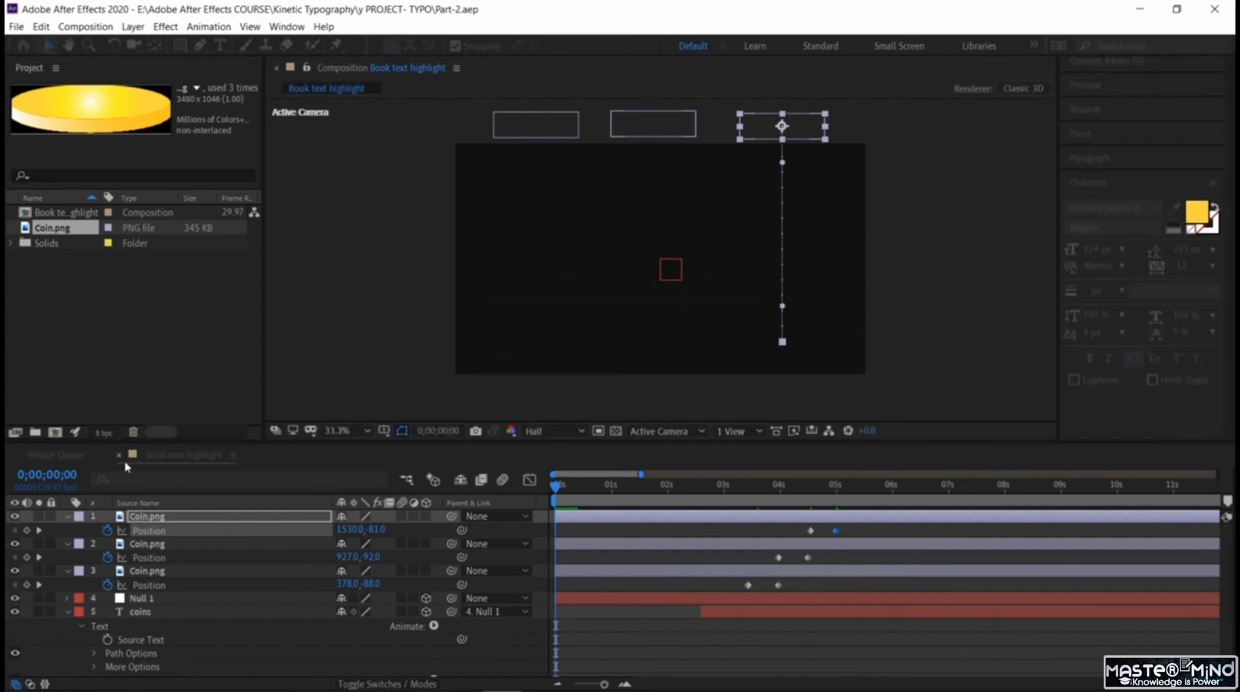
click(119, 456)
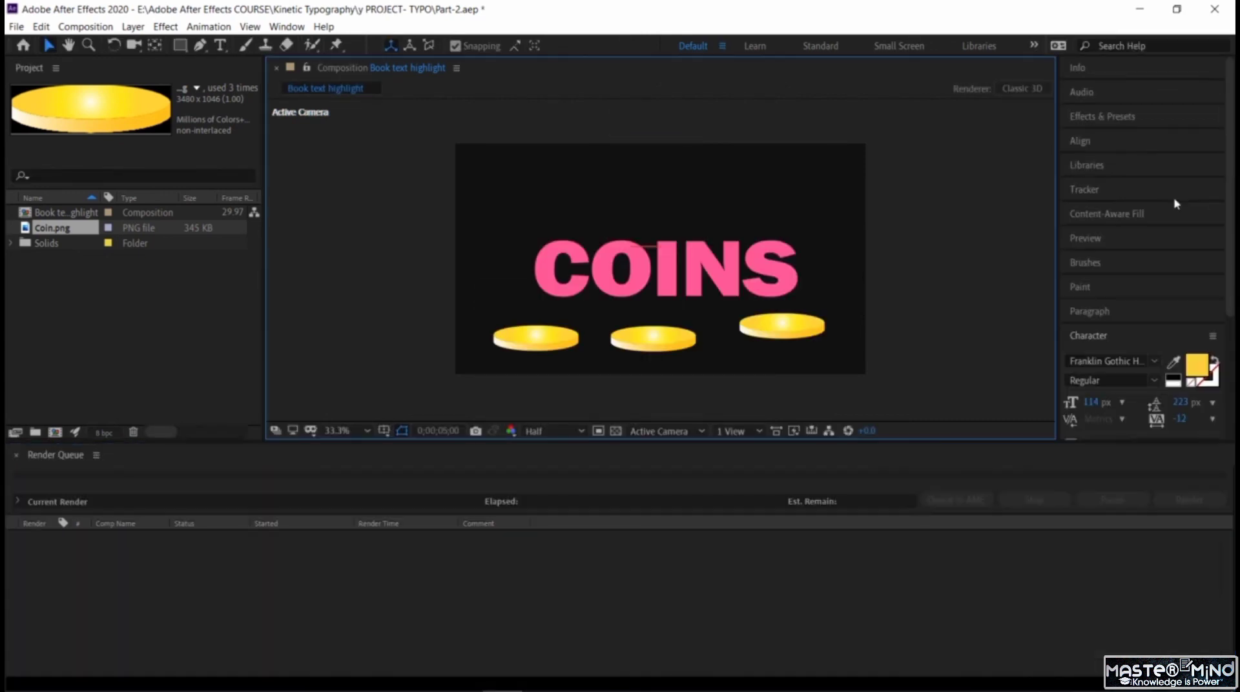
Play a preview of the Book text highlight composition from the current time and stop it.
click(1112, 238)
click(1140, 261)
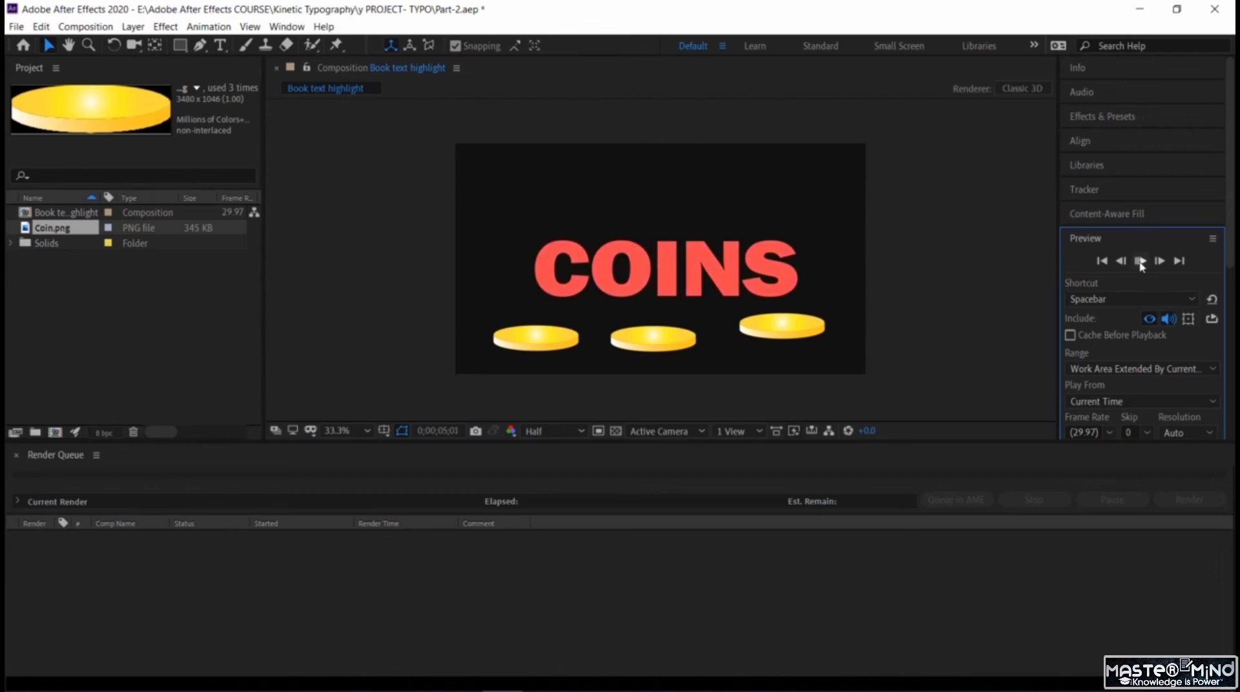
click(1140, 263)
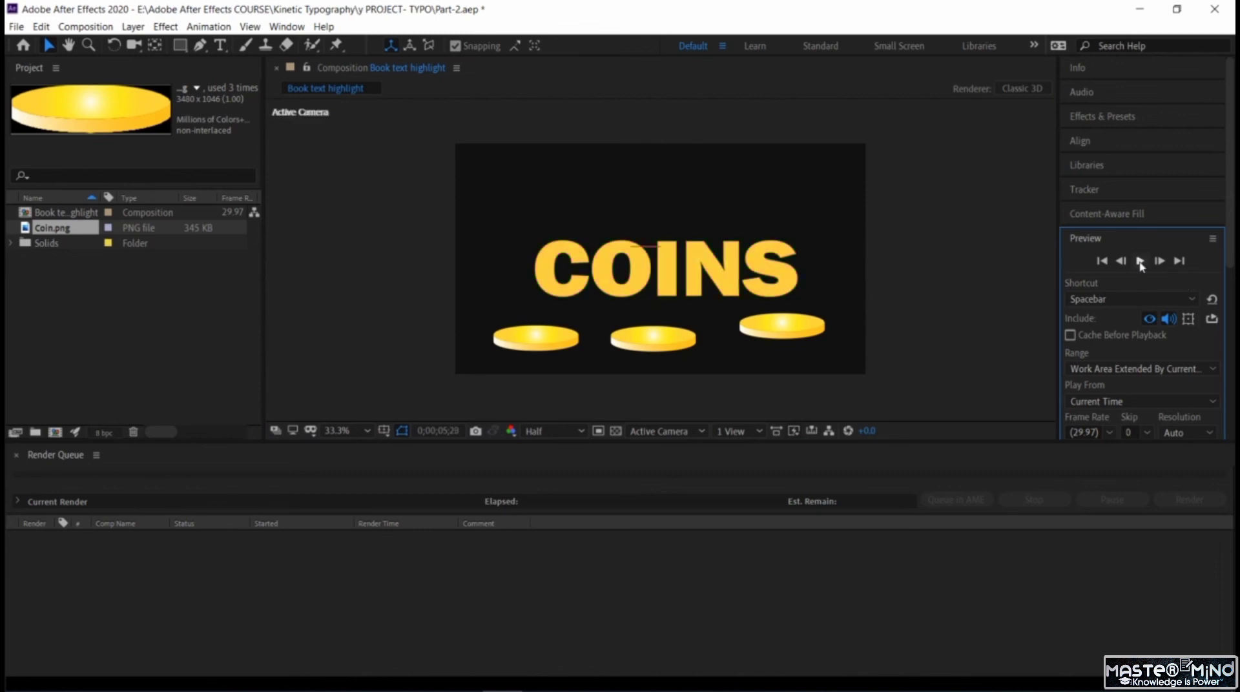
Set the preview range to Entire Duration and make playback begin from Start Of Range.
click(1138, 370)
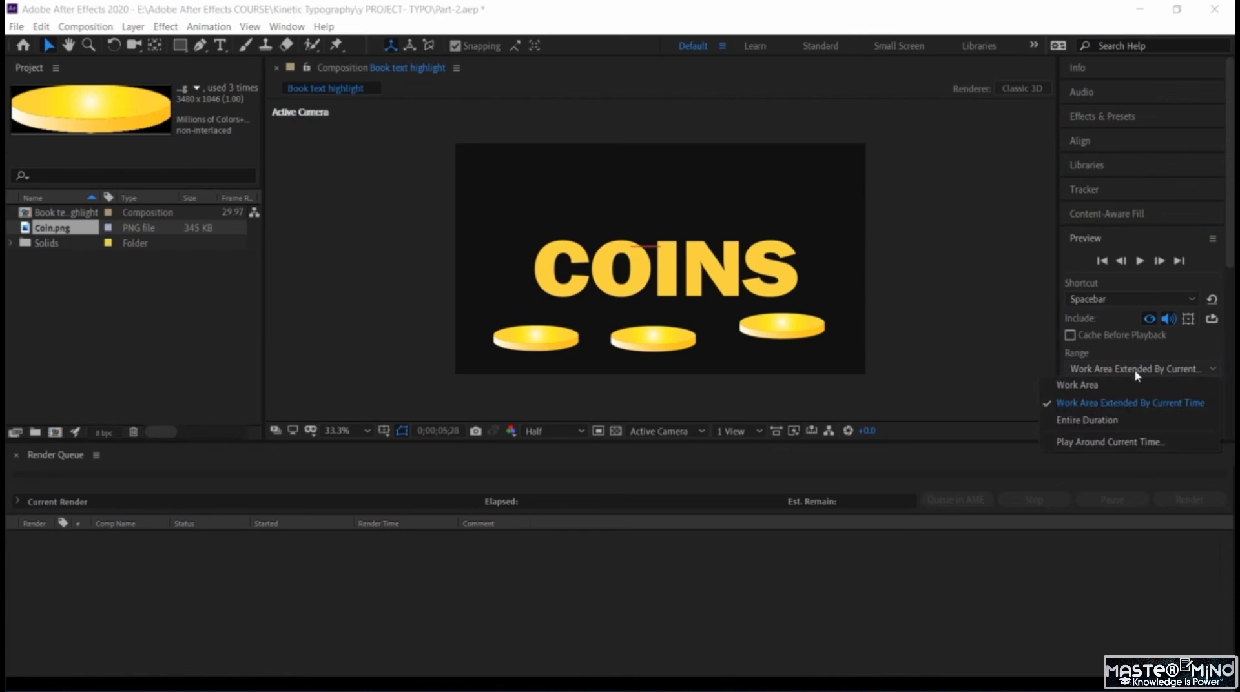
click(1113, 421)
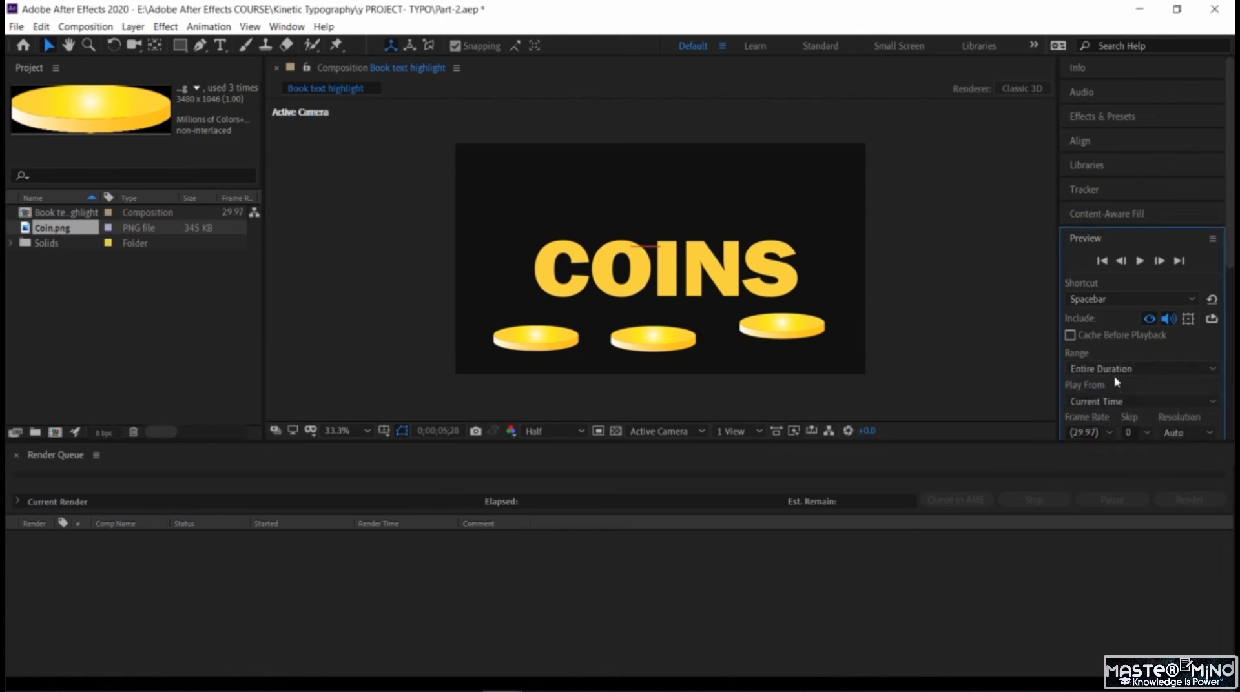
key(space)
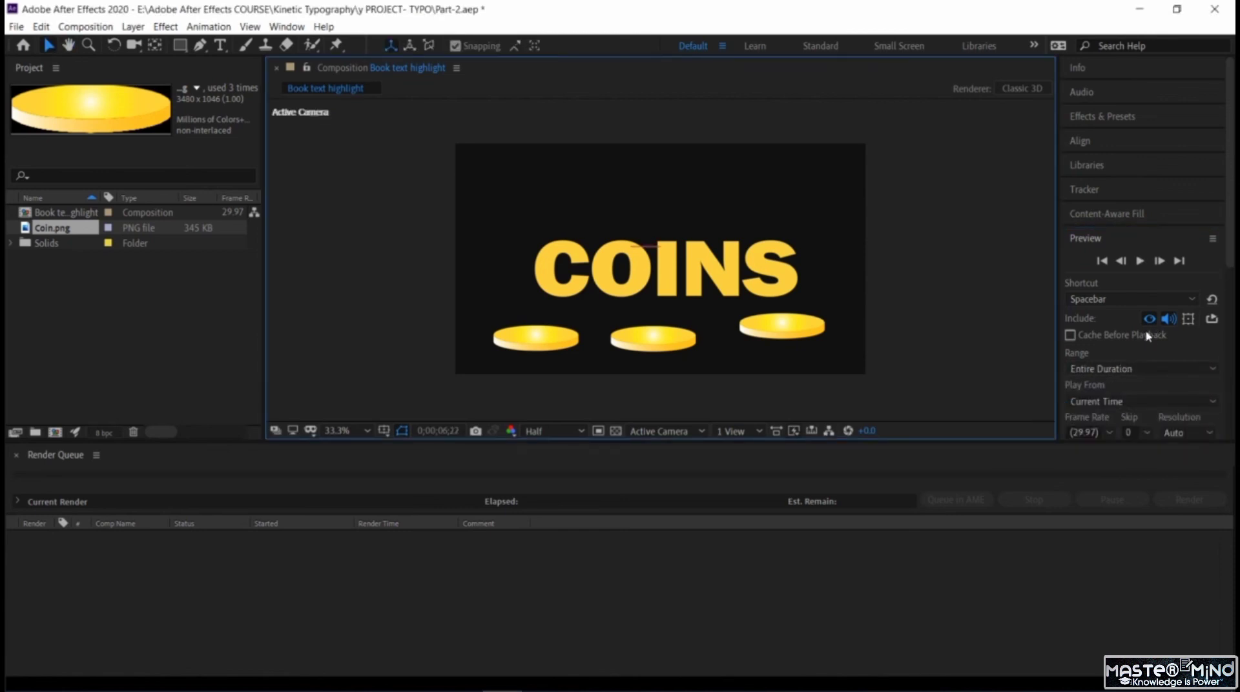
click(1127, 401)
click(1122, 418)
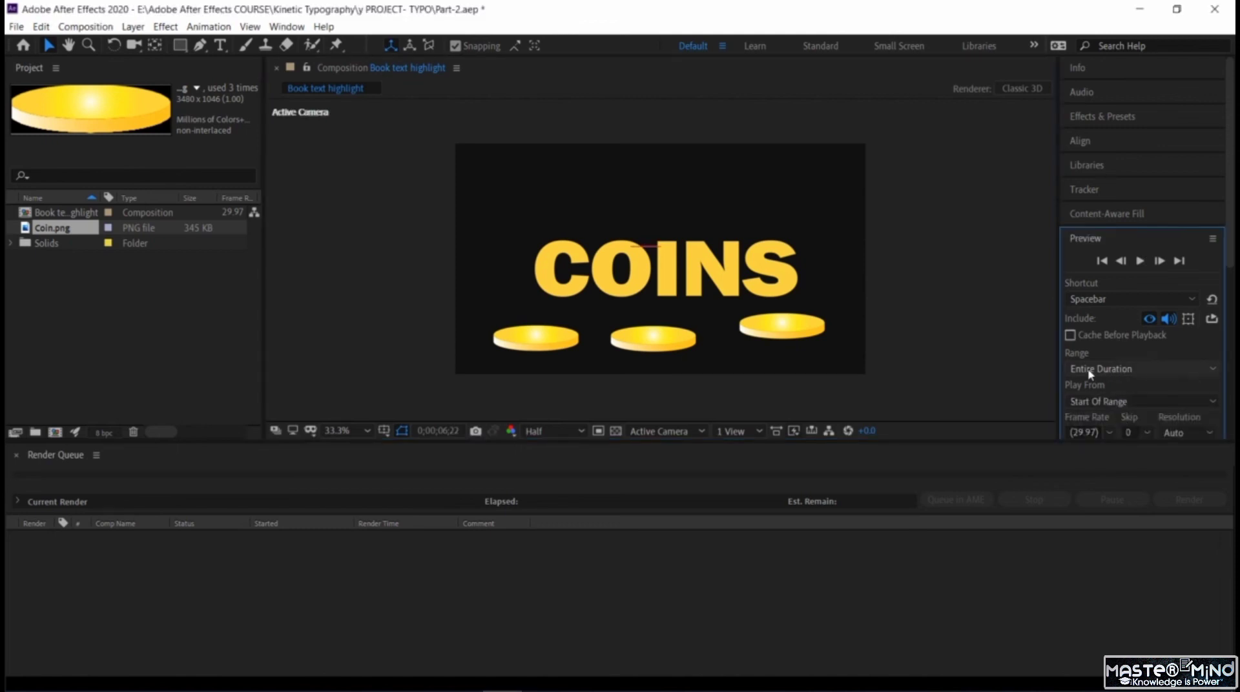
Preview the whole composition from its beginning, stop the playback and save the project.
click(1139, 261)
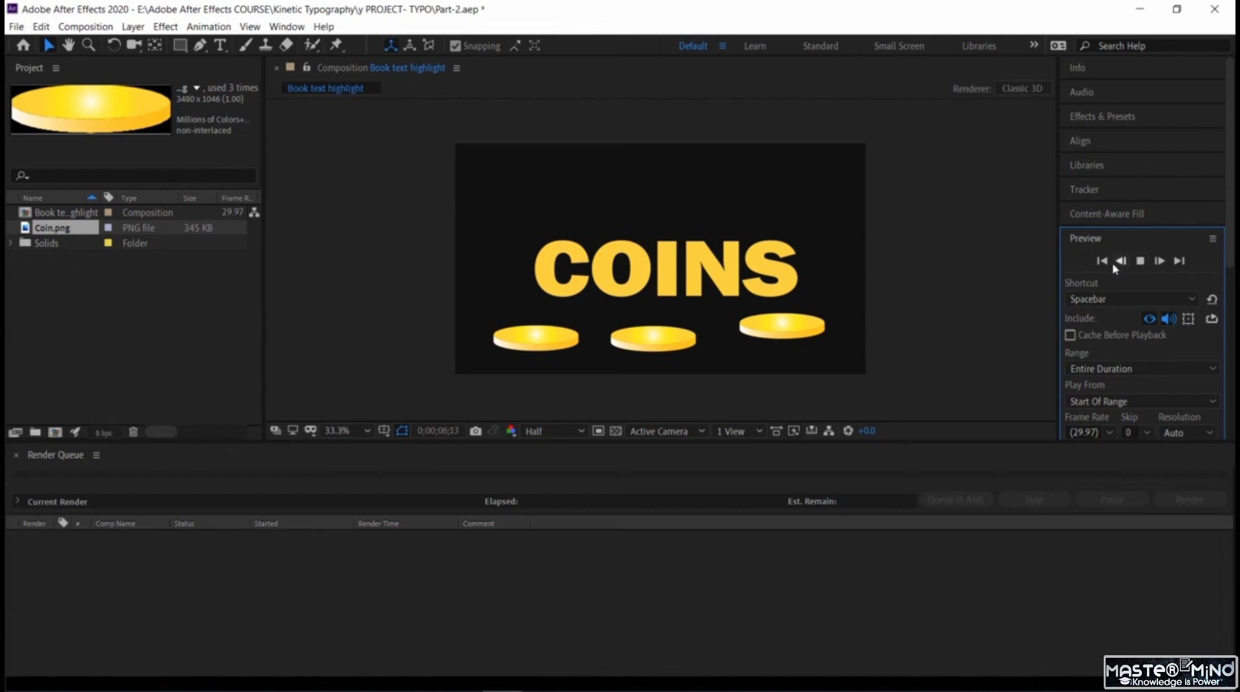
click(1120, 261)
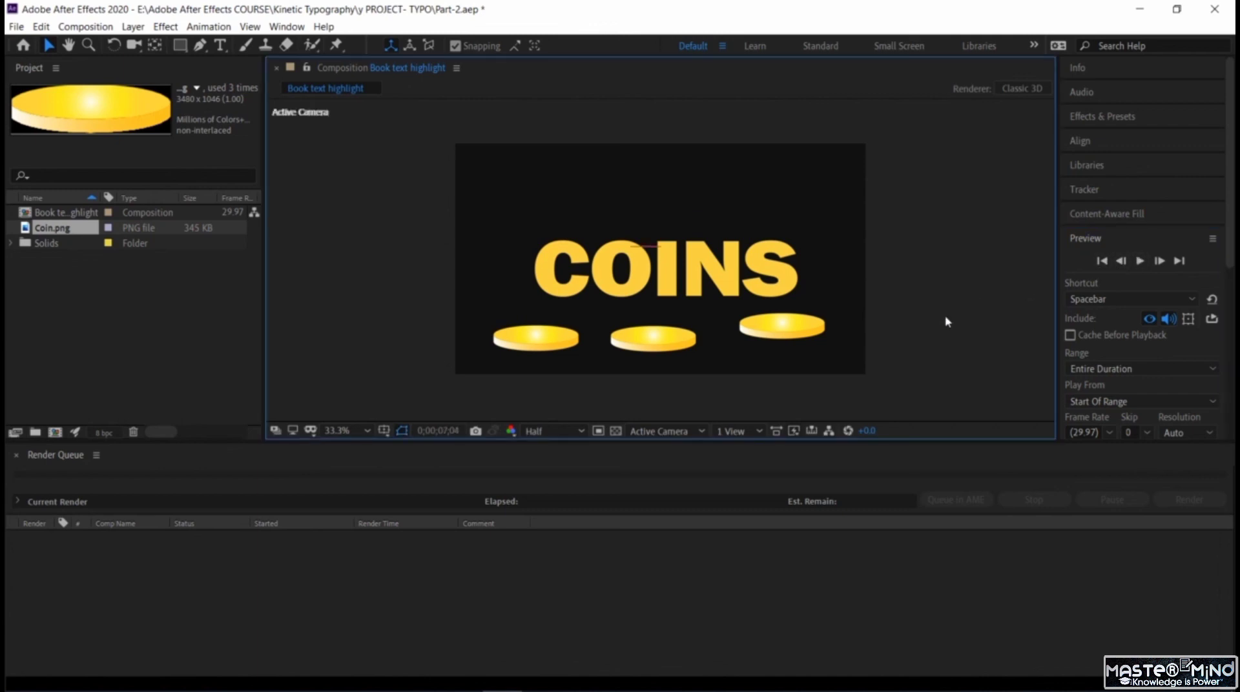
key(ctrl+s)
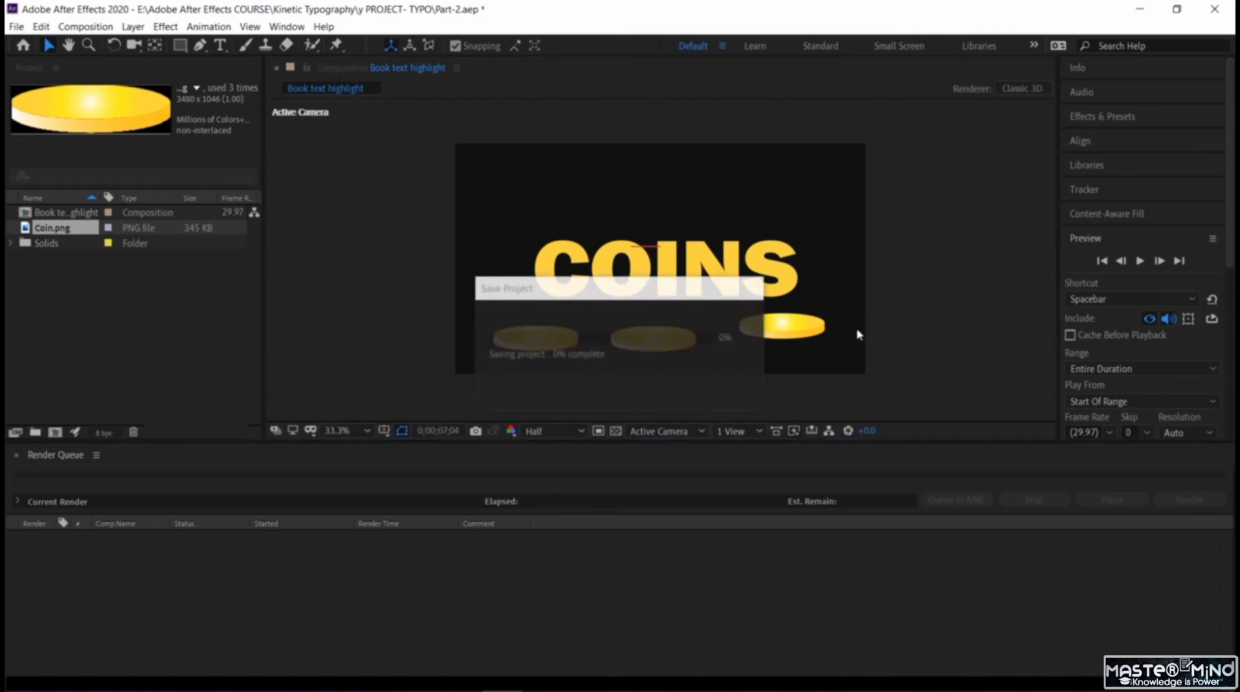